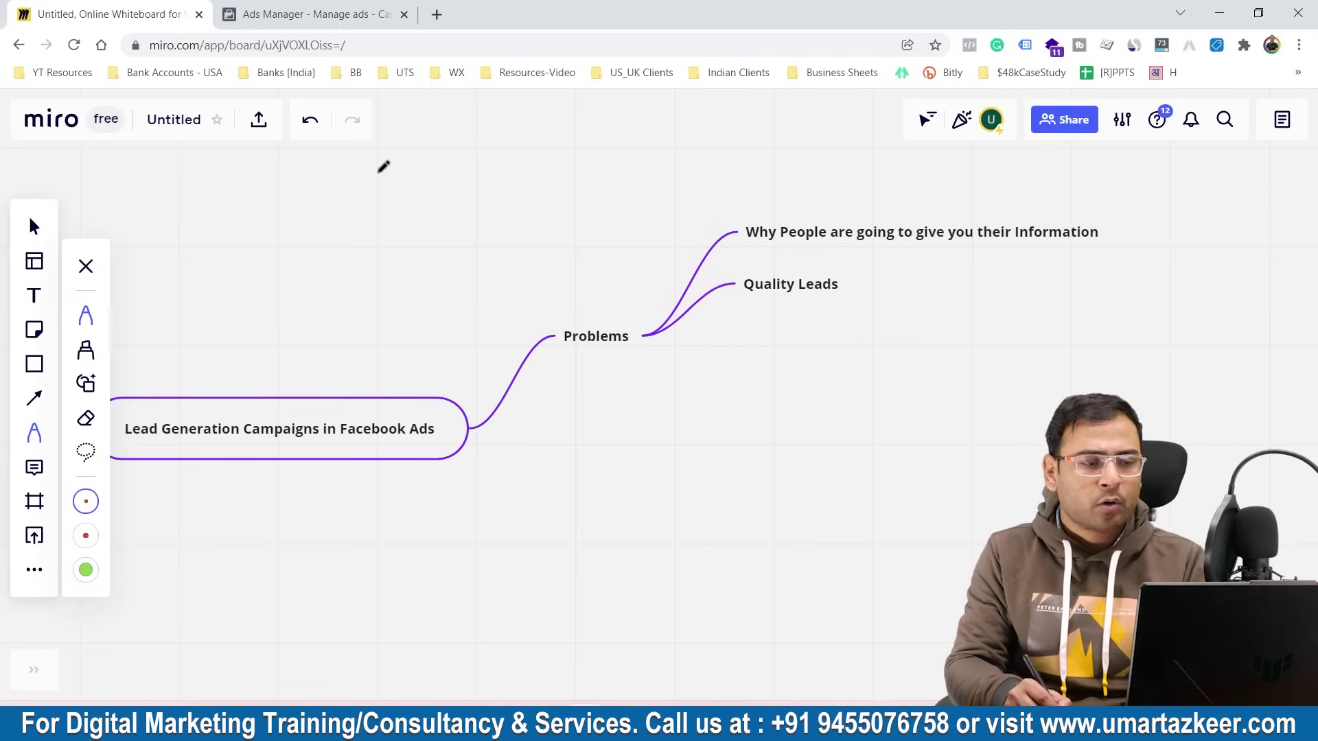
Handwrite the flow "100 → 10 → 300 → 10 QL" above the mind map, with an arrow from 100 to a circled 3
{"action": "mouse_move", "coordinate": [372, 172]}
{"action": "left_mouse_down"}
{"action": "mouse_move", "coordinate": [372, 190]}
{"action": "mouse_move", "coordinate": [382, 175]}
{"action": "left_mouse_up"}
{"action": "left_click_drag", "start_coordinate": [394, 174], "coordinate": [445, 175]}
{"action": "left_click_drag", "start_coordinate": [429, 168], "coordinate": [434, 184]}
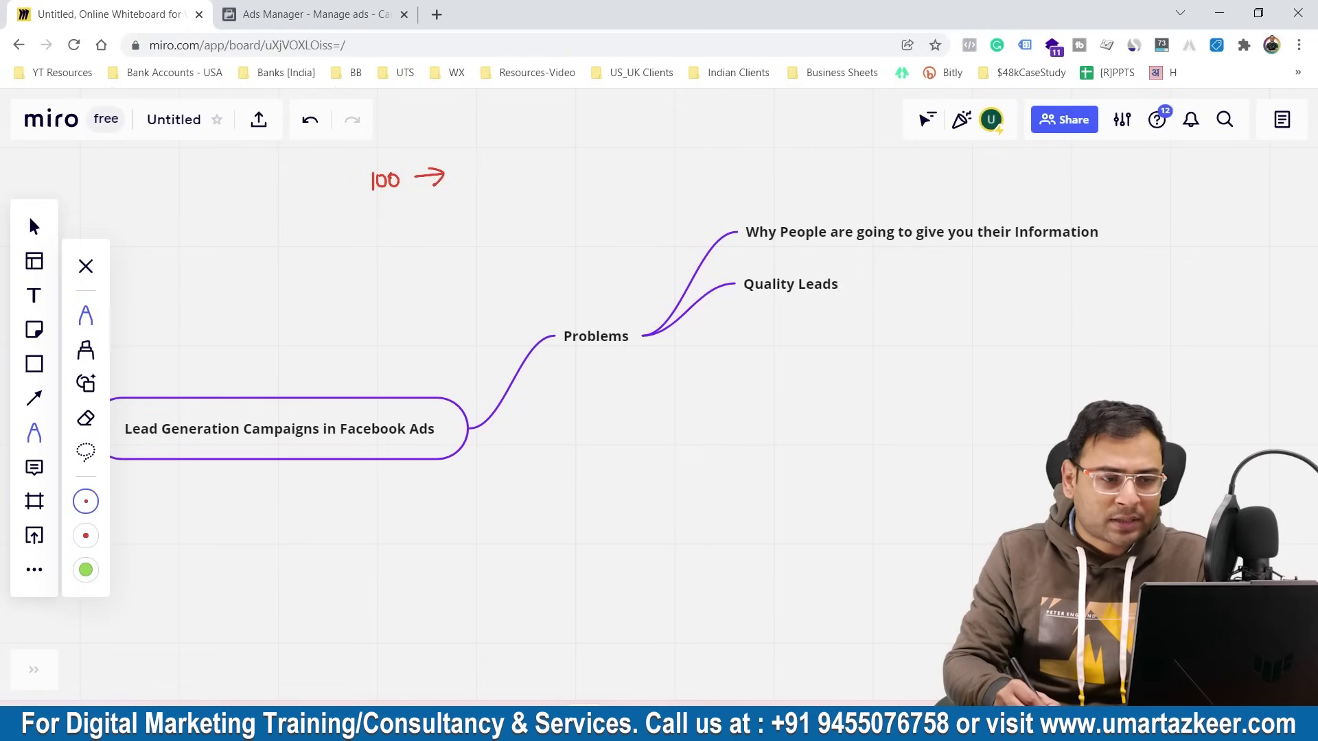
{"action": "left_click_drag", "start_coordinate": [470, 166], "coordinate": [469, 182]}
{"action": "left_click_drag", "start_coordinate": [483, 167], "coordinate": [553, 166]}
{"action": "mouse_move", "coordinate": [542, 160]}
{"action": "left_mouse_down"}
{"action": "mouse_move", "coordinate": [547, 177]}
{"action": "mouse_move", "coordinate": [606, 162]}
{"action": "mouse_move", "coordinate": [595, 173]}
{"action": "left_mouse_up"}
{"action": "left_click_drag", "start_coordinate": [615, 160], "coordinate": [629, 161]}
{"action": "mouse_move", "coordinate": [646, 163]}
{"action": "left_mouse_down"}
{"action": "mouse_move", "coordinate": [689, 157]}
{"action": "mouse_move", "coordinate": [681, 169]}
{"action": "left_mouse_up"}
{"action": "mouse_move", "coordinate": [701, 153]}
{"action": "left_mouse_down"}
{"action": "mouse_move", "coordinate": [701, 169]}
{"action": "mouse_move", "coordinate": [714, 157]}
{"action": "left_mouse_up"}
{"action": "mouse_move", "coordinate": [737, 152]}
{"action": "left_mouse_down"}
{"action": "mouse_move", "coordinate": [731, 164]}
{"action": "mouse_move", "coordinate": [768, 168]}
{"action": "left_mouse_up"}
{"action": "left_click_drag", "start_coordinate": [730, 177], "coordinate": [770, 176]}
{"action": "left_click_drag", "start_coordinate": [730, 185], "coordinate": [770, 182]}
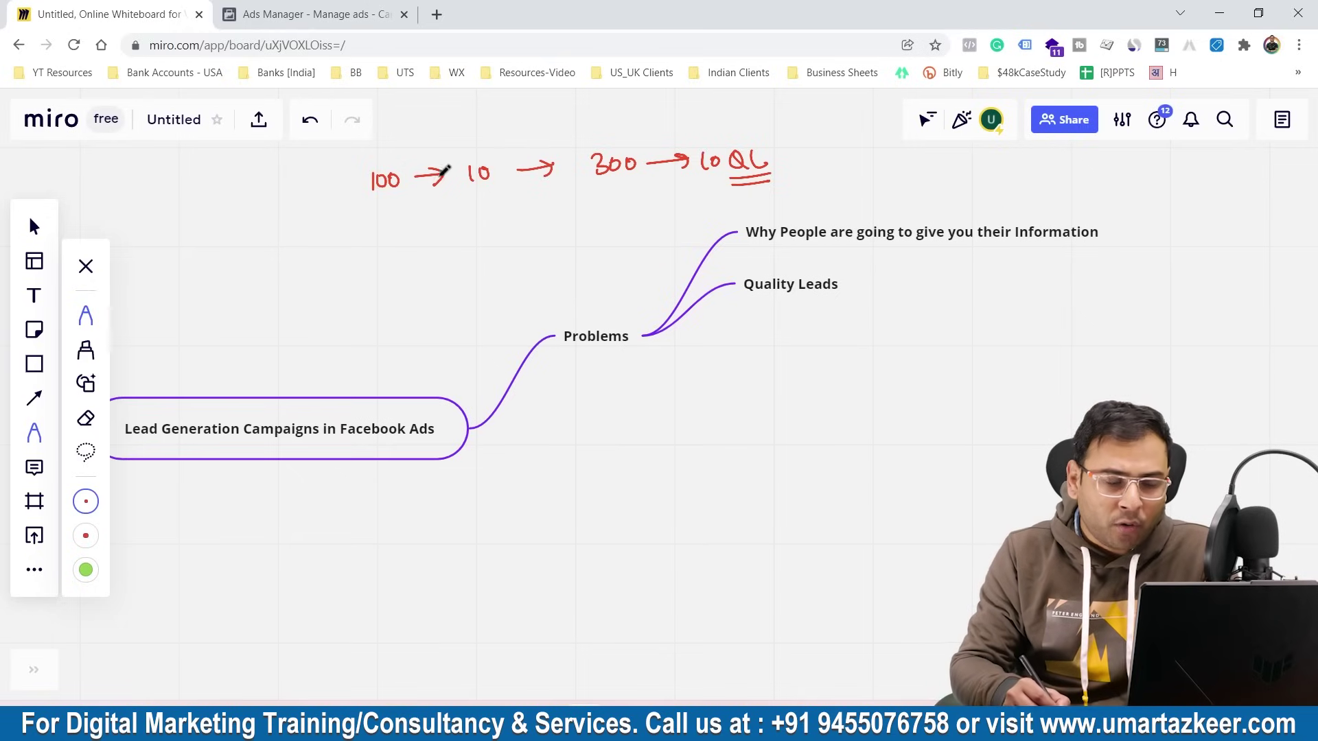
{"action": "mouse_move", "coordinate": [363, 187]}
{"action": "left_mouse_down"}
{"action": "mouse_move", "coordinate": [336, 213]}
{"action": "mouse_move", "coordinate": [355, 211]}
{"action": "mouse_move", "coordinate": [336, 249]}
{"action": "mouse_move", "coordinate": [343, 220]}
{"action": "mouse_move", "coordinate": [386, 238]}
{"action": "mouse_move", "coordinate": [385, 217]}
{"action": "left_mouse_up"}
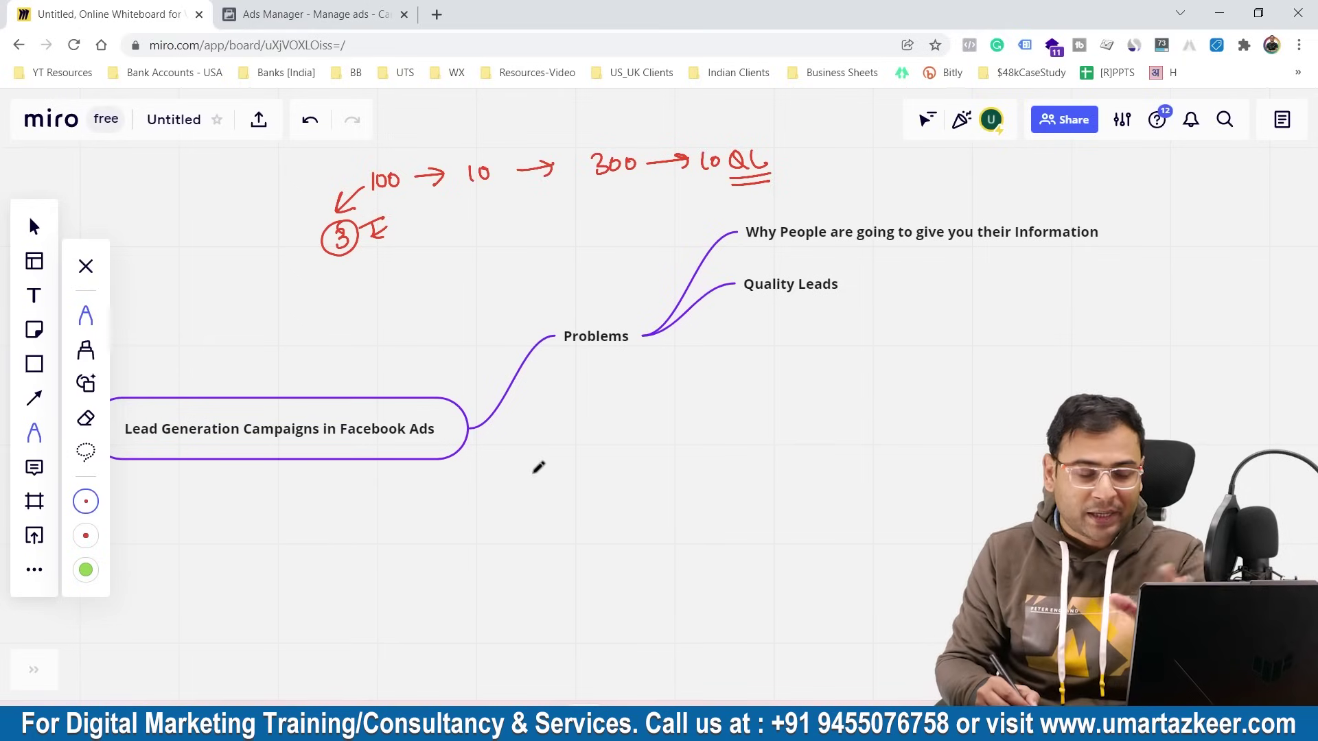
In the empty area below the mind map, handwrite "₹3 × 100 = ₹300", underline 100 and ₹300, and label the 100 as "leads"
{"action": "scroll", "coordinate": [538, 387], "scroll_direction": "down", "scroll_amount": 5}
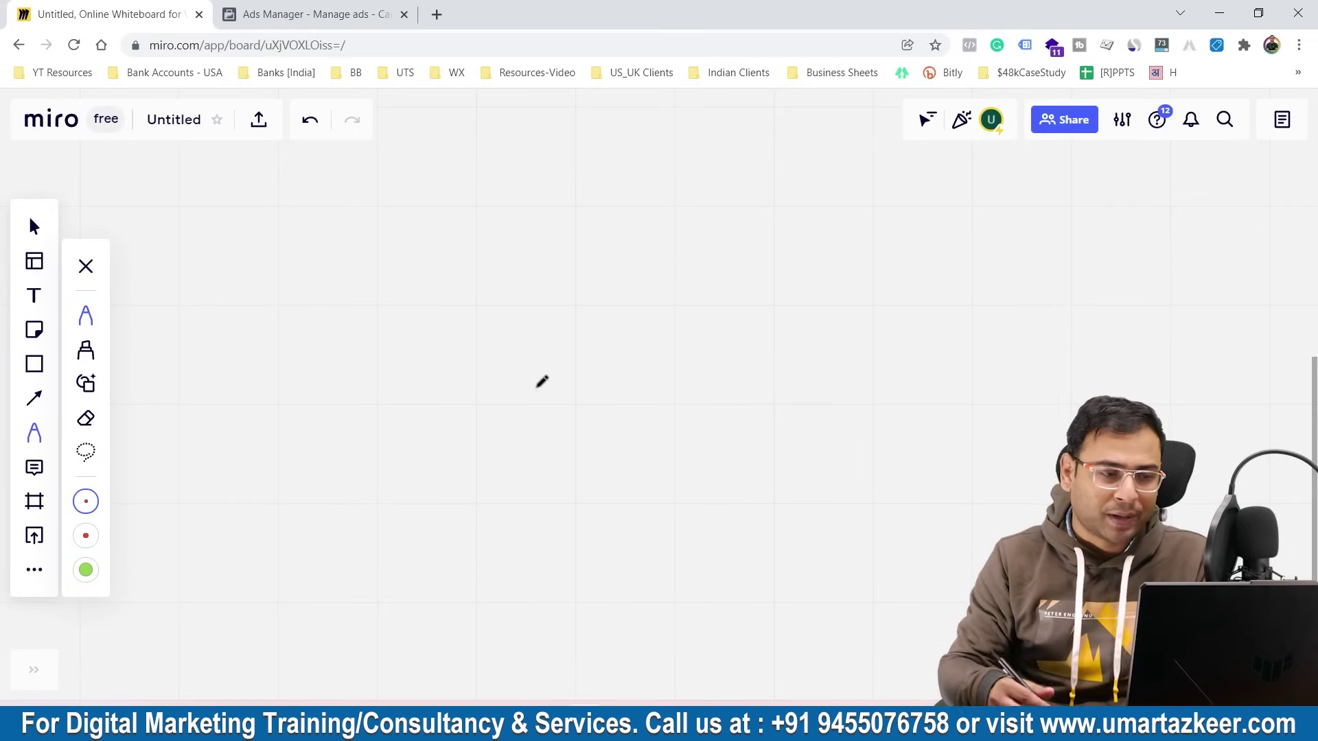
{"action": "mouse_move", "coordinate": [401, 192]}
{"action": "left_mouse_down"}
{"action": "mouse_move", "coordinate": [394, 206]}
{"action": "mouse_move", "coordinate": [445, 193]}
{"action": "mouse_move", "coordinate": [607, 195]}
{"action": "mouse_move", "coordinate": [648, 178]}
{"action": "left_mouse_up"}
{"action": "left_click_drag", "start_coordinate": [614, 204], "coordinate": [674, 195]}
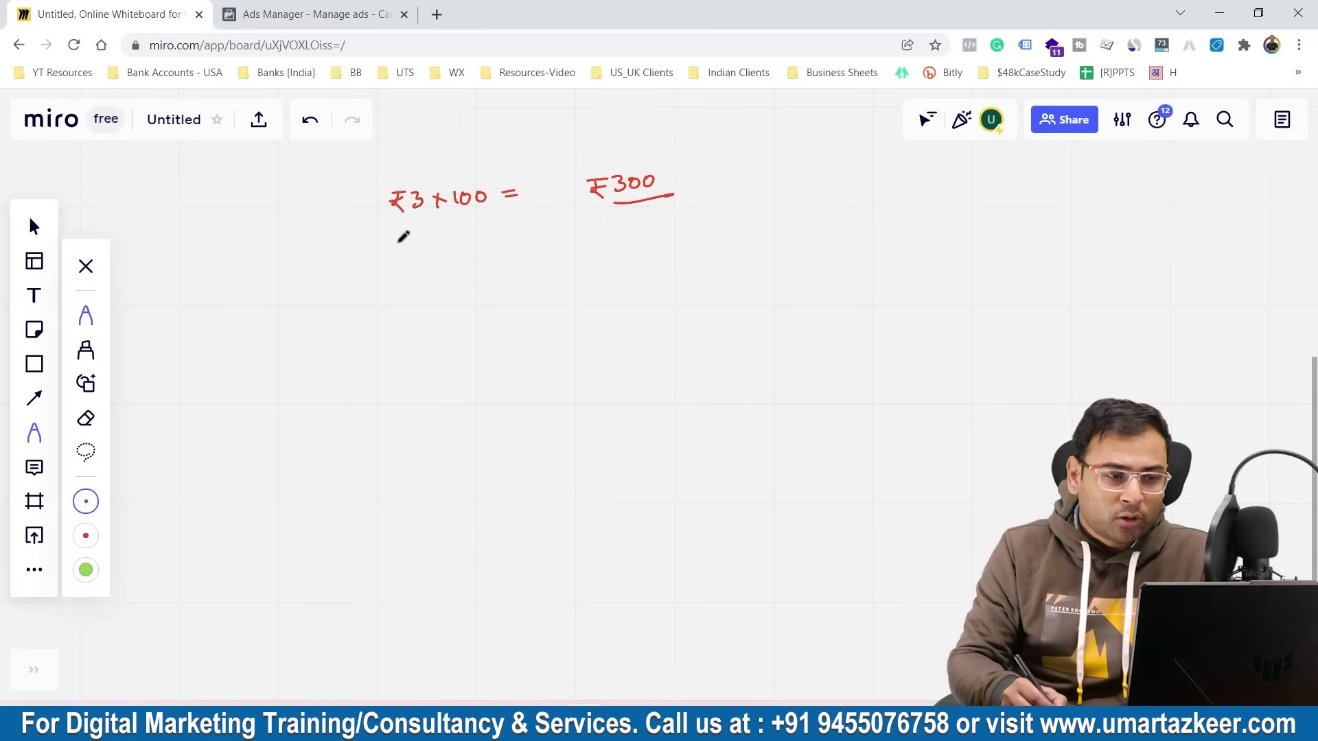
{"action": "left_click_drag", "start_coordinate": [453, 215], "coordinate": [497, 209]}
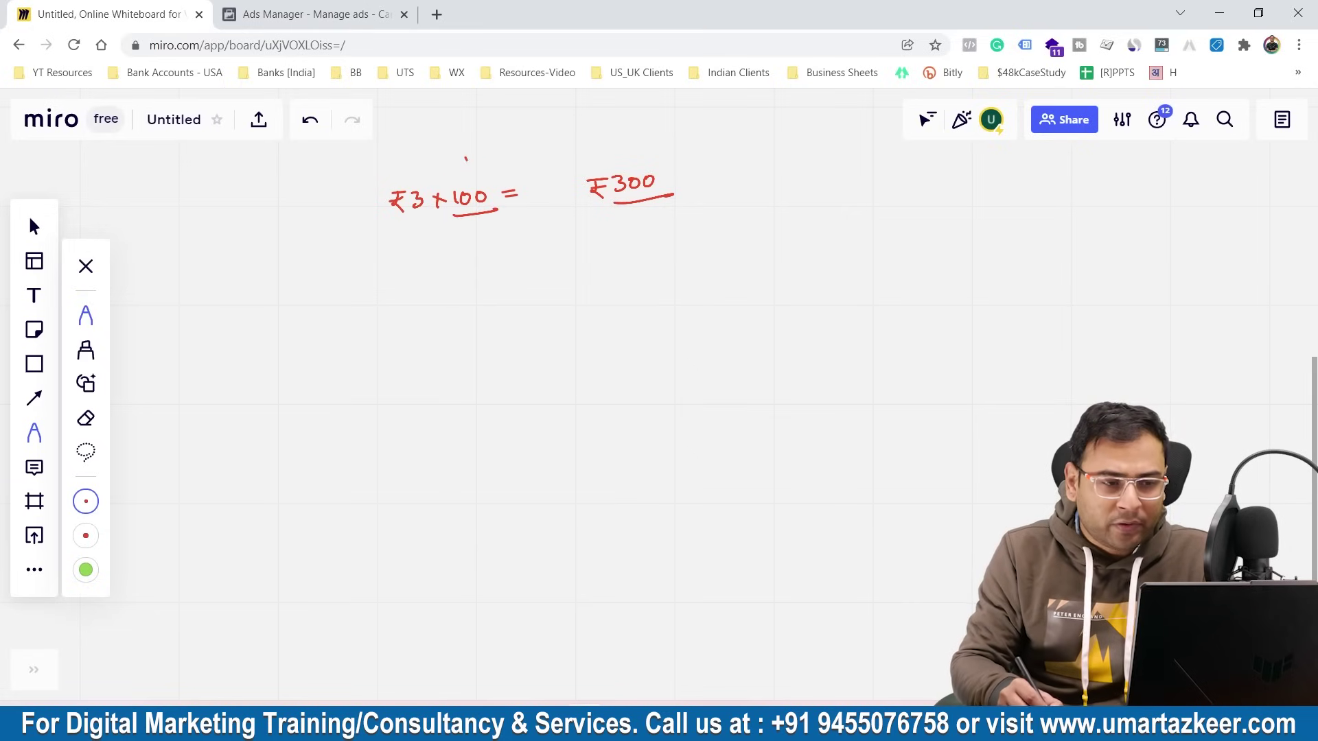
{"action": "left_click_drag", "start_coordinate": [467, 157], "coordinate": [469, 177]}
{"action": "mouse_move", "coordinate": [461, 165]}
{"action": "left_mouse_down"}
{"action": "mouse_move", "coordinate": [478, 159]}
{"action": "mouse_move", "coordinate": [466, 137]}
{"action": "mouse_move", "coordinate": [511, 128]}
{"action": "left_mouse_up"}
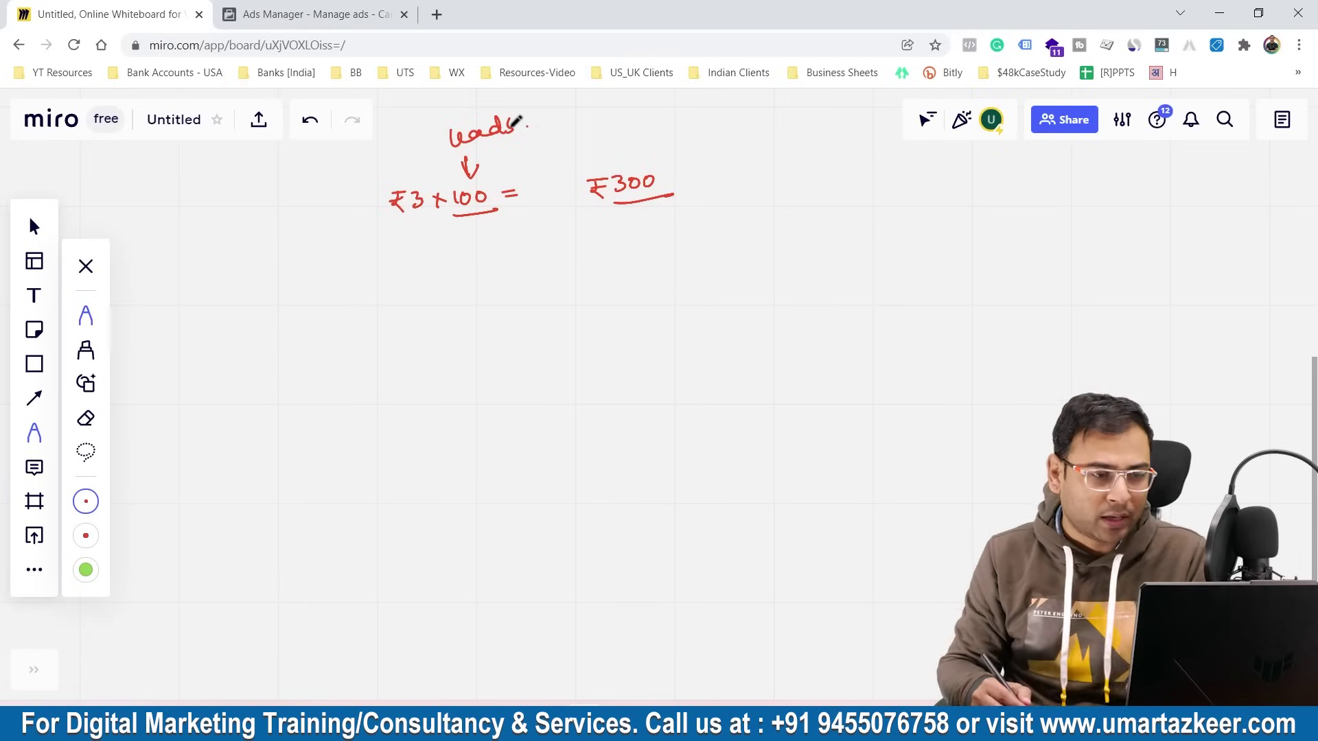
Below the first equation, handwrite "QL" with an arrow down to "× 10 = ₹300"
{"action": "mouse_move", "coordinate": [474, 263]}
{"action": "left_mouse_down"}
{"action": "mouse_move", "coordinate": [471, 276]}
{"action": "mouse_move", "coordinate": [498, 276]}
{"action": "mouse_move", "coordinate": [494, 317]}
{"action": "mouse_move", "coordinate": [504, 309]}
{"action": "mouse_move", "coordinate": [486, 361]}
{"action": "left_mouse_up"}
{"action": "left_click_drag", "start_coordinate": [496, 347], "coordinate": [476, 372]}
{"action": "left_click_drag", "start_coordinate": [546, 335], "coordinate": [562, 334]}
{"action": "left_click_drag", "start_coordinate": [547, 341], "coordinate": [563, 339]}
{"action": "left_click_drag", "start_coordinate": [585, 324], "coordinate": [599, 342]}
{"action": "mouse_move", "coordinate": [588, 332]}
{"action": "left_mouse_down"}
{"action": "mouse_move", "coordinate": [611, 339]}
{"action": "mouse_move", "coordinate": [627, 324]}
{"action": "left_mouse_up"}
{"action": "left_click_drag", "start_coordinate": [645, 323], "coordinate": [644, 324]}
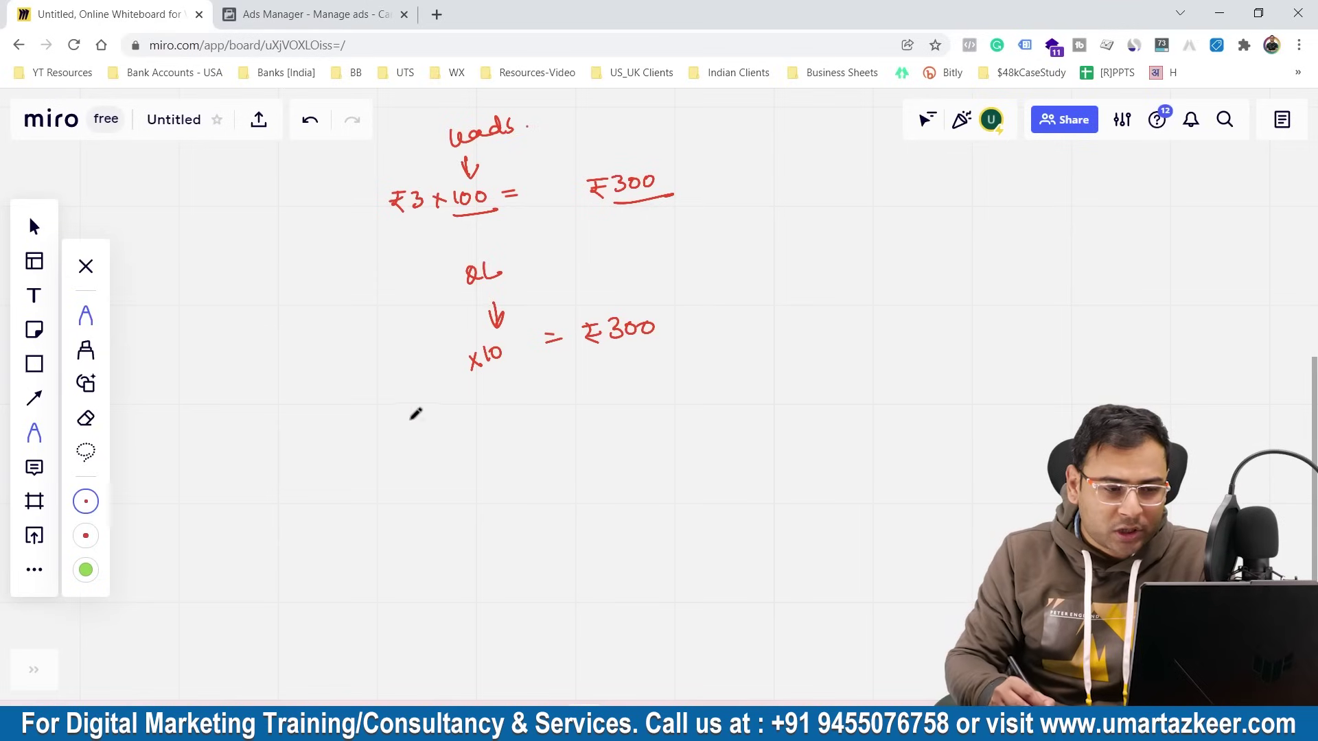
Handwrite the quality lead cost as "CPL(QL) = ₹300 / 10 = ₹30" and circle the ₹30 result
{"action": "mouse_move", "coordinate": [412, 419]}
{"action": "left_mouse_down"}
{"action": "mouse_move", "coordinate": [410, 437]}
{"action": "mouse_move", "coordinate": [455, 433]}
{"action": "left_mouse_up"}
{"action": "left_click_drag", "start_coordinate": [474, 412], "coordinate": [489, 425]}
{"action": "left_click_drag", "start_coordinate": [508, 410], "coordinate": [530, 408]}
{"action": "mouse_move", "coordinate": [509, 415]}
{"action": "left_mouse_down"}
{"action": "mouse_move", "coordinate": [595, 392]}
{"action": "mouse_move", "coordinate": [593, 409]}
{"action": "left_mouse_up"}
{"action": "left_click_drag", "start_coordinate": [602, 389], "coordinate": [624, 399]}
{"action": "mouse_move", "coordinate": [628, 386]}
{"action": "left_mouse_down"}
{"action": "mouse_move", "coordinate": [658, 403]}
{"action": "mouse_move", "coordinate": [610, 438]}
{"action": "mouse_move", "coordinate": [680, 396]}
{"action": "left_mouse_up"}
{"action": "left_click_drag", "start_coordinate": [718, 371], "coordinate": [760, 382]}
{"action": "left_click_drag", "start_coordinate": [754, 356], "coordinate": [757, 356]}
Draw a vertical divider and handwrite "₹30 → 50" and "25 × 10 = 250" beside it, underlining 50 and 10 and circling 250
{"action": "left_click_drag", "start_coordinate": [918, 181], "coordinate": [913, 592]}
{"action": "mouse_move", "coordinate": [993, 198]}
{"action": "left_mouse_down"}
{"action": "mouse_move", "coordinate": [990, 210]}
{"action": "mouse_move", "coordinate": [1006, 192]}
{"action": "mouse_move", "coordinate": [1017, 208]}
{"action": "left_mouse_up"}
{"action": "mouse_move", "coordinate": [1030, 192]}
{"action": "left_mouse_down"}
{"action": "mouse_move", "coordinate": [1033, 206]}
{"action": "mouse_move", "coordinate": [1088, 195]}
{"action": "left_mouse_up"}
{"action": "left_click_drag", "start_coordinate": [1078, 185], "coordinate": [1097, 201]}
{"action": "left_click_drag", "start_coordinate": [1101, 185], "coordinate": [1125, 193]}
{"action": "left_click_drag", "start_coordinate": [1094, 210], "coordinate": [1144, 203]}
{"action": "left_click_drag", "start_coordinate": [1012, 230], "coordinate": [1043, 241]}
{"action": "mouse_move", "coordinate": [1060, 229]}
{"action": "left_mouse_down"}
{"action": "mouse_move", "coordinate": [1072, 218]}
{"action": "mouse_move", "coordinate": [1060, 241]}
{"action": "mouse_move", "coordinate": [1097, 243]}
{"action": "mouse_move", "coordinate": [1113, 224]}
{"action": "left_mouse_up"}
{"action": "left_click_drag", "start_coordinate": [1134, 228], "coordinate": [1163, 232]}
{"action": "mouse_move", "coordinate": [1179, 221]}
{"action": "left_mouse_down"}
{"action": "mouse_move", "coordinate": [1175, 239]}
{"action": "mouse_move", "coordinate": [1207, 222]}
{"action": "left_mouse_up"}
{"action": "left_click_drag", "start_coordinate": [1218, 209], "coordinate": [1216, 210]}
{"action": "left_click_drag", "start_coordinate": [1090, 259], "coordinate": [1121, 262]}
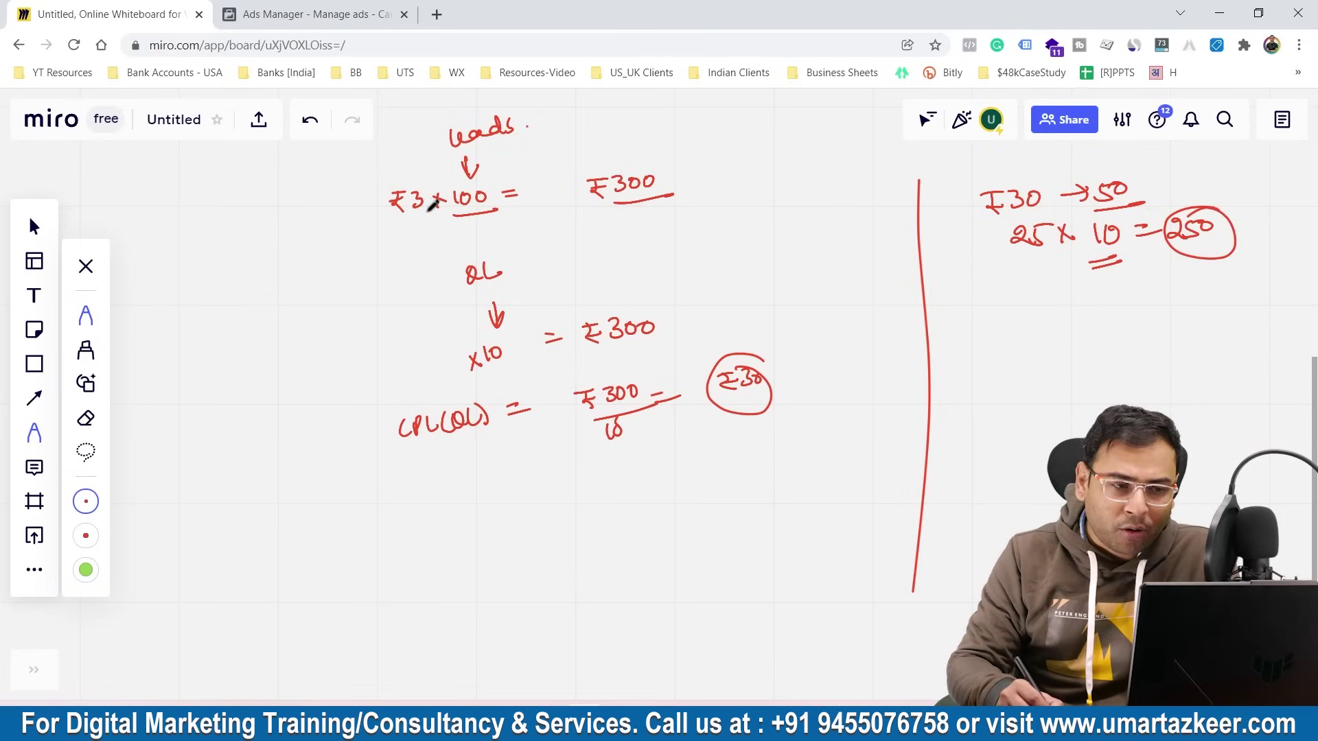
Circle the ₹3 in the first equation and draw a curved arrow from it to the handwritten note "mem →" with a circled I
{"action": "mouse_move", "coordinate": [426, 177]}
{"action": "left_mouse_down"}
{"action": "mouse_move", "coordinate": [374, 194]}
{"action": "mouse_move", "coordinate": [422, 230]}
{"action": "mouse_move", "coordinate": [431, 179]}
{"action": "left_mouse_up"}
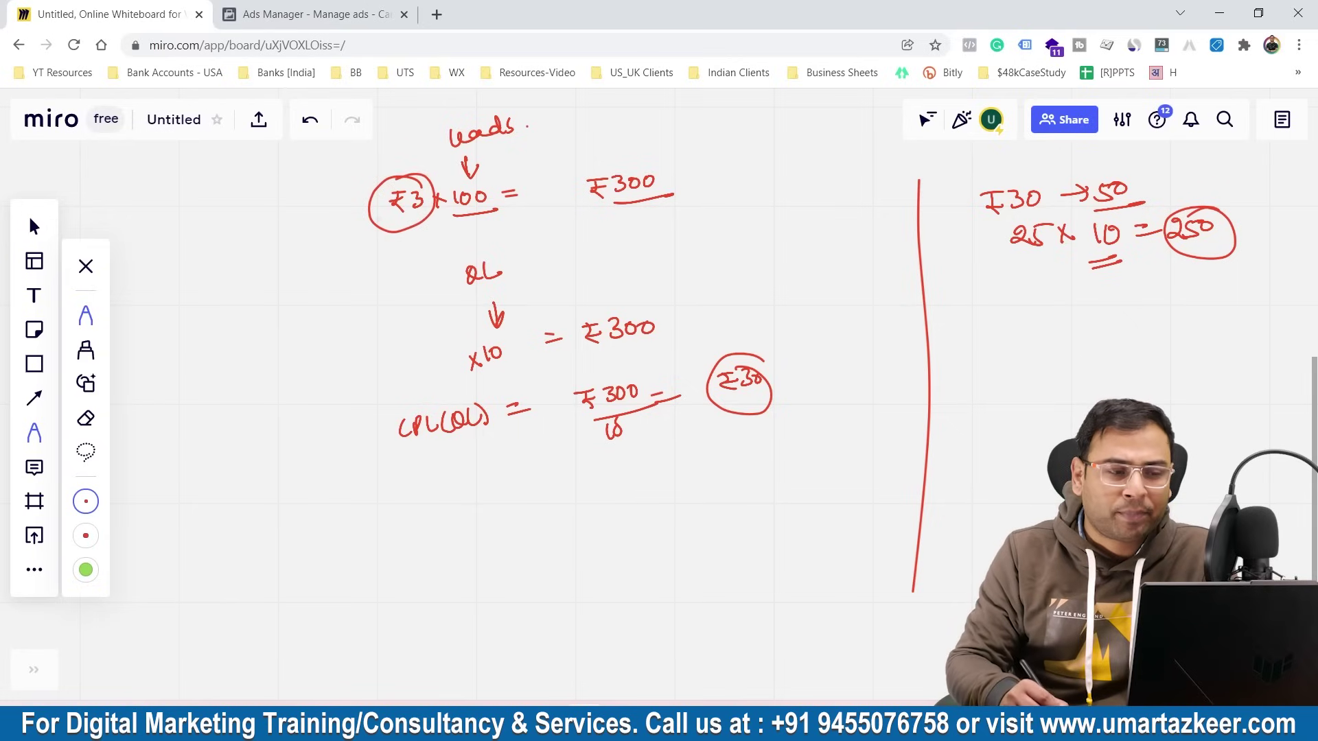
{"action": "left_click_drag", "start_coordinate": [379, 221], "coordinate": [338, 199]}
{"action": "left_click_drag", "start_coordinate": [322, 206], "coordinate": [354, 206]}
{"action": "left_click_drag", "start_coordinate": [264, 213], "coordinate": [317, 184]}
{"action": "left_click_drag", "start_coordinate": [320, 171], "coordinate": [340, 162]}
{"action": "mouse_move", "coordinate": [332, 162]}
{"action": "left_mouse_down"}
{"action": "mouse_move", "coordinate": [336, 172]}
{"action": "mouse_move", "coordinate": [358, 141]}
{"action": "left_mouse_up"}
{"action": "left_click_drag", "start_coordinate": [353, 143], "coordinate": [355, 160]}
{"action": "left_click_drag", "start_coordinate": [349, 162], "coordinate": [370, 141]}
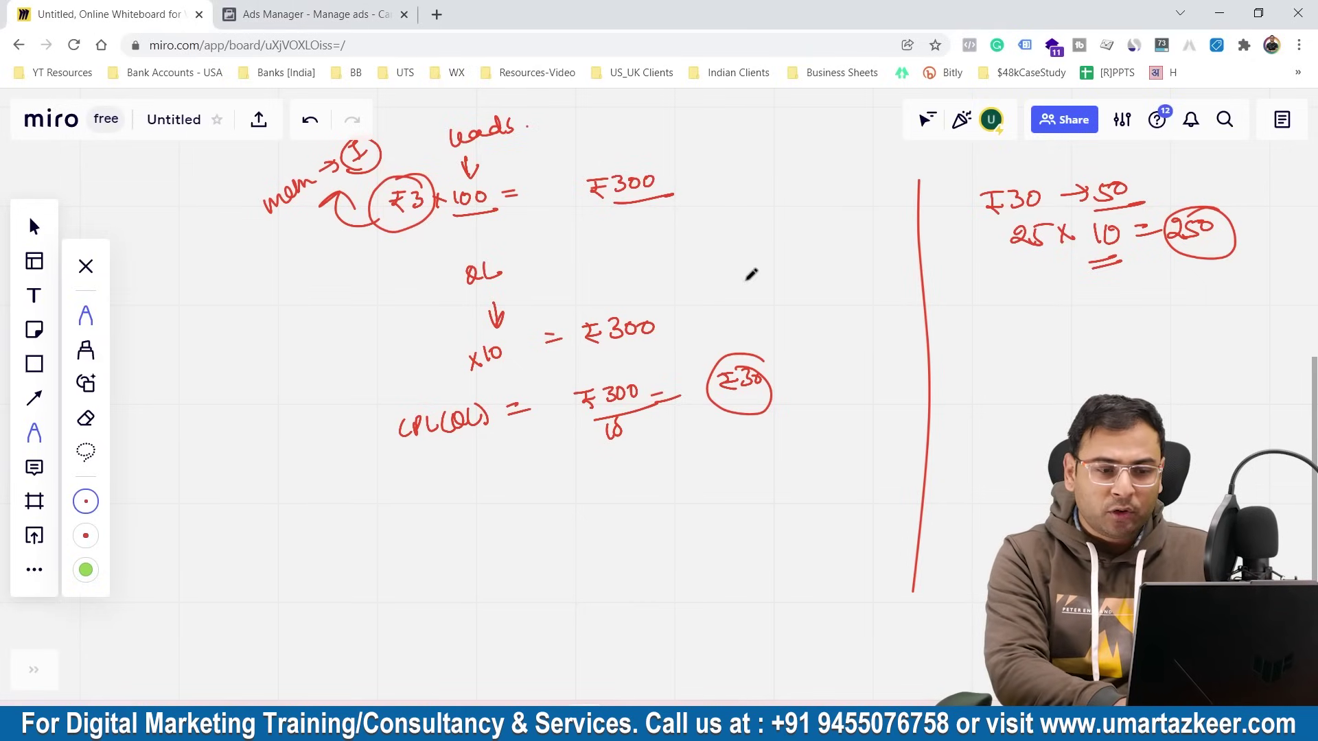
Select all the handwritten lead cost calculations below the mind map and delete them
{"action": "scroll", "coordinate": [750, 274], "scroll_direction": "down", "scroll_amount": 1}
{"action": "scroll", "coordinate": [872, 322], "scroll_direction": "up", "scroll_amount": 5}
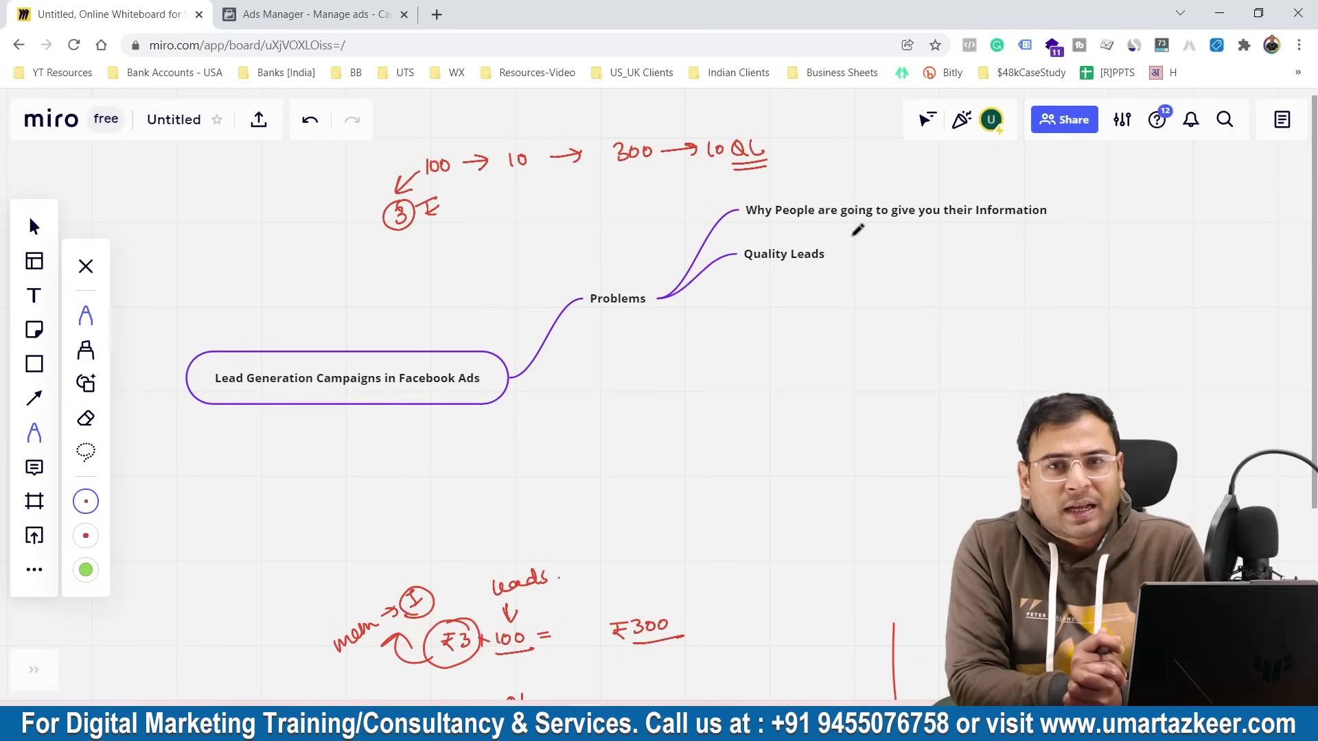
{"action": "scroll", "coordinate": [854, 240], "scroll_direction": "down", "scroll_amount": 5}
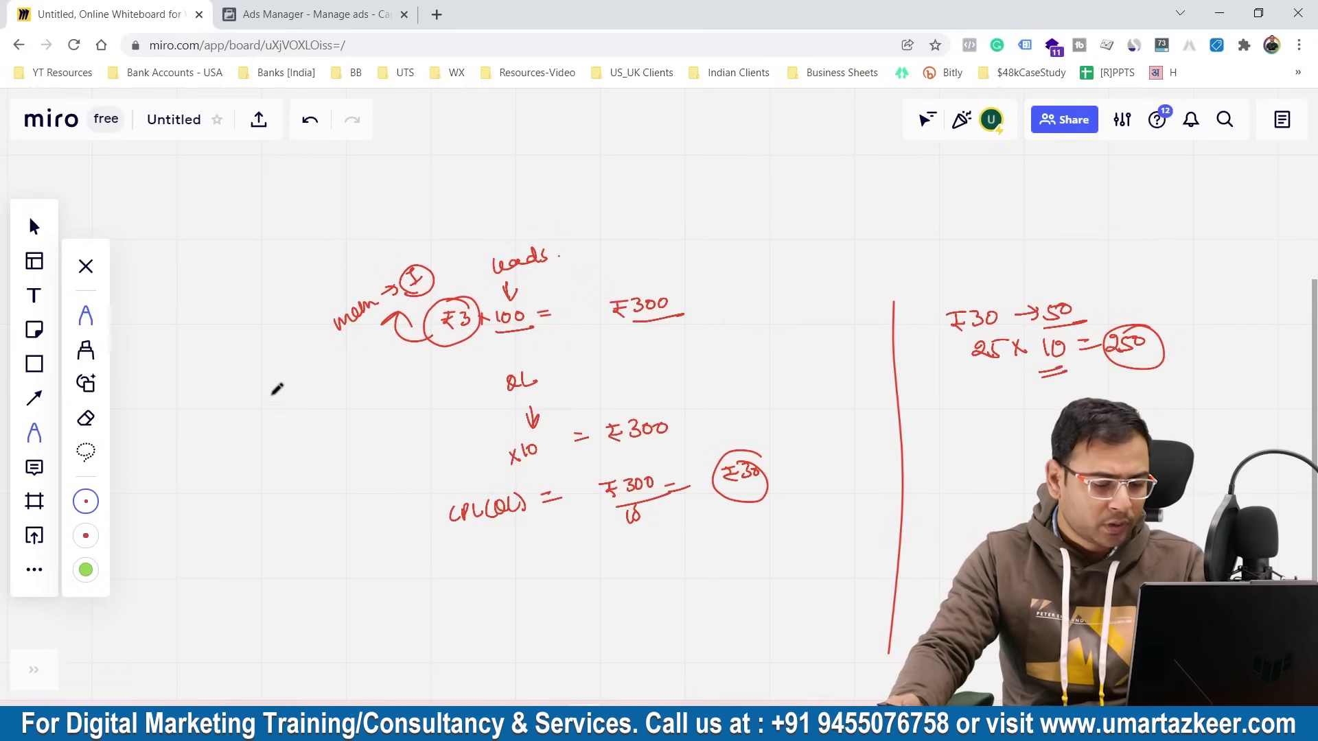
{"action": "key", "text": "v"}
{"action": "left_click_drag", "start_coordinate": [244, 199], "coordinate": [976, 566]}
{"action": "scroll", "coordinate": [306, 464], "scroll_direction": "down", "scroll_amount": 4}
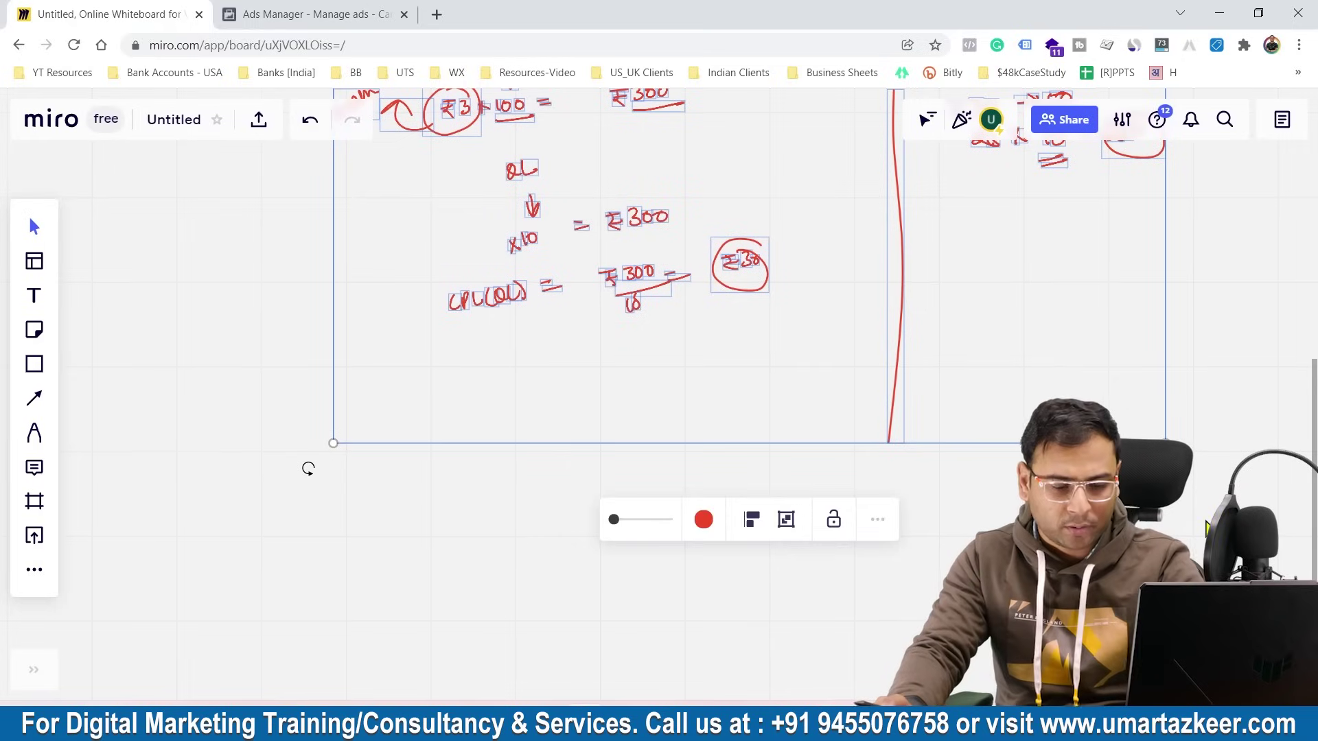
{"action": "key", "text": "Delete"}
{"action": "scroll", "coordinate": [306, 464], "scroll_direction": "up", "scroll_amount": 3}
{"action": "scroll", "coordinate": [408, 182], "scroll_direction": "up", "scroll_amount": 3}
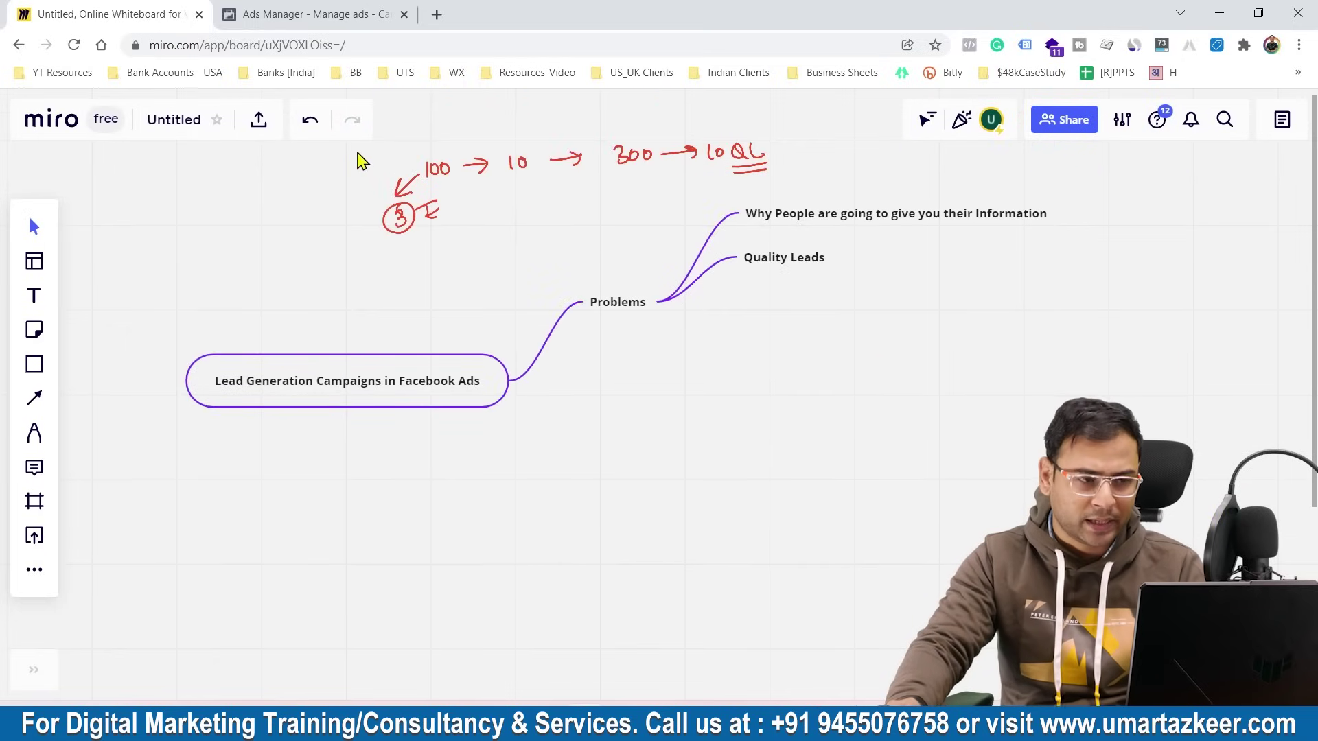
Delete the handwritten "100 → 10 → 300 → 10 QL" flow and its circled 3 above the mind map
{"action": "left_click_drag", "start_coordinate": [356, 146], "coordinate": [763, 194]}
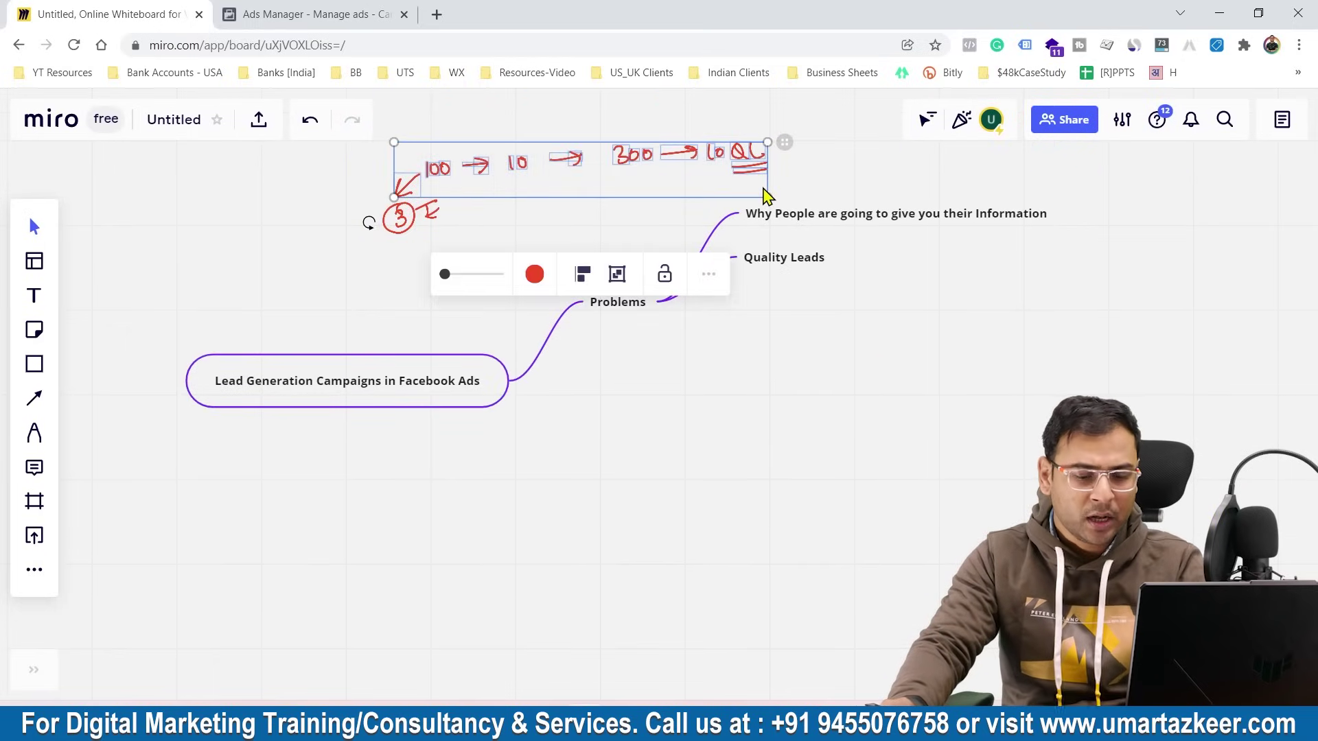
{"action": "key", "text": "Delete"}
{"action": "left_click", "coordinate": [382, 221]}
{"action": "key", "text": "Delete"}
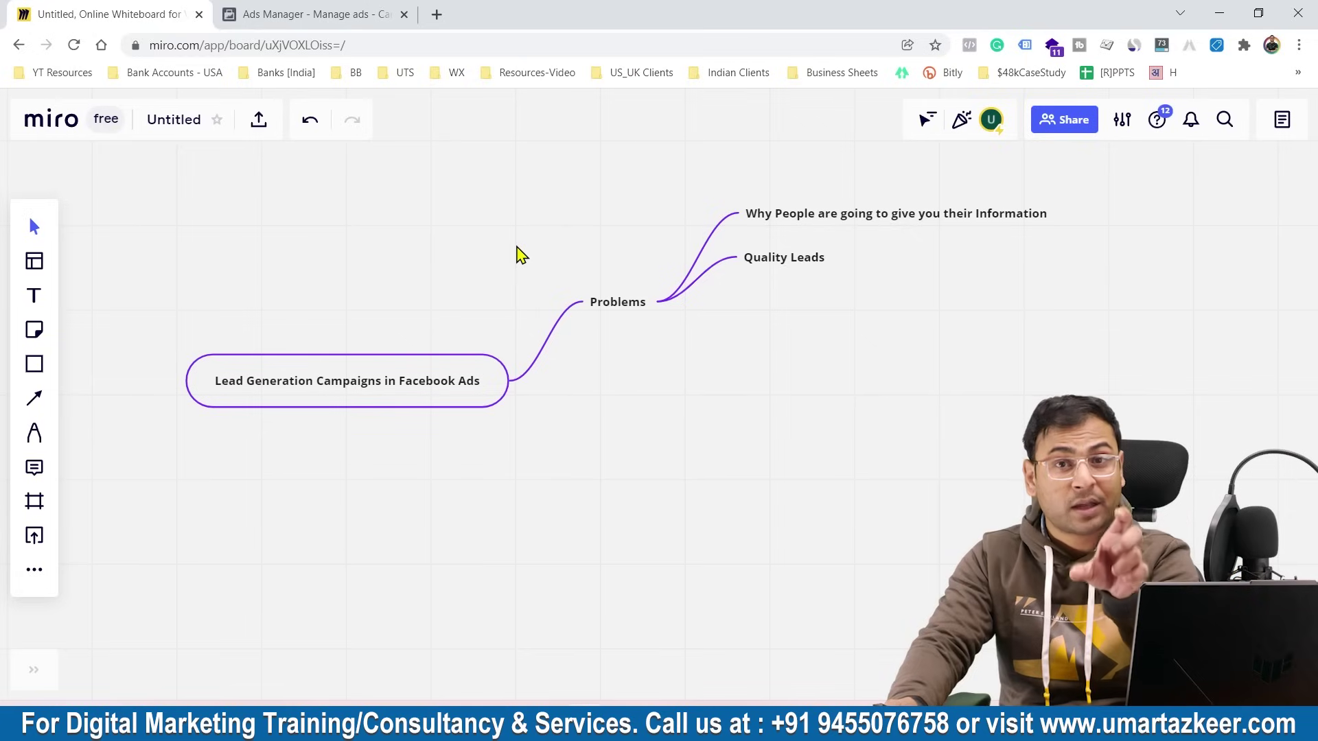
Switch to Ads Manager, create a new Auction campaign with the Lead Generation objective, and open its ad set
{"action": "left_click_drag", "start_coordinate": [418, 367], "coordinate": [377, 334]}
{"action": "scroll", "coordinate": [601, 357], "scroll_direction": "down", "scroll_amount": 2}
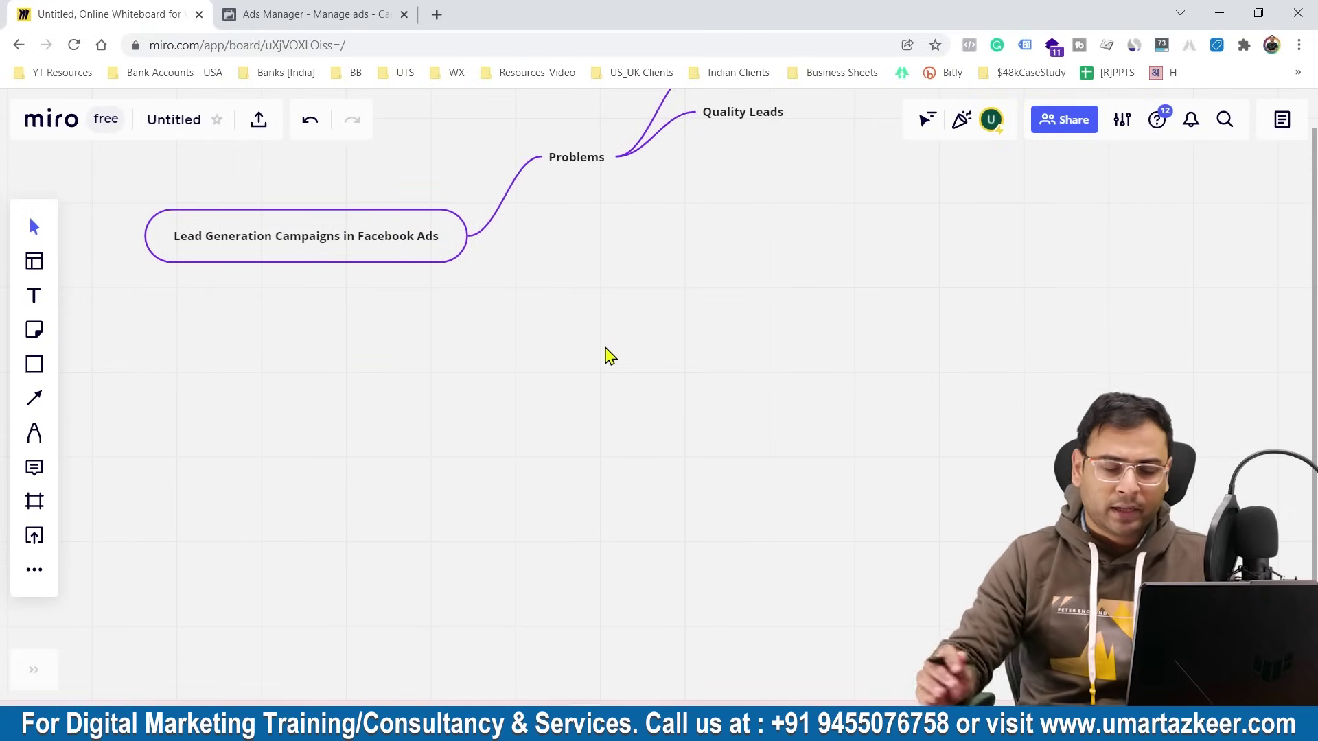
{"action": "left_click", "coordinate": [229, 13]}
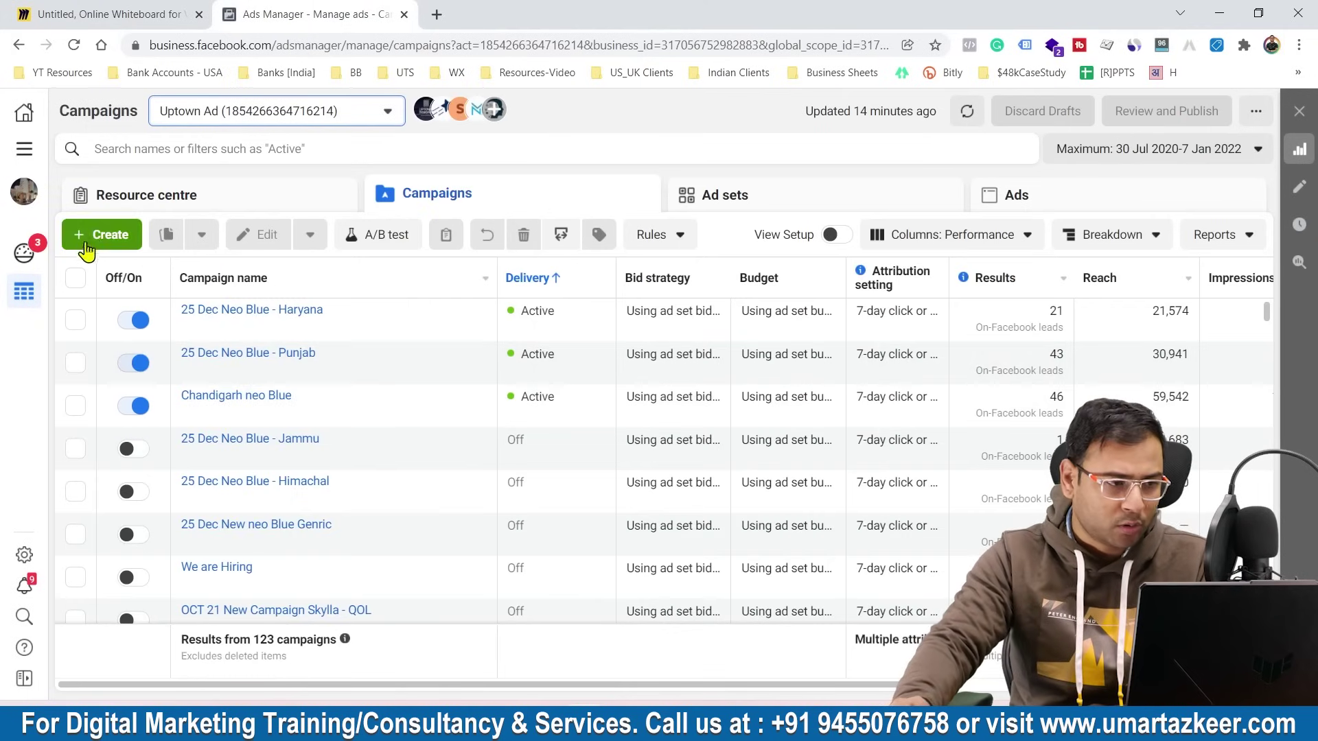
{"action": "left_click", "coordinate": [86, 248]}
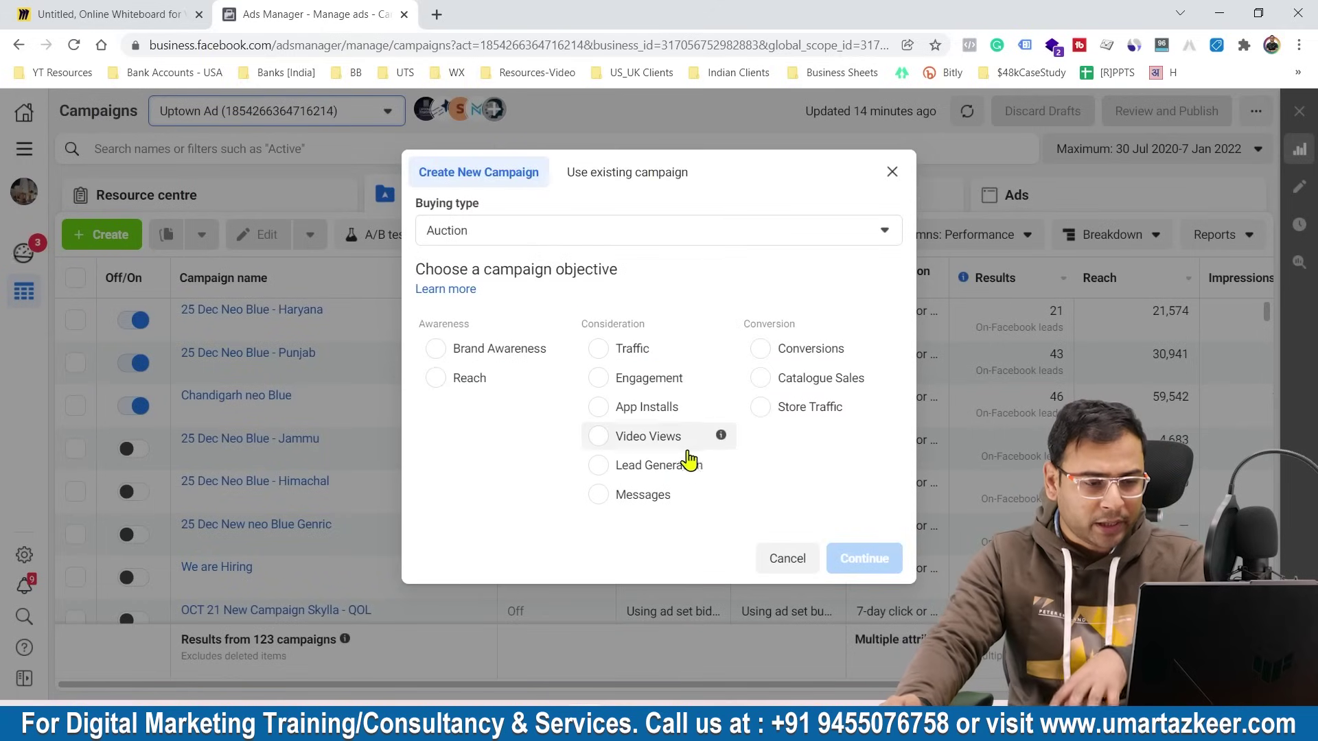
{"action": "left_click", "coordinate": [689, 461]}
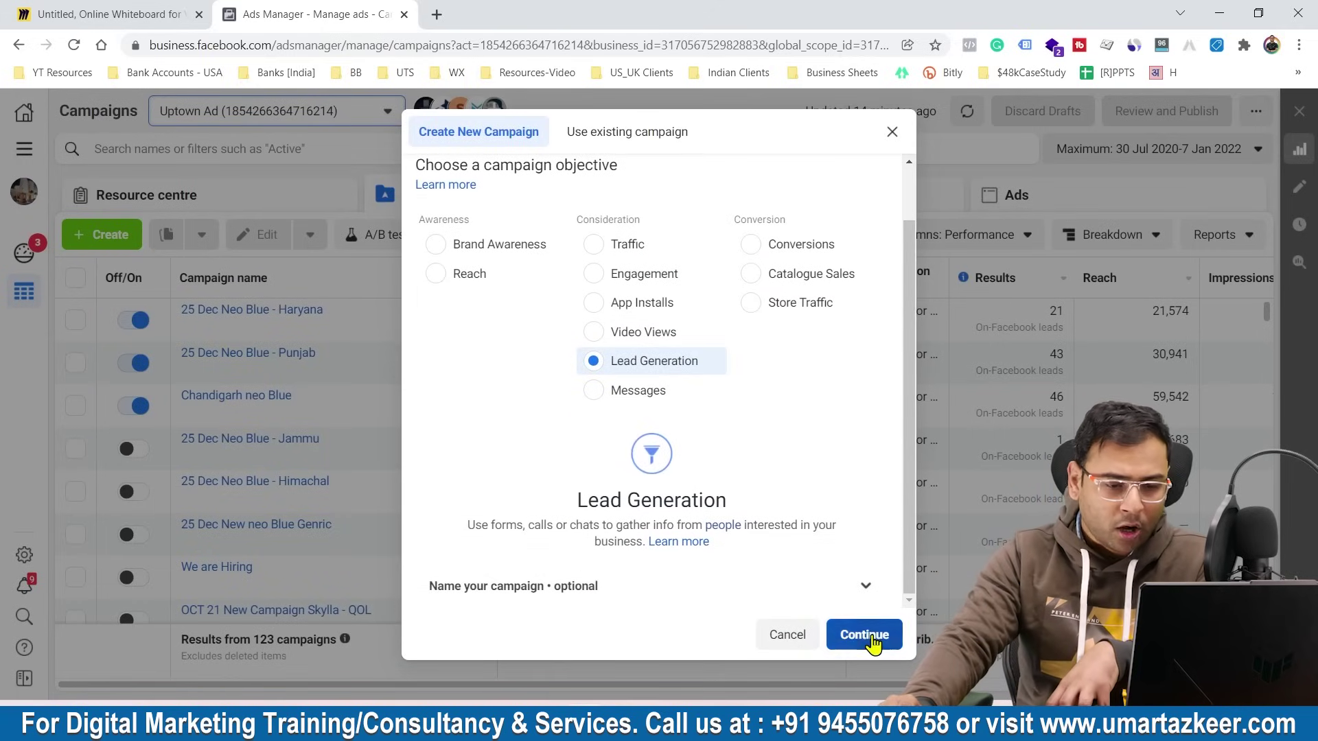
{"action": "left_click", "coordinate": [870, 637]}
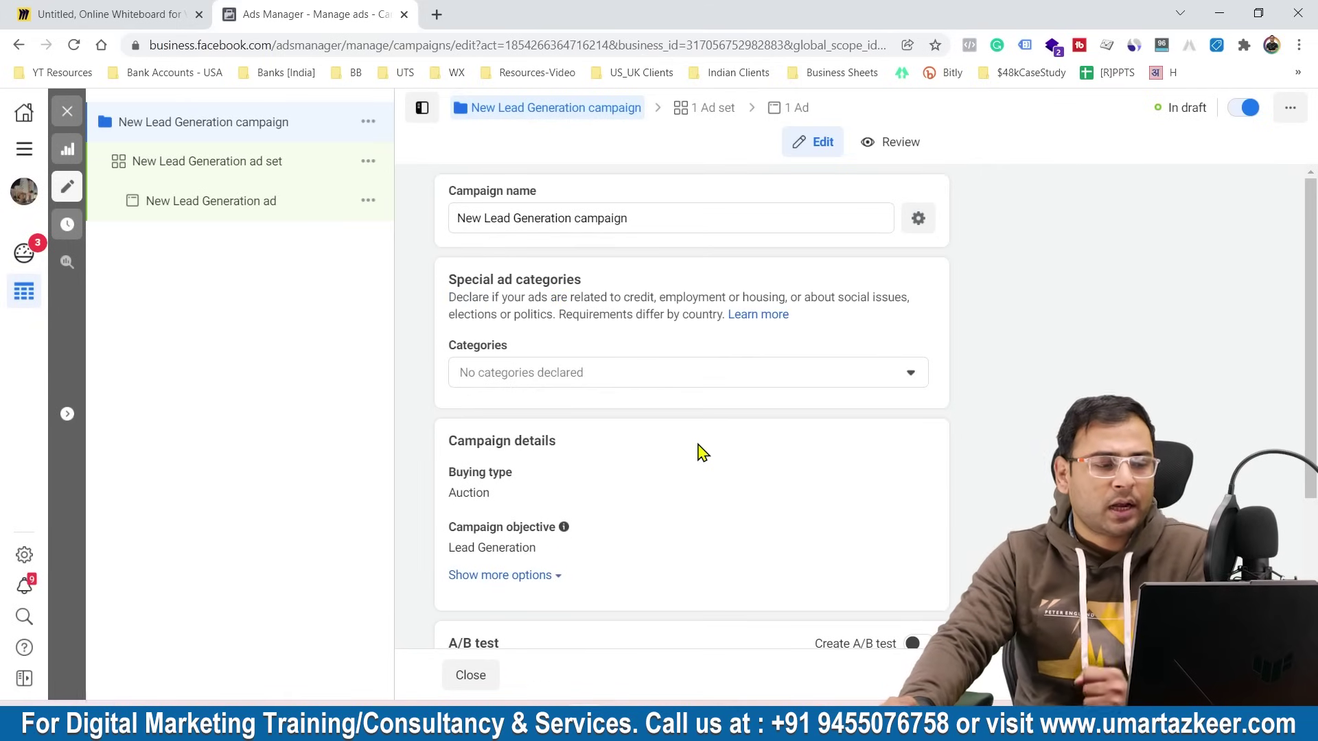
{"action": "scroll", "coordinate": [769, 377], "scroll_direction": "down", "scroll_amount": 3}
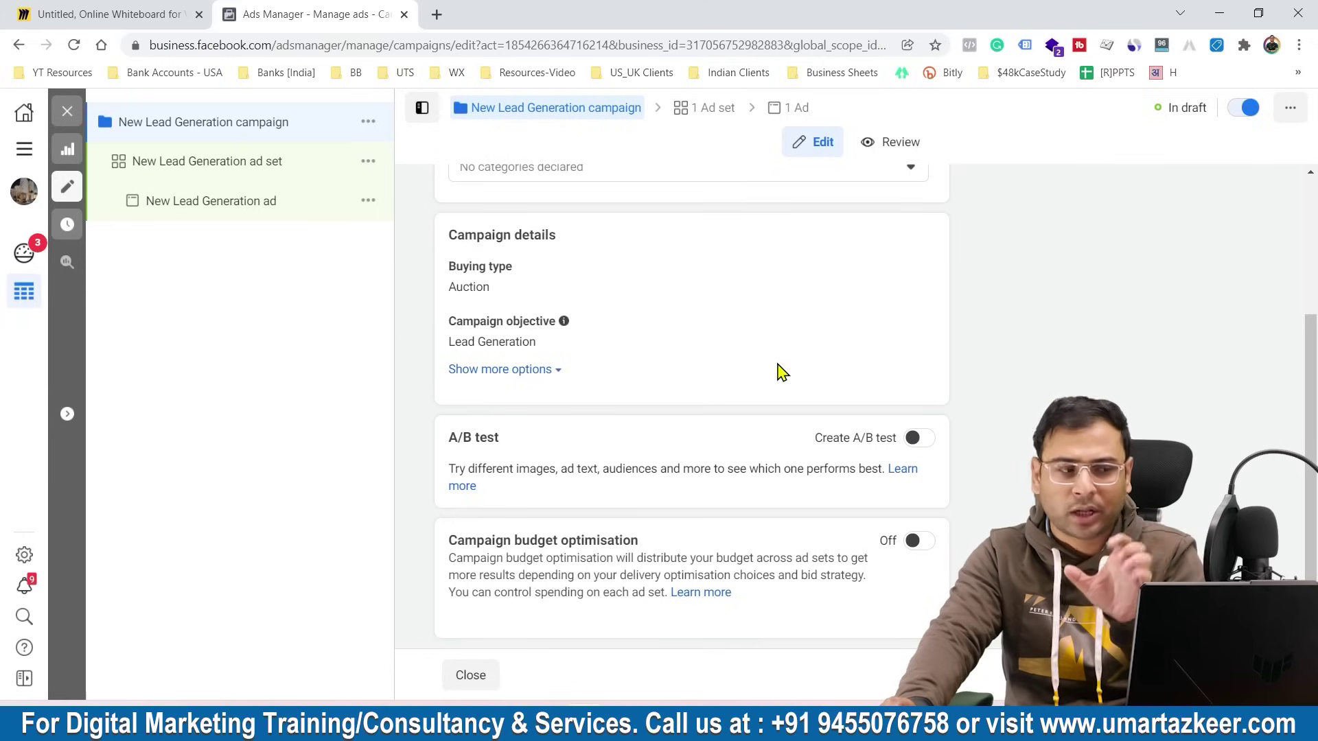
{"action": "left_click", "coordinate": [316, 163]}
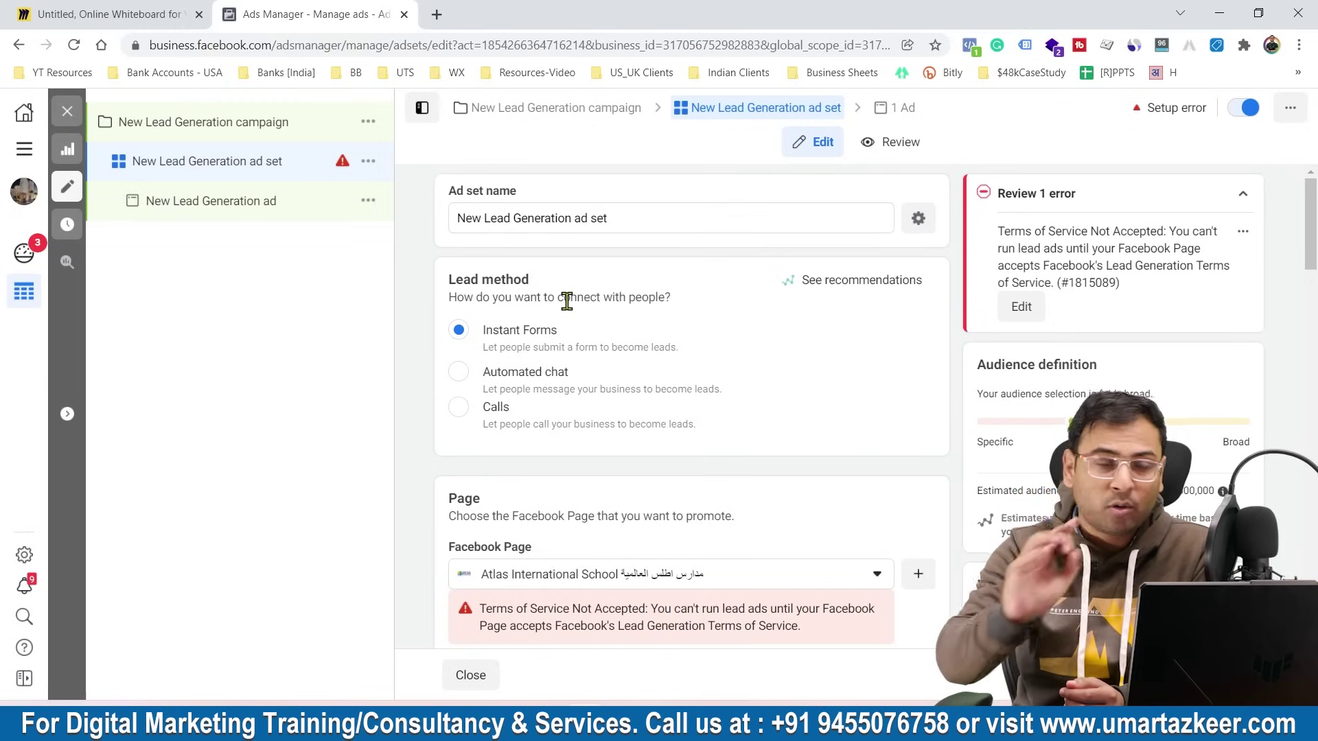
Return to the Miro board and handwrite "Lead Generation C" in an empty area below the mind map
{"action": "left_click", "coordinate": [144, 27]}
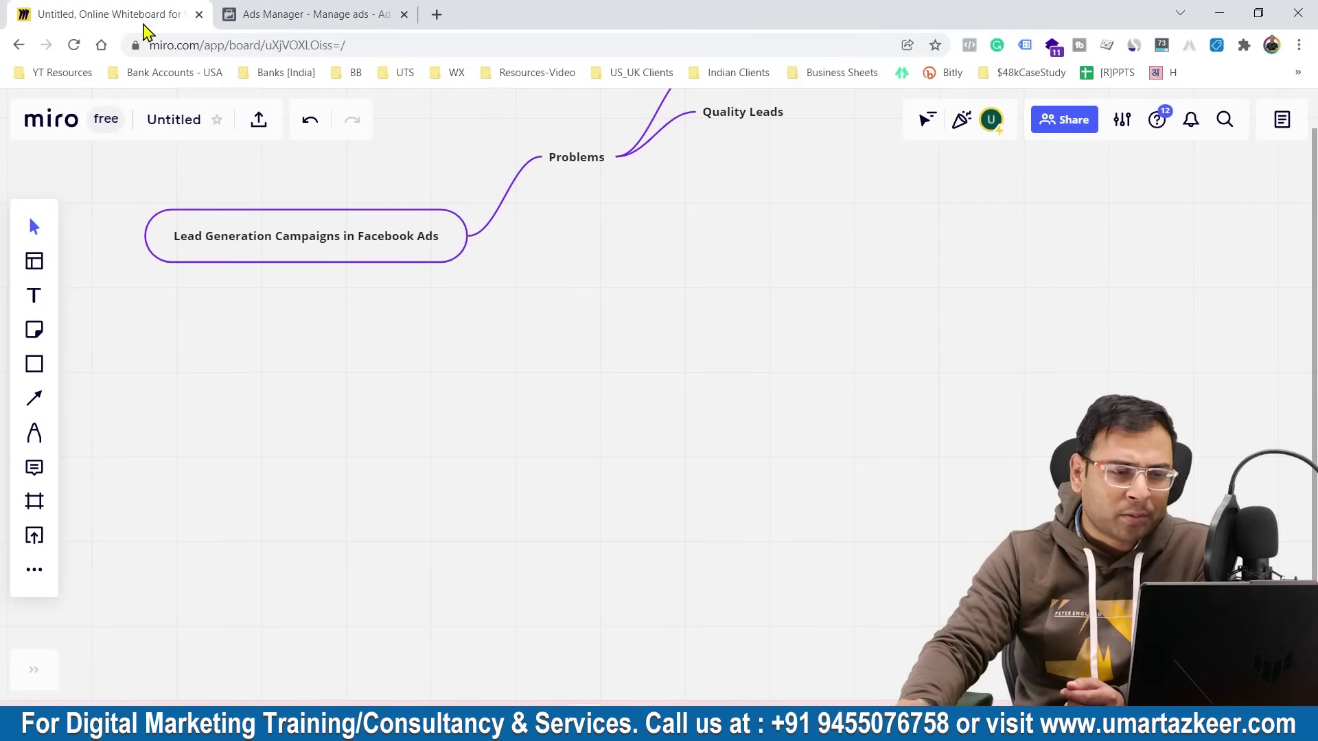
{"action": "scroll", "coordinate": [714, 347], "scroll_direction": "down", "scroll_amount": 5}
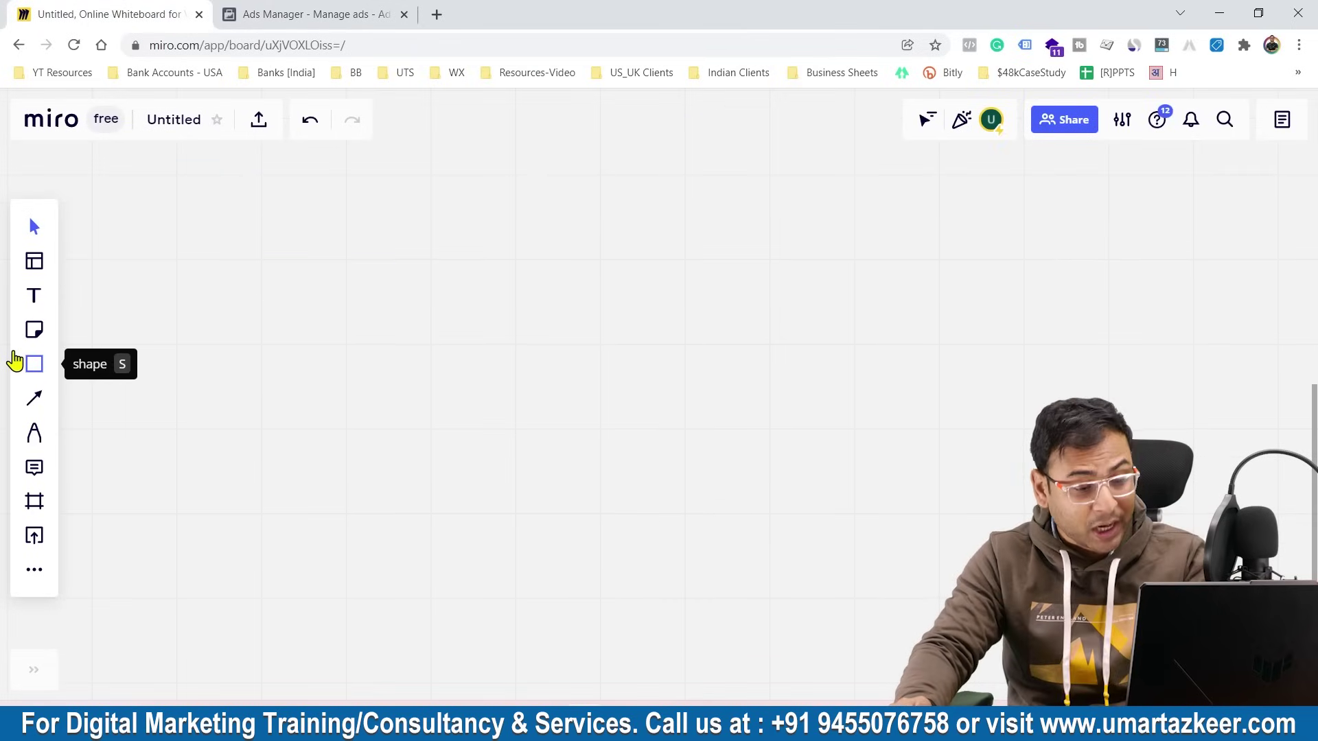
{"action": "key", "text": "p"}
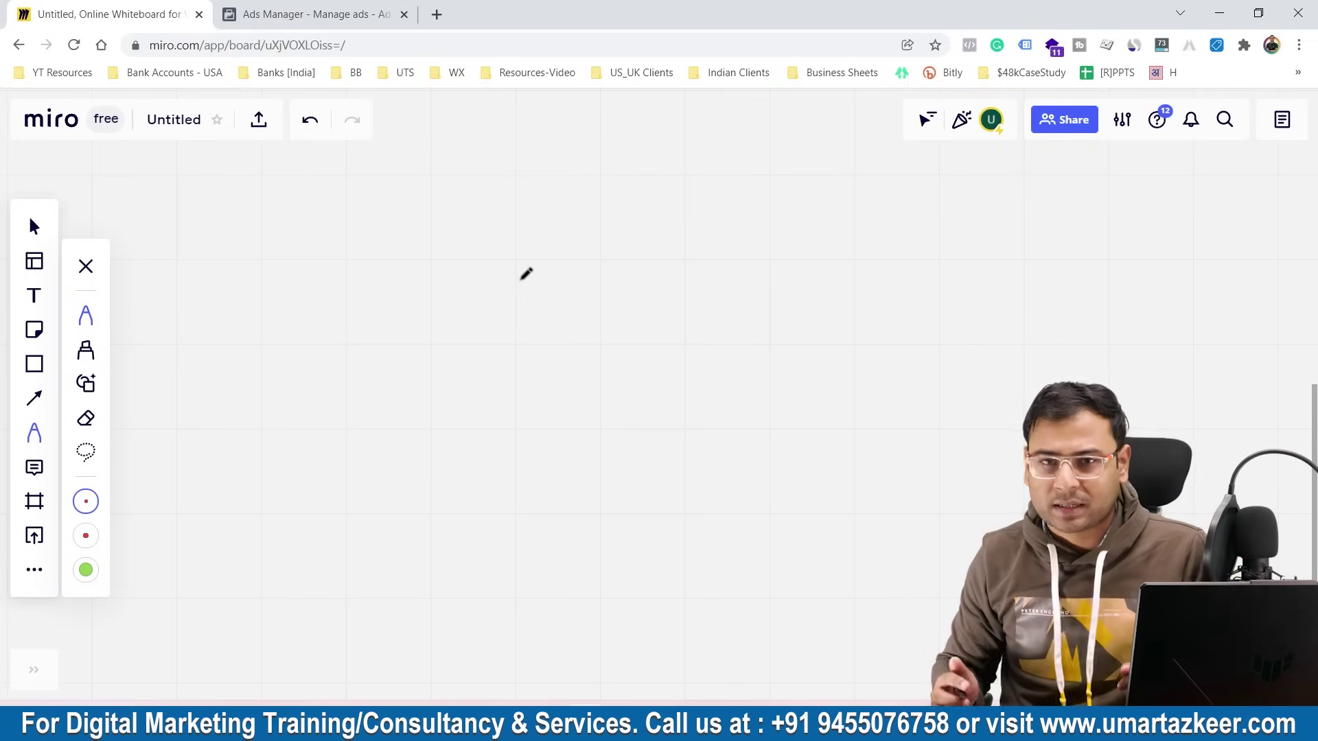
{"action": "left_click_drag", "start_coordinate": [221, 362], "coordinate": [221, 388]}
{"action": "mouse_move", "coordinate": [227, 377]}
{"action": "left_mouse_down"}
{"action": "mouse_move", "coordinate": [388, 339]}
{"action": "mouse_move", "coordinate": [390, 353]}
{"action": "left_mouse_up"}
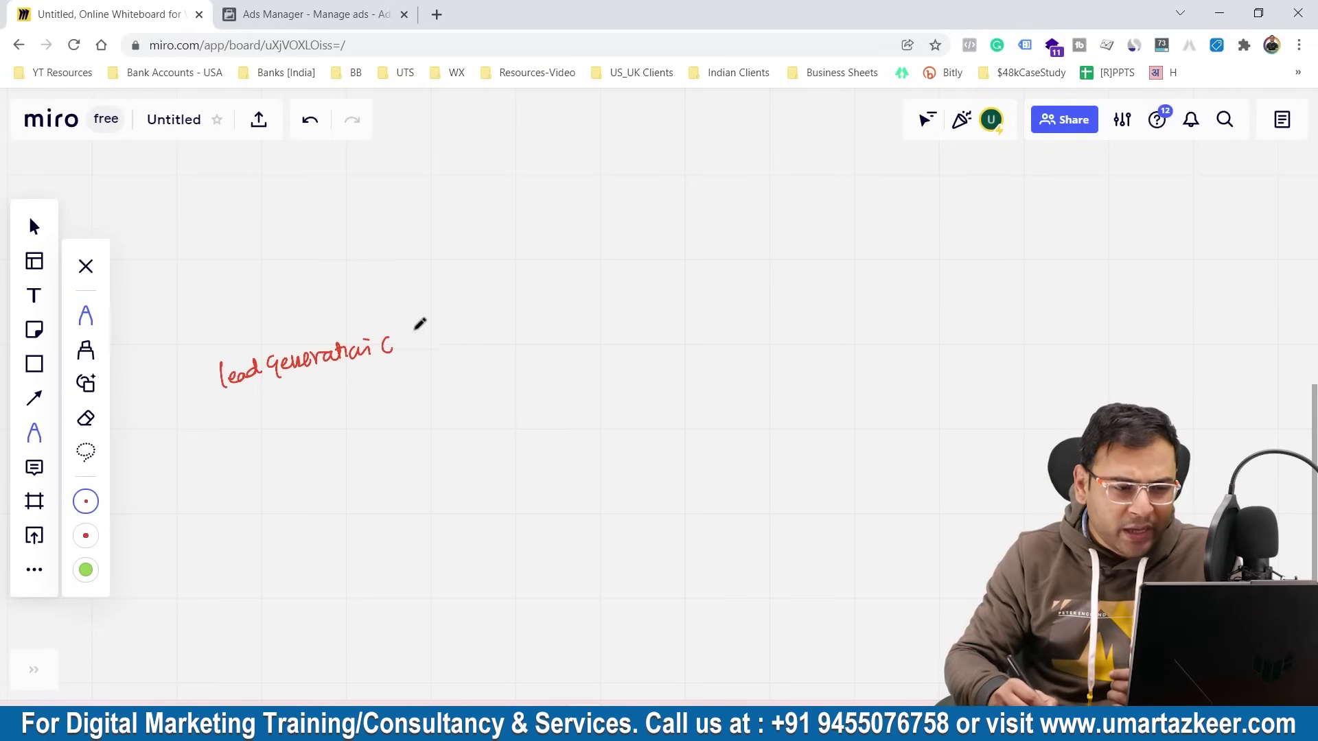
Draw an upward arrow from "Lead Generation C" to a handwritten "Targeted Audience" and write "Flats Ready" above it
{"action": "left_click_drag", "start_coordinate": [414, 330], "coordinate": [507, 262]}
{"action": "mouse_move", "coordinate": [480, 264]}
{"action": "left_mouse_down"}
{"action": "mouse_move", "coordinate": [498, 283]}
{"action": "mouse_move", "coordinate": [540, 240]}
{"action": "mouse_move", "coordinate": [566, 255]}
{"action": "mouse_move", "coordinate": [718, 232]}
{"action": "left_mouse_up"}
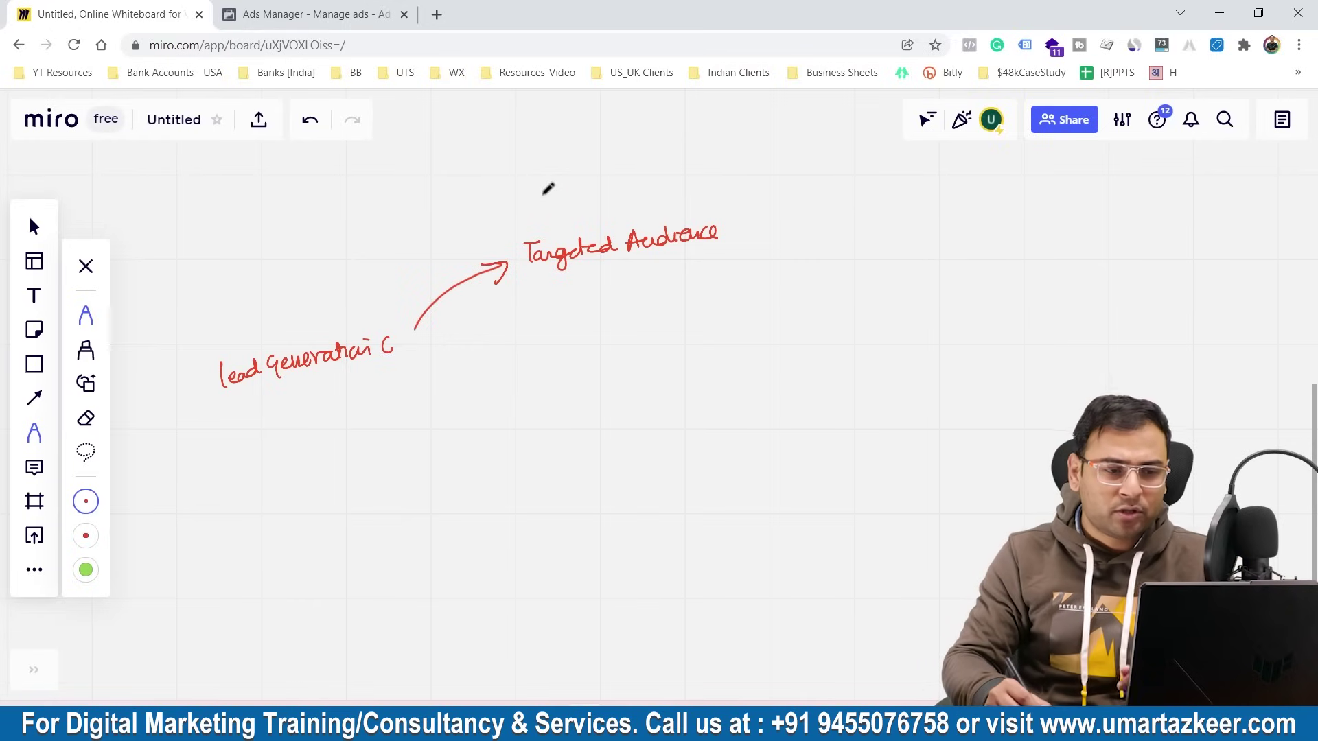
{"action": "mouse_move", "coordinate": [559, 190]}
{"action": "left_mouse_down"}
{"action": "mouse_move", "coordinate": [565, 210]}
{"action": "mouse_move", "coordinate": [561, 200]}
{"action": "left_mouse_up"}
{"action": "mouse_move", "coordinate": [567, 189]}
{"action": "left_mouse_down"}
{"action": "mouse_move", "coordinate": [661, 175]}
{"action": "mouse_move", "coordinate": [680, 195]}
{"action": "mouse_move", "coordinate": [687, 166]}
{"action": "left_mouse_up"}
{"action": "left_click", "coordinate": [695, 171]}
Draw an arrow from "Targeted Audience" and handwrite "Real Estate," at its end
{"action": "left_click_drag", "start_coordinate": [734, 233], "coordinate": [847, 231]}
{"action": "left_click_drag", "start_coordinate": [847, 213], "coordinate": [849, 233]}
{"action": "mouse_move", "coordinate": [864, 199]}
{"action": "left_mouse_down"}
{"action": "mouse_move", "coordinate": [877, 228]}
{"action": "mouse_move", "coordinate": [892, 227]}
{"action": "left_mouse_up"}
{"action": "left_click_drag", "start_coordinate": [905, 215], "coordinate": [916, 223]}
{"action": "left_click_drag", "start_coordinate": [906, 209], "coordinate": [928, 218]}
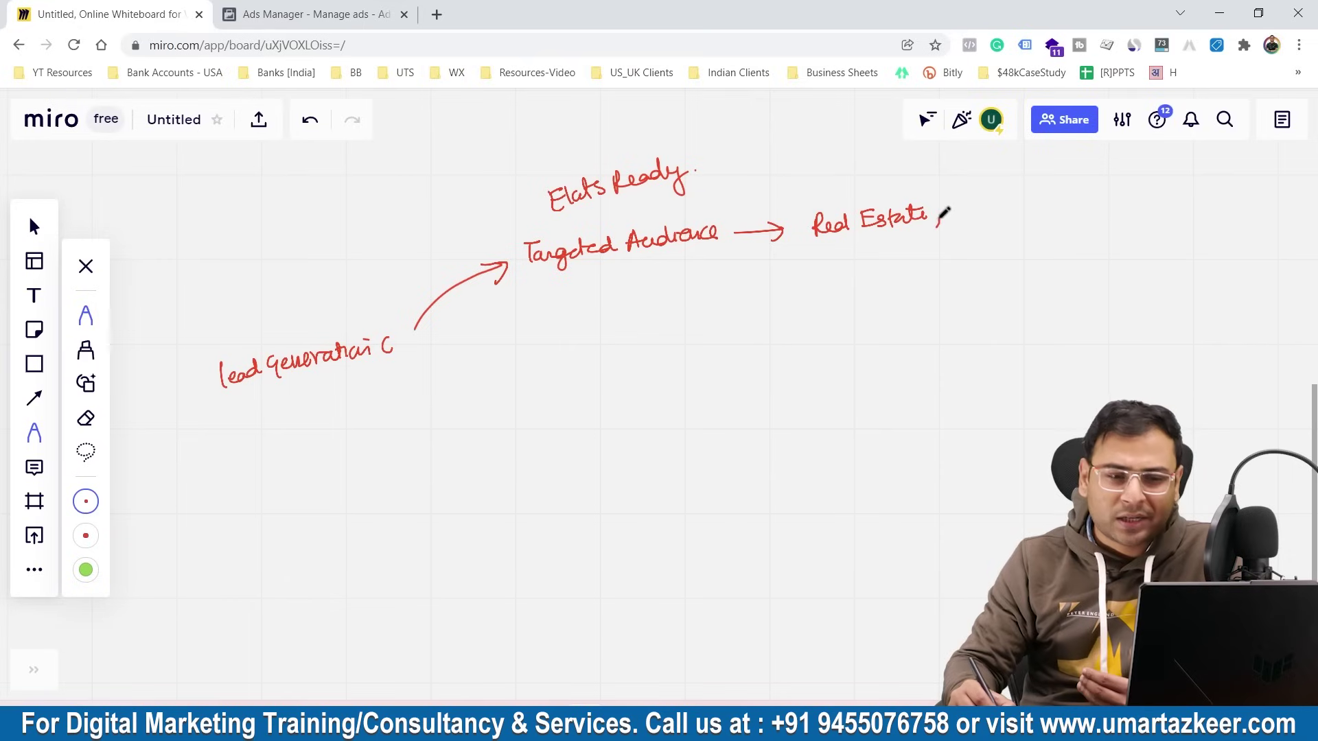
{"action": "left_click_drag", "start_coordinate": [939, 213], "coordinate": [934, 225]}
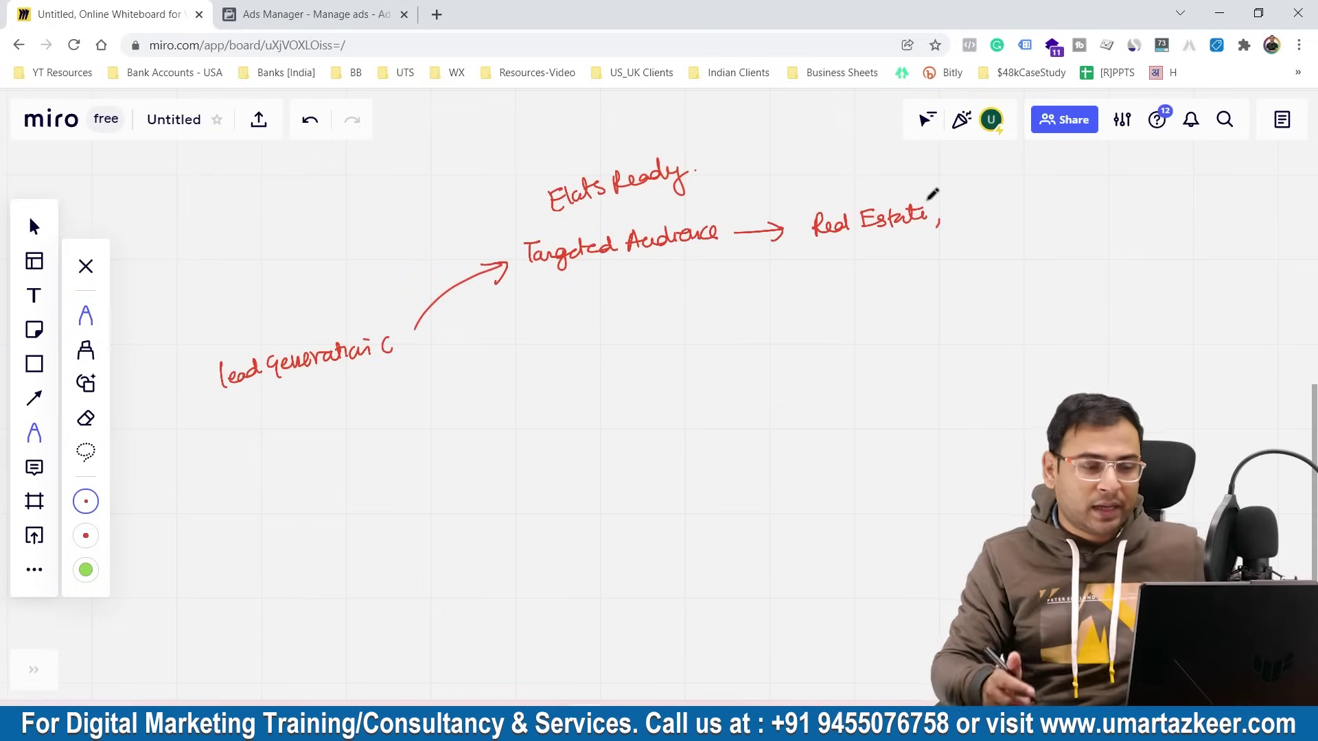
Add a second branch from "Lead Generation C" to an underlined "Lead Magnet", with an arrow leading to "(DM)"
{"action": "left_click_drag", "start_coordinate": [415, 357], "coordinate": [501, 376]}
{"action": "mouse_move", "coordinate": [489, 367]}
{"action": "left_mouse_down"}
{"action": "mouse_move", "coordinate": [489, 389]}
{"action": "mouse_move", "coordinate": [679, 339]}
{"action": "left_mouse_up"}
{"action": "left_click_drag", "start_coordinate": [531, 390], "coordinate": [700, 369]}
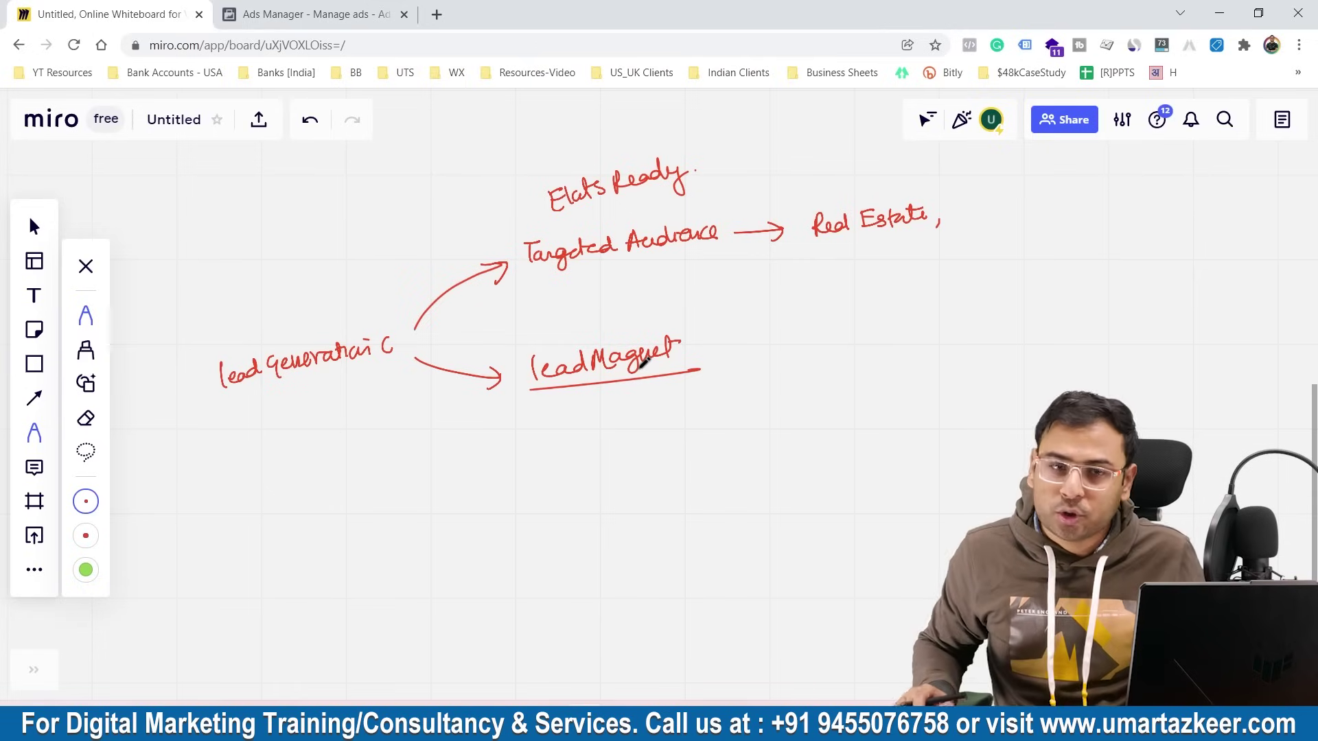
{"action": "left_click_drag", "start_coordinate": [693, 349], "coordinate": [732, 345]}
{"action": "mouse_move", "coordinate": [721, 338]}
{"action": "left_mouse_down"}
{"action": "mouse_move", "coordinate": [722, 355]}
{"action": "mouse_move", "coordinate": [761, 349]}
{"action": "left_mouse_up"}
{"action": "mouse_move", "coordinate": [774, 327]}
{"action": "left_mouse_down"}
{"action": "mouse_move", "coordinate": [772, 343]}
{"action": "mouse_move", "coordinate": [796, 343]}
{"action": "left_mouse_up"}
{"action": "left_click_drag", "start_coordinate": [799, 315], "coordinate": [802, 345]}
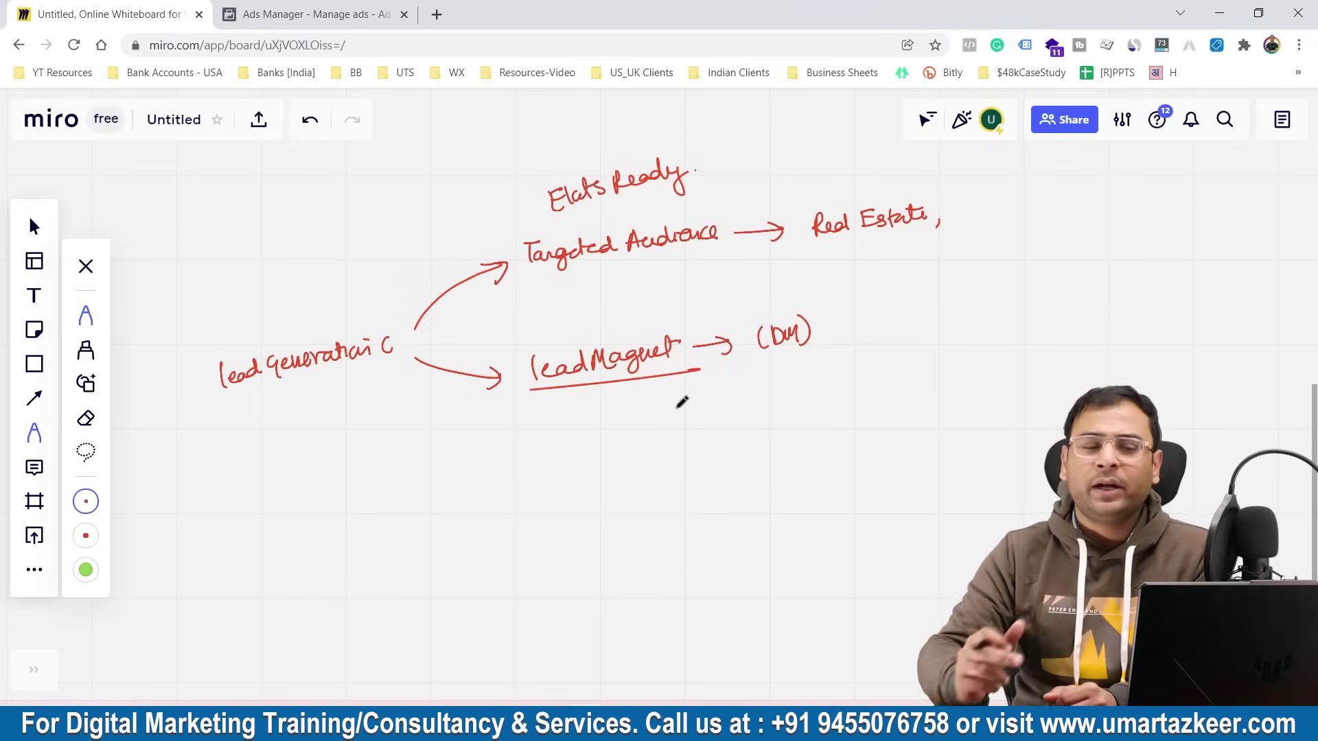
{"action": "scroll", "coordinate": [693, 238], "scroll_direction": "down", "scroll_amount": 1}
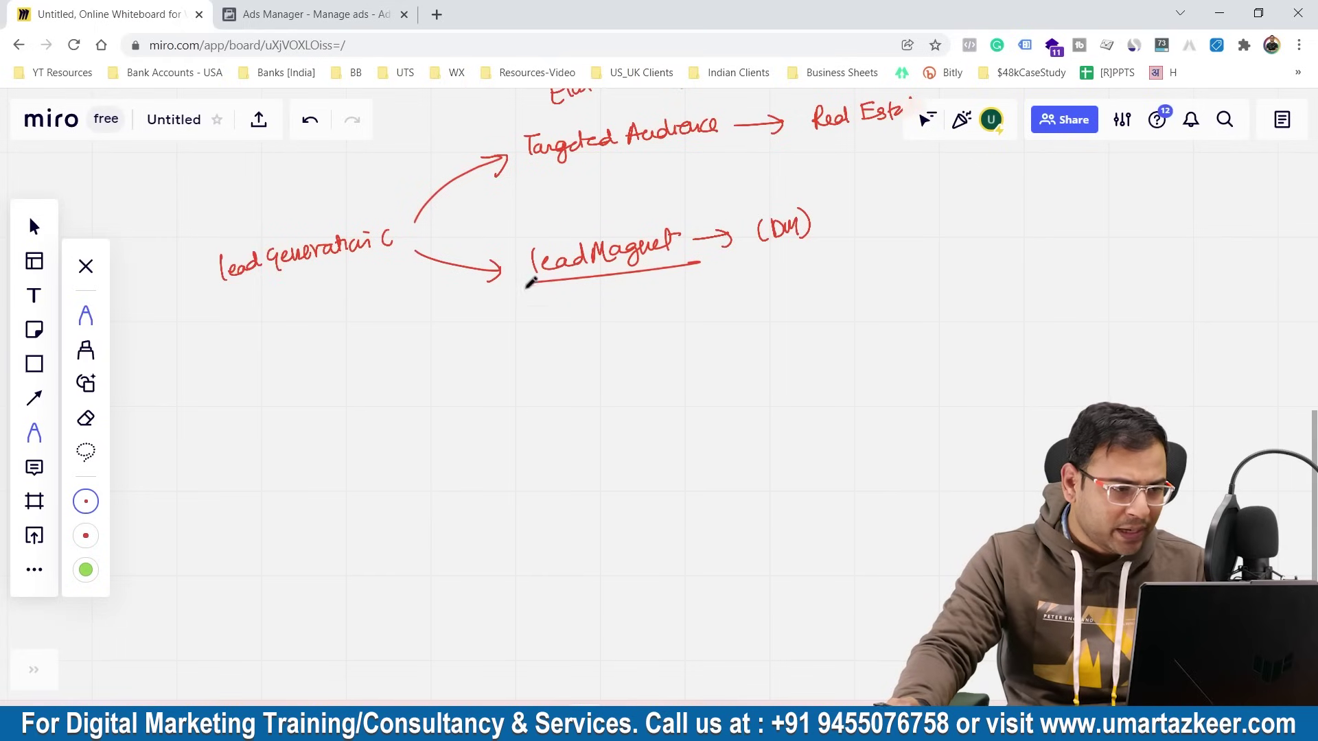
{"action": "scroll", "coordinate": [567, 299], "scroll_direction": "up", "scroll_amount": 1}
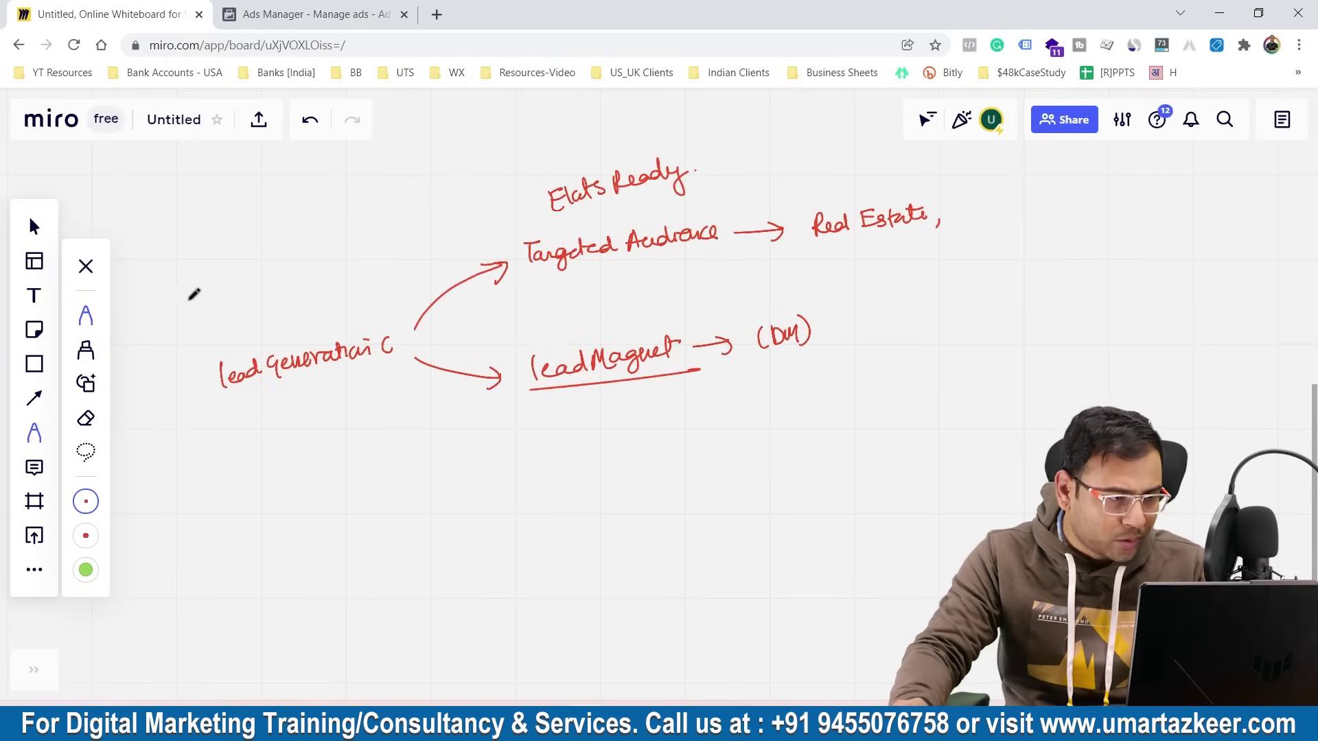
Delete the handwritten "Lead Generation C" diagram with its branches and labels from the board
{"action": "left_click", "coordinate": [85, 267]}
{"action": "mouse_move", "coordinate": [183, 181]}
{"action": "left_mouse_down"}
{"action": "mouse_move", "coordinate": [503, 299]}
{"action": "mouse_move", "coordinate": [631, 412]}
{"action": "left_mouse_up"}
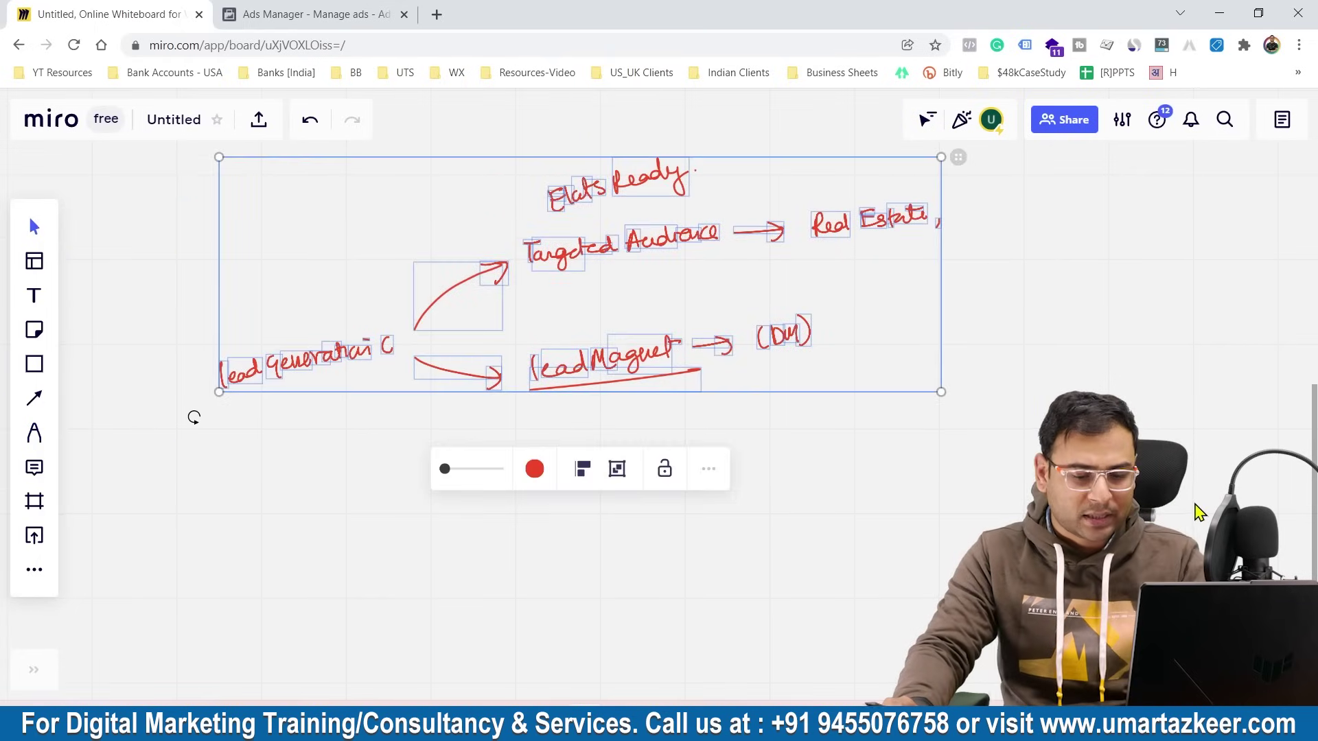
{"action": "key", "text": "Delete"}
Insert a new mind map in the cleared area with the bold central topic "Types of Lead Generation"
{"action": "left_click", "coordinate": [29, 570]}
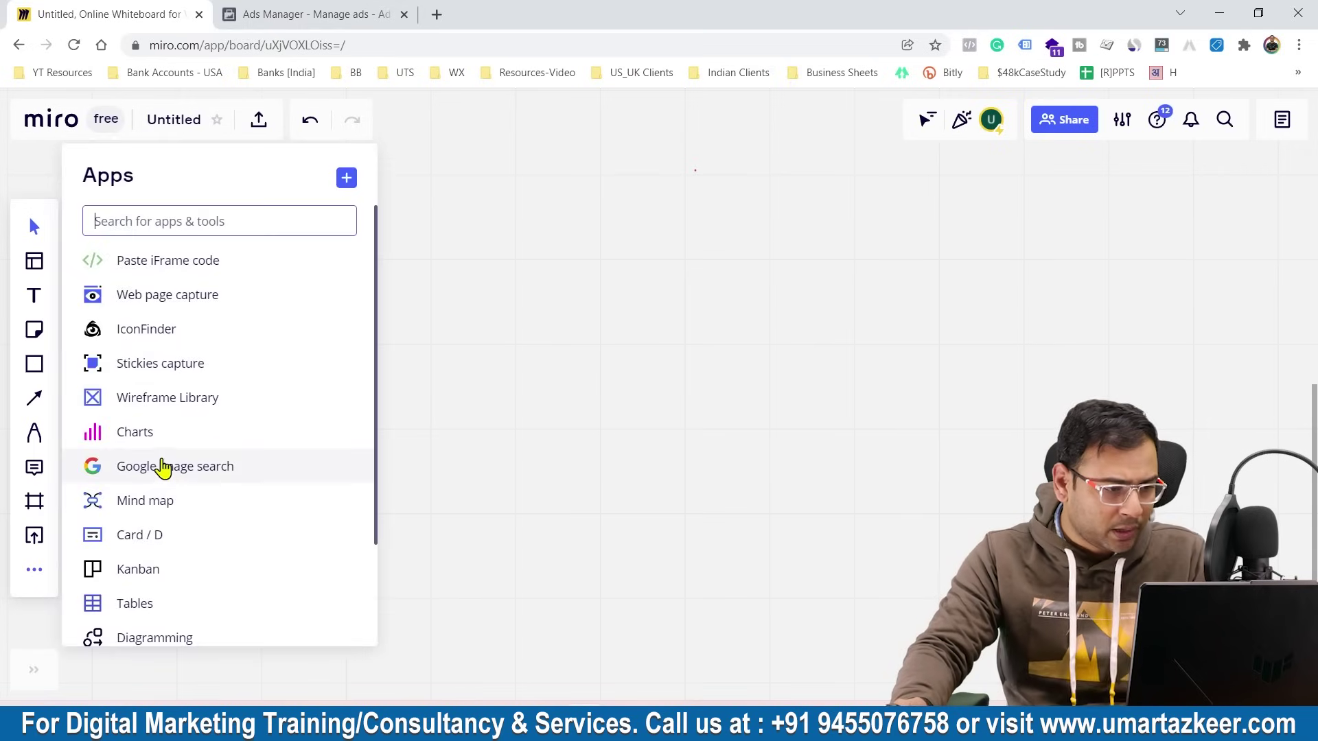
{"action": "left_click", "coordinate": [164, 506]}
{"action": "left_click", "coordinate": [382, 389]}
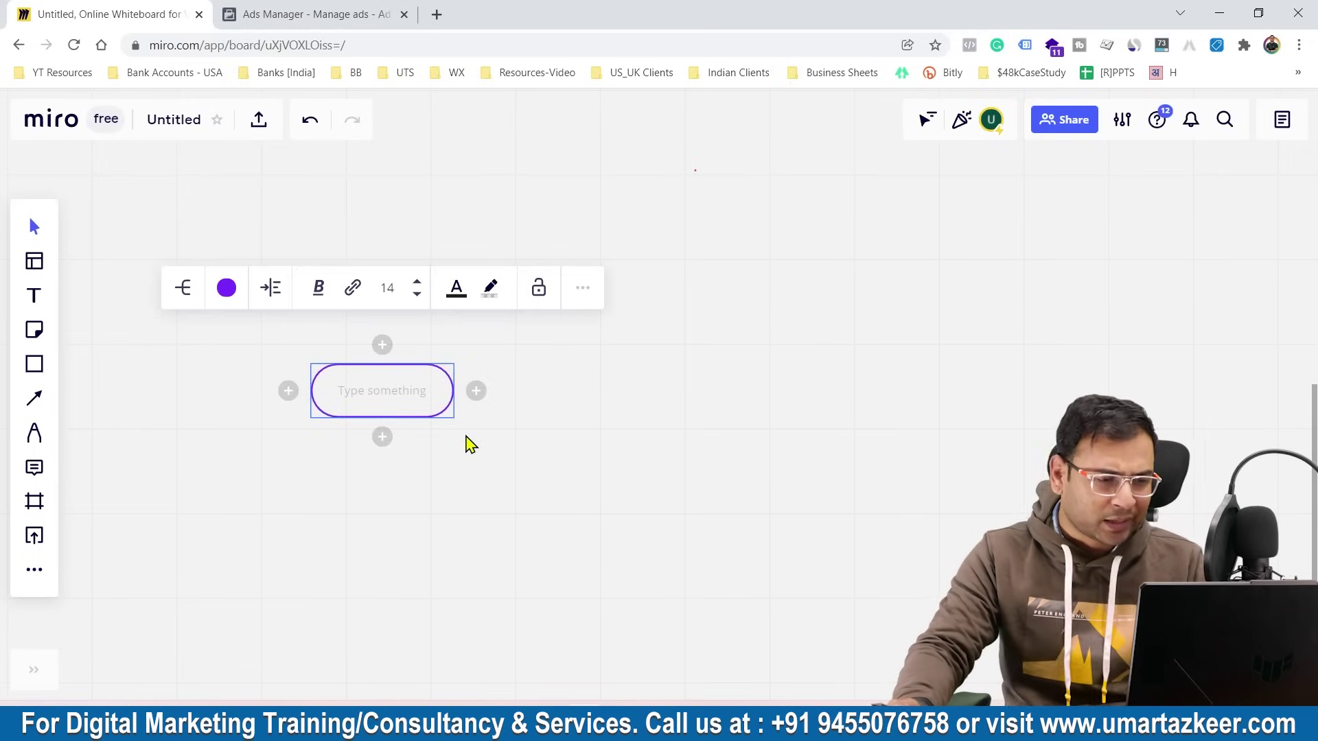
{"action": "scroll", "coordinate": [466, 436], "scroll_direction": "up", "scroll_amount": 2}
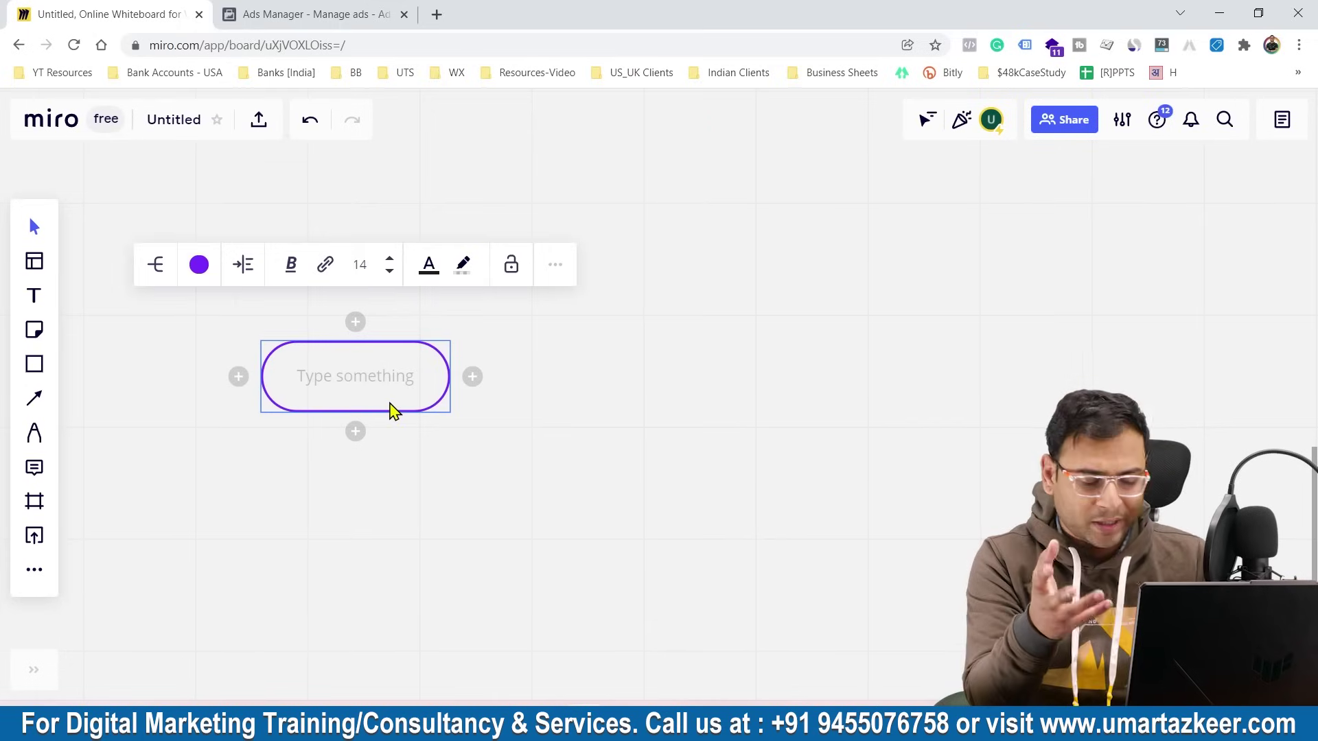
{"action": "type", "text": "Types of Le"}
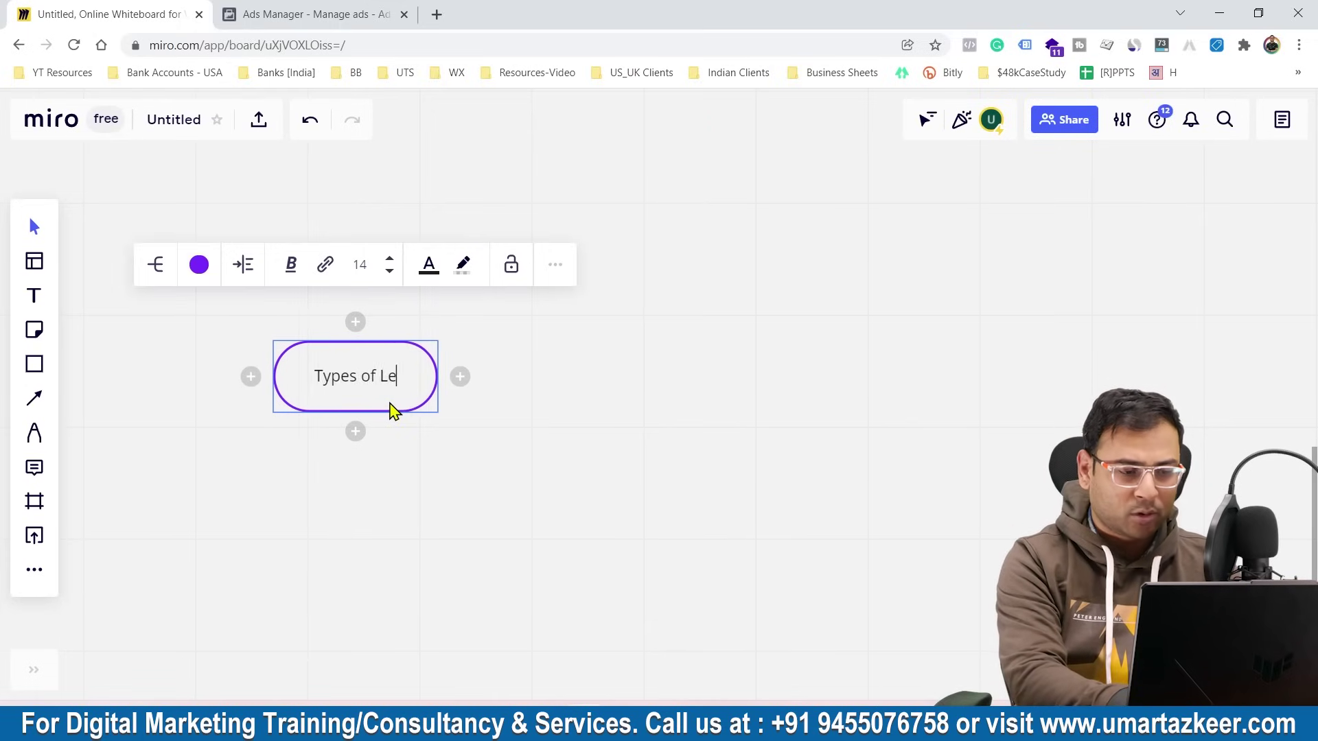
{"action": "type", "text": "ad Generation"}
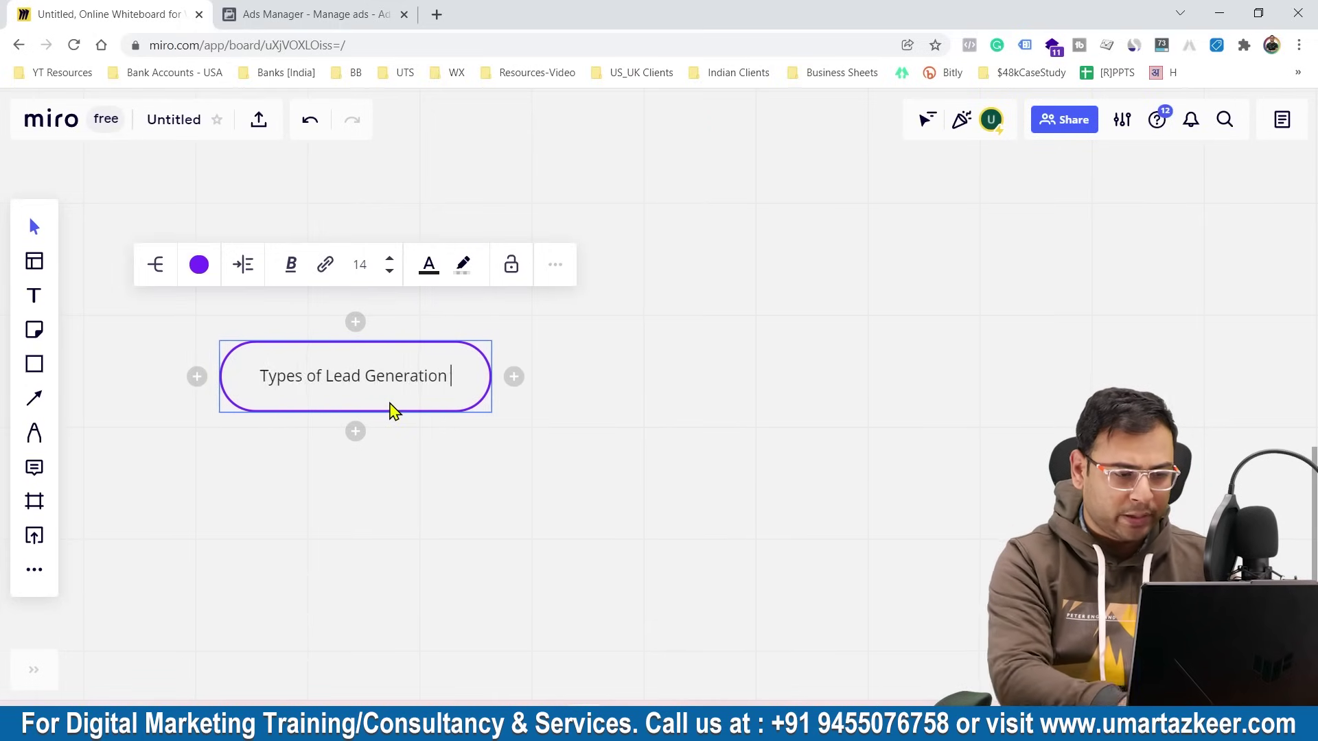
{"action": "key", "text": "ctrl+a"}
{"action": "key", "text": "ctrl+b"}
{"action": "left_click", "coordinate": [562, 398]}
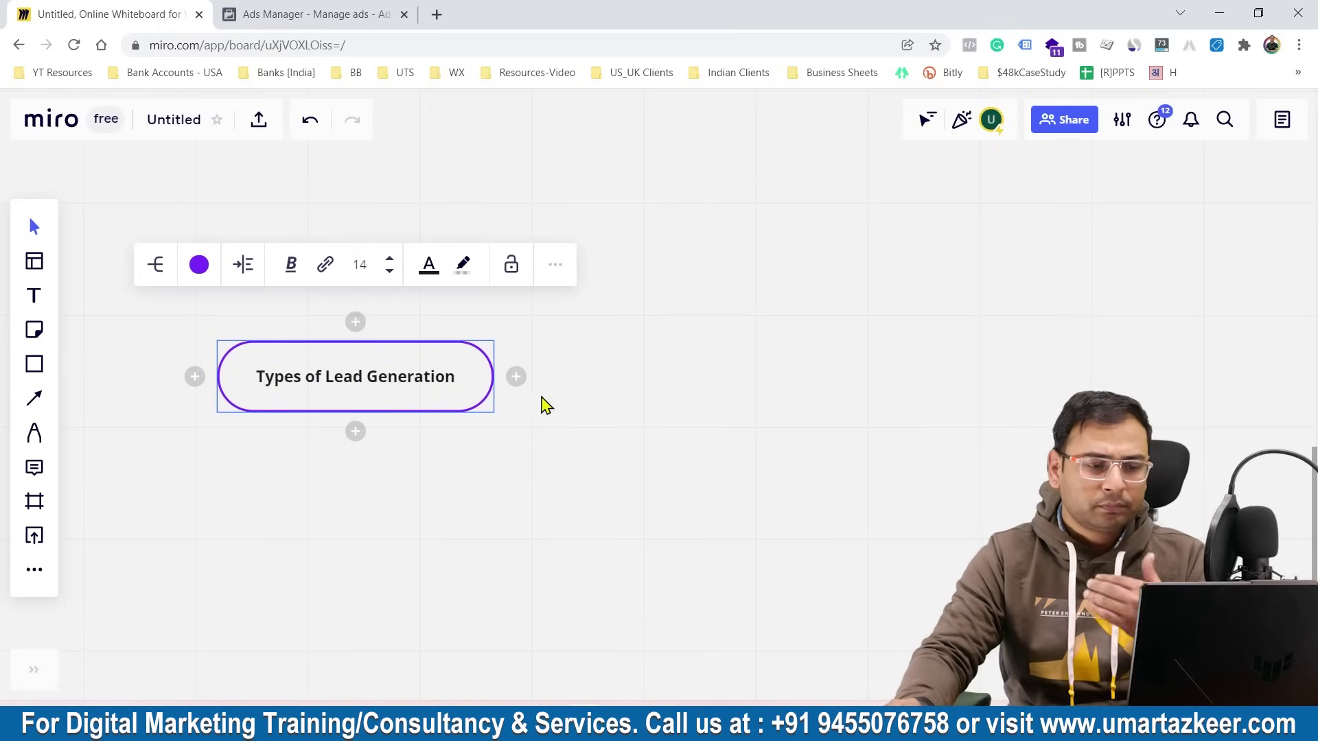
Add two empty branches to "Types of Lead Generation" and shift the mind map slightly down and to the left
{"action": "left_click", "coordinate": [514, 376]}
{"action": "left_click", "coordinate": [514, 370]}
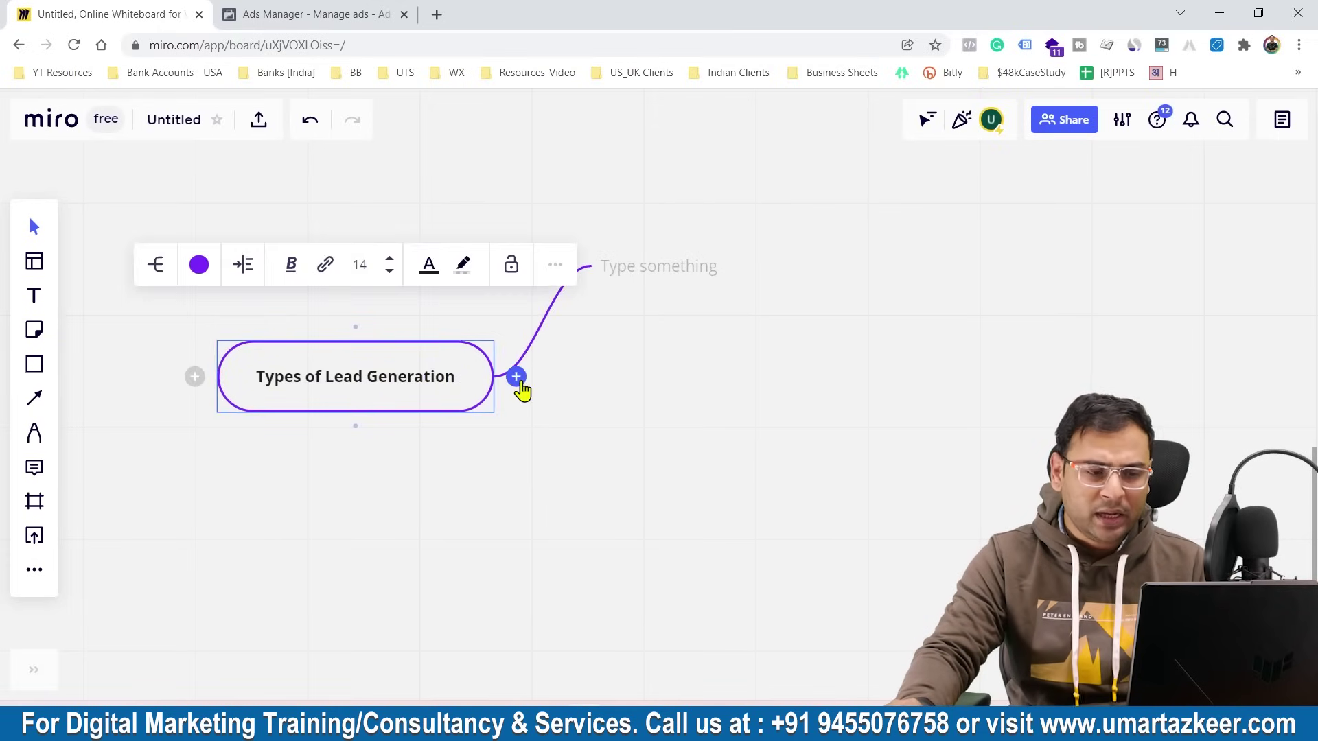
{"action": "left_click", "coordinate": [519, 385]}
{"action": "left_click_drag", "start_coordinate": [402, 372], "coordinate": [357, 407]}
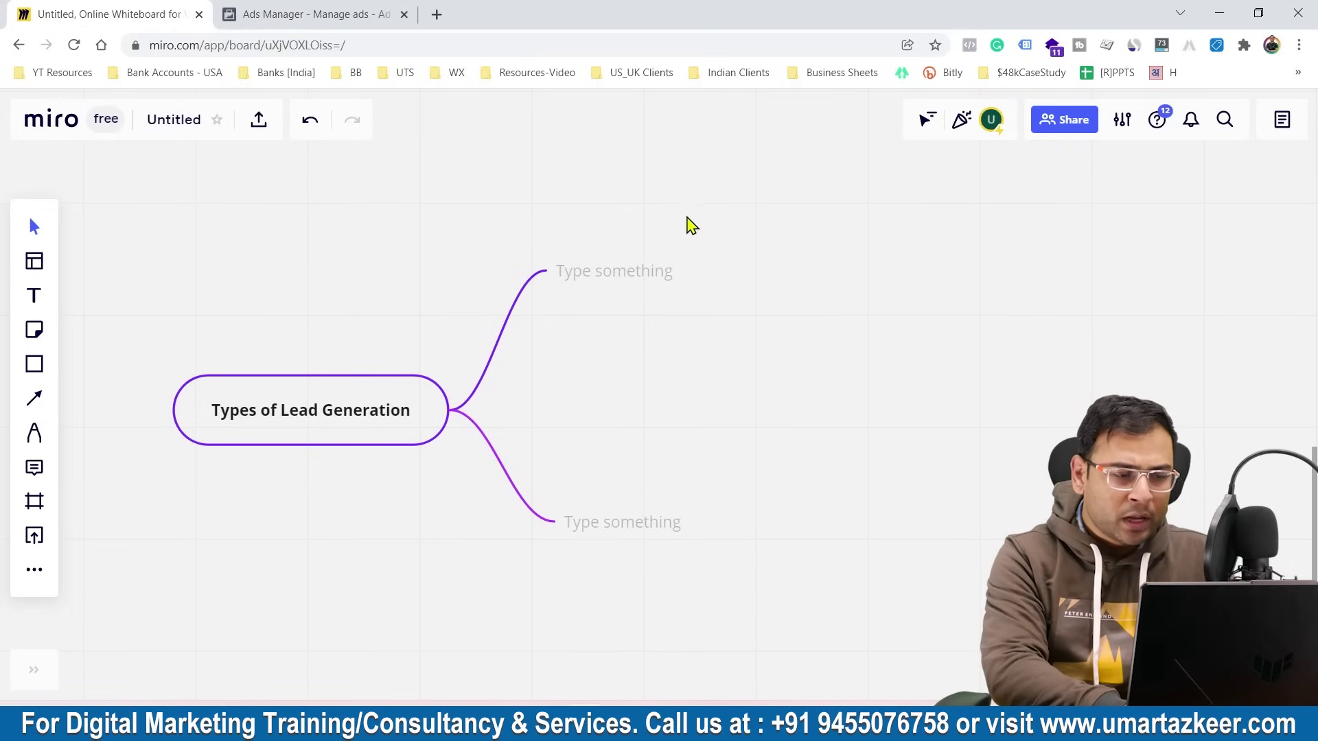
Label the upper branch "Direct Service/ Product -> Sale" as a numbered item in bold
{"action": "double_click", "coordinate": [615, 271]}
{"action": "type", "text": "1."}
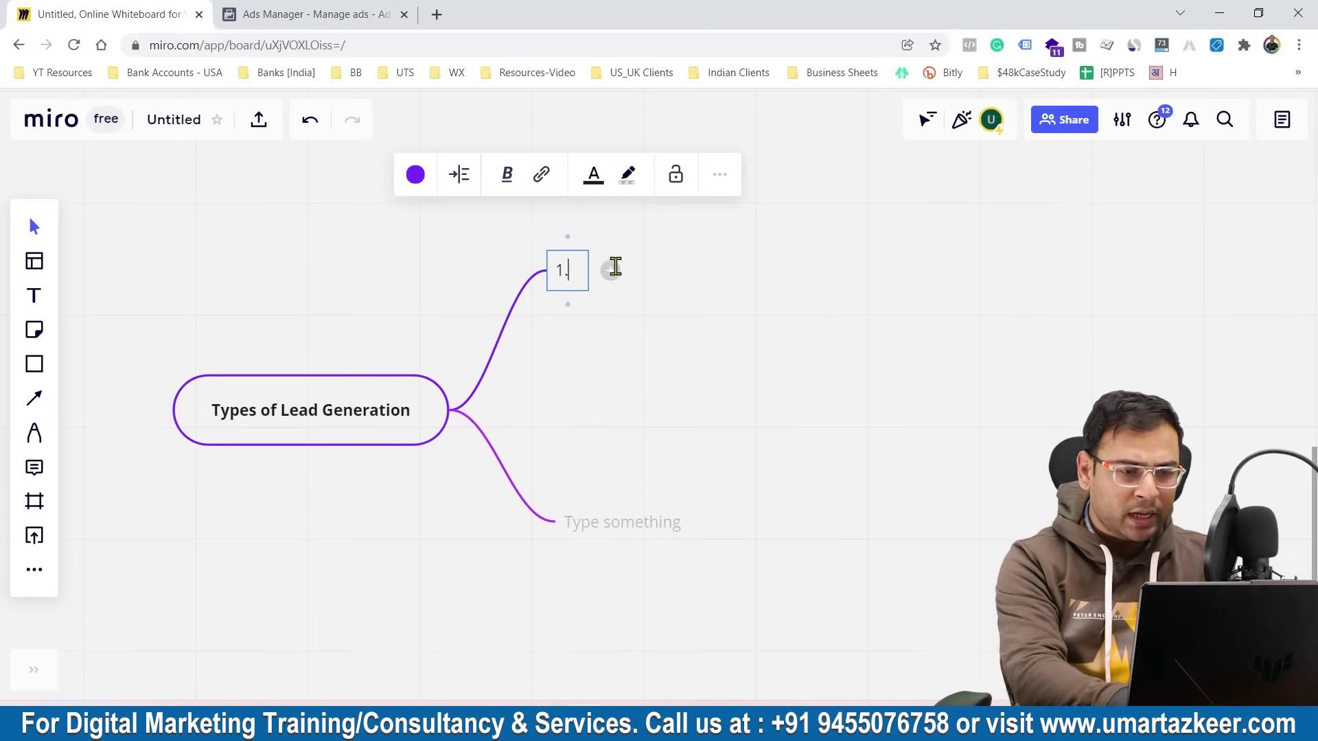
{"action": "type", "text": " Direct S"}
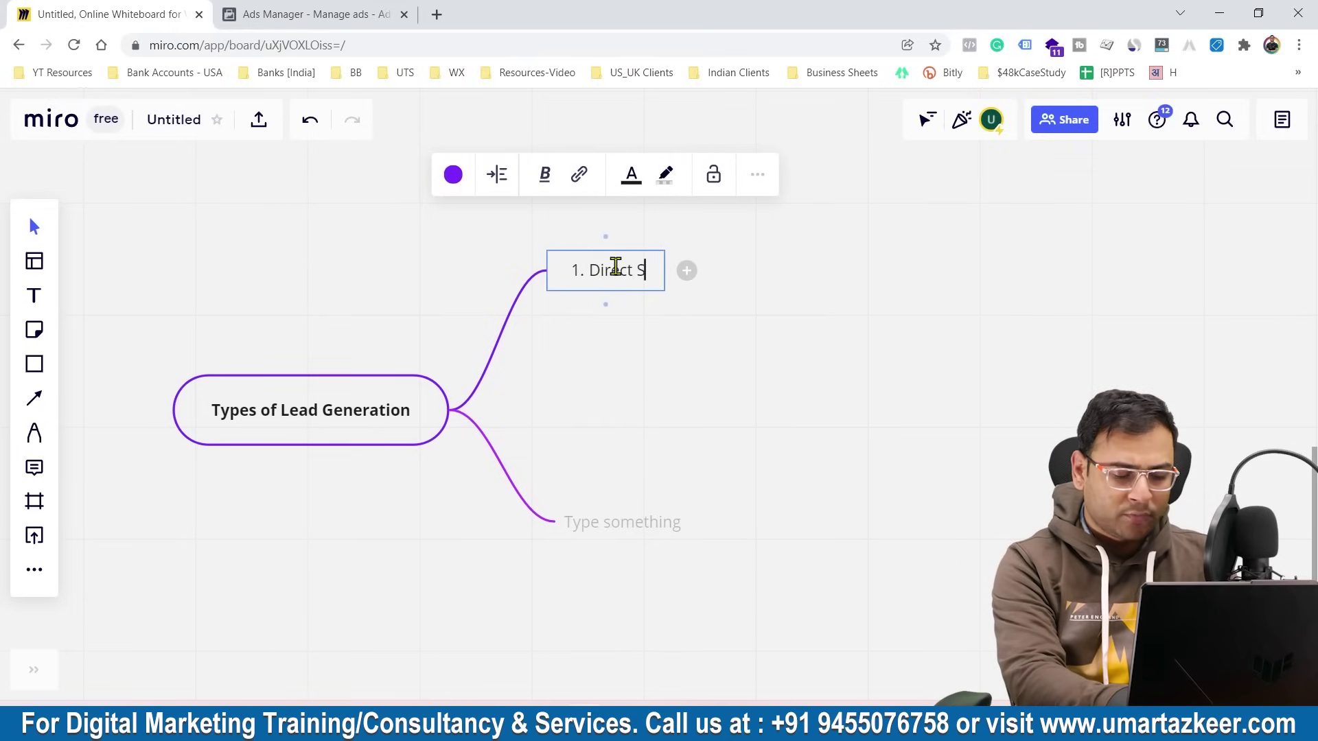
{"action": "type", "text": "ervice/ "}
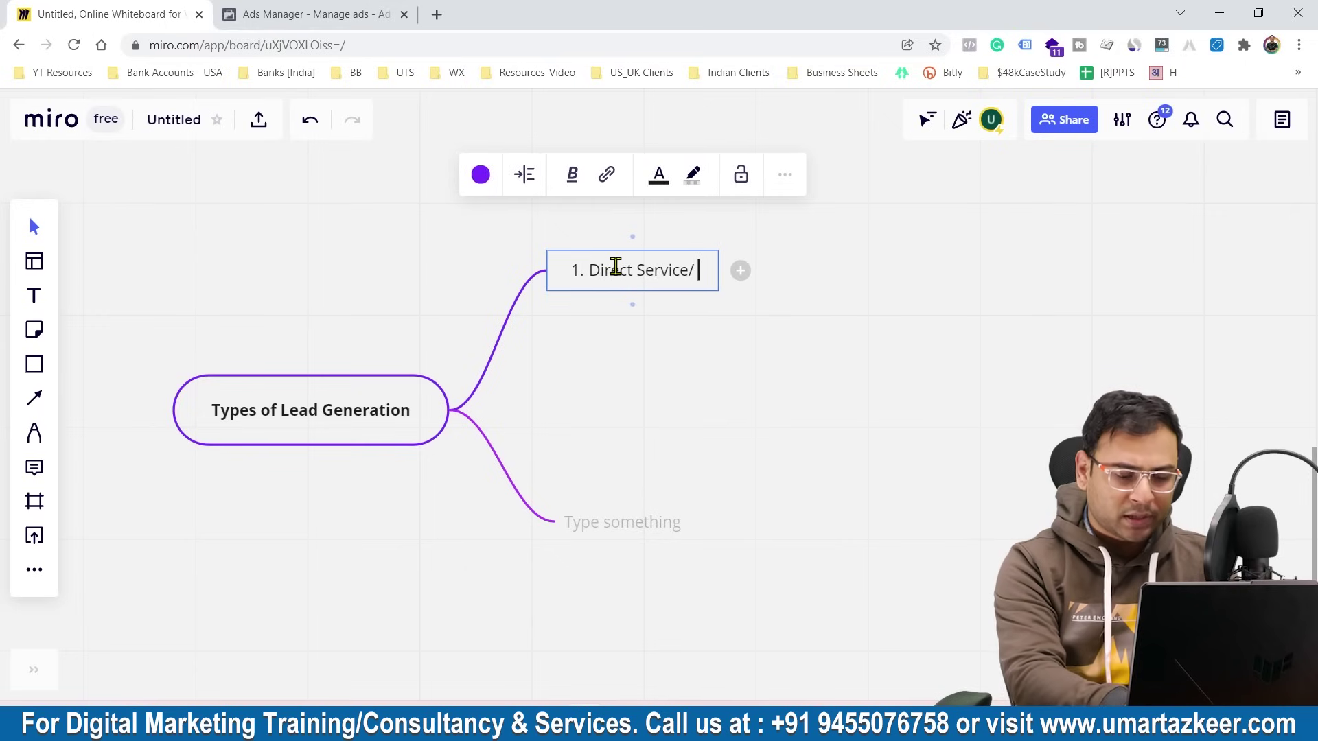
{"action": "type", "text": "Product -> Sale"}
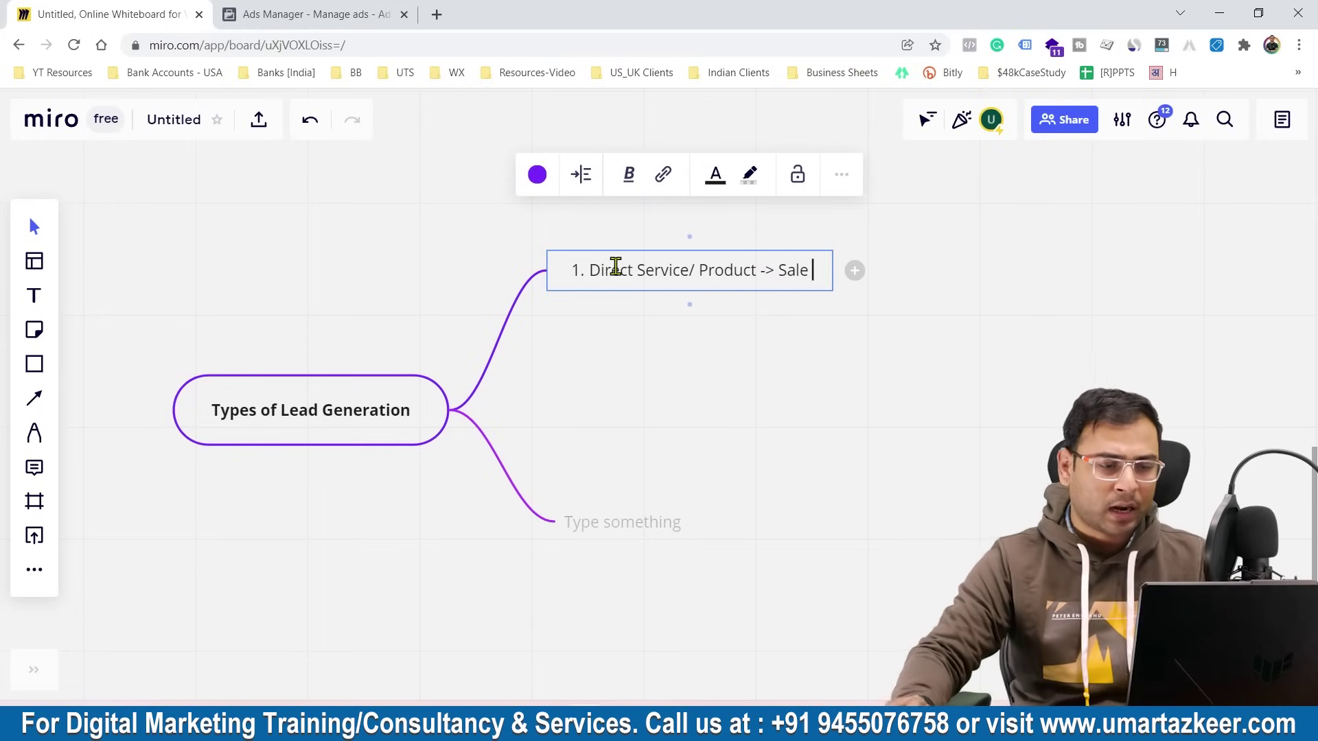
{"action": "key", "text": "ctrl+a"}
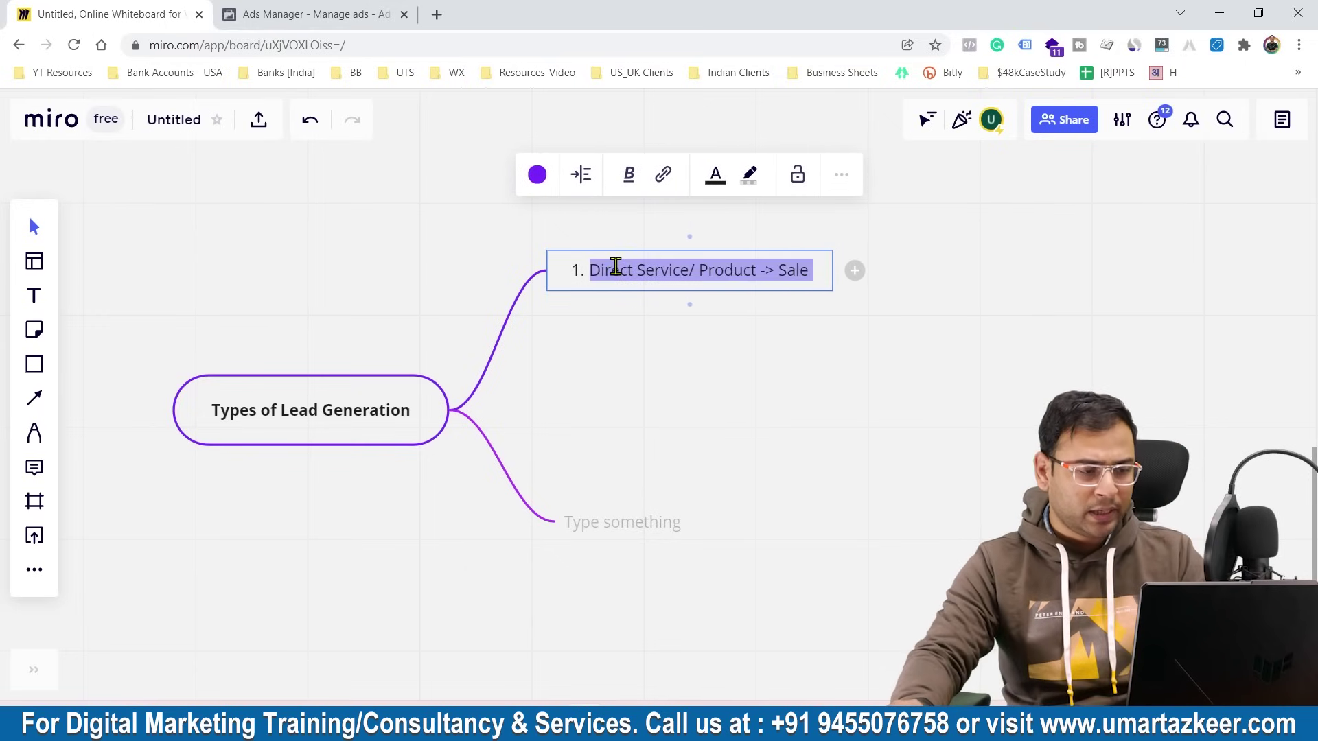
{"action": "key", "text": "ctrl+b"}
{"action": "left_click", "coordinate": [815, 420]}
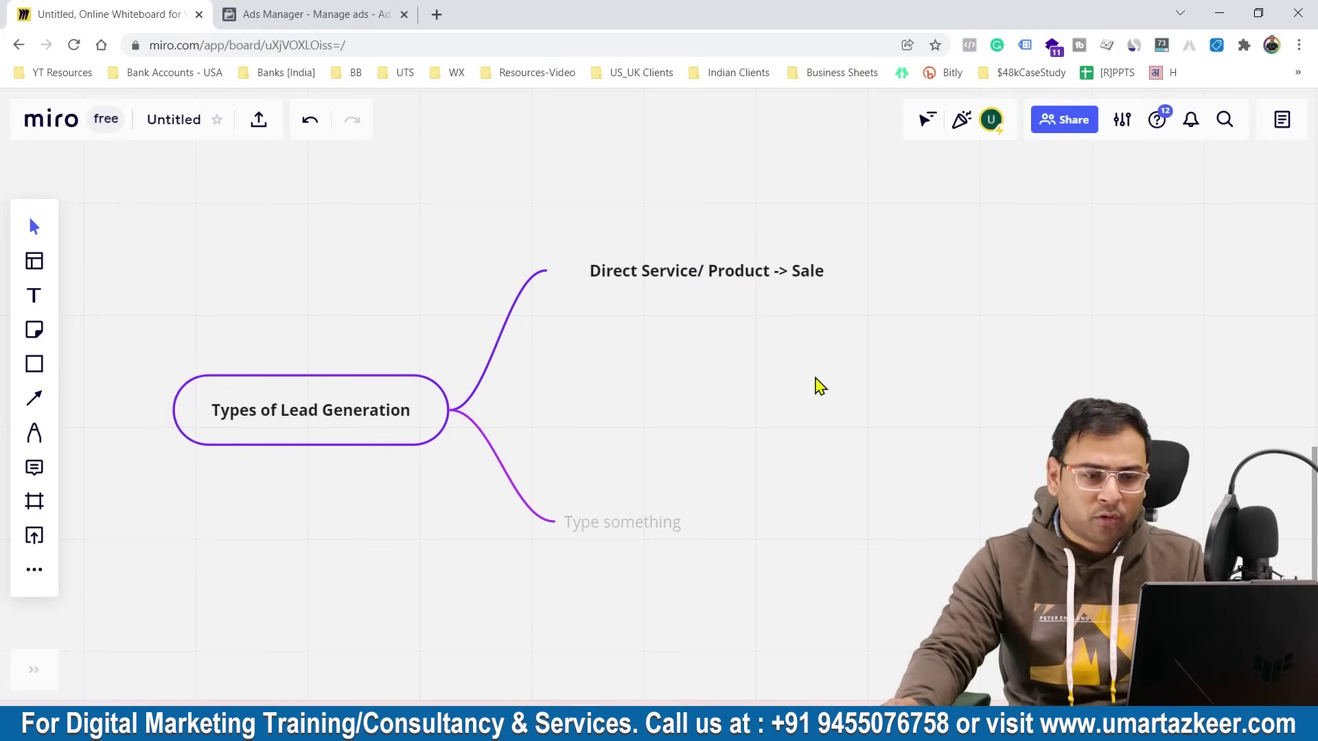
Start a numbered label on the empty lower branch of the mind map
{"action": "scroll", "coordinate": [814, 378], "scroll_direction": "down", "scroll_amount": 2}
{"action": "left_click_drag", "start_coordinate": [421, 406], "coordinate": [324, 376]}
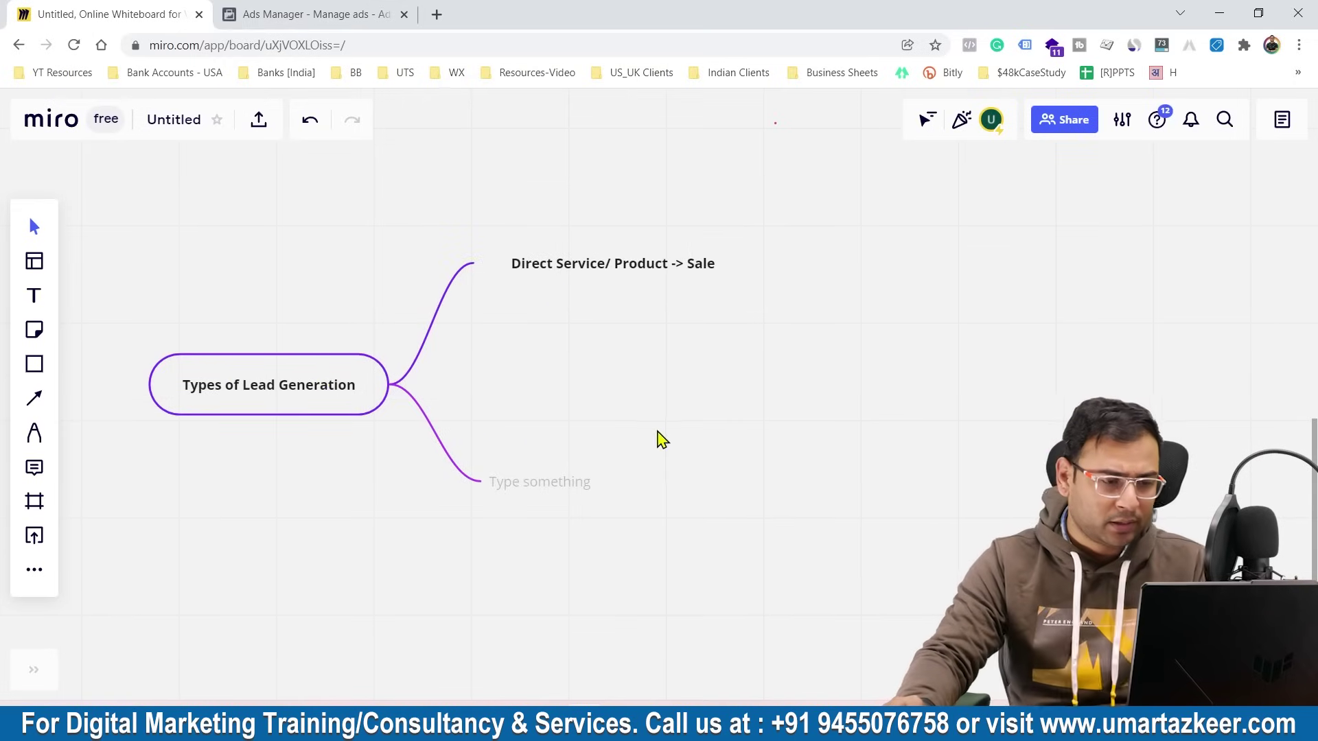
{"action": "left_click", "coordinate": [550, 487]}
{"action": "type", "text": "2."}
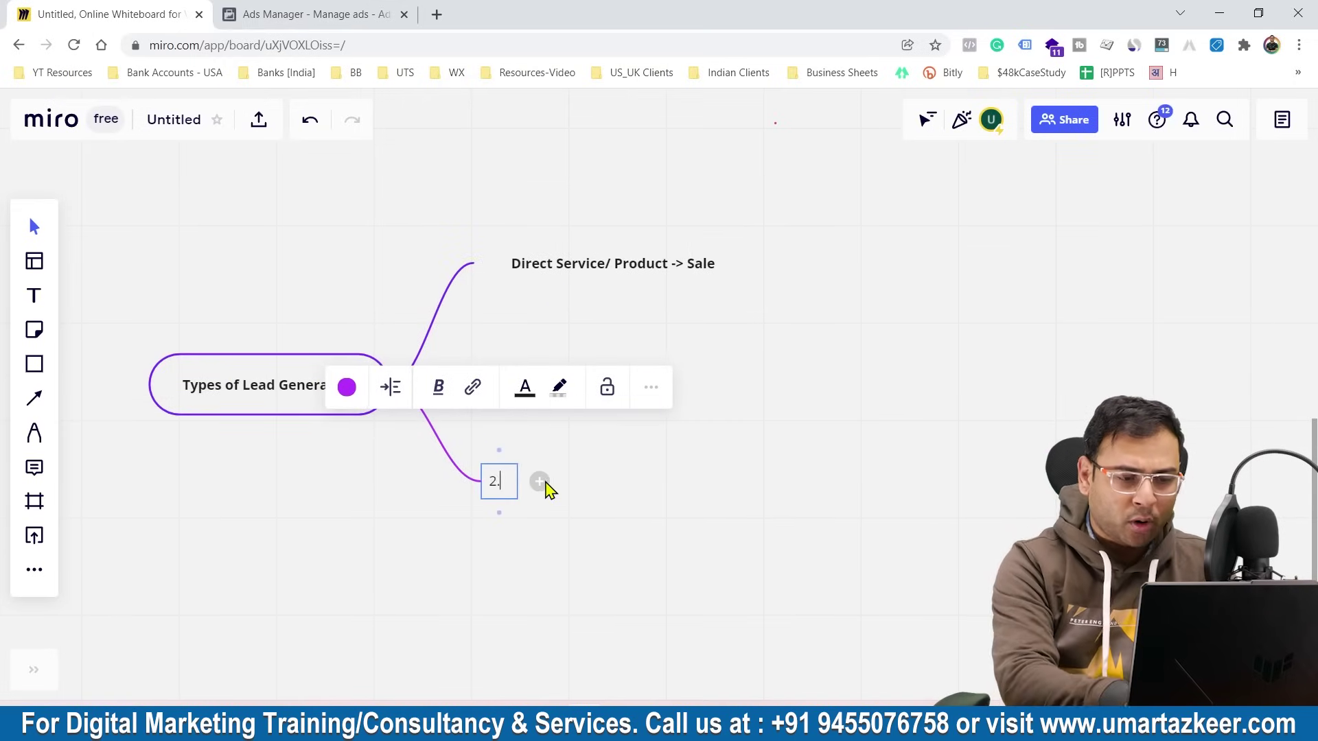
{"action": "key", "text": "BackSpace"}
{"action": "type", "text": "2. "}
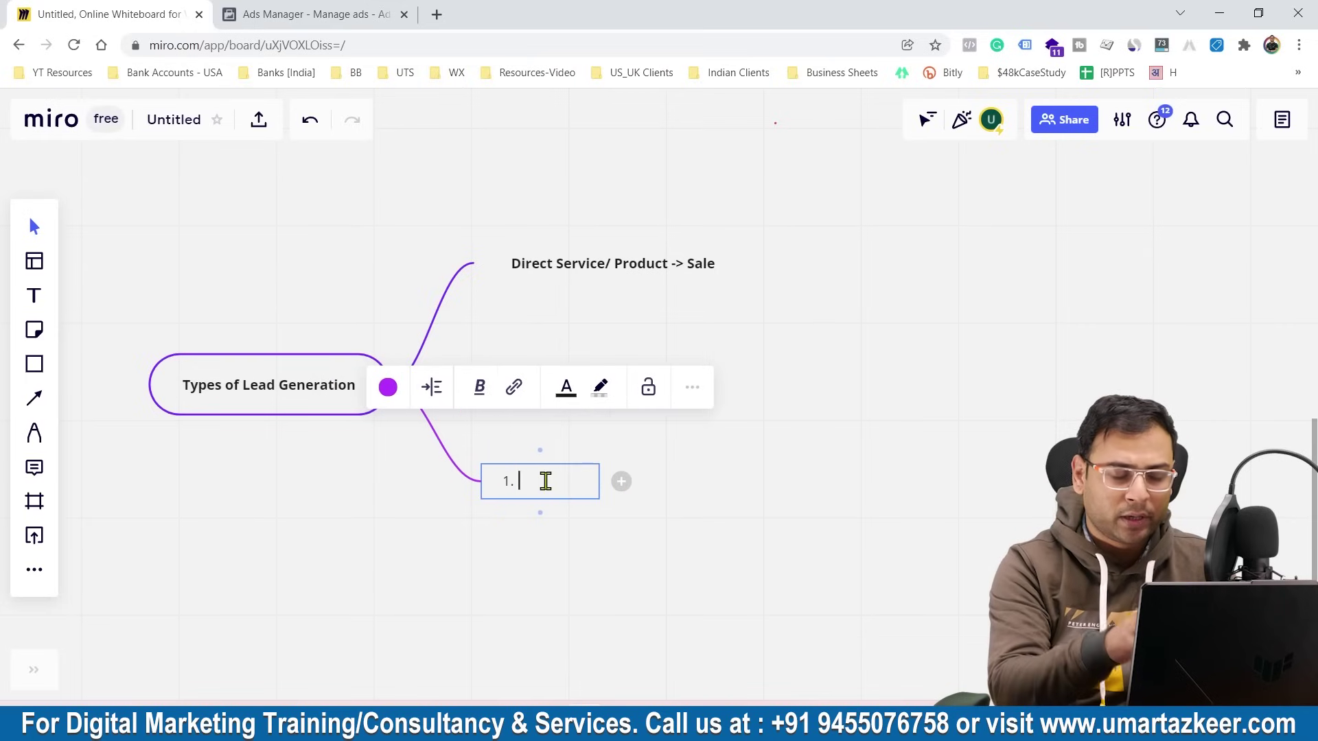
{"action": "type", "text": "2"}
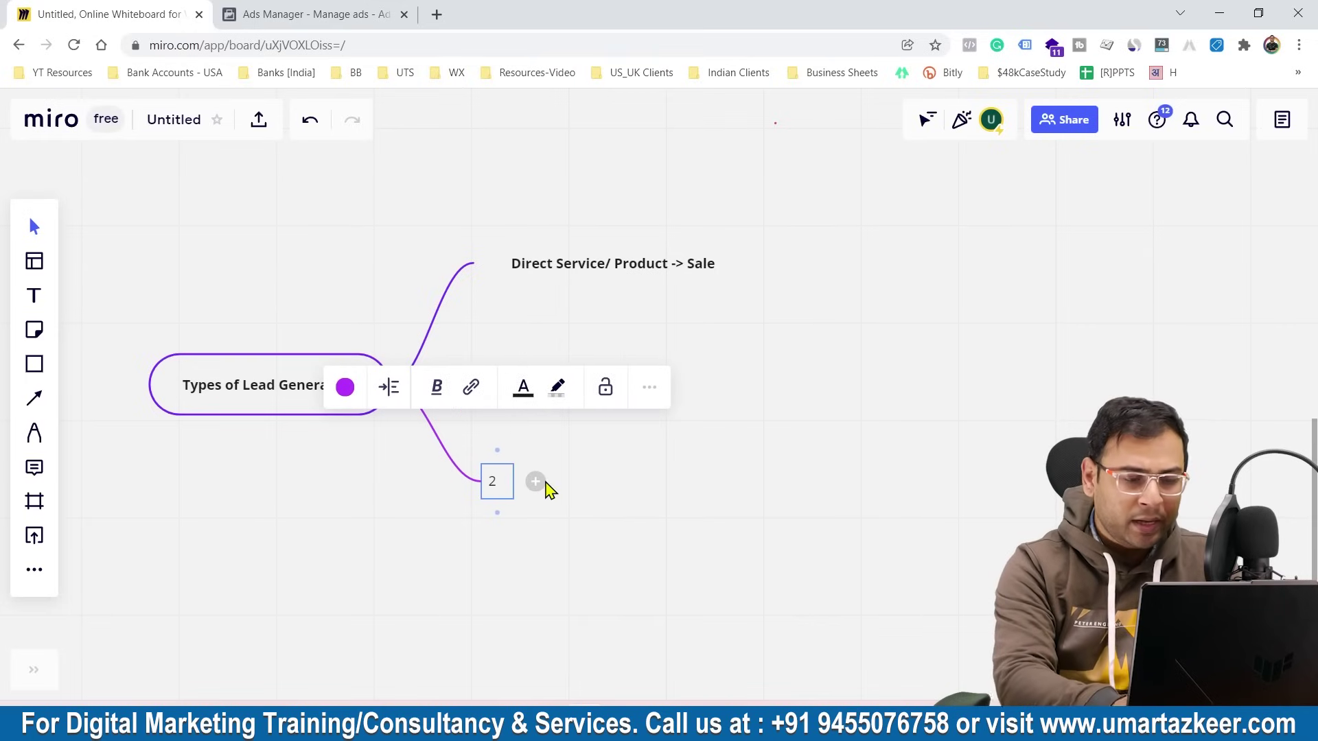
{"action": "type", "text": ". "}
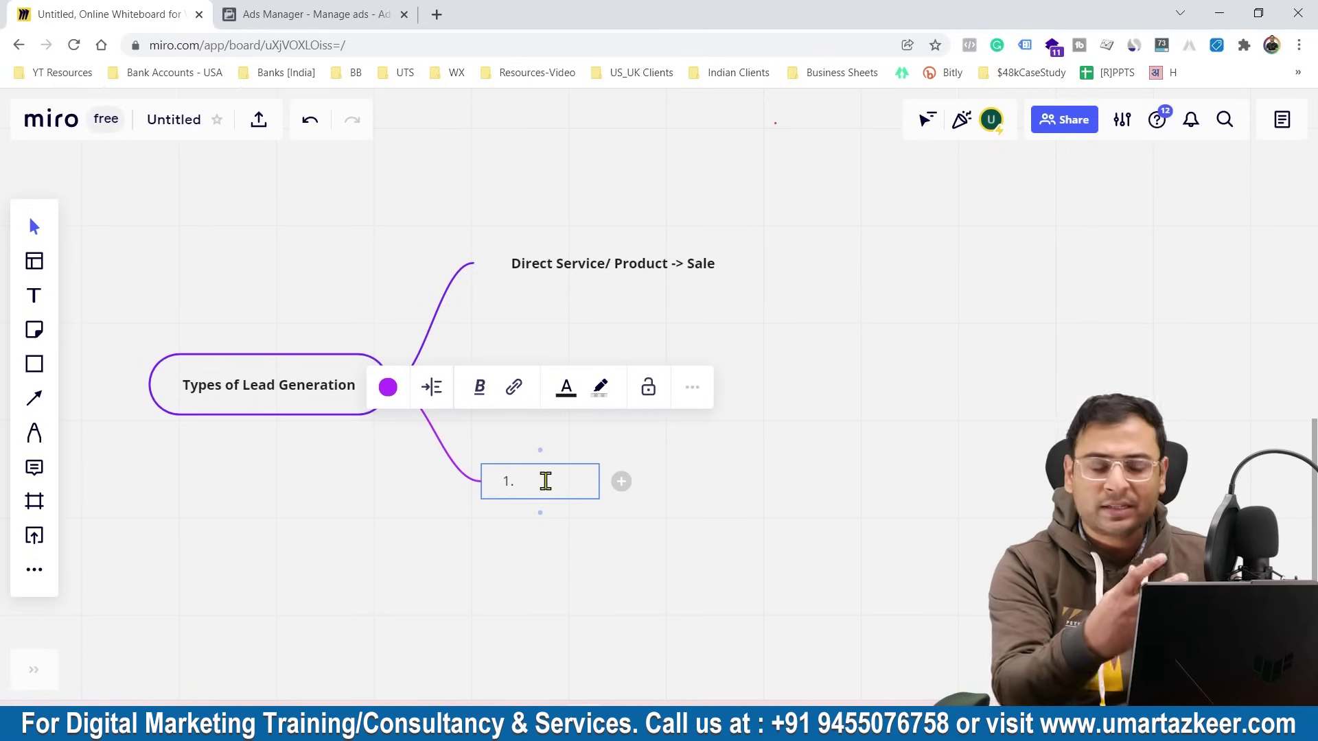
{"action": "type", "text": "Lea"}
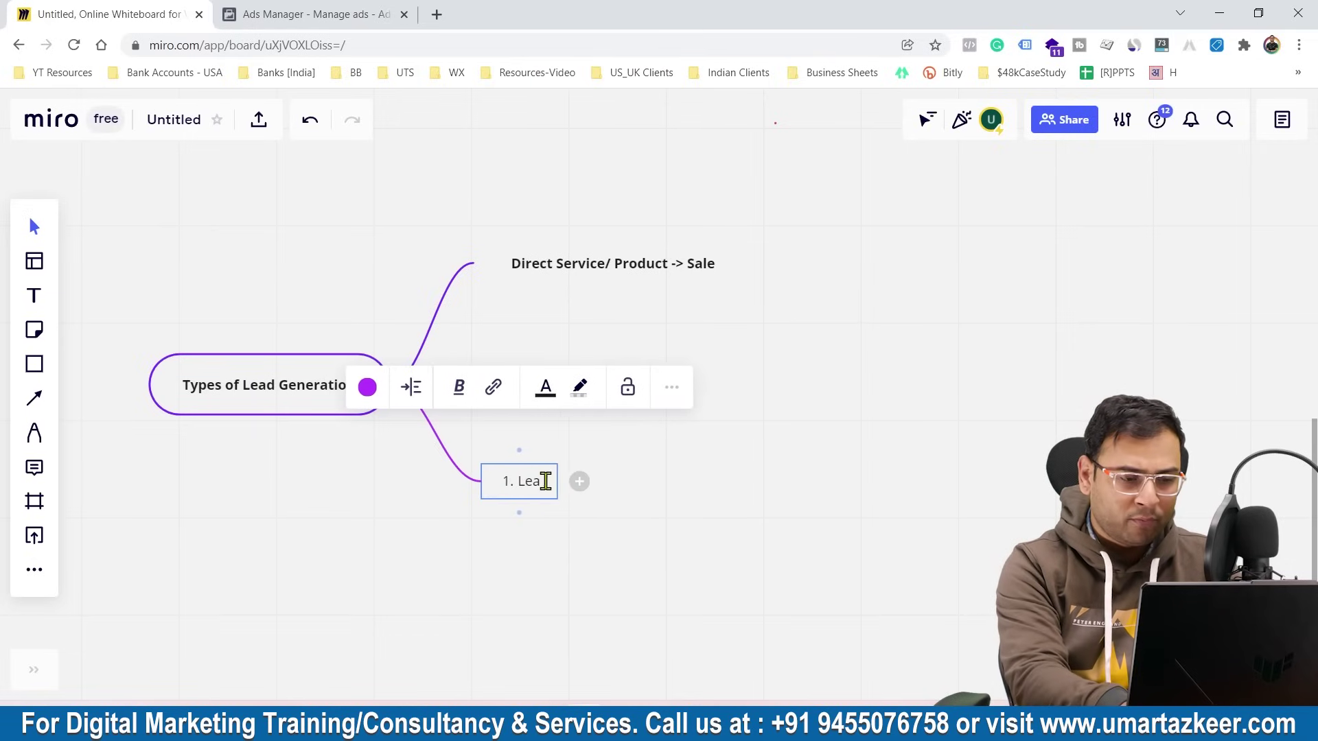
{"action": "key", "text": "BackSpace"}
{"action": "key", "text": "BackSpace"}
{"action": "key", "text": "BackSpace"}
Enter "If we want to collect leads for the purpose of Nurturing -> Lead Magnets" on the lower branch and make it bold
{"action": "type", "text": "If we wan"}
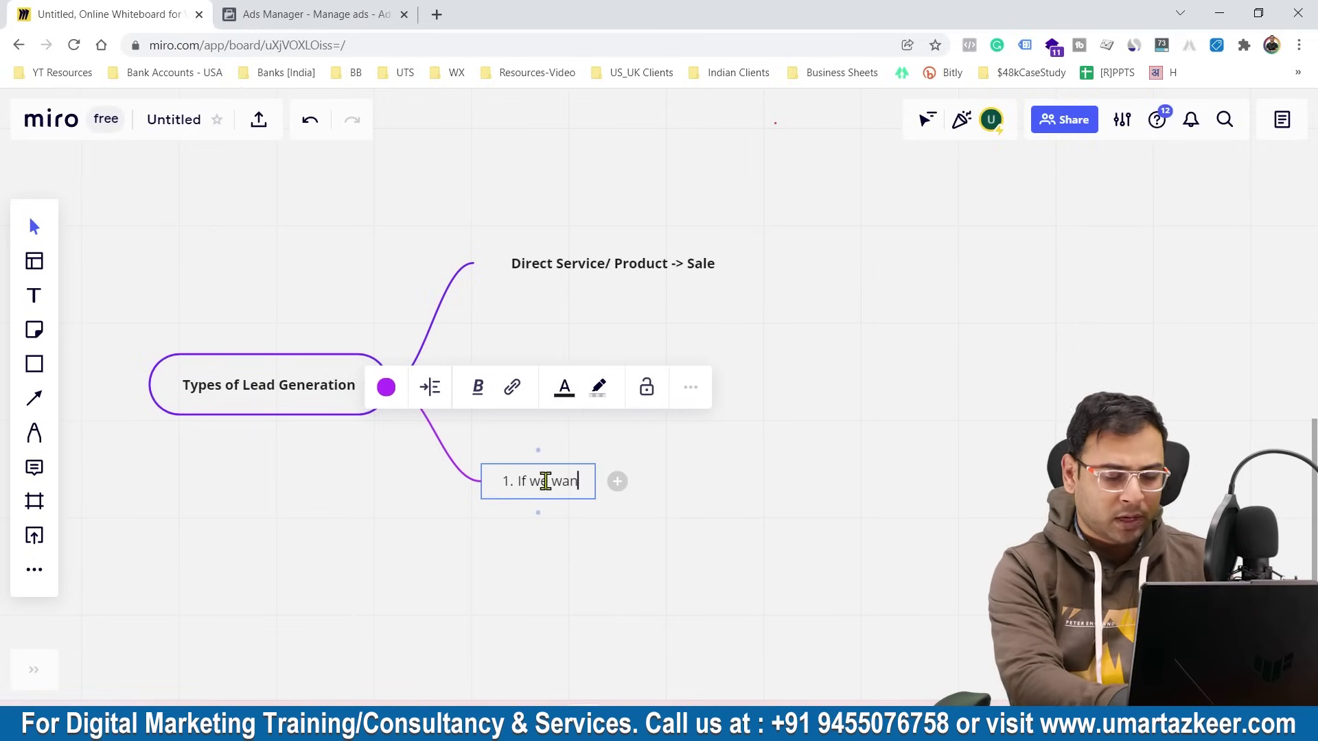
{"action": "type", "text": "t to col"}
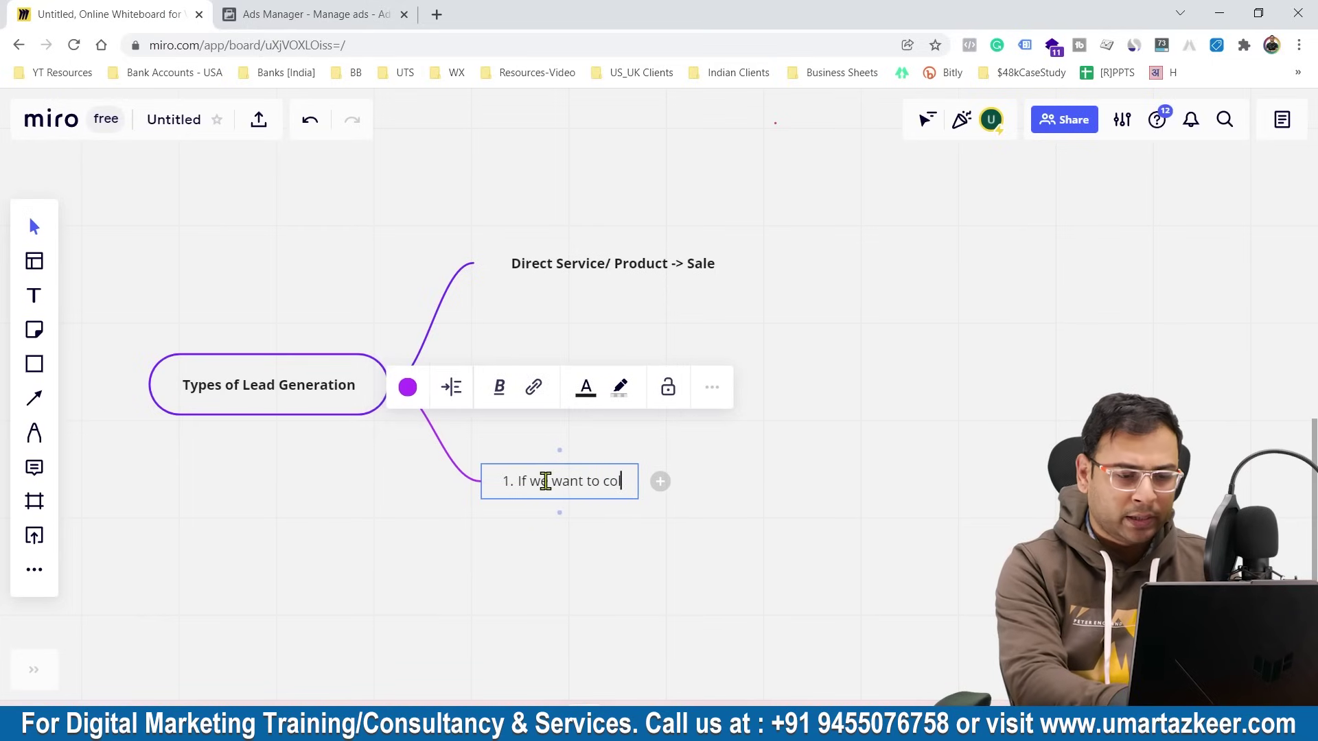
{"action": "type", "text": "lect leads dfo"}
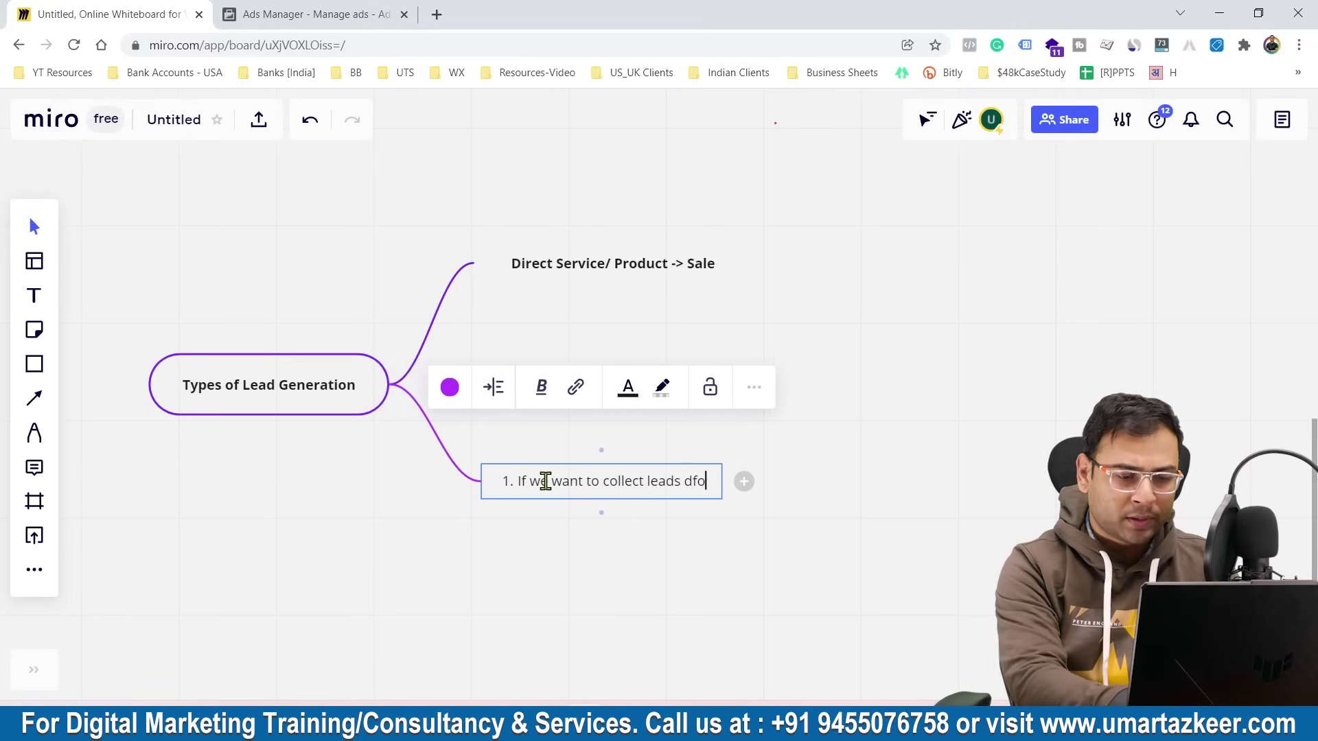
{"action": "key", "text": "BackSpace"}
{"action": "key", "text": "BackSpace"}
{"action": "key", "text": "BackSpace"}
{"action": "type", "text": "for the pur"}
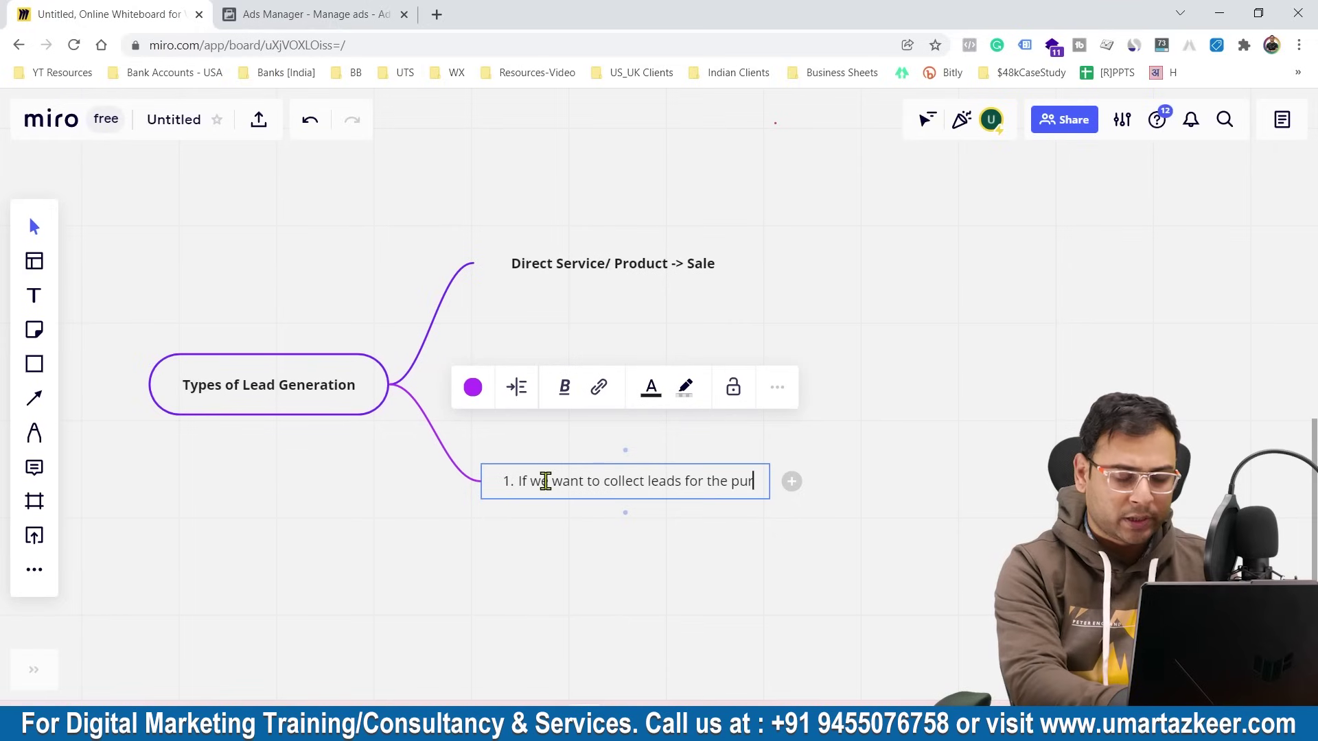
{"action": "type", "text": "pose of Nurturing -> Lea"}
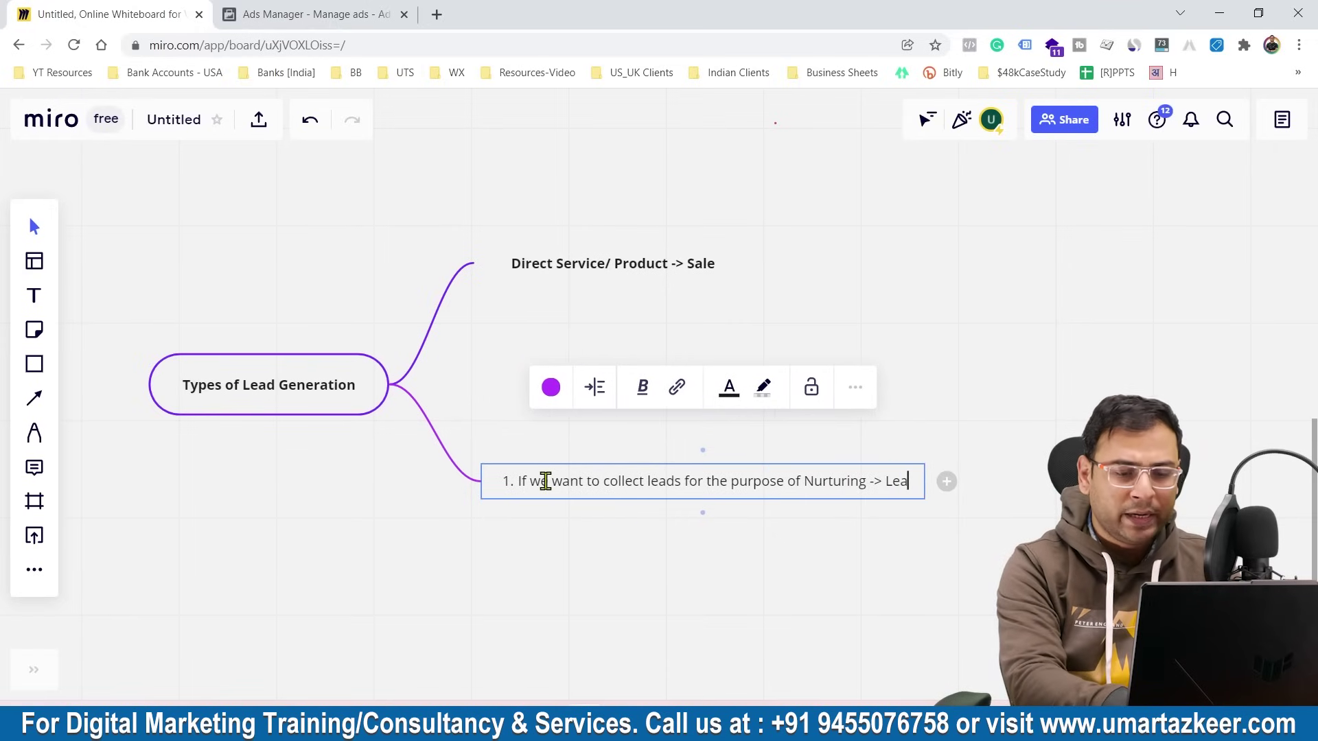
{"action": "type", "text": "d Magnets"}
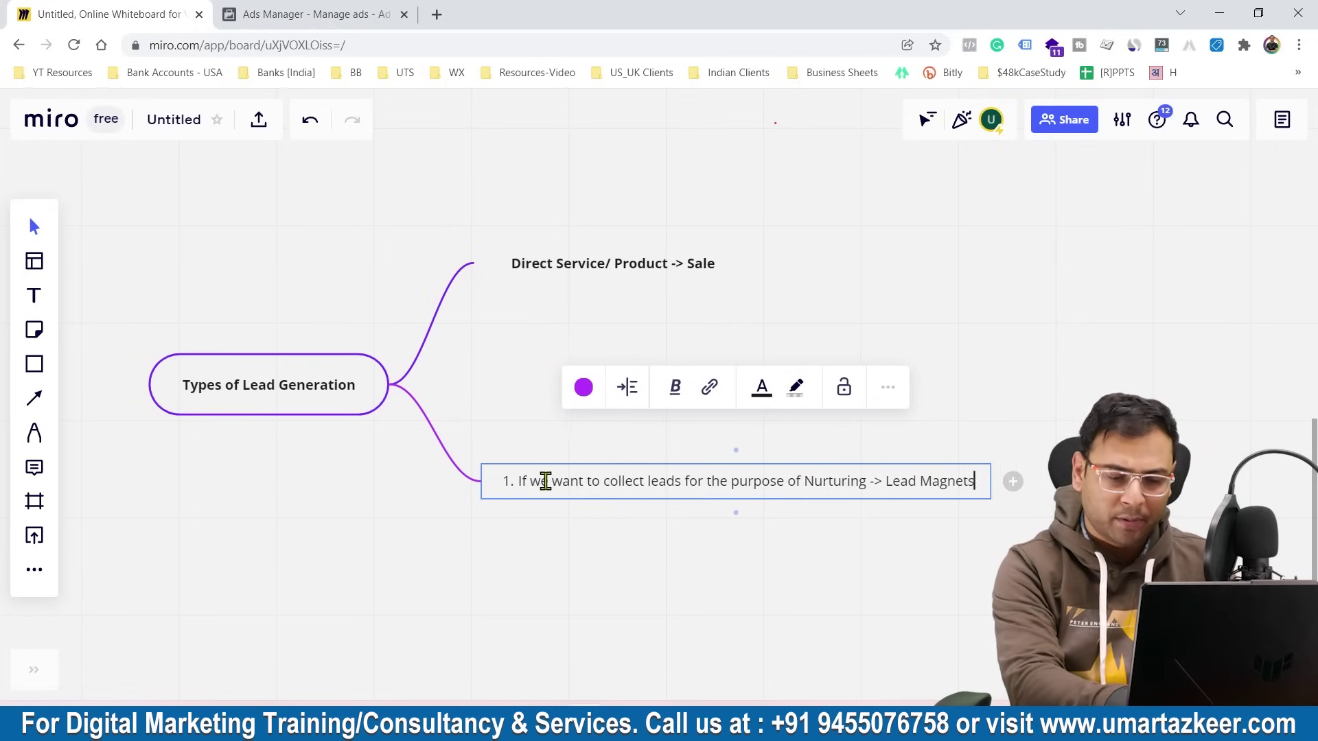
{"action": "key", "text": "ctrl+a"}
{"action": "key", "text": "ctrl+b"}
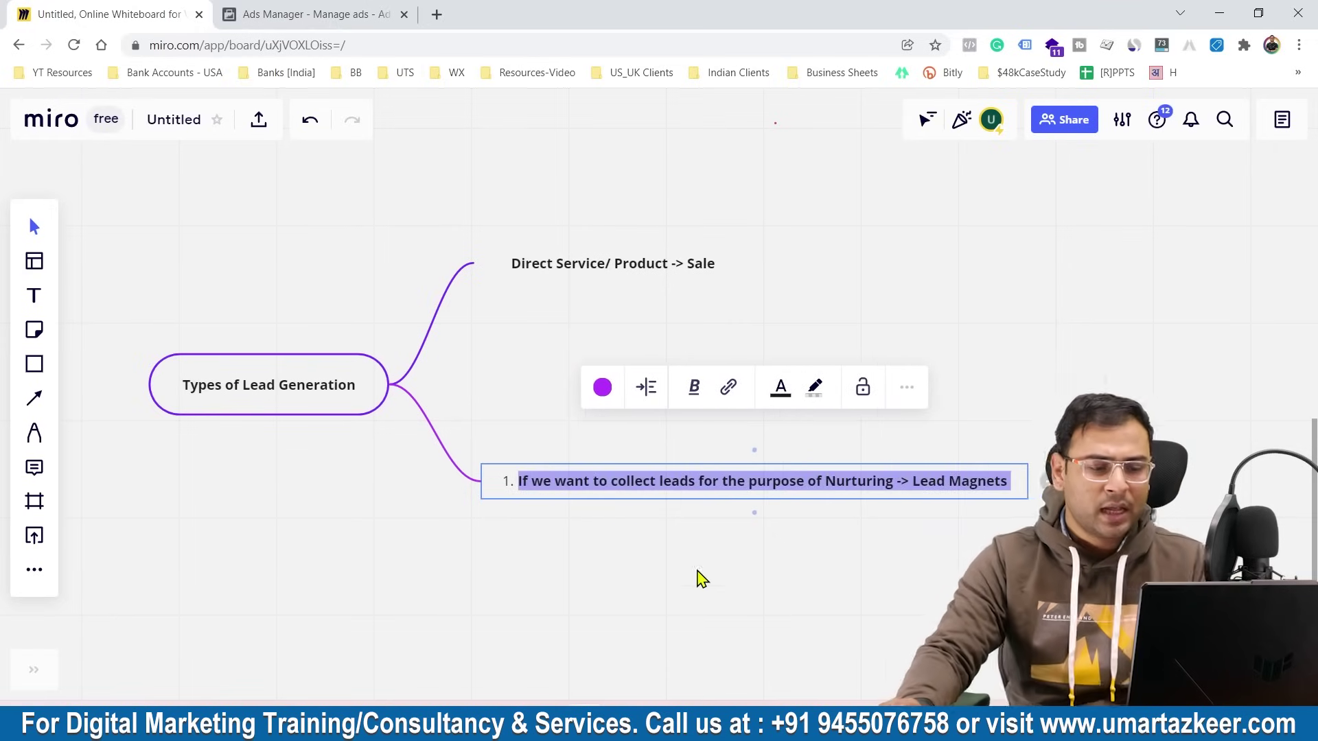
{"action": "left_click", "coordinate": [259, 312]}
Move the "Direct Service/ Product -> Sale" and Nurturing branches farther away from the central topic
{"action": "scroll", "coordinate": [330, 388], "scroll_direction": "down", "scroll_amount": 3}
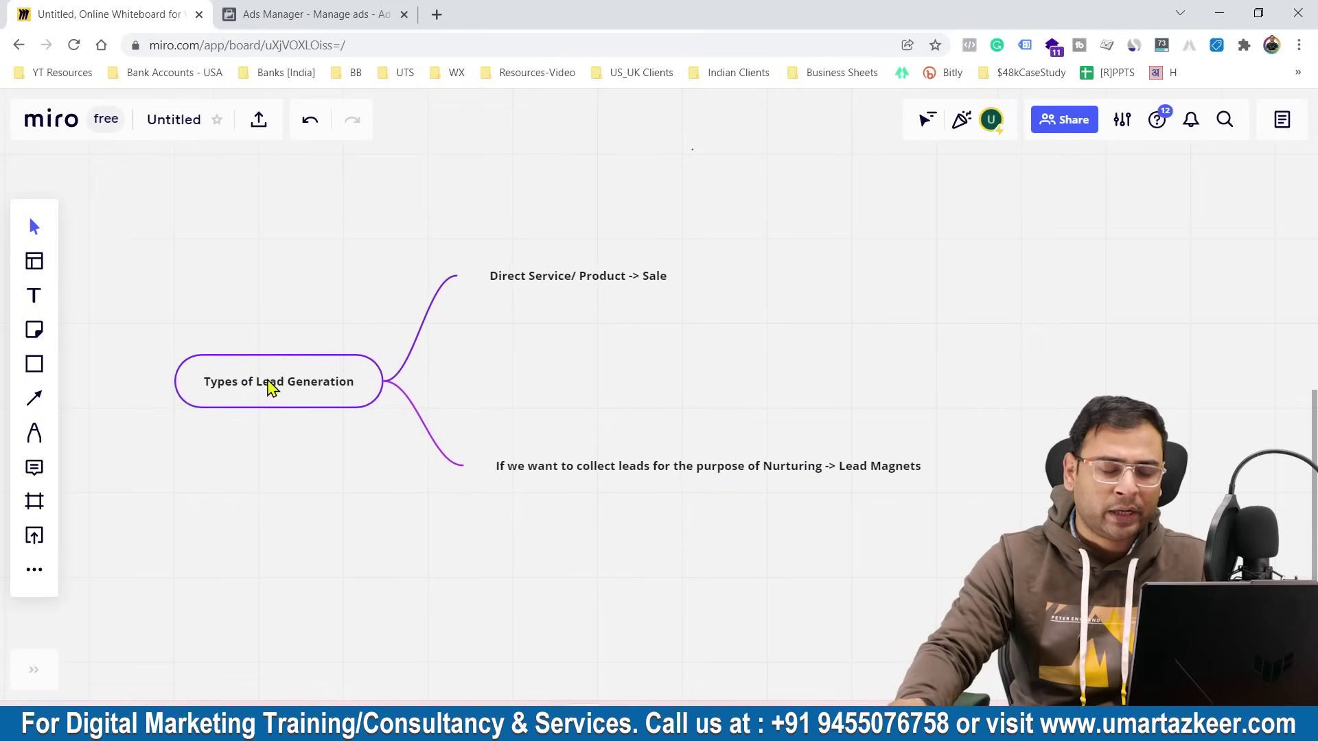
{"action": "scroll", "coordinate": [271, 388], "scroll_direction": "up", "scroll_amount": 1}
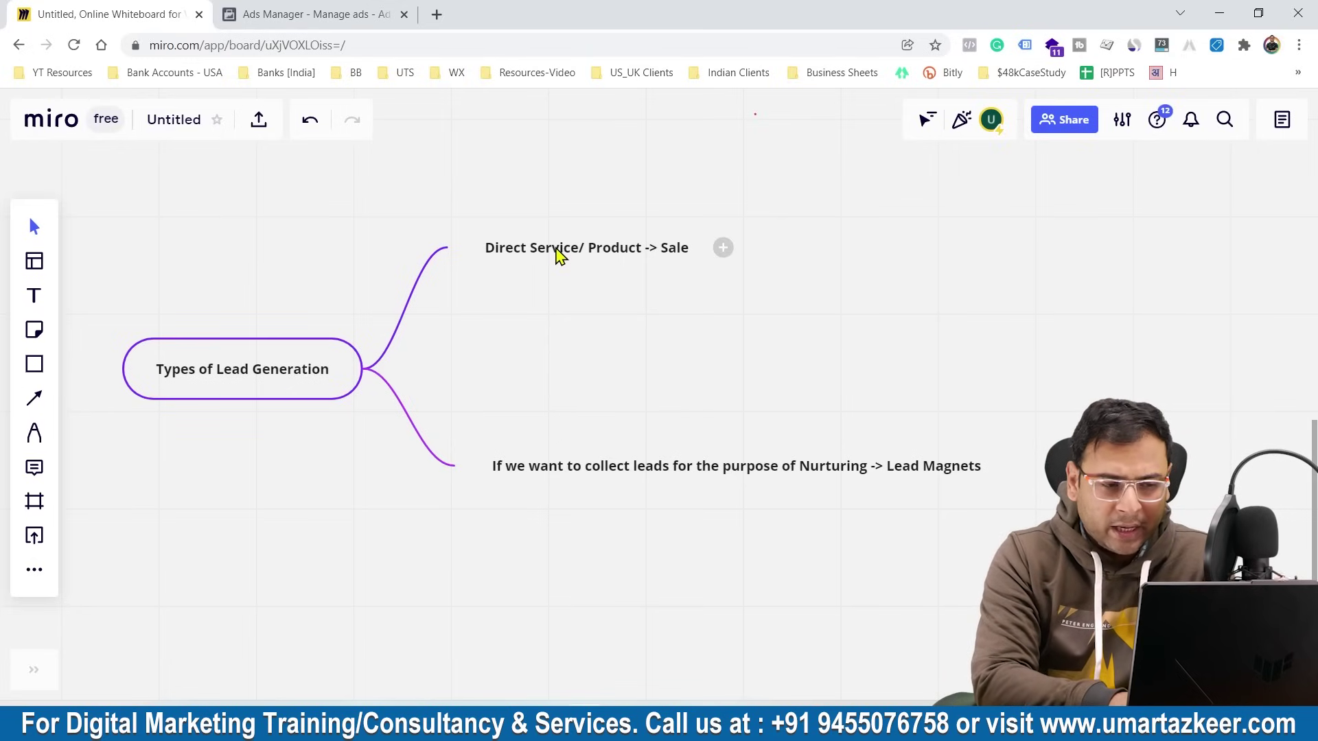
{"action": "left_click_drag", "start_coordinate": [562, 254], "coordinate": [629, 219]}
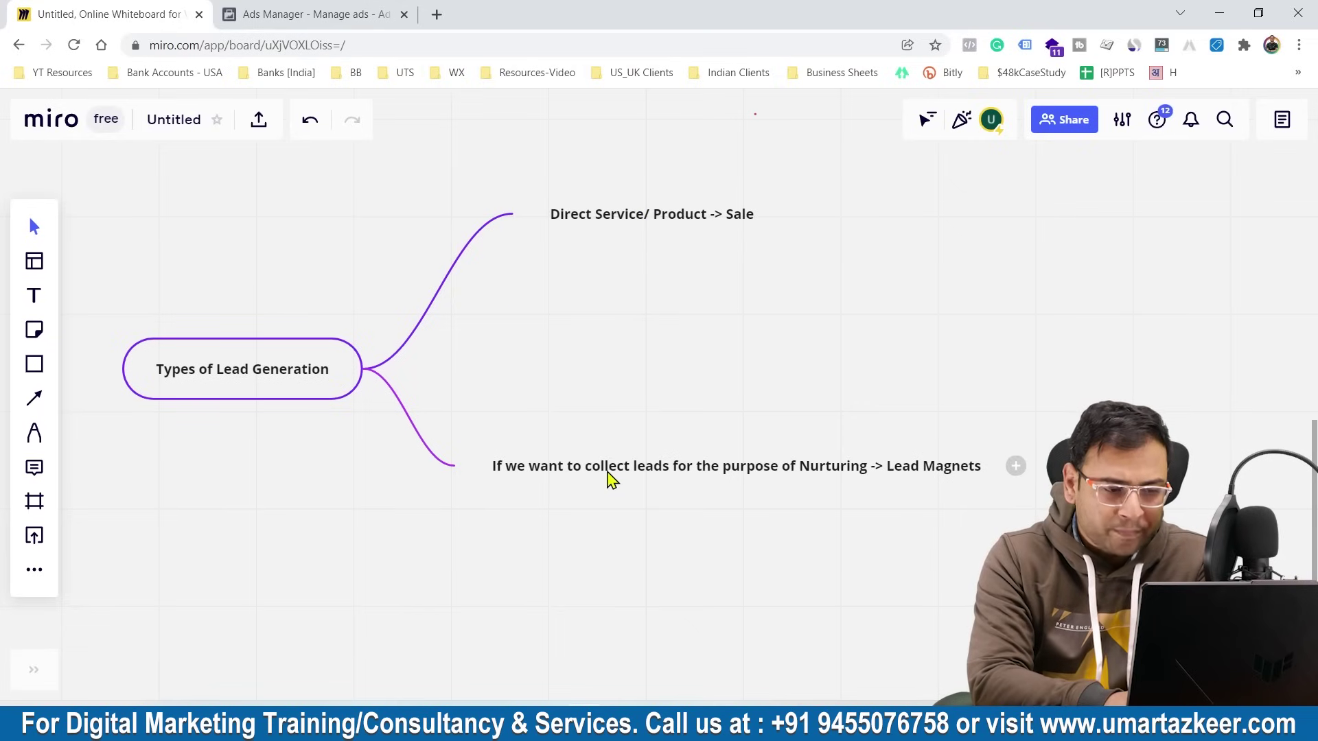
{"action": "left_click_drag", "start_coordinate": [599, 476], "coordinate": [630, 484]}
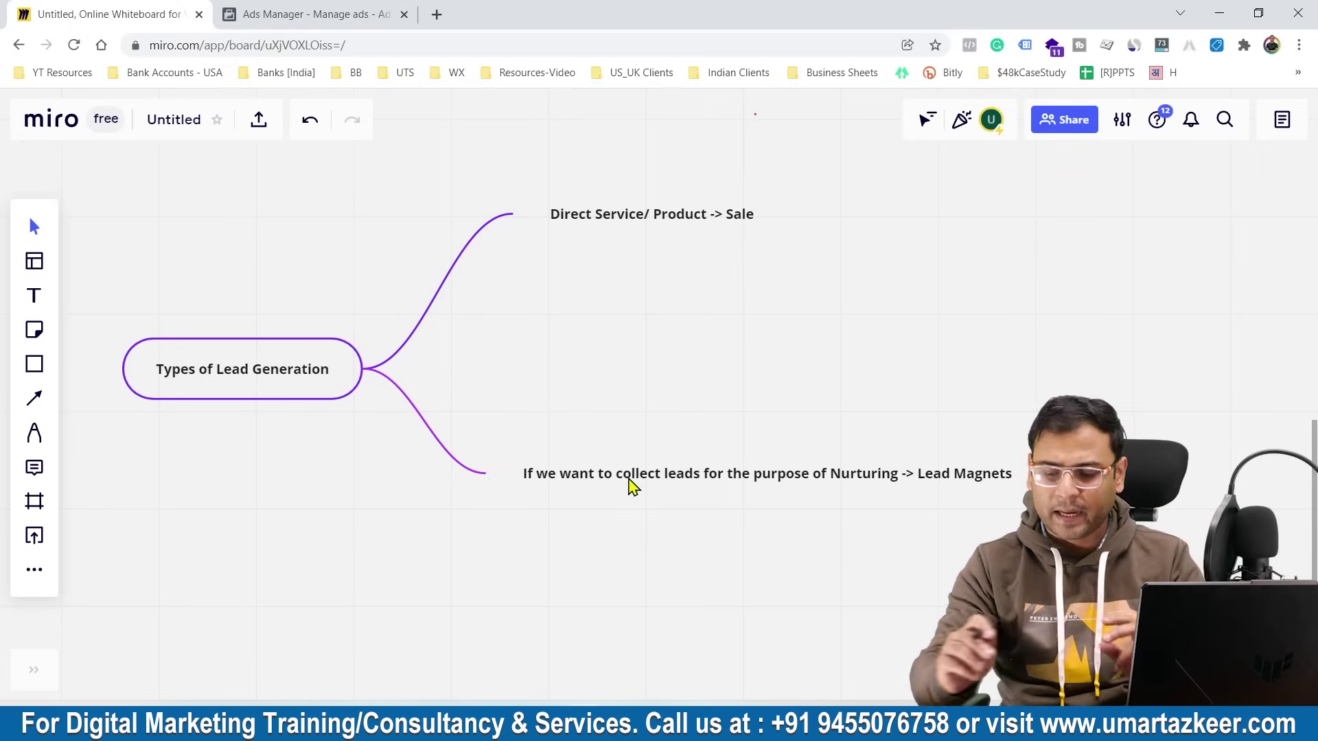
Handwrite "Lead Magnet = Pdf => Free FB Ads Checklist" with the pen in an empty area below the mind map
{"action": "scroll", "coordinate": [630, 484], "scroll_direction": "down", "scroll_amount": 10}
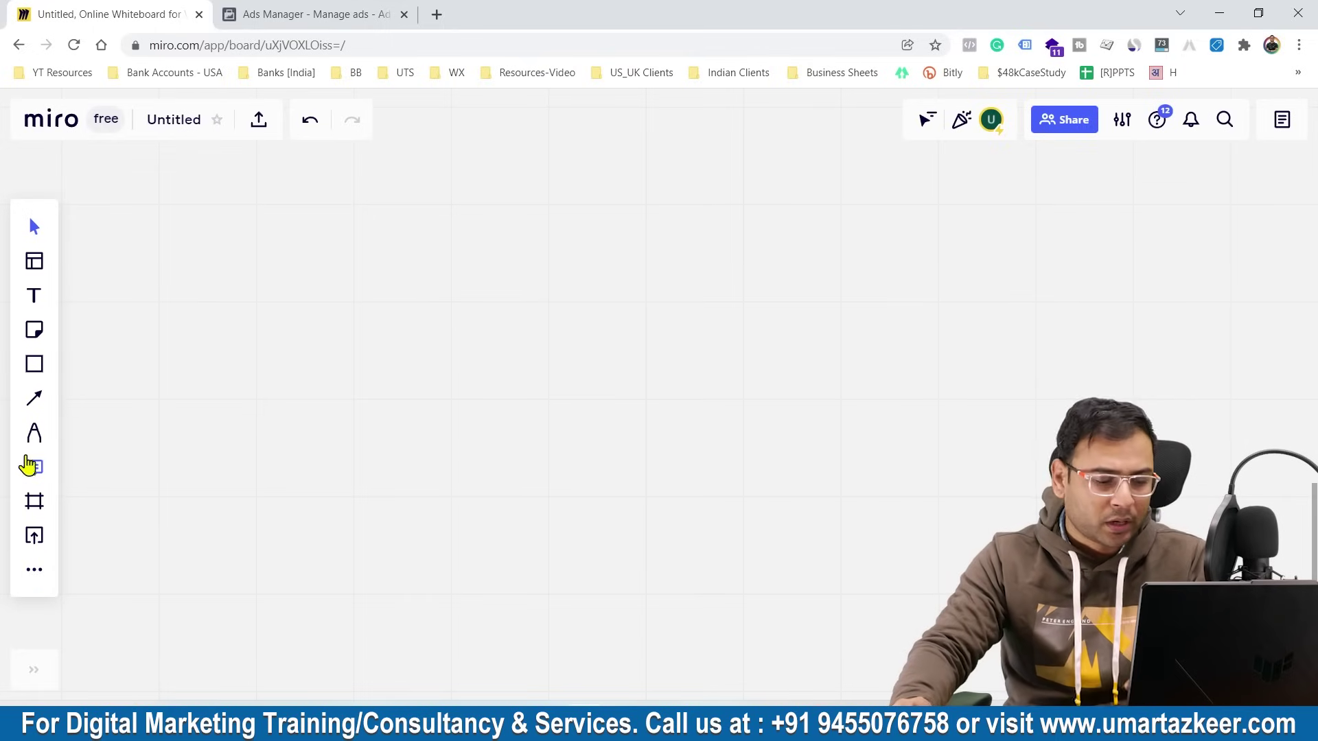
{"action": "left_click", "coordinate": [34, 434]}
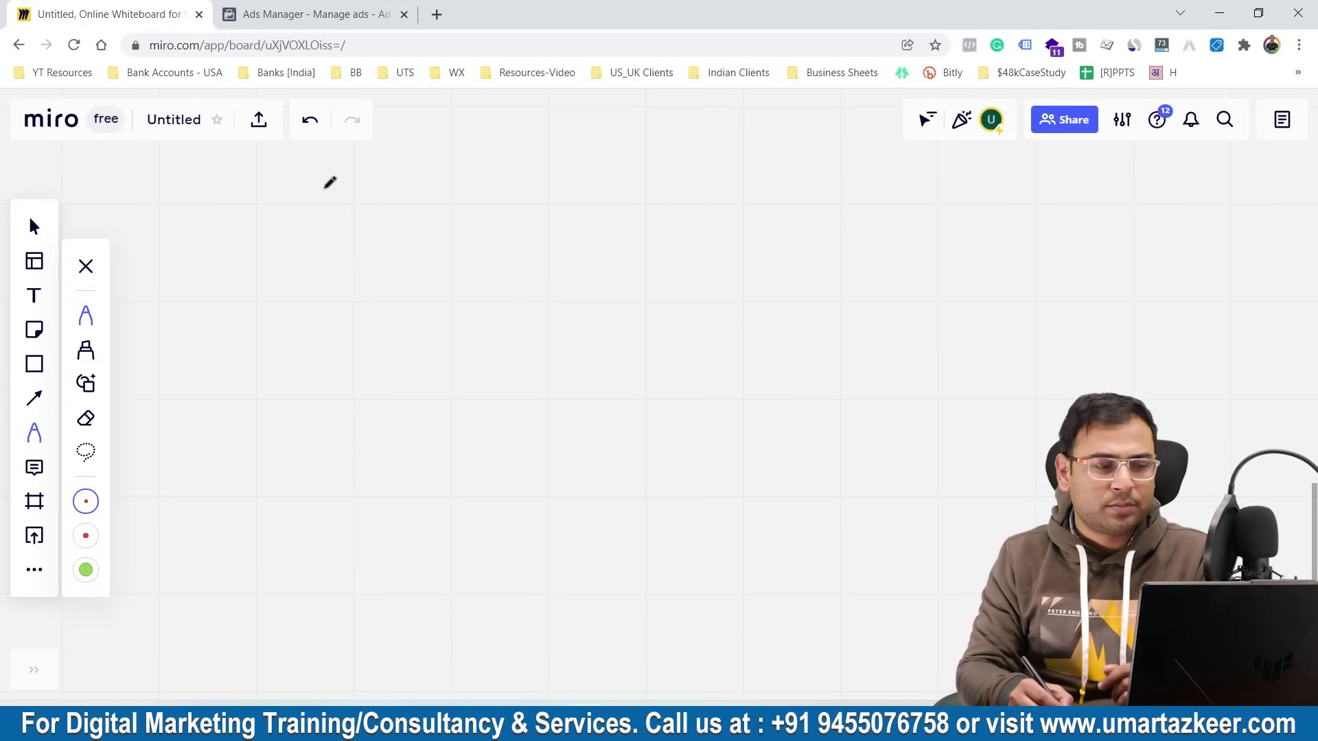
{"action": "mouse_move", "coordinate": [348, 166]}
{"action": "left_mouse_down"}
{"action": "mouse_move", "coordinate": [366, 178]}
{"action": "mouse_move", "coordinate": [472, 171]}
{"action": "mouse_move", "coordinate": [508, 151]}
{"action": "mouse_move", "coordinate": [564, 173]}
{"action": "mouse_move", "coordinate": [584, 159]}
{"action": "mouse_move", "coordinate": [630, 157]}
{"action": "mouse_move", "coordinate": [628, 171]}
{"action": "mouse_move", "coordinate": [923, 147]}
{"action": "left_mouse_up"}
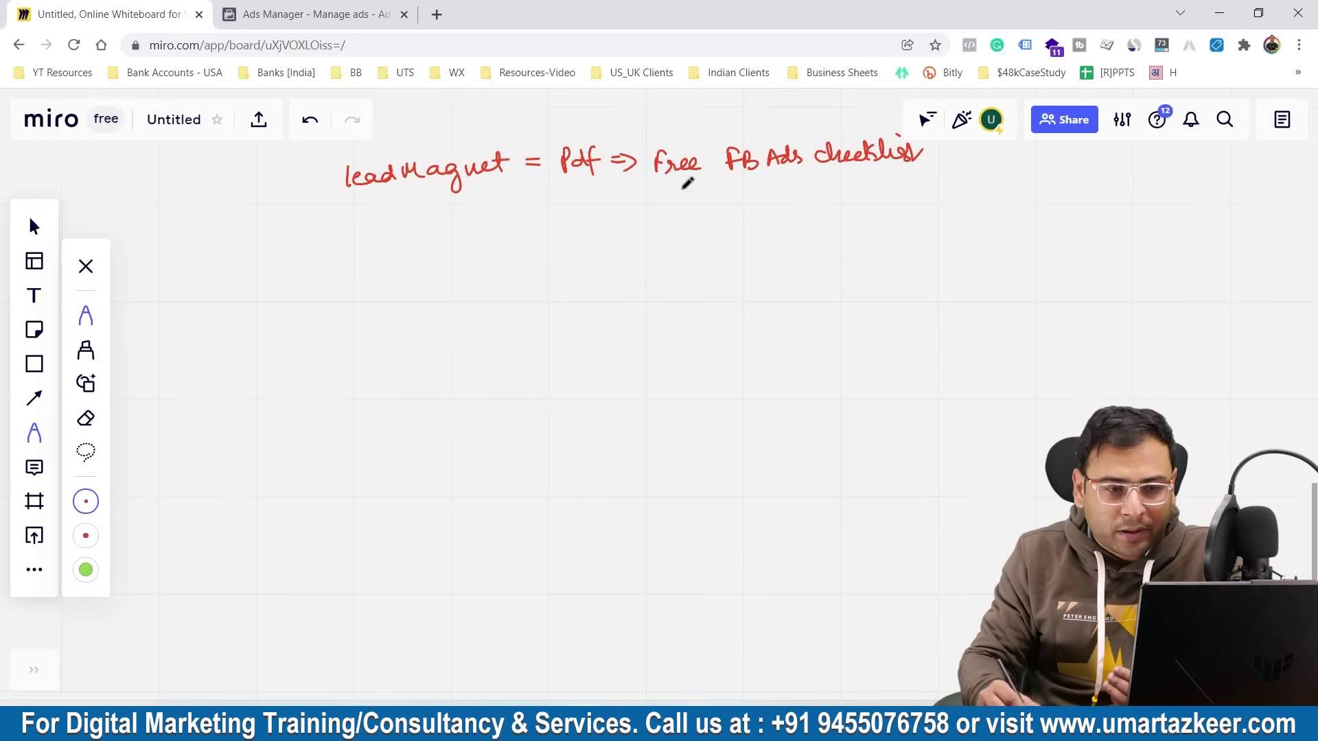
Double-underline "Free FB Ads Checklist" in red and change the pen colour to dark blue
{"action": "mouse_move", "coordinate": [678, 188]}
{"action": "left_mouse_down"}
{"action": "mouse_move", "coordinate": [922, 174]}
{"action": "mouse_move", "coordinate": [708, 200]}
{"action": "mouse_move", "coordinate": [945, 180]}
{"action": "left_mouse_up"}
{"action": "left_click", "coordinate": [86, 502]}
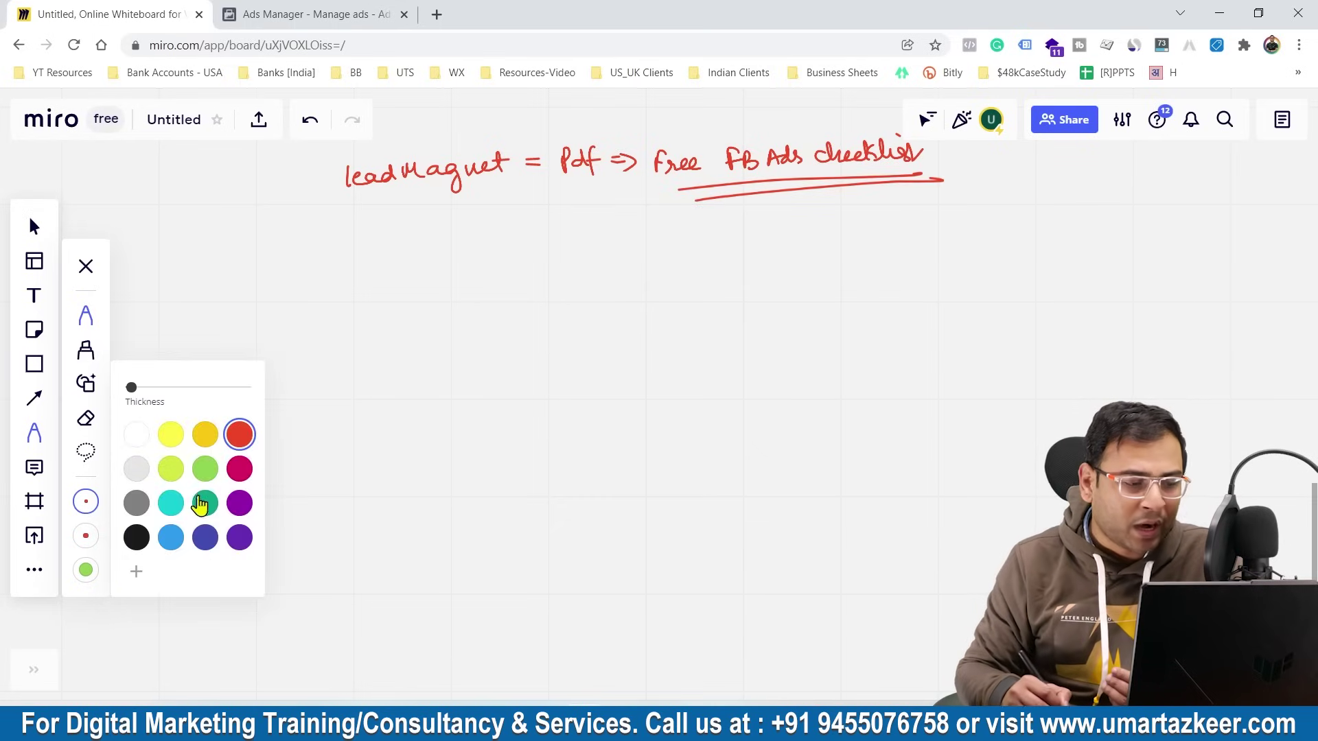
{"action": "left_click", "coordinate": [206, 537]}
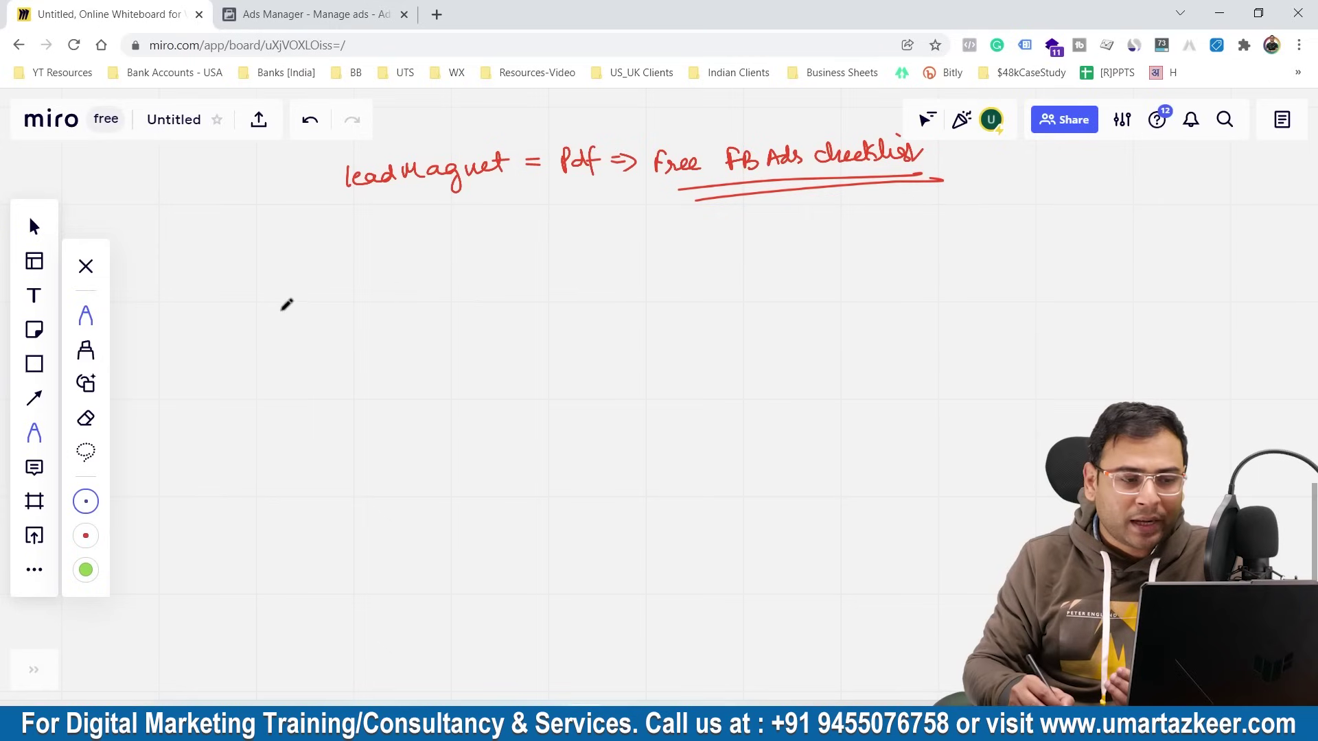
Handwrite "Campaign" below the lead magnet line, with an arrow leading to four branching arrows, and label the upper branches as ad groups (AdG) up to AdG3
{"action": "mouse_move", "coordinate": [284, 296]}
{"action": "left_mouse_down"}
{"action": "mouse_move", "coordinate": [311, 310]}
{"action": "mouse_move", "coordinate": [446, 300]}
{"action": "mouse_move", "coordinate": [427, 310]}
{"action": "mouse_move", "coordinate": [503, 251]}
{"action": "left_mouse_up"}
{"action": "mouse_move", "coordinate": [463, 313]}
{"action": "left_mouse_down"}
{"action": "mouse_move", "coordinate": [508, 321]}
{"action": "mouse_move", "coordinate": [501, 442]}
{"action": "left_mouse_up"}
{"action": "left_click_drag", "start_coordinate": [437, 269], "coordinate": [464, 261]}
{"action": "mouse_move", "coordinate": [421, 331]}
{"action": "left_mouse_down"}
{"action": "mouse_move", "coordinate": [441, 308]}
{"action": "mouse_move", "coordinate": [470, 310]}
{"action": "left_mouse_up"}
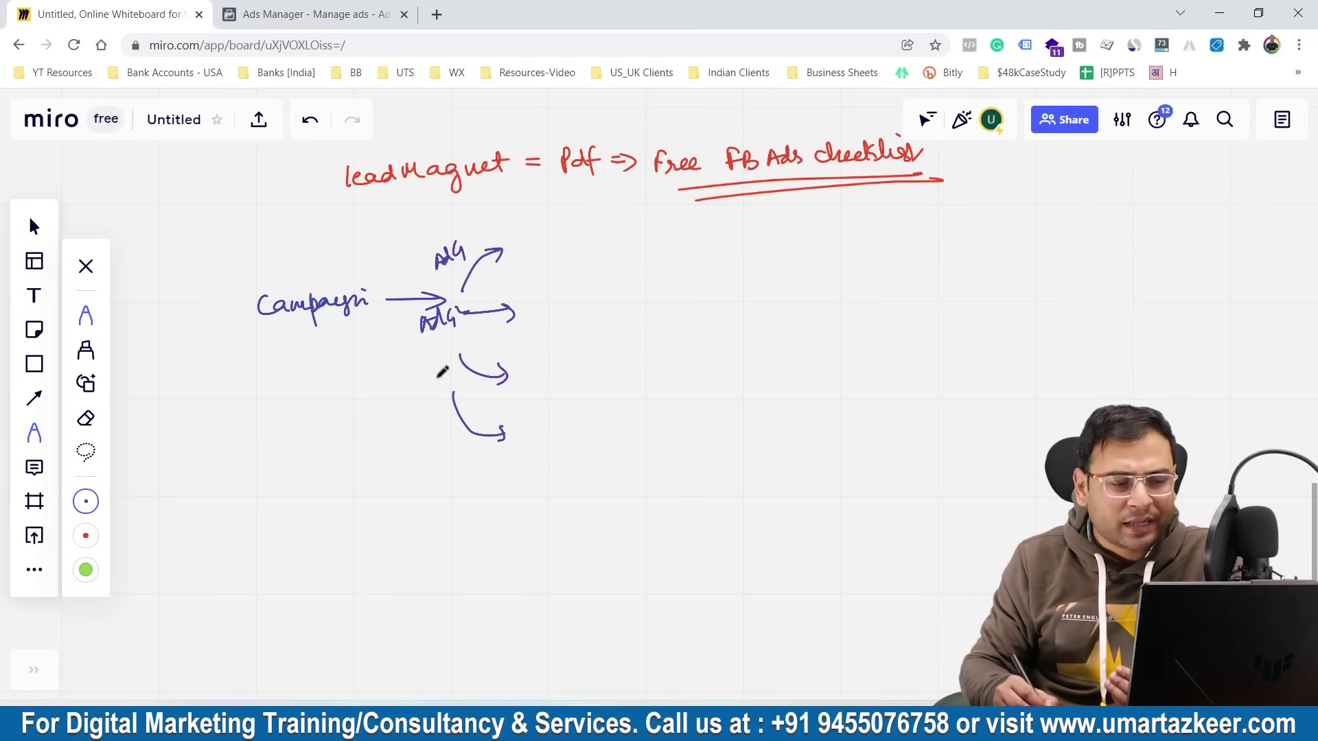
{"action": "mouse_move", "coordinate": [422, 379]}
{"action": "left_mouse_down"}
{"action": "mouse_move", "coordinate": [446, 355]}
{"action": "mouse_move", "coordinate": [468, 374]}
{"action": "left_mouse_up"}
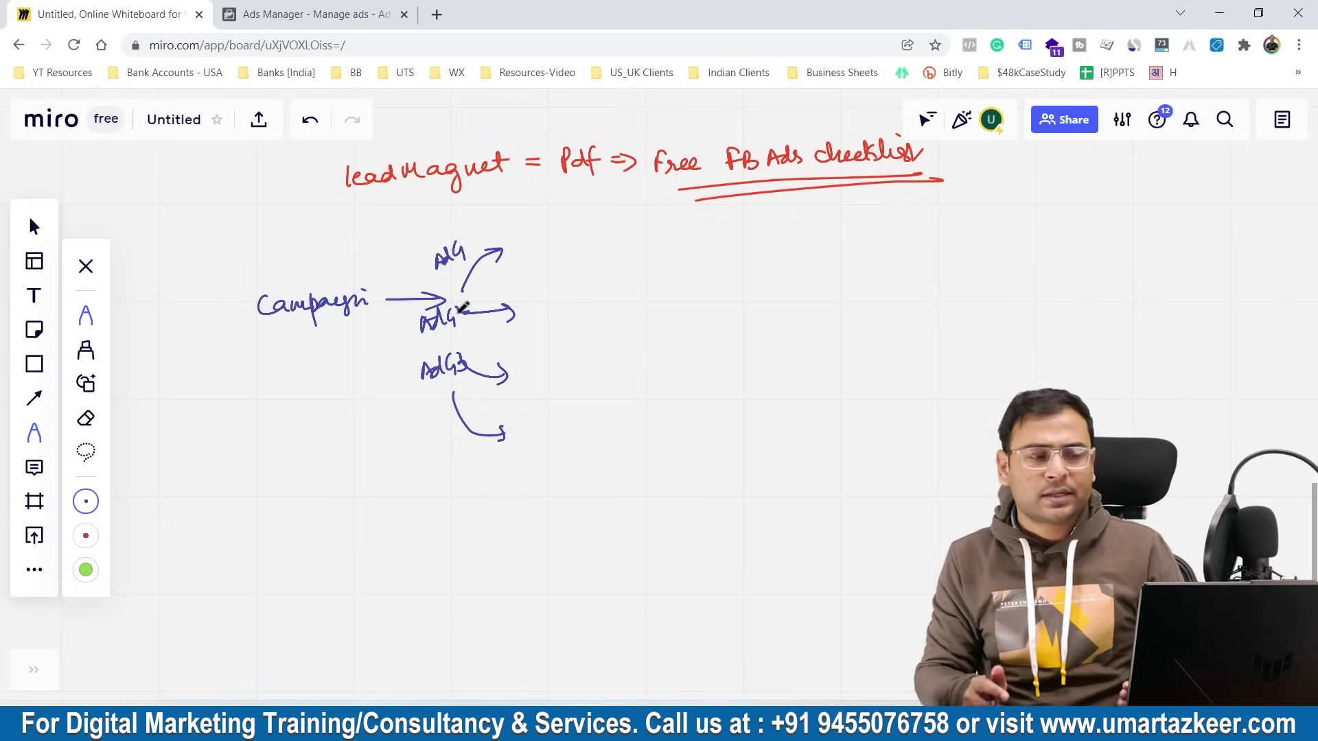
Draw an ad box on the first ad group branch with arrows to "download free pdf" and "creative"
{"action": "mouse_move", "coordinate": [527, 221]}
{"action": "left_mouse_down"}
{"action": "mouse_move", "coordinate": [528, 258]}
{"action": "mouse_move", "coordinate": [652, 218]}
{"action": "mouse_move", "coordinate": [878, 202]}
{"action": "left_mouse_up"}
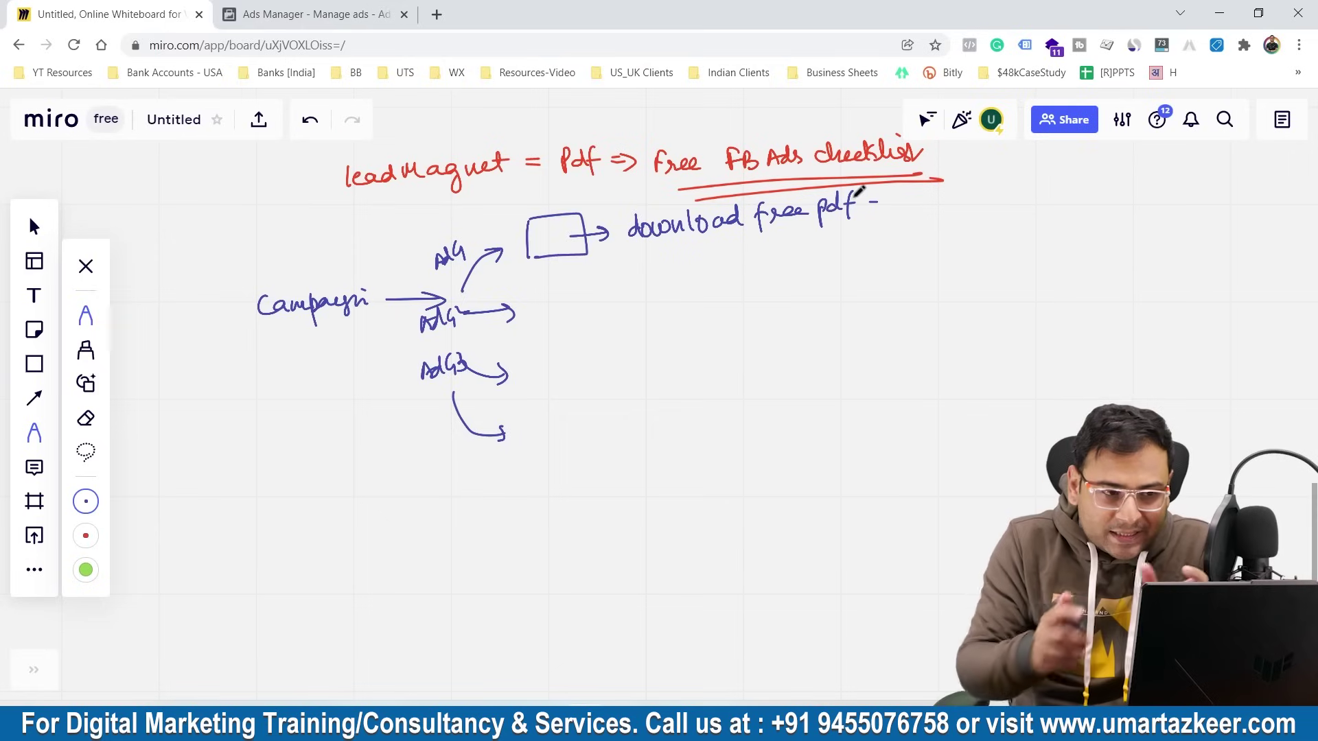
{"action": "left_click_drag", "start_coordinate": [564, 253], "coordinate": [648, 282]}
{"action": "mouse_move", "coordinate": [677, 262]}
{"action": "left_mouse_down"}
{"action": "mouse_move", "coordinate": [689, 273]}
{"action": "mouse_move", "coordinate": [785, 261]}
{"action": "left_mouse_up"}
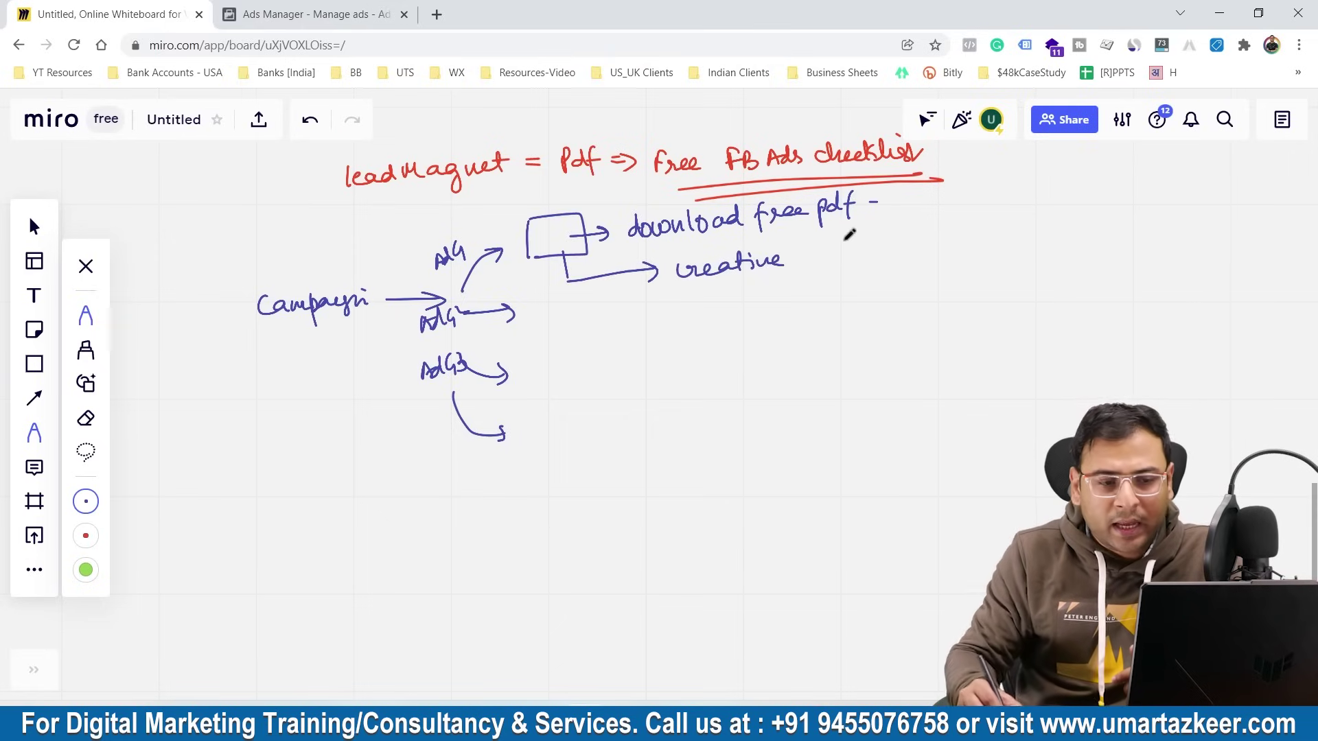
Sketch a form box listing Name, email and phone, with a curved arrow from it to a circled "pdf link"
{"action": "mouse_move", "coordinate": [862, 234]}
{"action": "left_mouse_down"}
{"action": "mouse_move", "coordinate": [945, 224]}
{"action": "mouse_move", "coordinate": [872, 312]}
{"action": "left_mouse_up"}
{"action": "left_click_drag", "start_coordinate": [948, 225], "coordinate": [959, 307]}
{"action": "left_click_drag", "start_coordinate": [870, 324], "coordinate": [966, 307]}
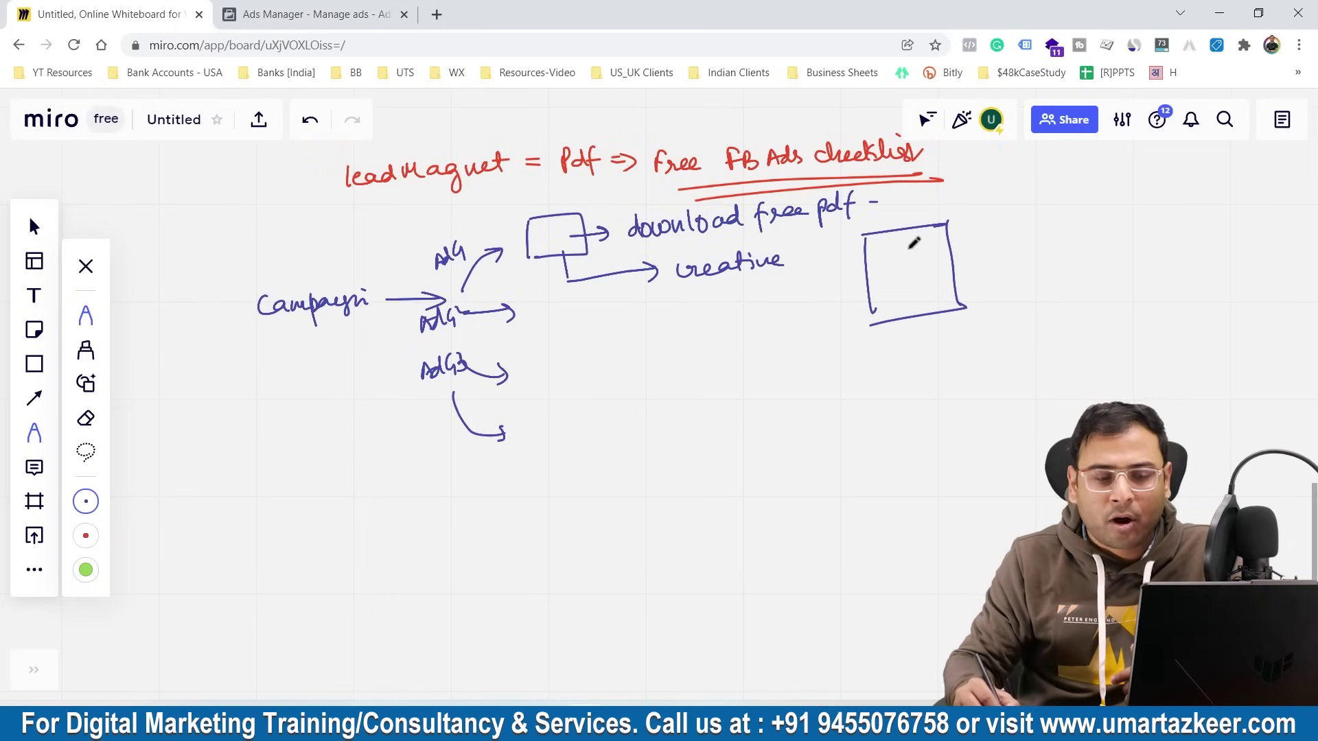
{"action": "left_click_drag", "start_coordinate": [862, 262], "coordinate": [891, 261]}
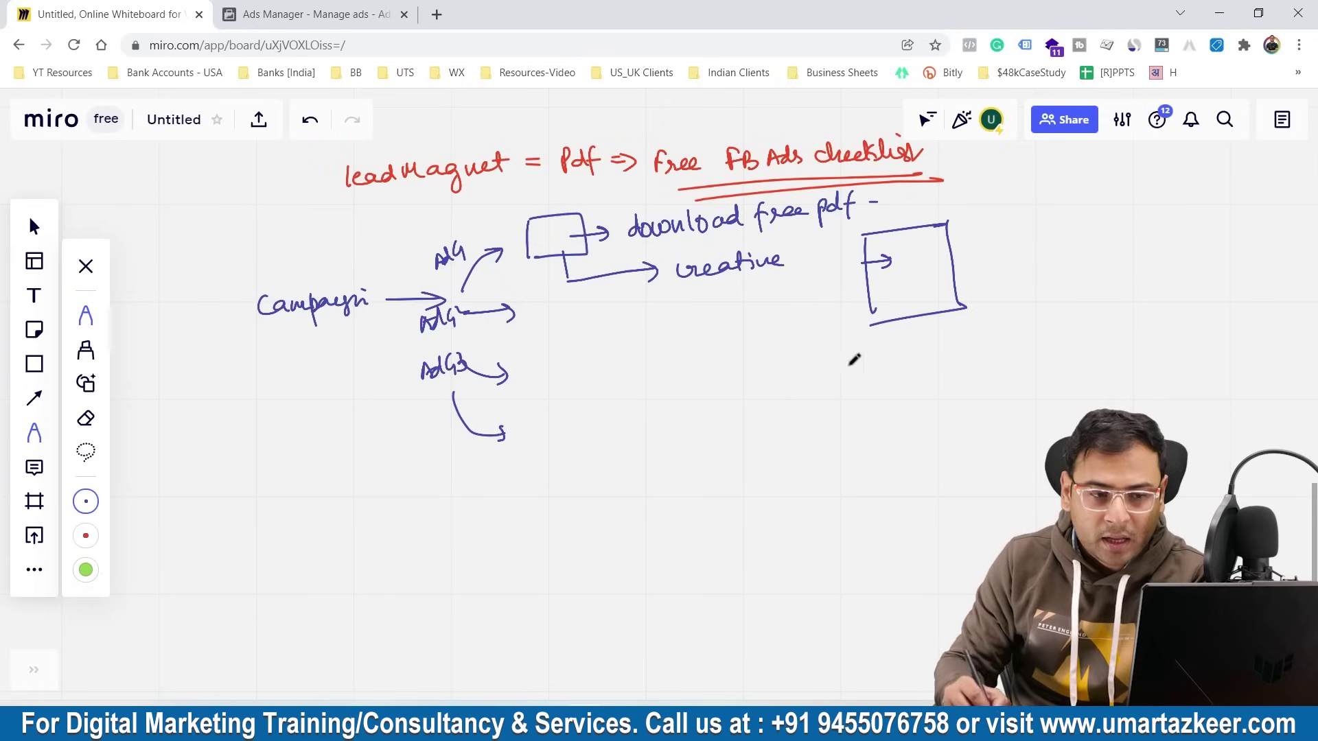
{"action": "mouse_move", "coordinate": [897, 252]}
{"action": "left_mouse_down"}
{"action": "mouse_move", "coordinate": [898, 269]}
{"action": "mouse_move", "coordinate": [958, 253]}
{"action": "left_mouse_up"}
{"action": "mouse_move", "coordinate": [854, 293]}
{"action": "left_mouse_down"}
{"action": "mouse_move", "coordinate": [934, 282]}
{"action": "mouse_move", "coordinate": [996, 329]}
{"action": "mouse_move", "coordinate": [1050, 239]}
{"action": "mouse_move", "coordinate": [1020, 218]}
{"action": "mouse_move", "coordinate": [1072, 195]}
{"action": "left_mouse_up"}
{"action": "mouse_move", "coordinate": [1079, 180]}
{"action": "left_mouse_down"}
{"action": "mouse_move", "coordinate": [1088, 189]}
{"action": "mouse_move", "coordinate": [1119, 173]}
{"action": "mouse_move", "coordinate": [1057, 156]}
{"action": "left_mouse_up"}
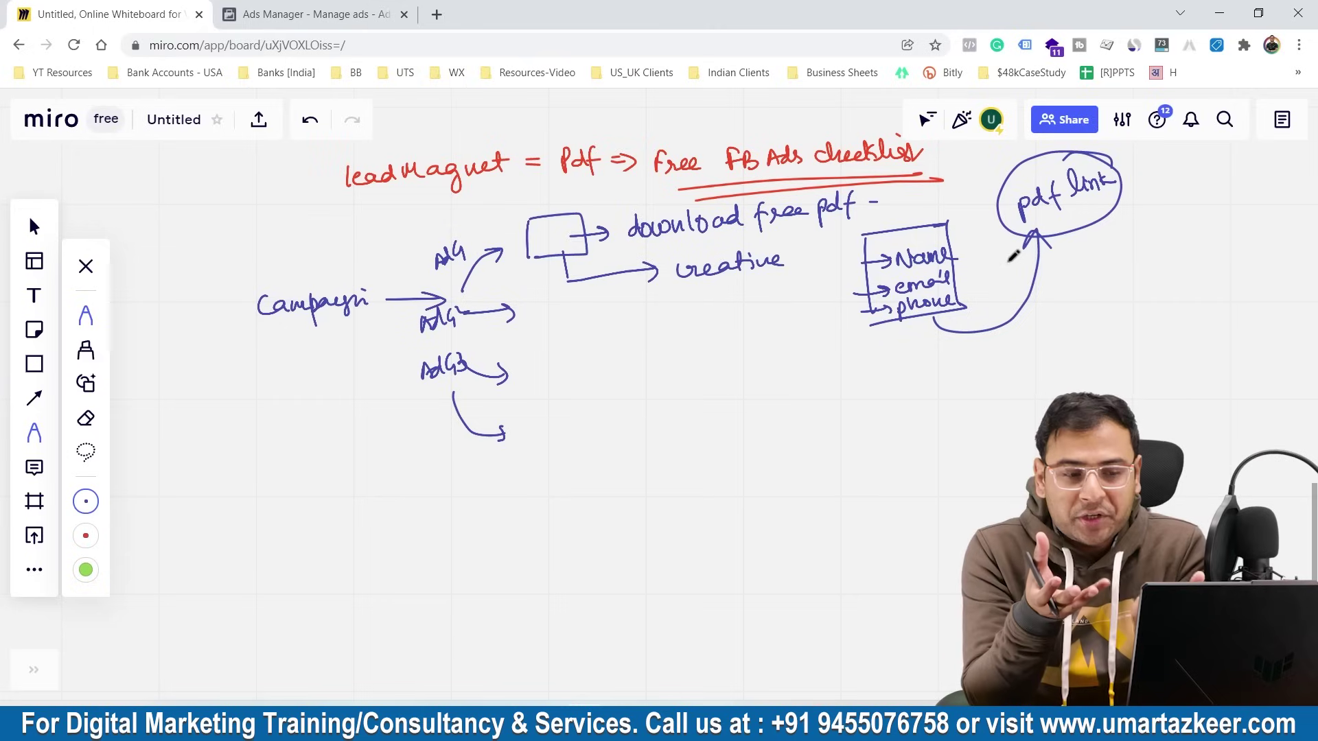
Draw arrows from the form box to the handwritten notes "lead Qualified, data" and a circled "email M."
{"action": "mouse_move", "coordinate": [907, 331]}
{"action": "left_mouse_down"}
{"action": "mouse_move", "coordinate": [882, 371]}
{"action": "mouse_move", "coordinate": [906, 364]}
{"action": "left_mouse_up"}
{"action": "mouse_move", "coordinate": [843, 417]}
{"action": "left_mouse_down"}
{"action": "mouse_move", "coordinate": [945, 388]}
{"action": "mouse_move", "coordinate": [1009, 347]}
{"action": "mouse_move", "coordinate": [1081, 360]}
{"action": "mouse_move", "coordinate": [1143, 323]}
{"action": "mouse_move", "coordinate": [1096, 317]}
{"action": "left_mouse_up"}
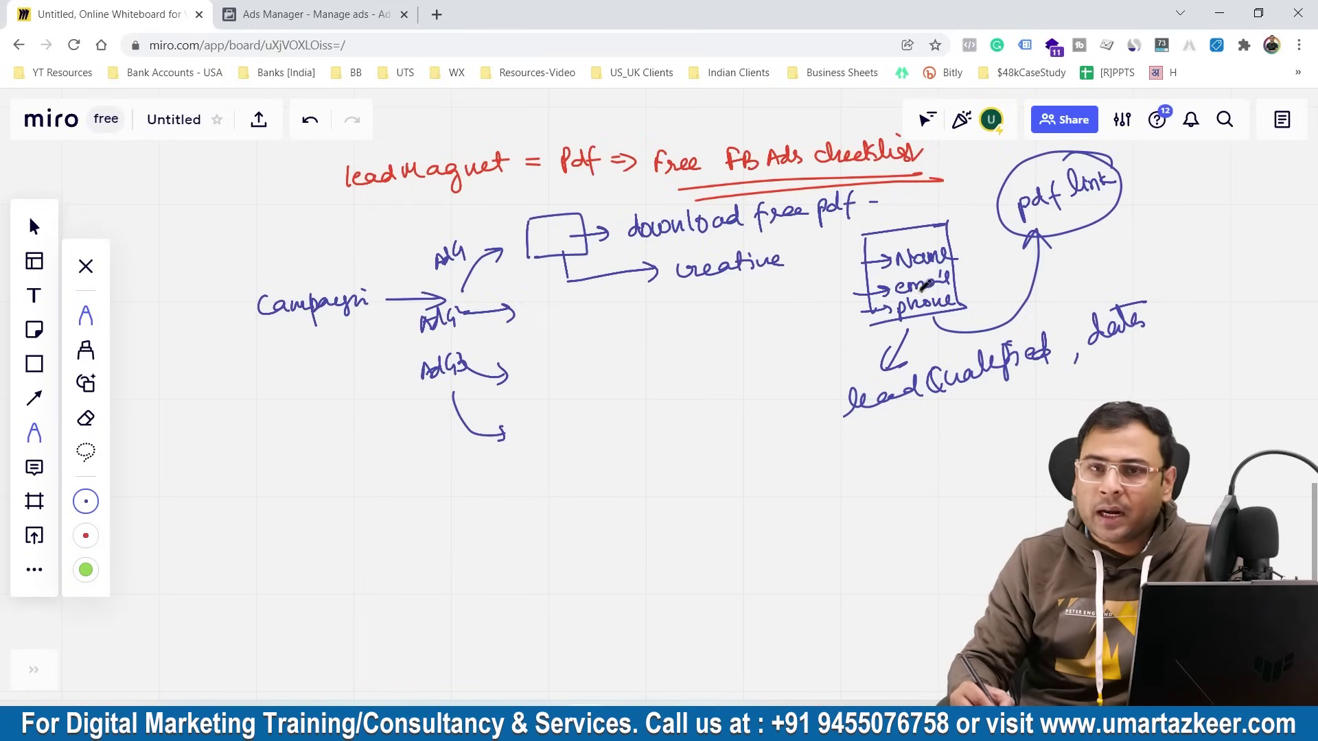
{"action": "mouse_move", "coordinate": [851, 323]}
{"action": "left_mouse_down"}
{"action": "mouse_move", "coordinate": [674, 443]}
{"action": "mouse_move", "coordinate": [700, 440]}
{"action": "left_mouse_up"}
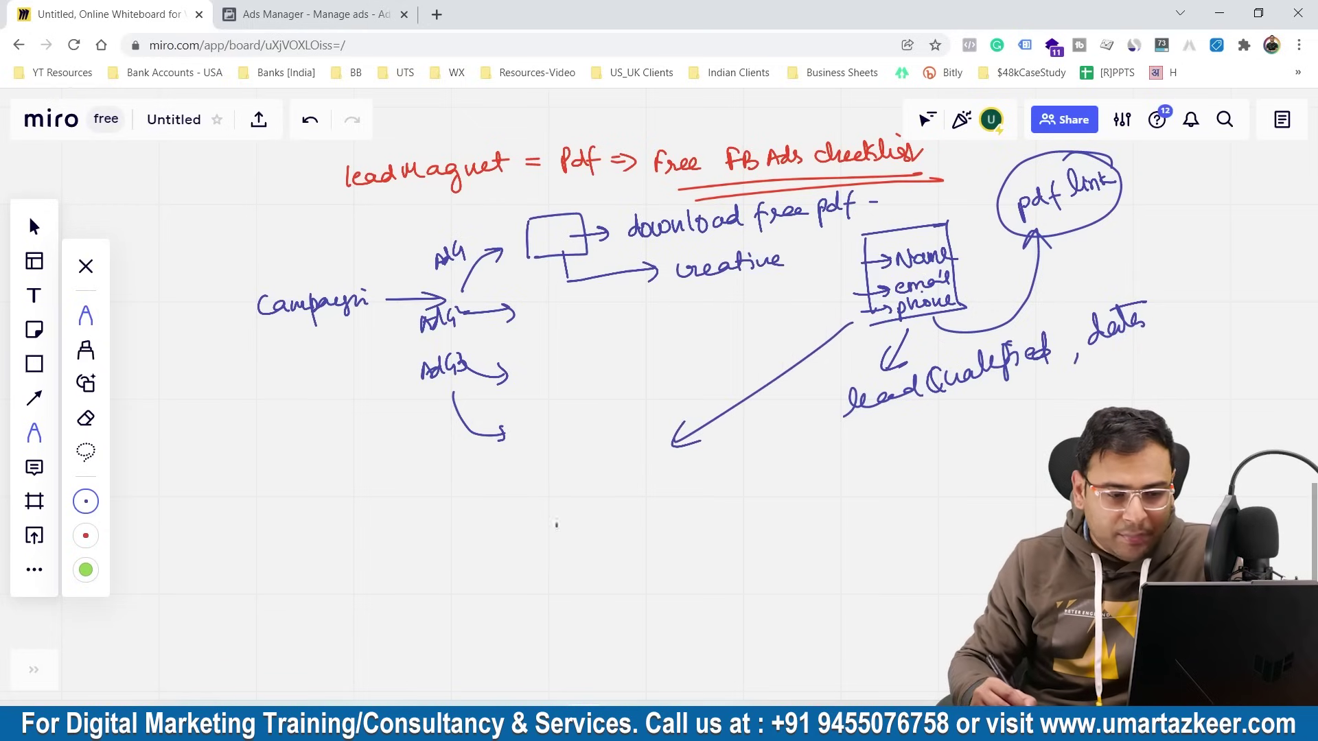
{"action": "left_click_drag", "start_coordinate": [557, 525], "coordinate": [655, 466]}
Add an arrow to a double-underlined "customer list" beside the email note, and another arrow from it to a double-underlined "LAL"
{"action": "mouse_move", "coordinate": [716, 429]}
{"action": "left_mouse_down"}
{"action": "mouse_move", "coordinate": [717, 473]}
{"action": "mouse_move", "coordinate": [735, 458]}
{"action": "left_mouse_up"}
{"action": "mouse_move", "coordinate": [729, 488]}
{"action": "left_mouse_down"}
{"action": "mouse_move", "coordinate": [726, 508]}
{"action": "mouse_move", "coordinate": [864, 445]}
{"action": "left_mouse_up"}
{"action": "mouse_move", "coordinate": [778, 497]}
{"action": "left_mouse_down"}
{"action": "mouse_move", "coordinate": [857, 471]}
{"action": "mouse_move", "coordinate": [851, 482]}
{"action": "mouse_move", "coordinate": [938, 439]}
{"action": "left_mouse_up"}
{"action": "left_click_drag", "start_coordinate": [919, 431], "coordinate": [923, 448]}
{"action": "left_click_drag", "start_coordinate": [992, 412], "coordinate": [1008, 442]}
{"action": "left_click_drag", "start_coordinate": [952, 458], "coordinate": [1007, 448]}
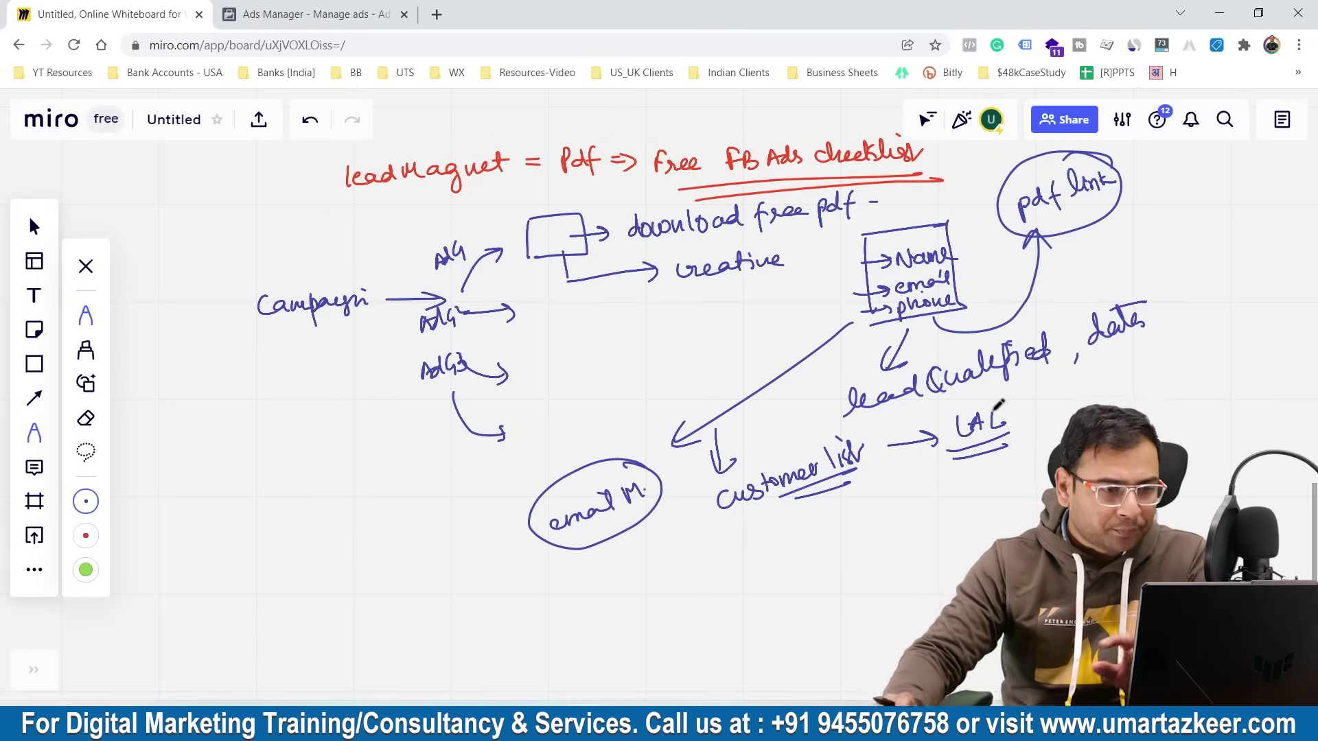
Open uptownskylla.in in a new browser tab and look over the property's home page and overview section
{"action": "scroll", "coordinate": [999, 405], "scroll_direction": "up", "scroll_amount": 3}
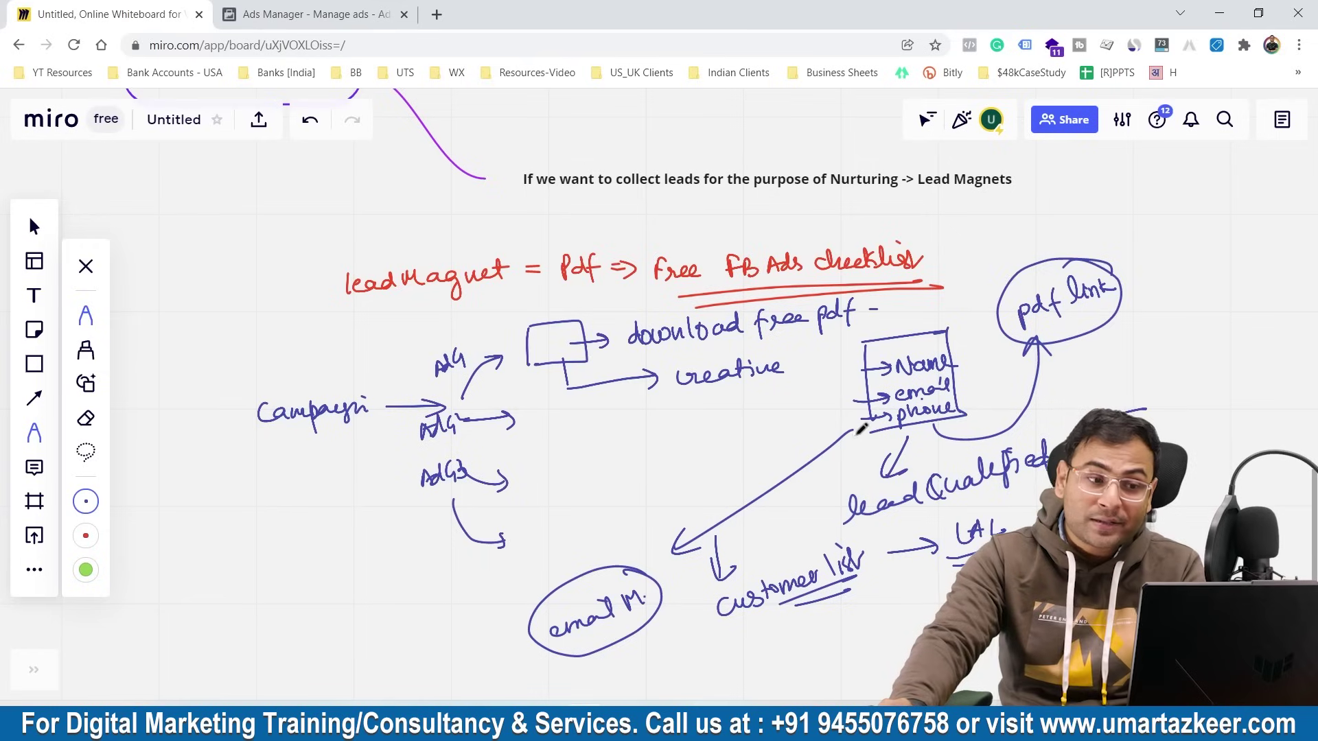
{"action": "scroll", "coordinate": [859, 439], "scroll_direction": "up", "scroll_amount": 5}
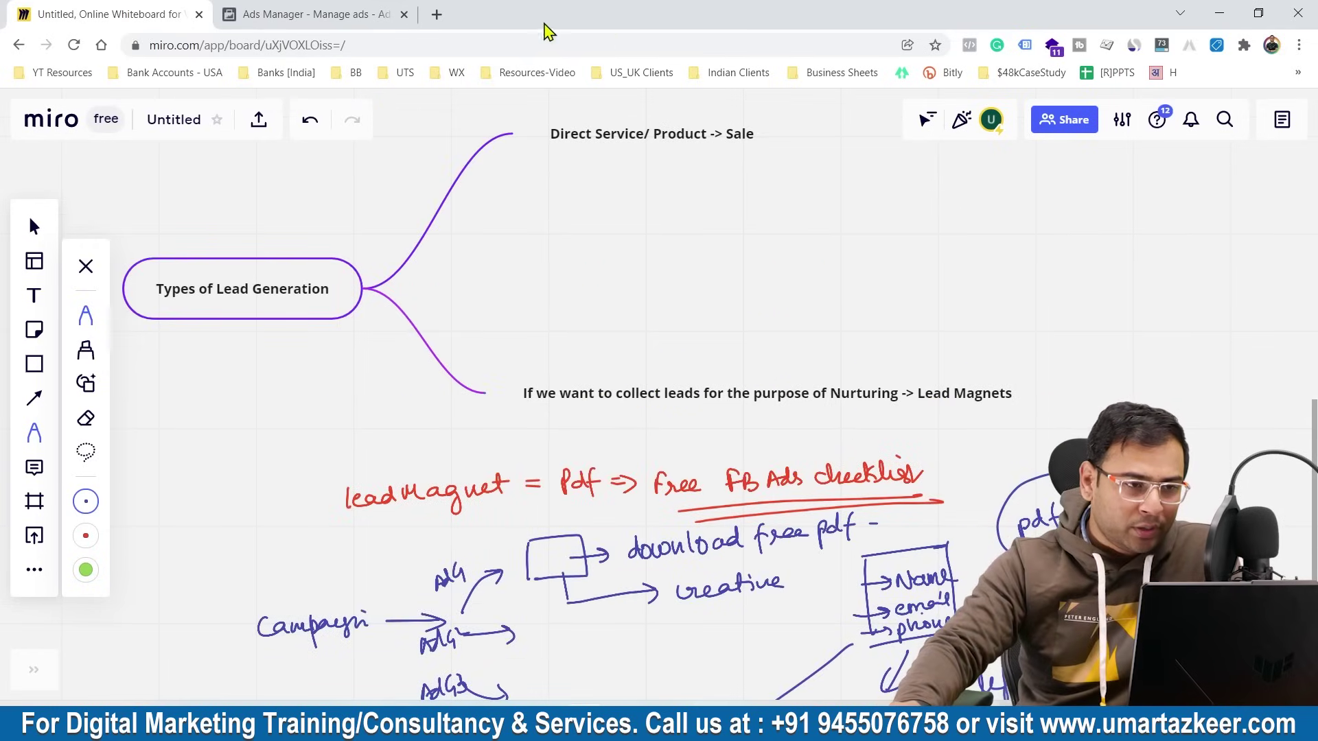
{"action": "left_click", "coordinate": [436, 14]}
{"action": "type", "text": "uptownskylla.in"}
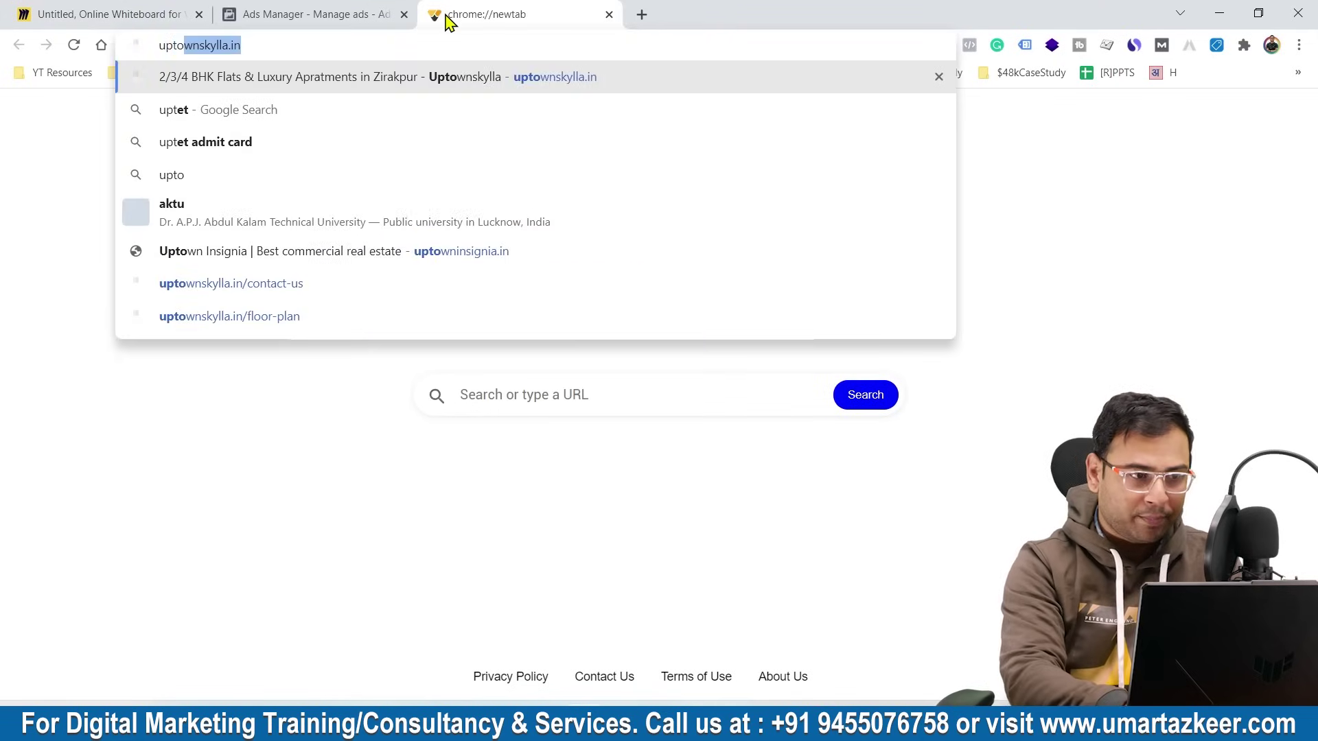
{"action": "key", "text": "Return"}
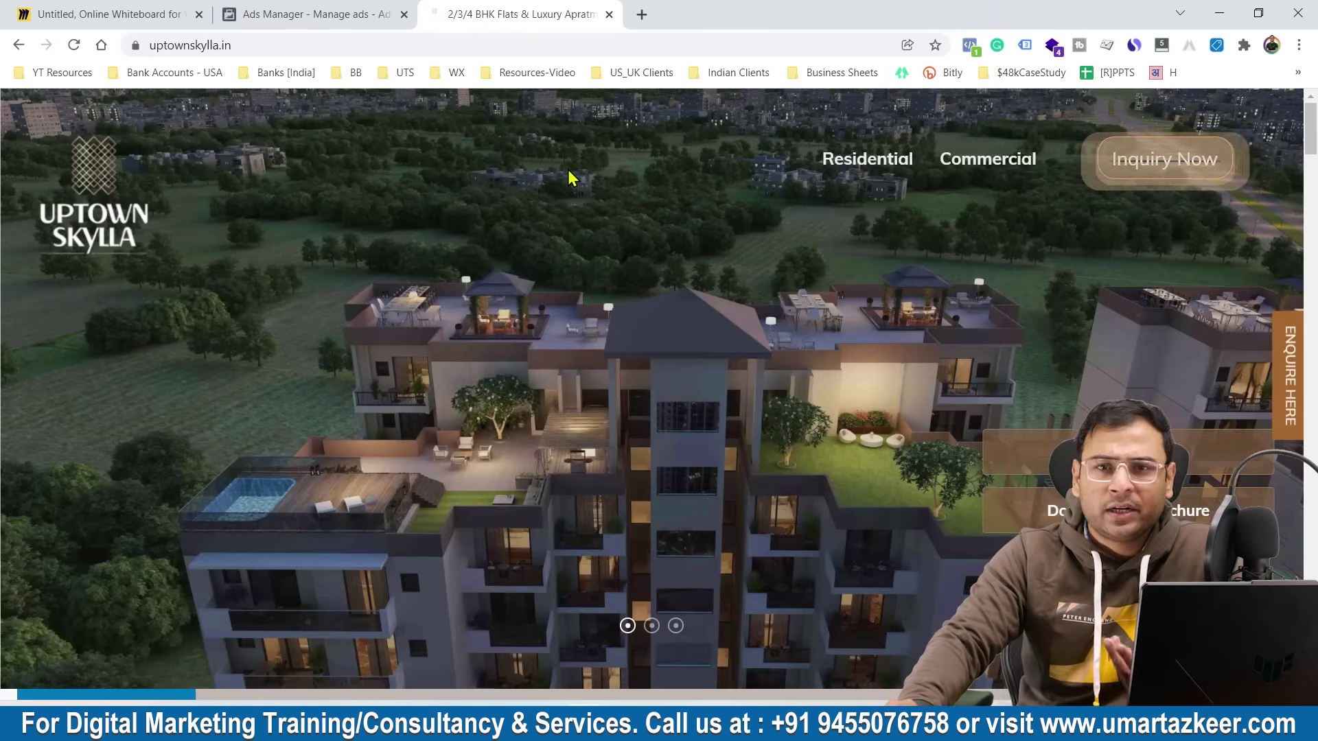
{"action": "scroll", "coordinate": [570, 177], "scroll_direction": "down", "scroll_amount": 10}
{"action": "scroll", "coordinate": [652, 254], "scroll_direction": "up", "scroll_amount": 5}
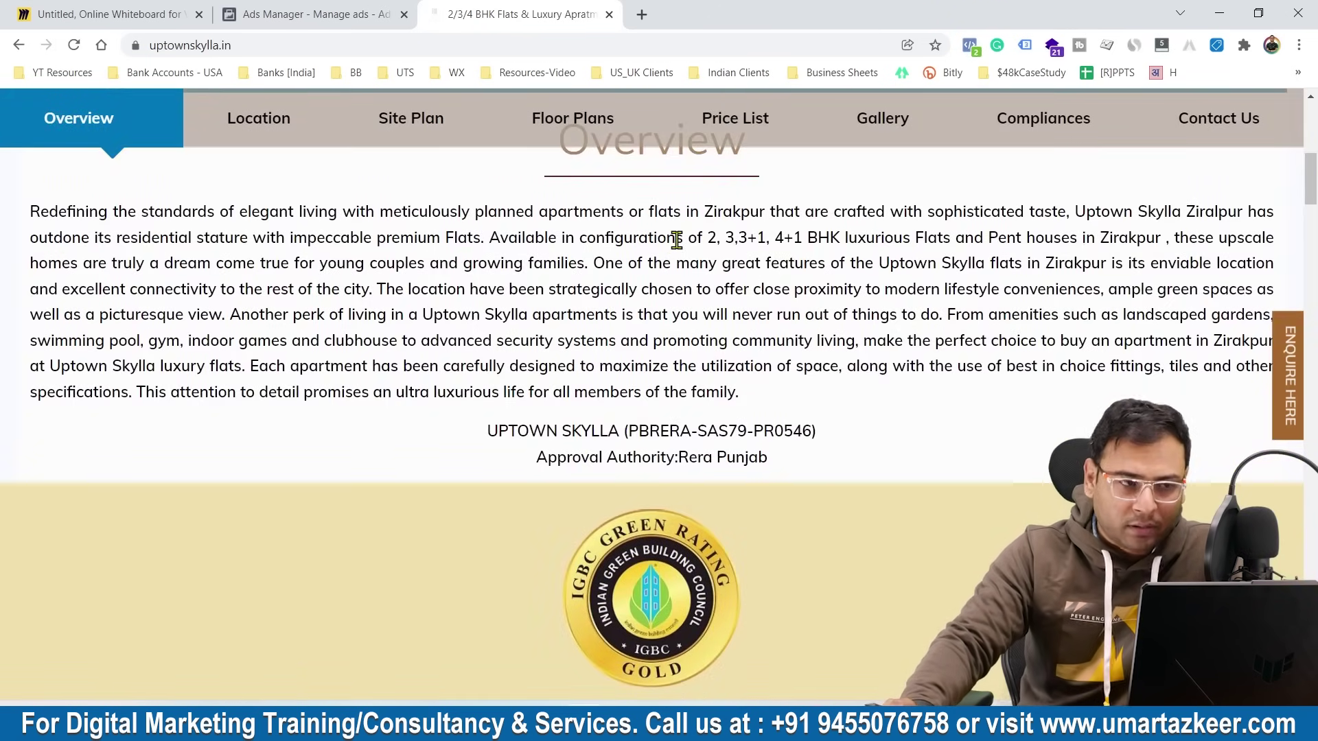
Switch to Ads Manager and open the settings of the new lead generation campaign
{"action": "left_click", "coordinate": [372, 14]}
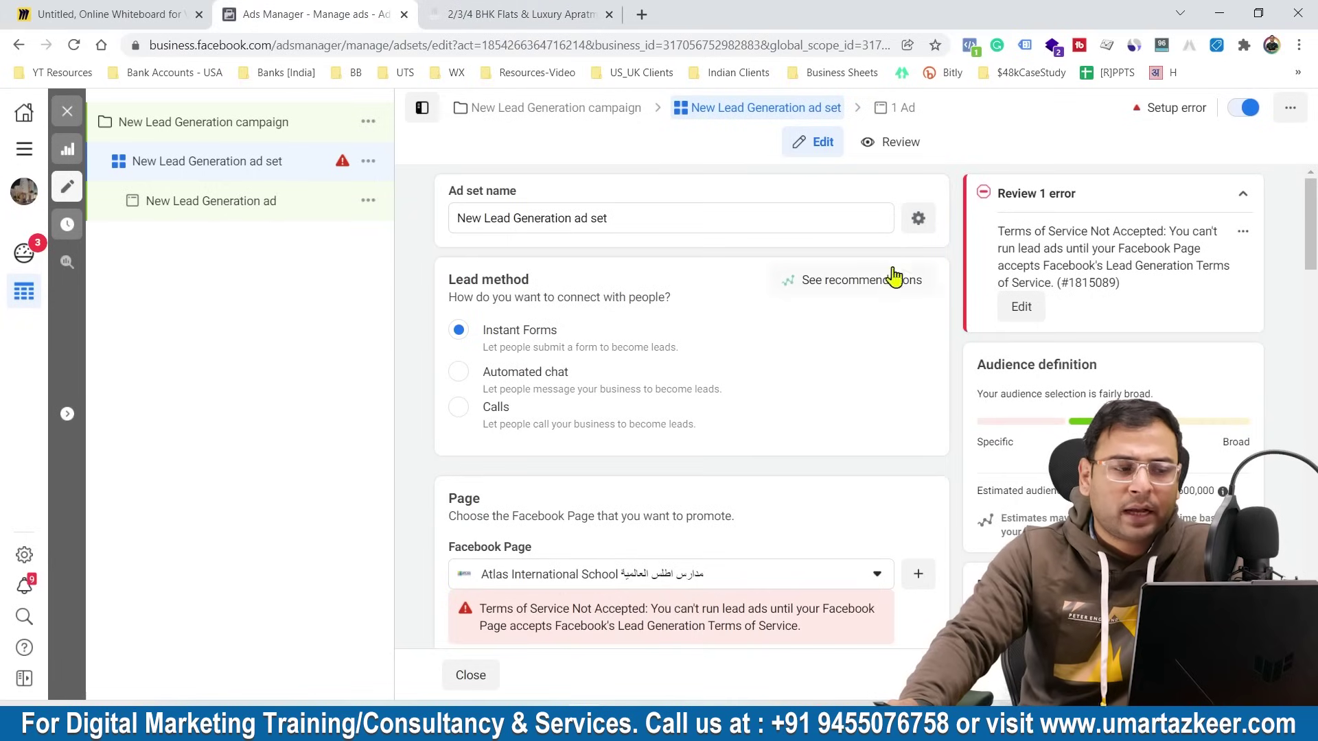
{"action": "left_click", "coordinate": [257, 128]}
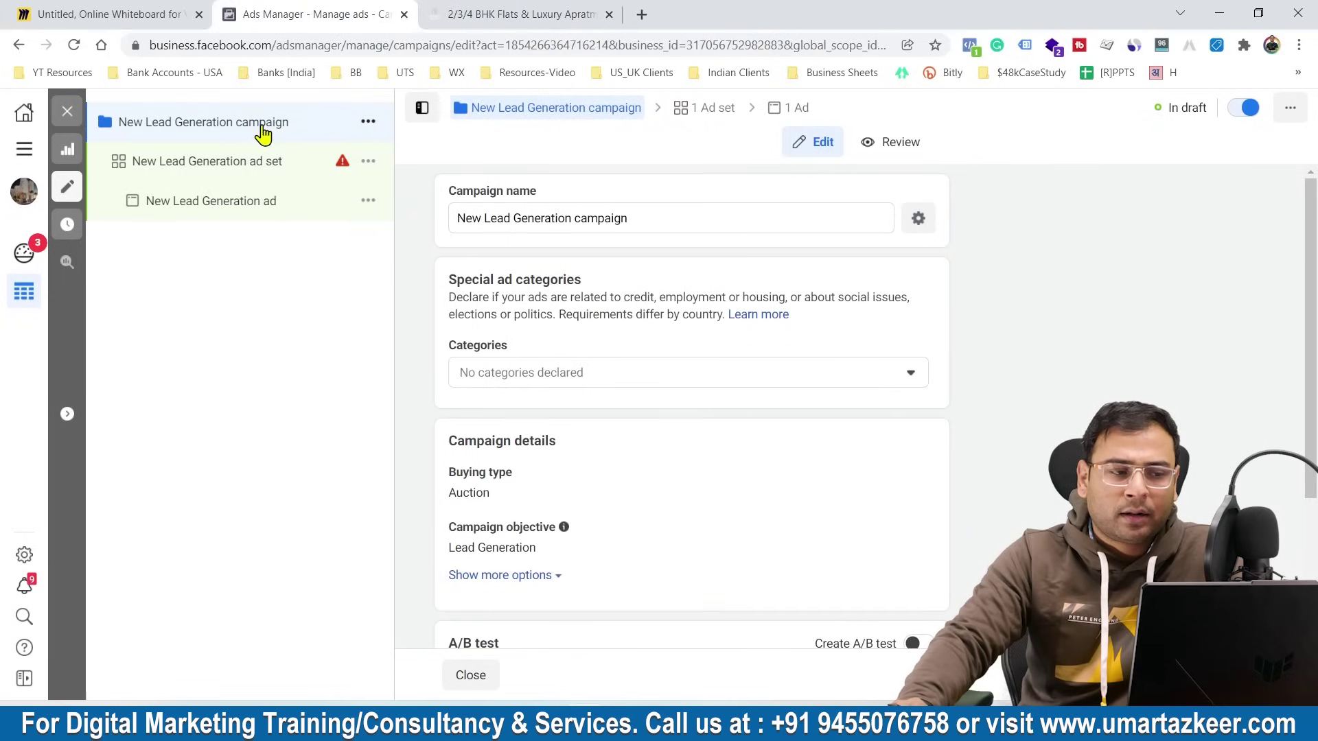
{"action": "left_click", "coordinate": [269, 164]}
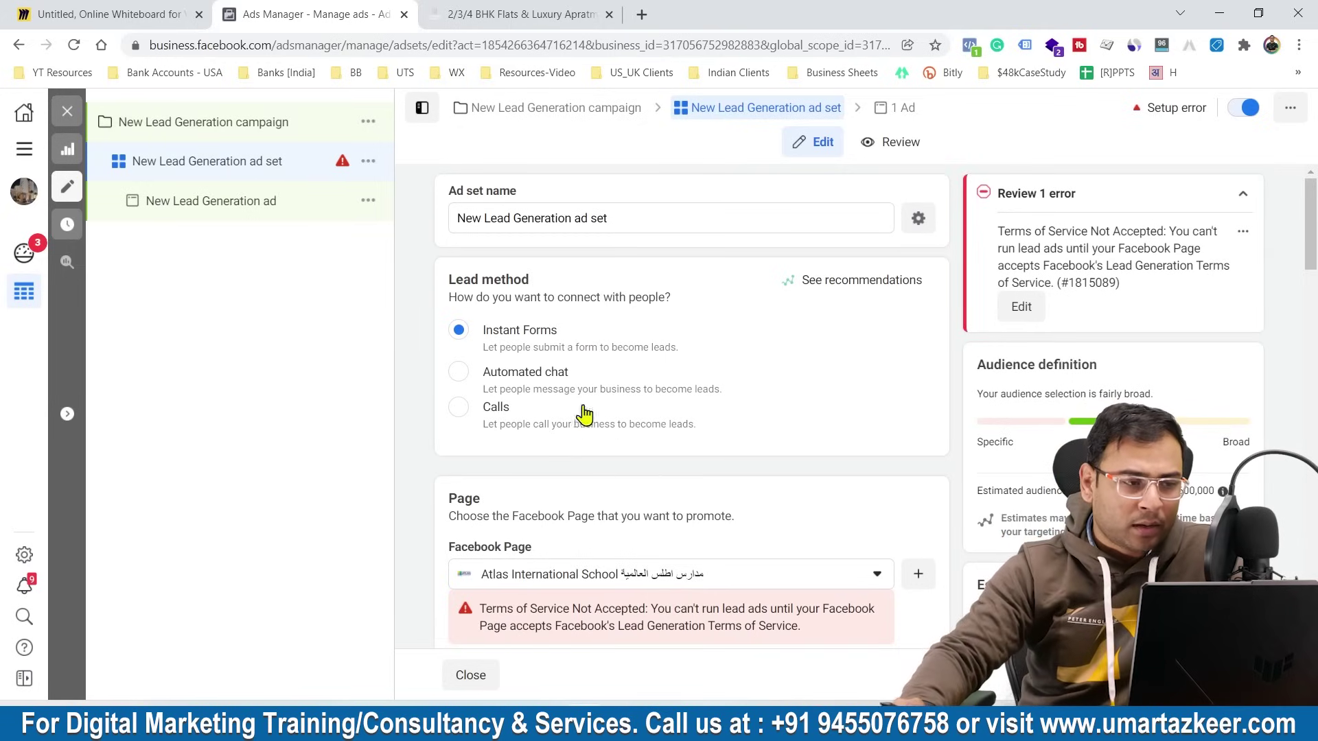
{"action": "left_click", "coordinate": [214, 139]}
{"action": "scroll", "coordinate": [700, 241], "scroll_direction": "down", "scroll_amount": 2}
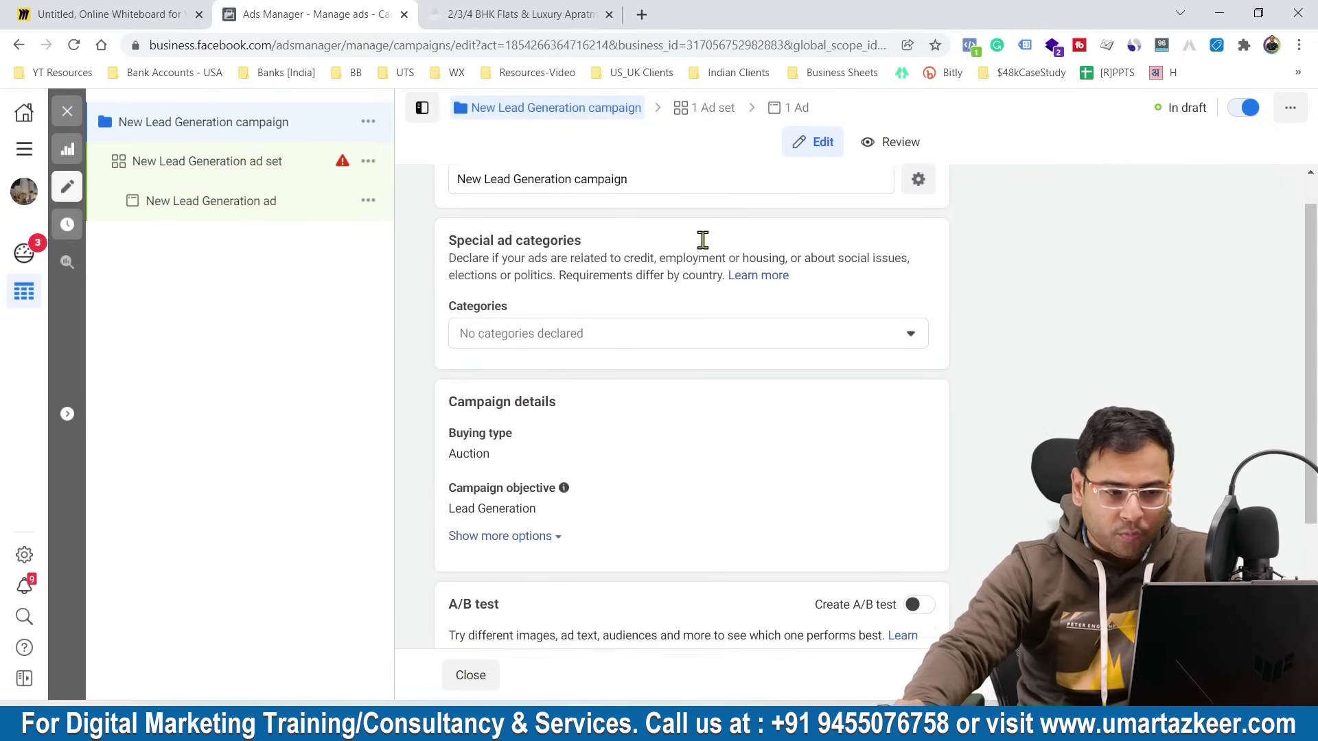
{"action": "scroll", "coordinate": [661, 225], "scroll_direction": "up", "scroll_amount": 2}
Name the campaign "LG_ColdAudience_07/01_" followed by the advertiser's first name
{"action": "triple_click", "coordinate": [662, 220]}
{"action": "type", "text": "LG_"}
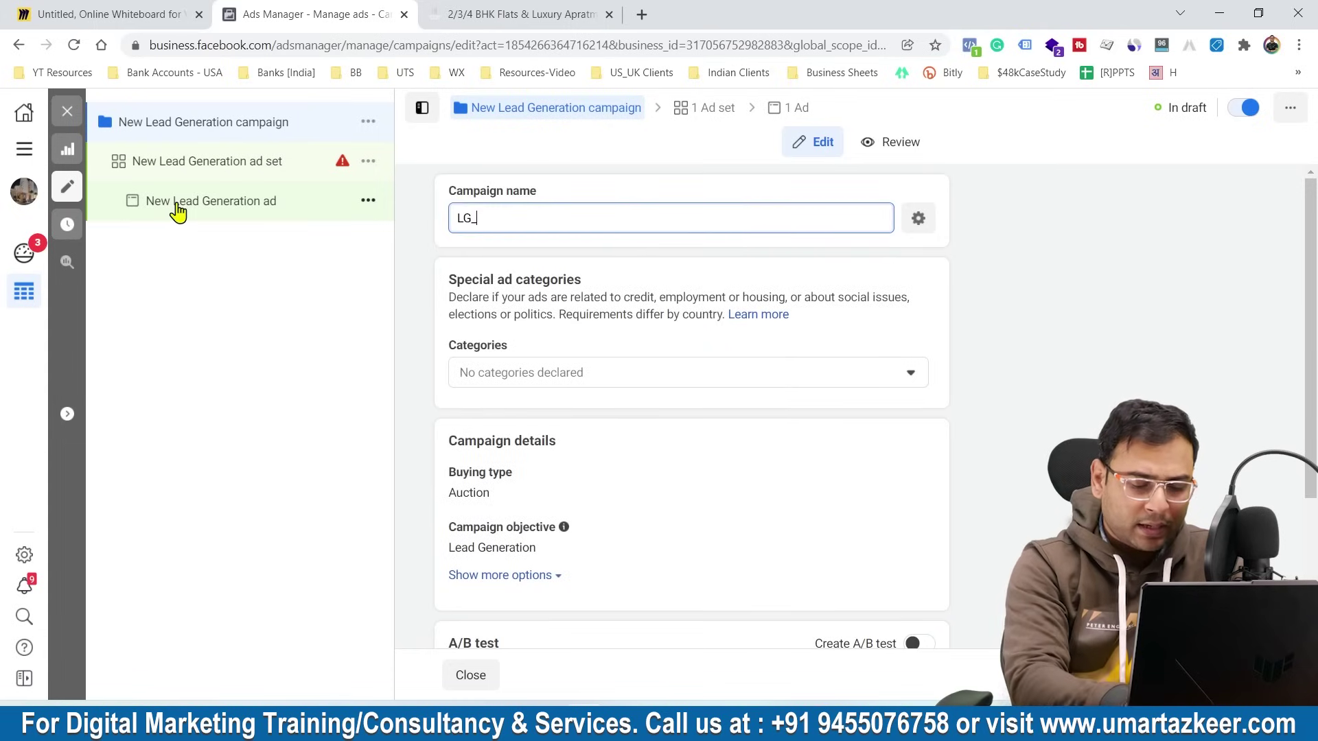
{"action": "type", "text": "ColdAudience"}
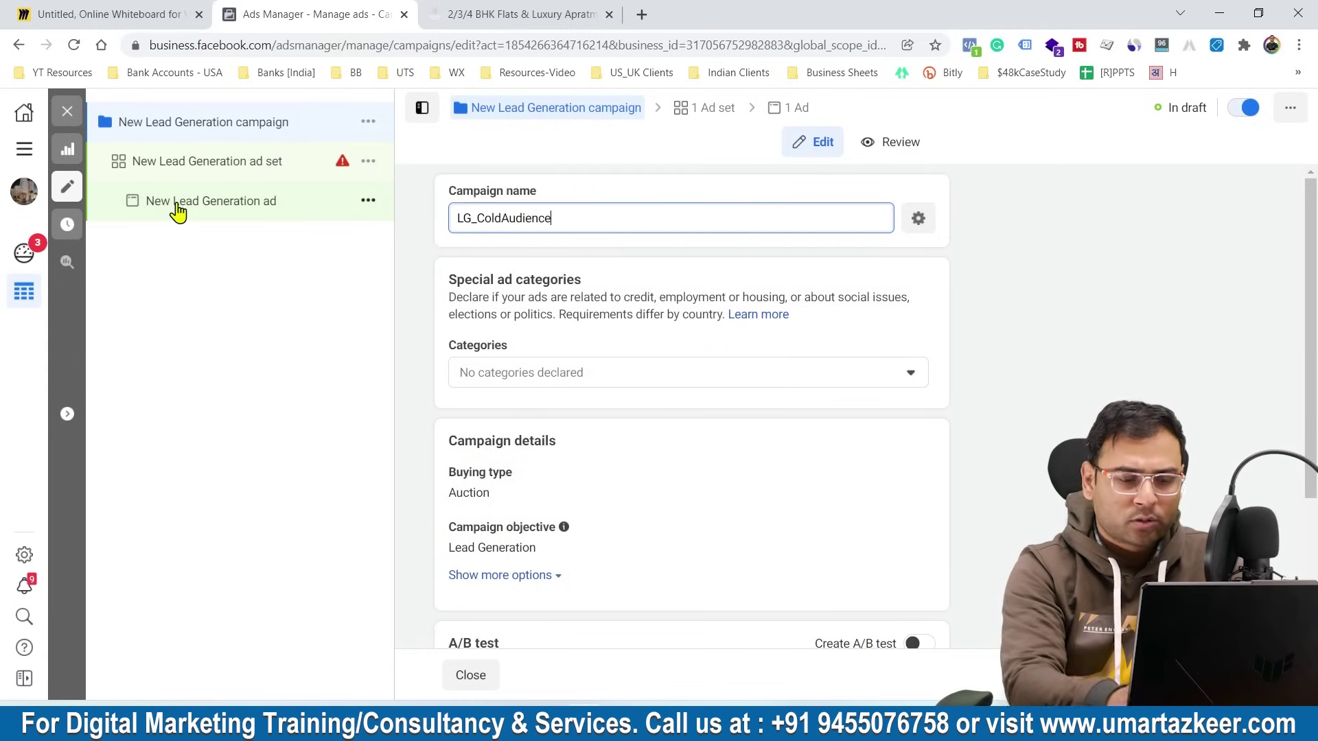
{"action": "type", "text": "_07/01"}
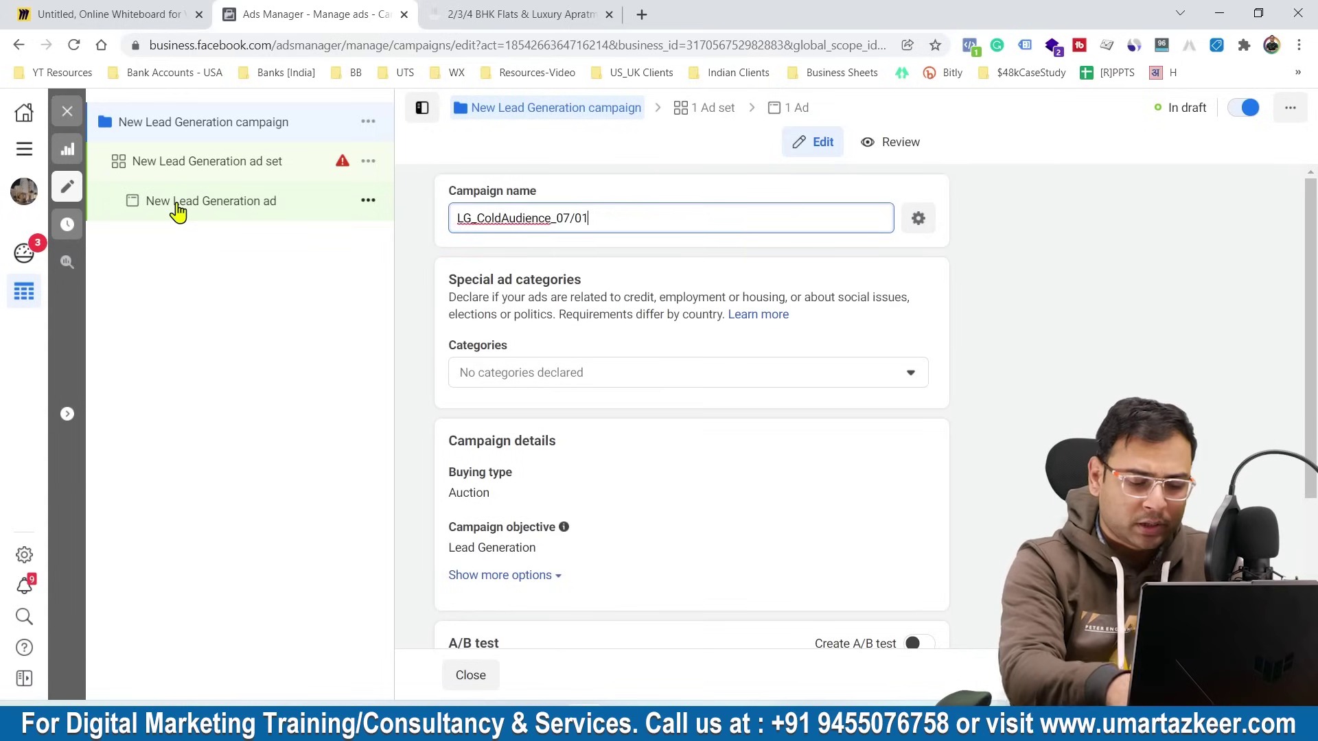
{"action": "type", "text": "_Umar"}
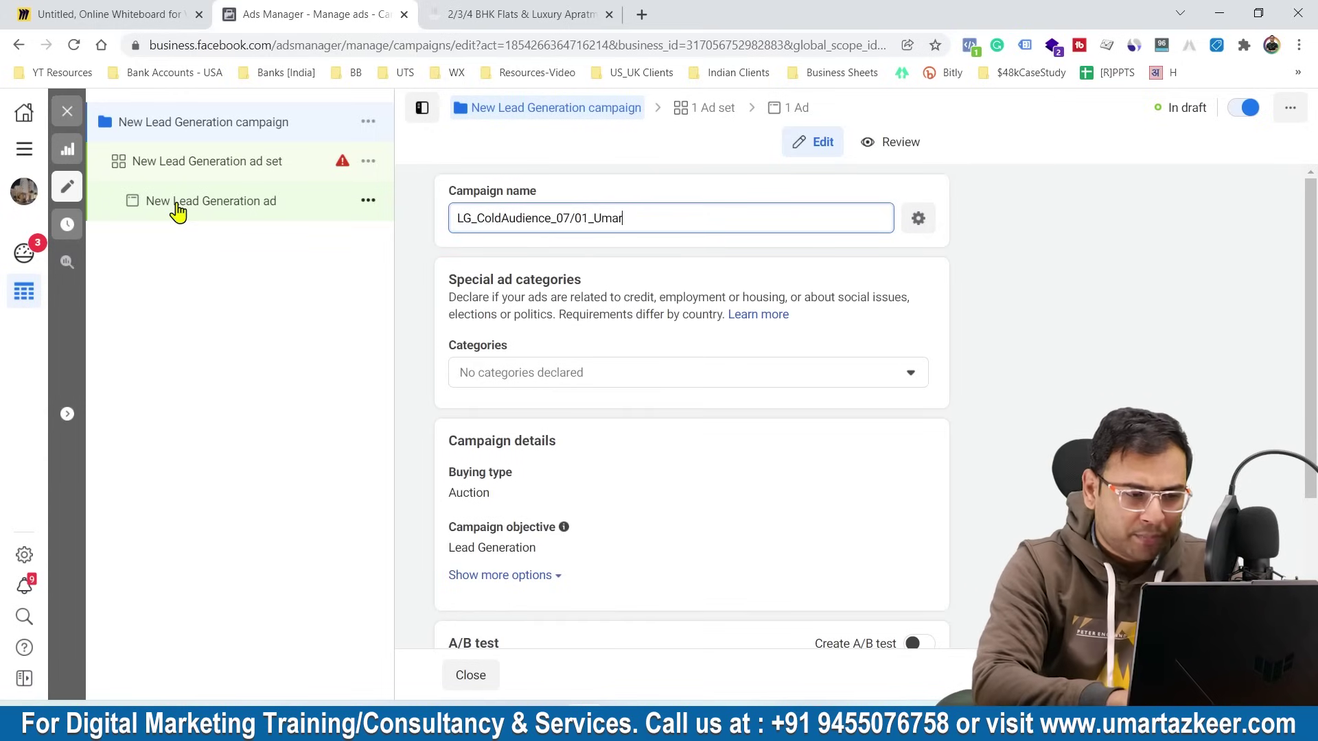
Proceed to the ad set settings and name the ad set "CA_Luxury_07/01"
{"action": "scroll", "coordinate": [713, 439], "scroll_direction": "down", "scroll_amount": 3}
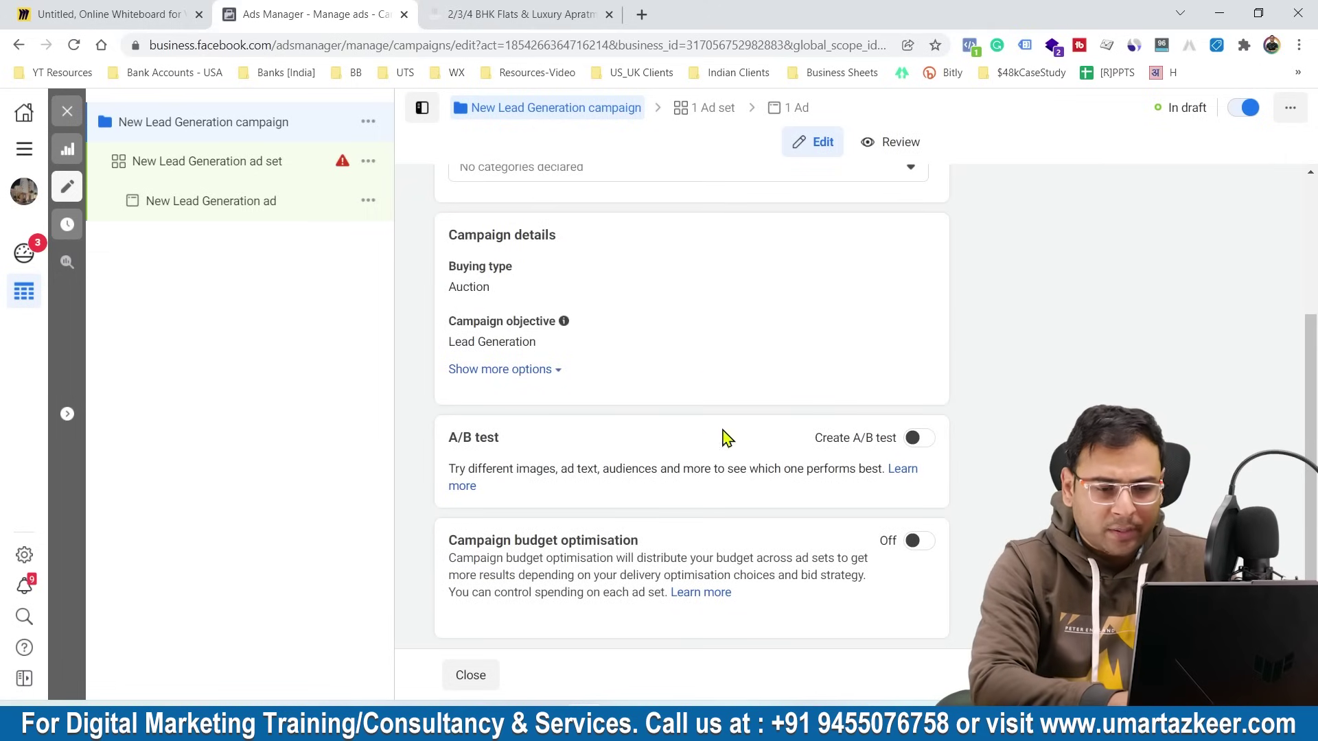
{"action": "left_click", "coordinate": [1233, 675]}
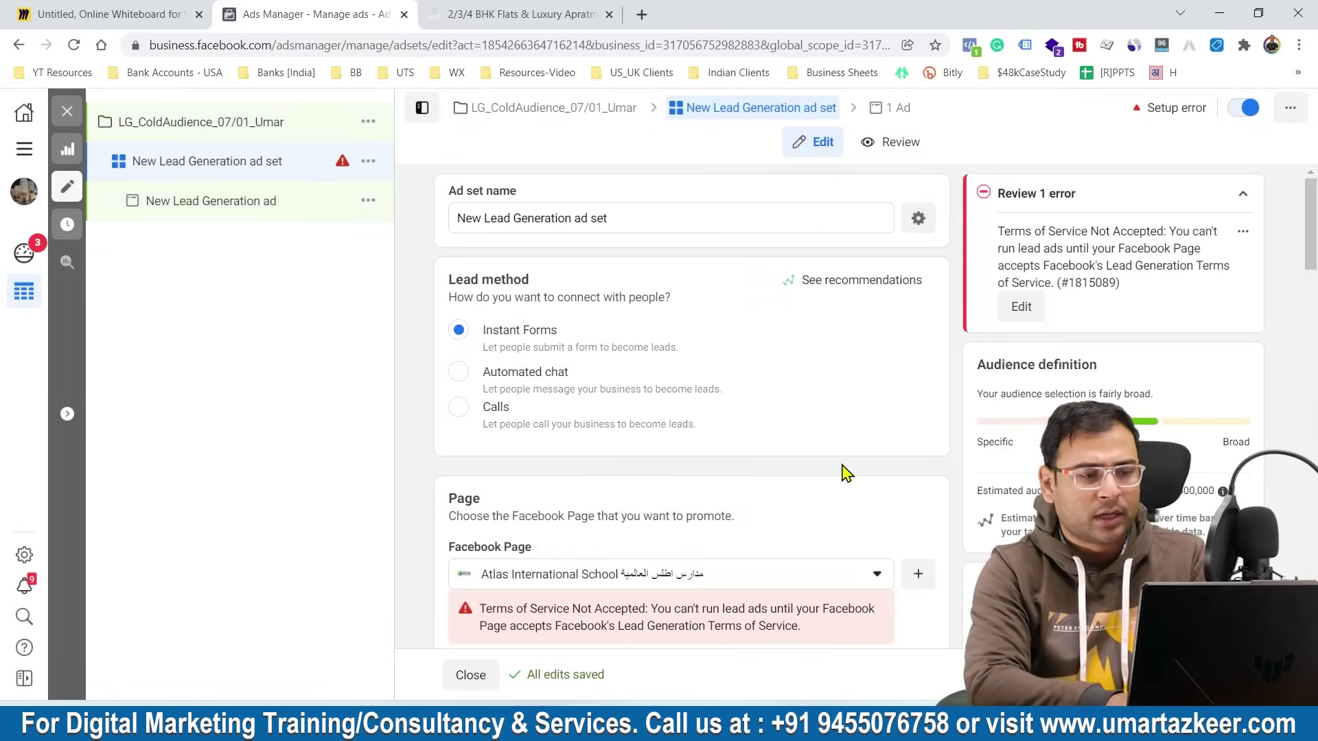
{"action": "triple_click", "coordinate": [561, 212]}
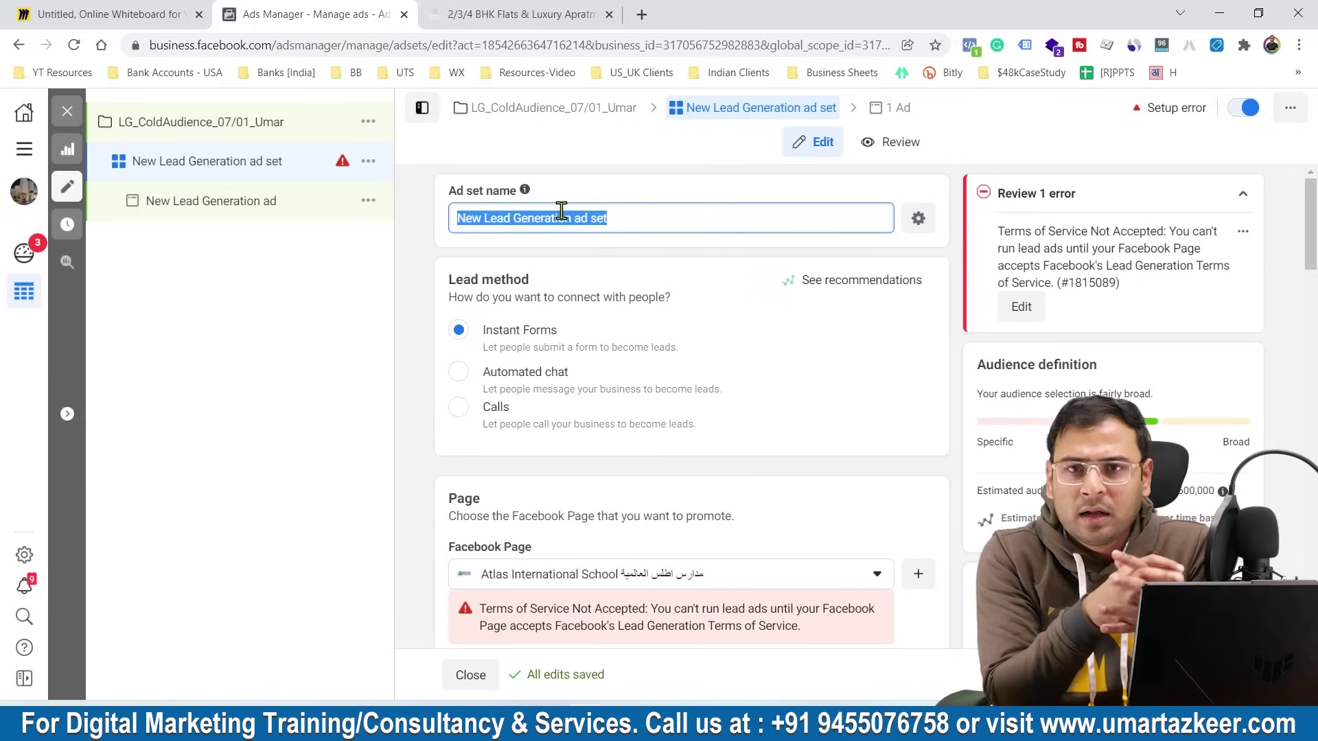
{"action": "type", "text": "Ca"}
{"action": "key", "text": "BackSpace"}
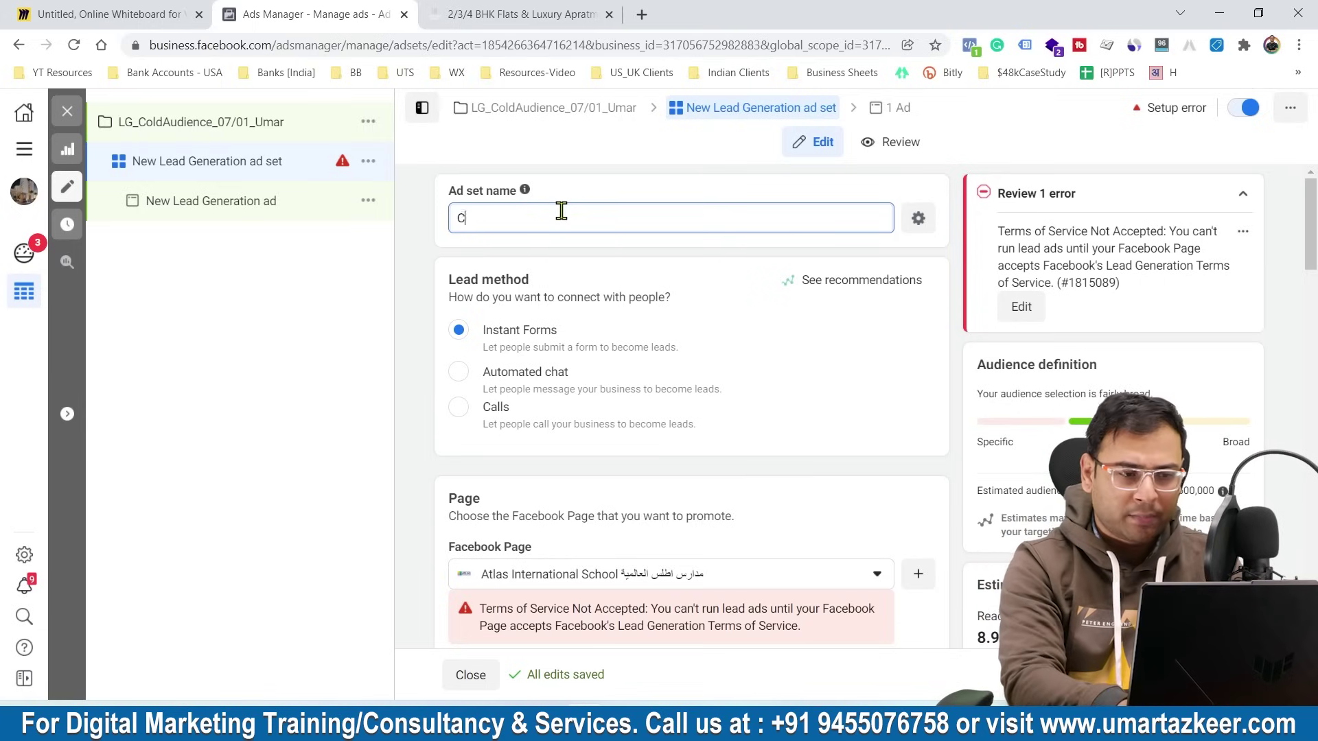
{"action": "type", "text": "A+"}
{"action": "key", "text": "BackSpace"}
{"action": "type", "text": "_"}
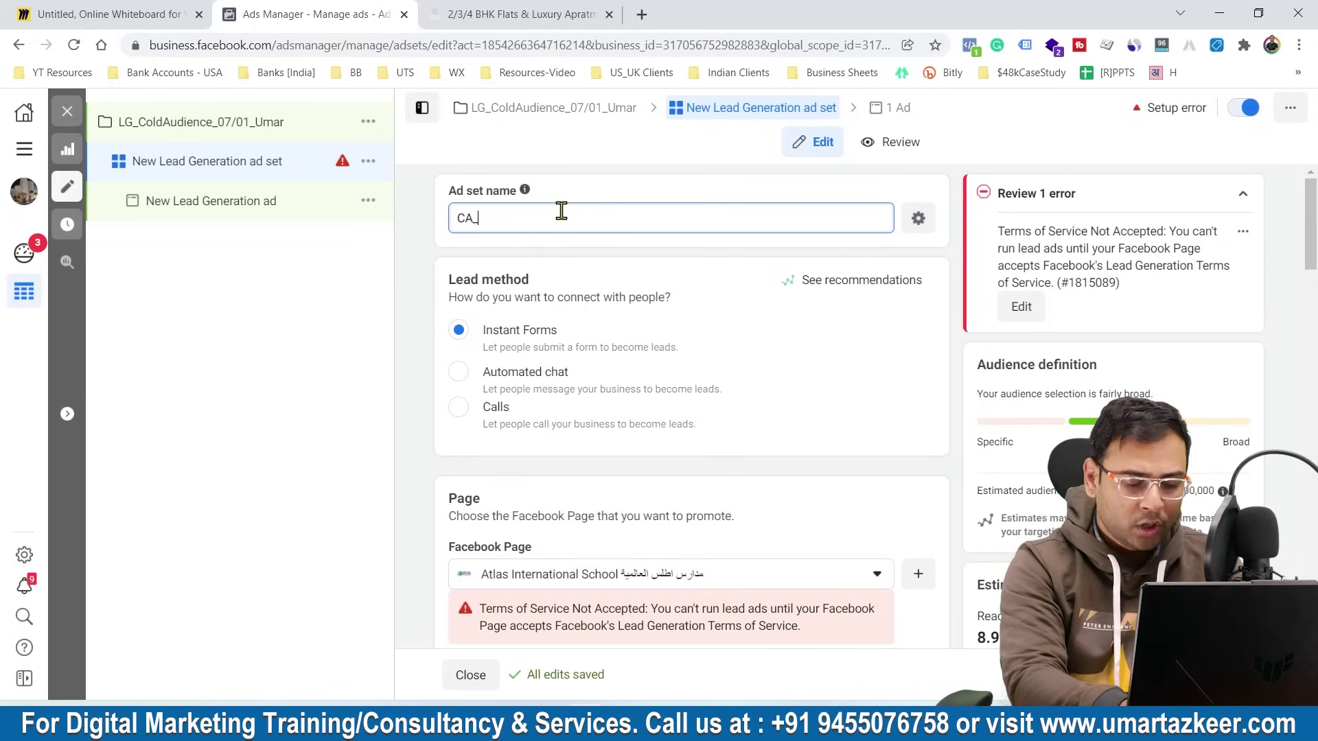
{"action": "type", "text": "Luxury"}
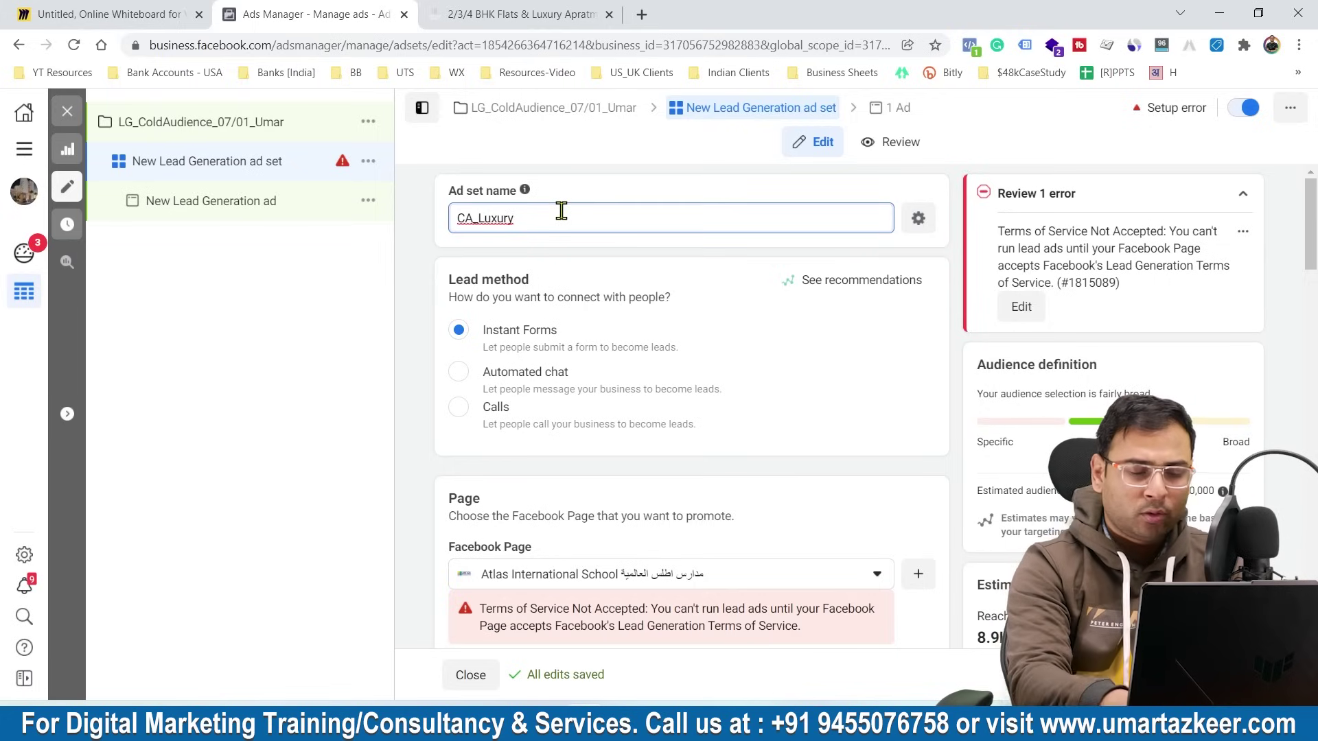
{"action": "type", "text": "_"}
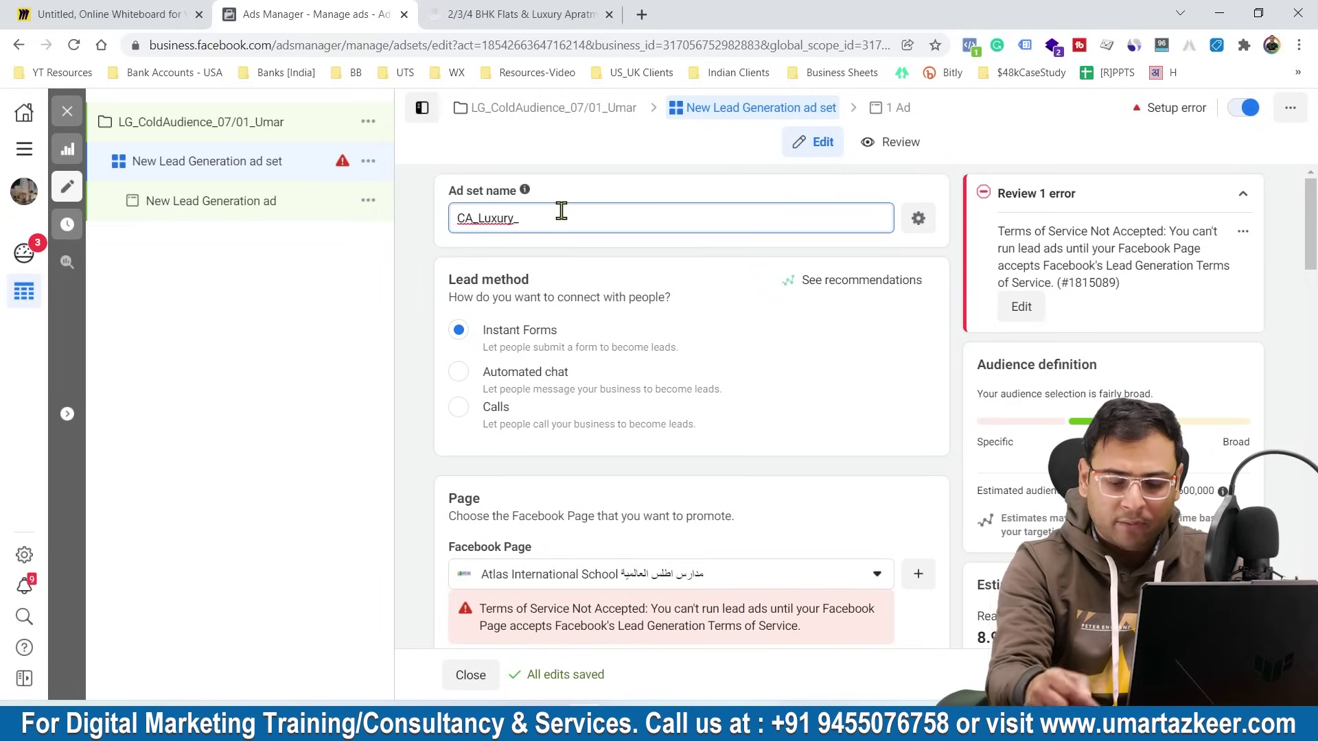
{"action": "type", "text": "07/01"}
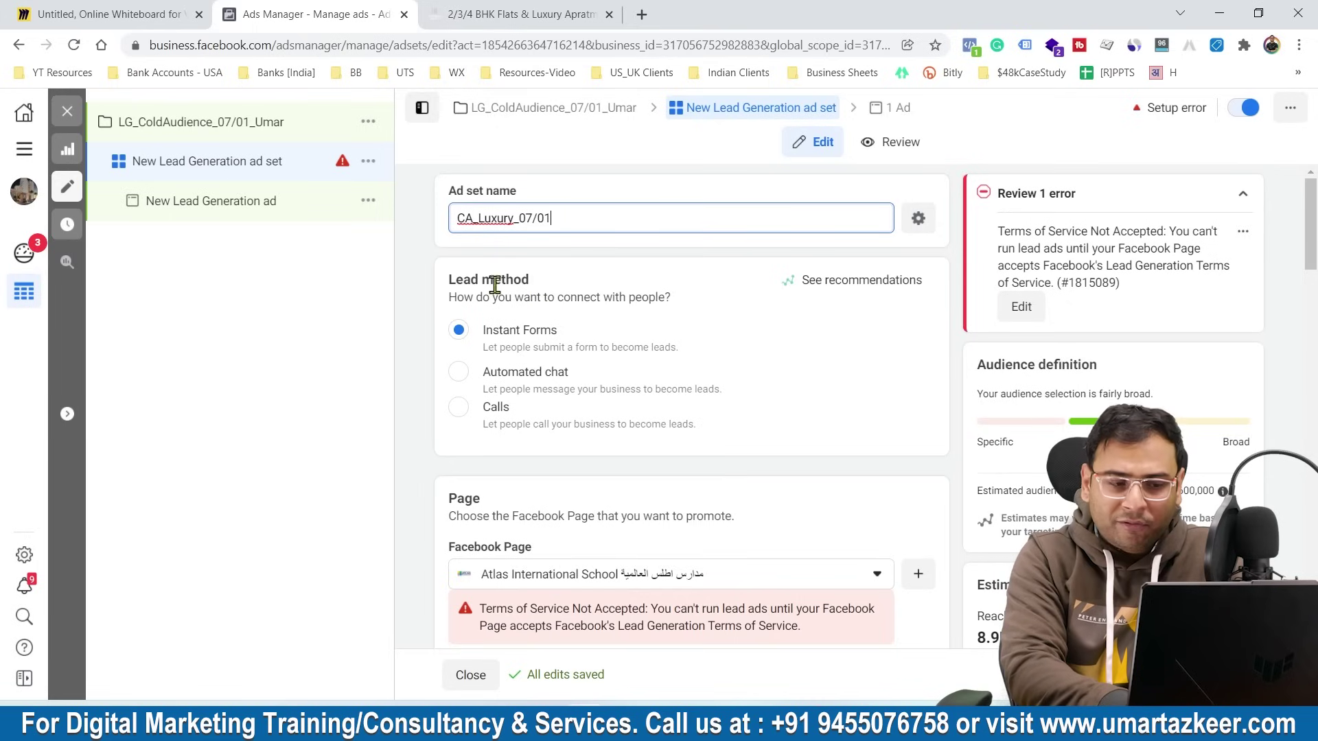
Choose Uptown Skylla as the Facebook Page to promote and dismiss the Lead Ads Terms notice
{"action": "scroll", "coordinate": [663, 402], "scroll_direction": "down", "scroll_amount": 1}
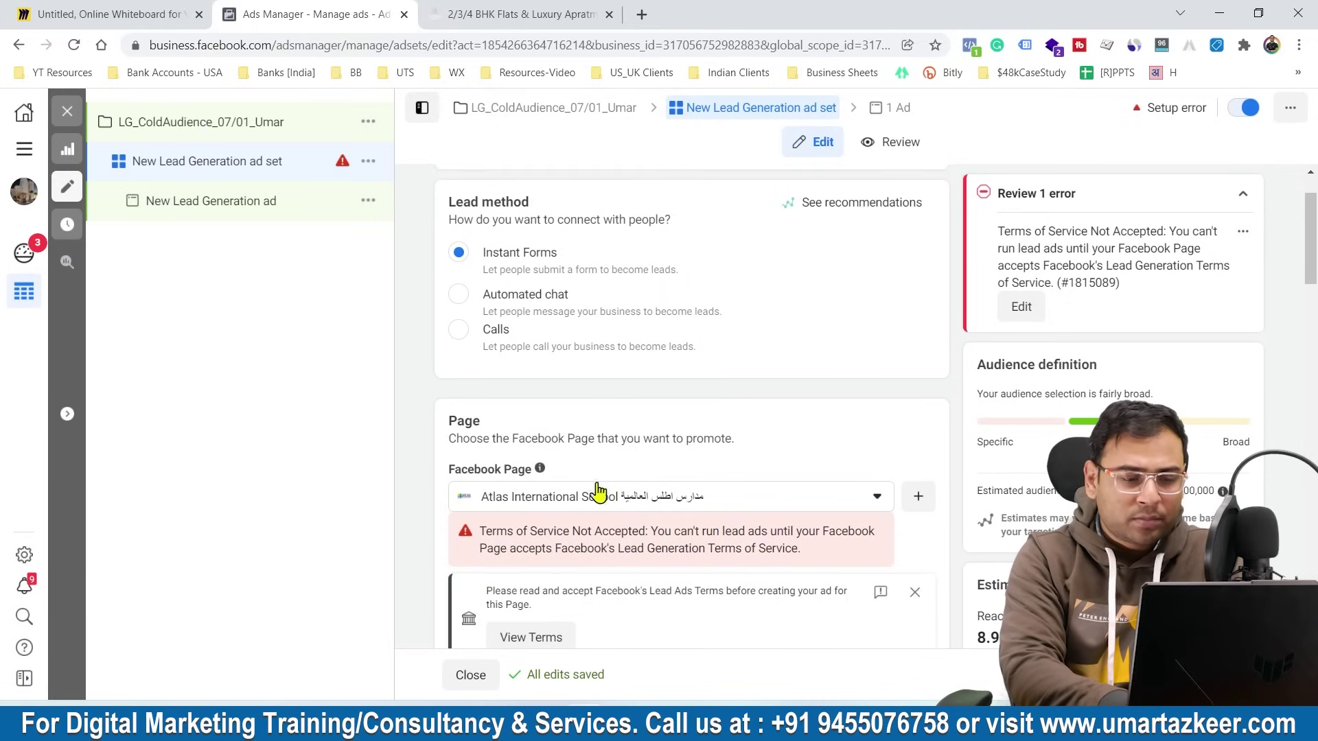
{"action": "left_click", "coordinate": [549, 503]}
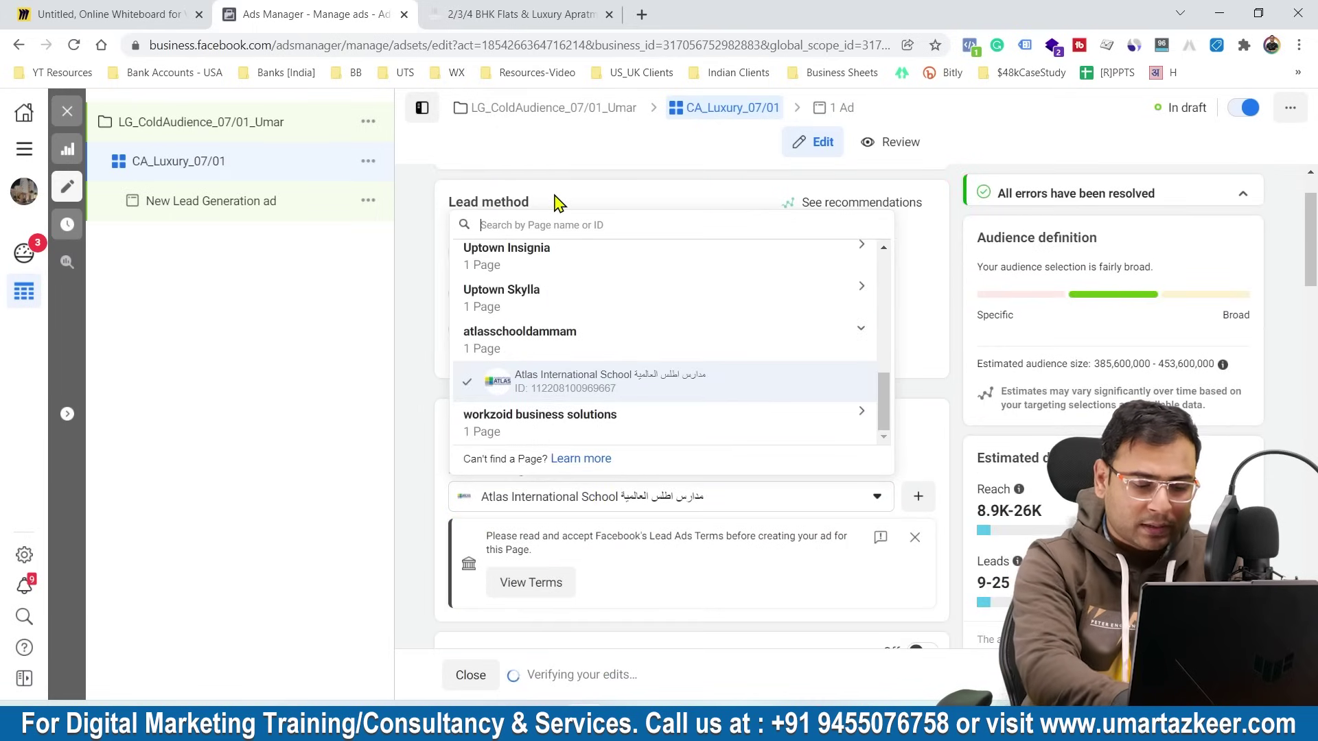
{"action": "type", "text": "uptow"}
{"action": "left_click", "coordinate": [532, 340]}
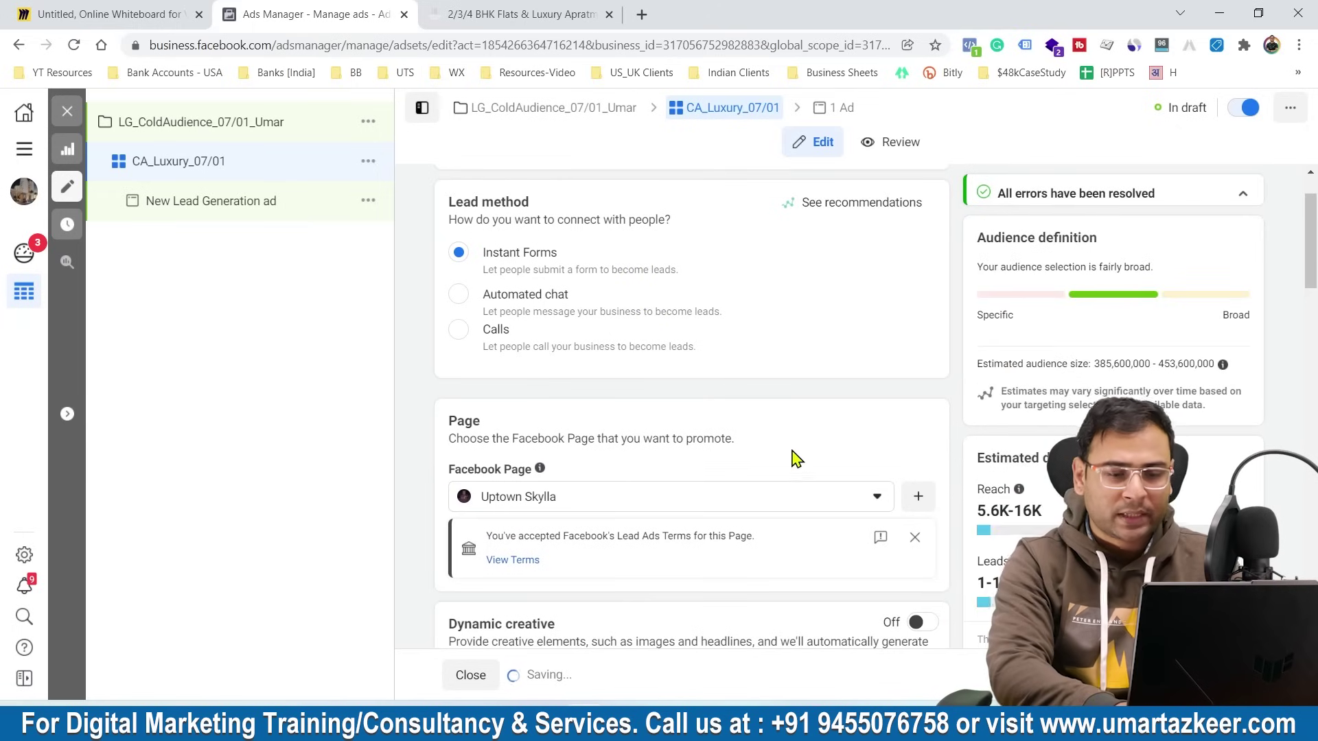
{"action": "left_click", "coordinate": [915, 537]}
Apply the saved audience QOL-Jammu to the ad set and review its location, age and interest targeting
{"action": "scroll", "coordinate": [696, 513], "scroll_direction": "down", "scroll_amount": 2}
{"action": "scroll", "coordinate": [697, 513], "scroll_direction": "down", "scroll_amount": 3}
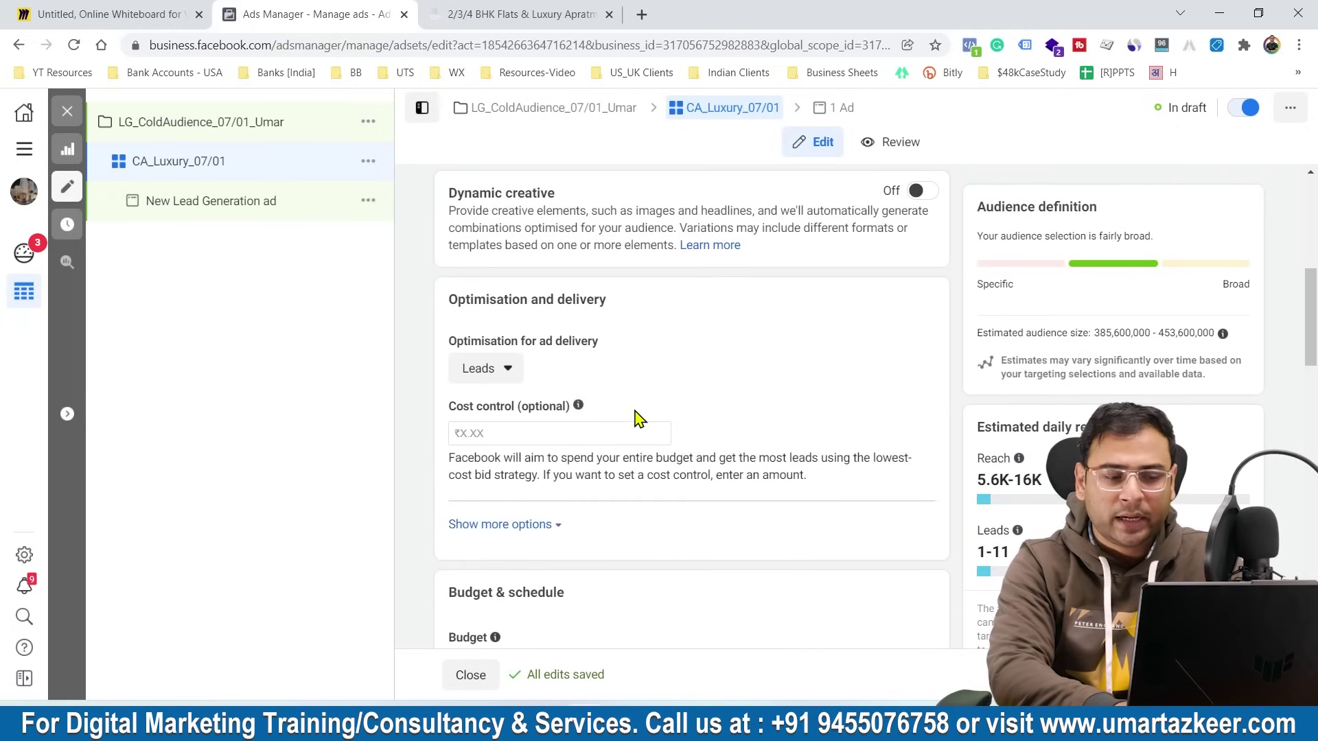
{"action": "scroll", "coordinate": [638, 419], "scroll_direction": "down", "scroll_amount": 2}
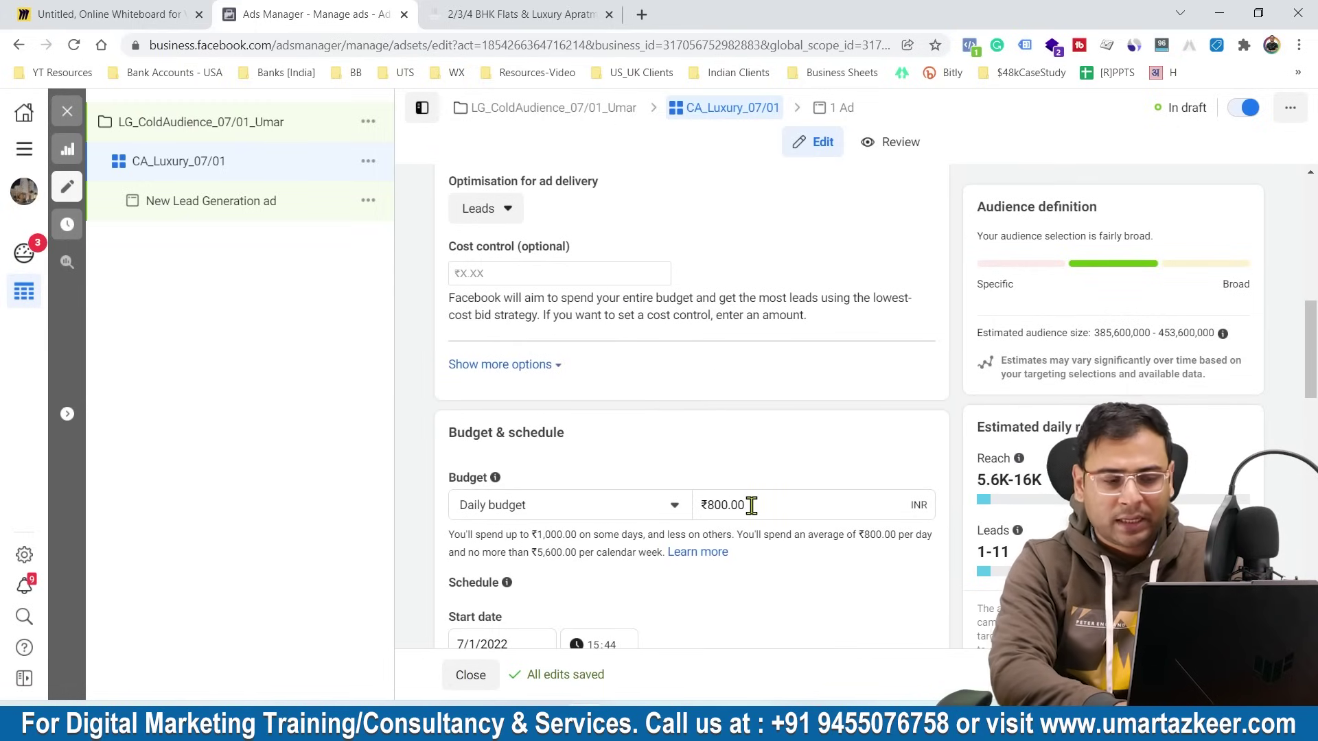
{"action": "scroll", "coordinate": [751, 505], "scroll_direction": "down", "scroll_amount": 8}
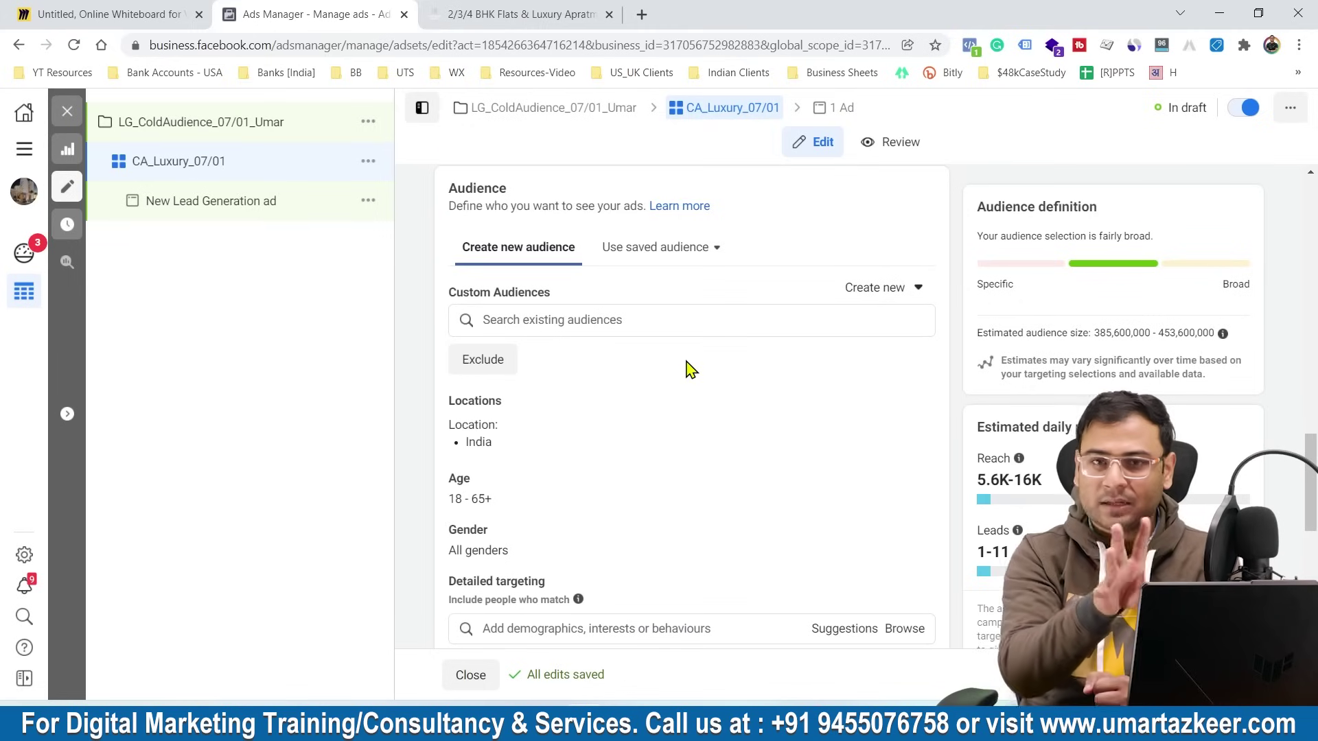
{"action": "scroll", "coordinate": [688, 369], "scroll_direction": "down", "scroll_amount": 1}
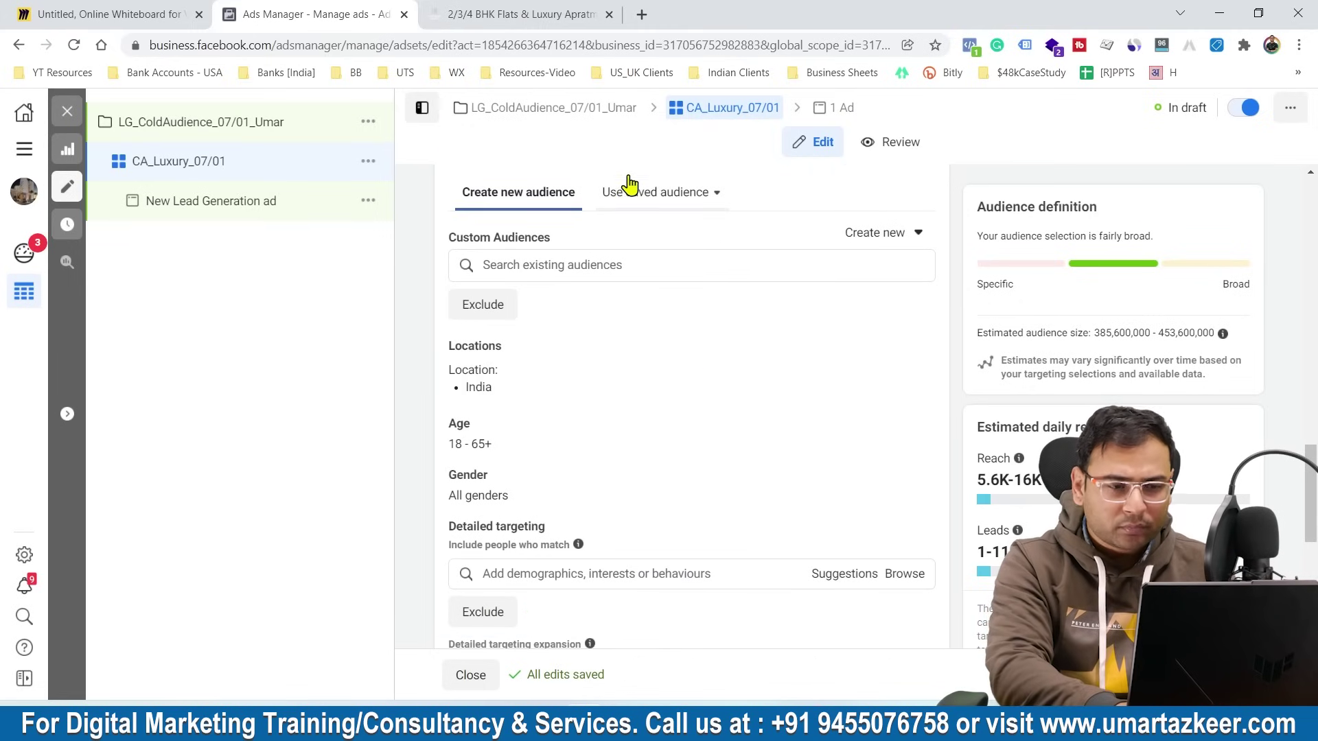
{"action": "left_click", "coordinate": [630, 200]}
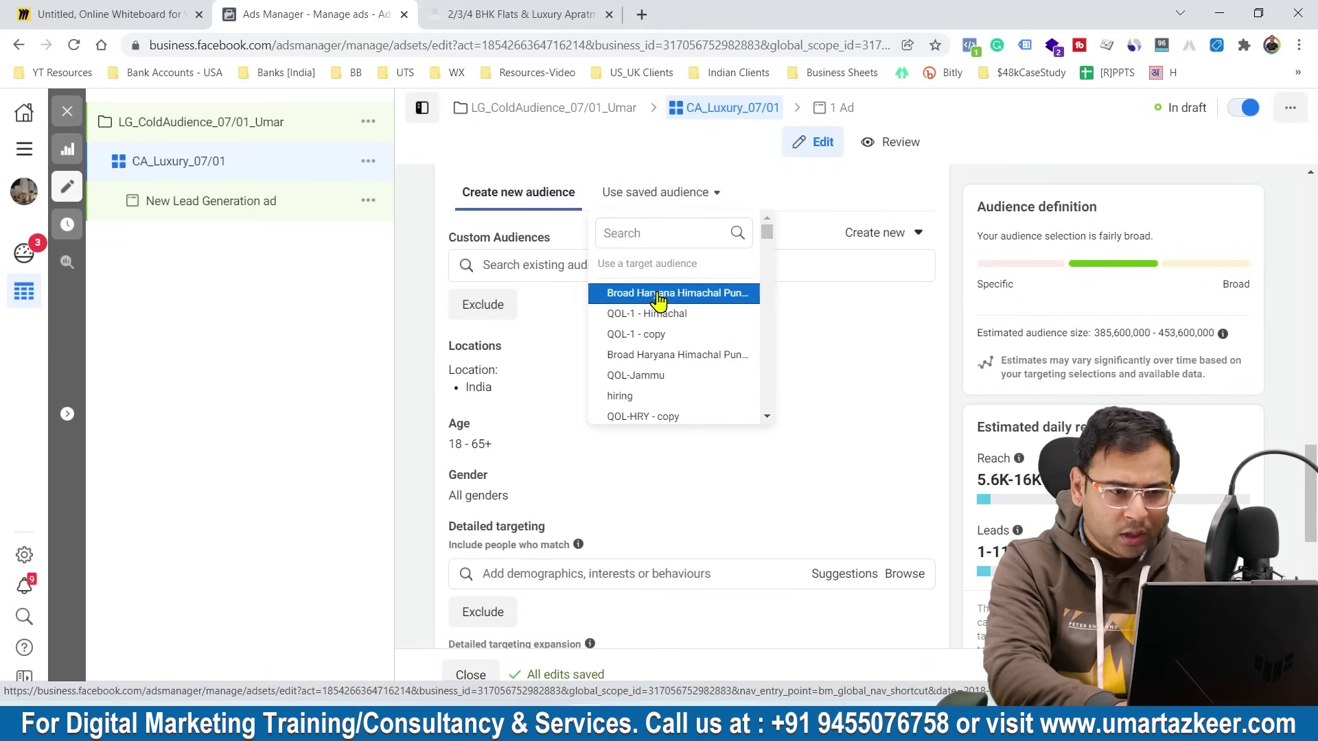
{"action": "left_click", "coordinate": [663, 377]}
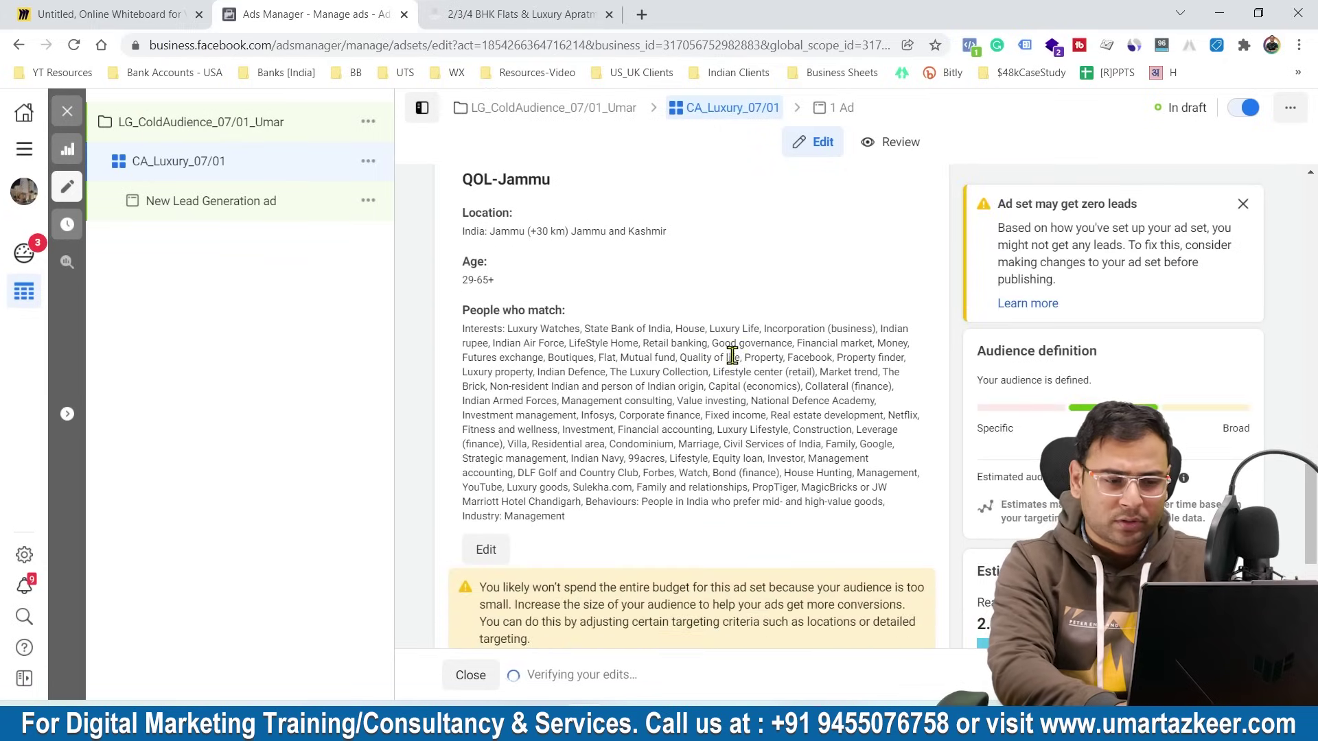
{"action": "scroll", "coordinate": [733, 364], "scroll_direction": "up", "scroll_amount": 2}
{"action": "scroll", "coordinate": [733, 364], "scroll_direction": "up", "scroll_amount": 2}
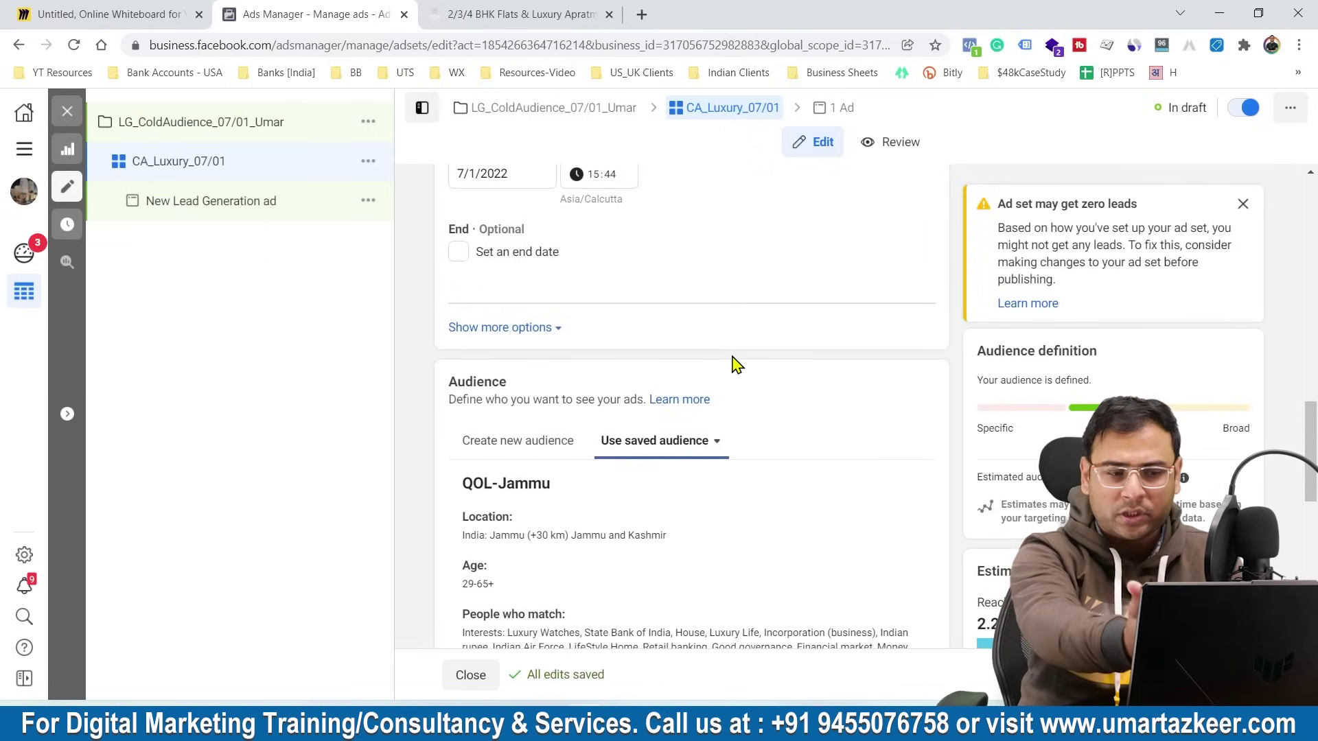
{"action": "scroll", "coordinate": [770, 465], "scroll_direction": "down", "scroll_amount": 5}
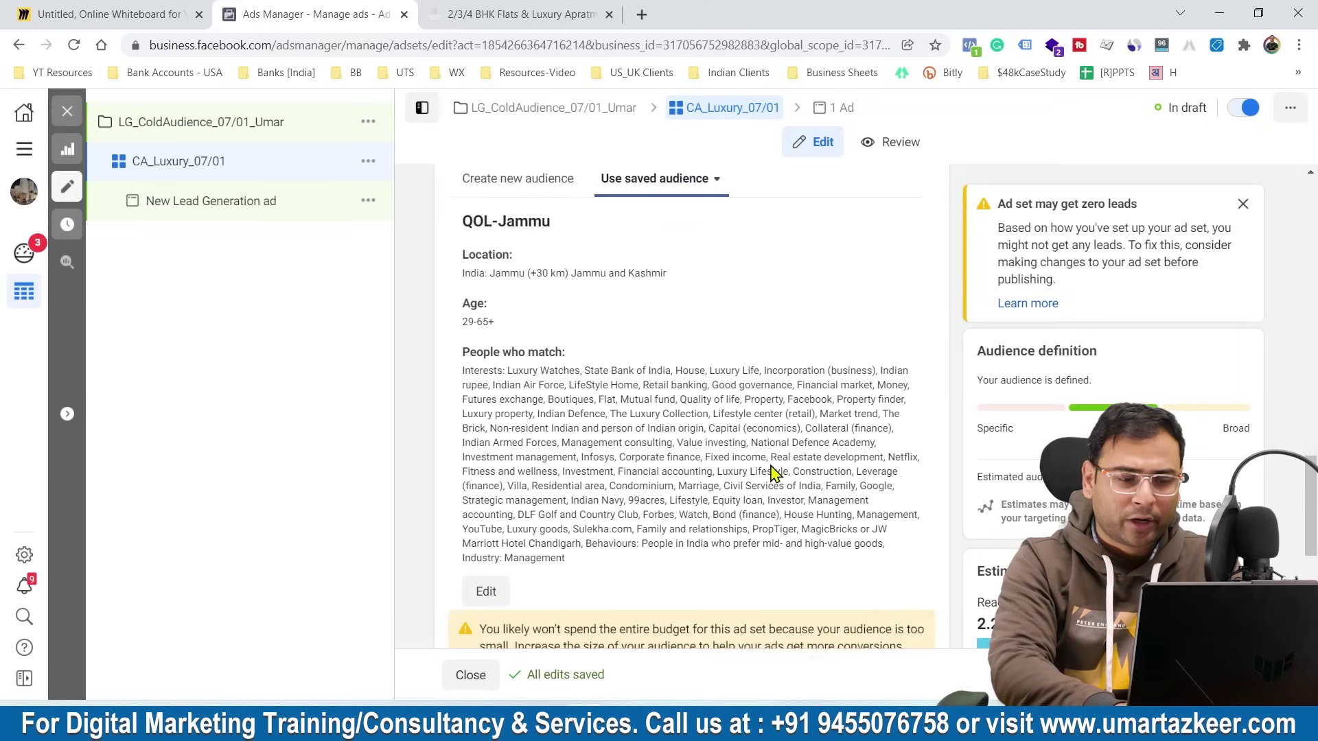
Switch the ad set to manual placements, exclude Audience Network from the platforms, and check the individual placements
{"action": "scroll", "coordinate": [770, 464], "scroll_direction": "down", "scroll_amount": 4}
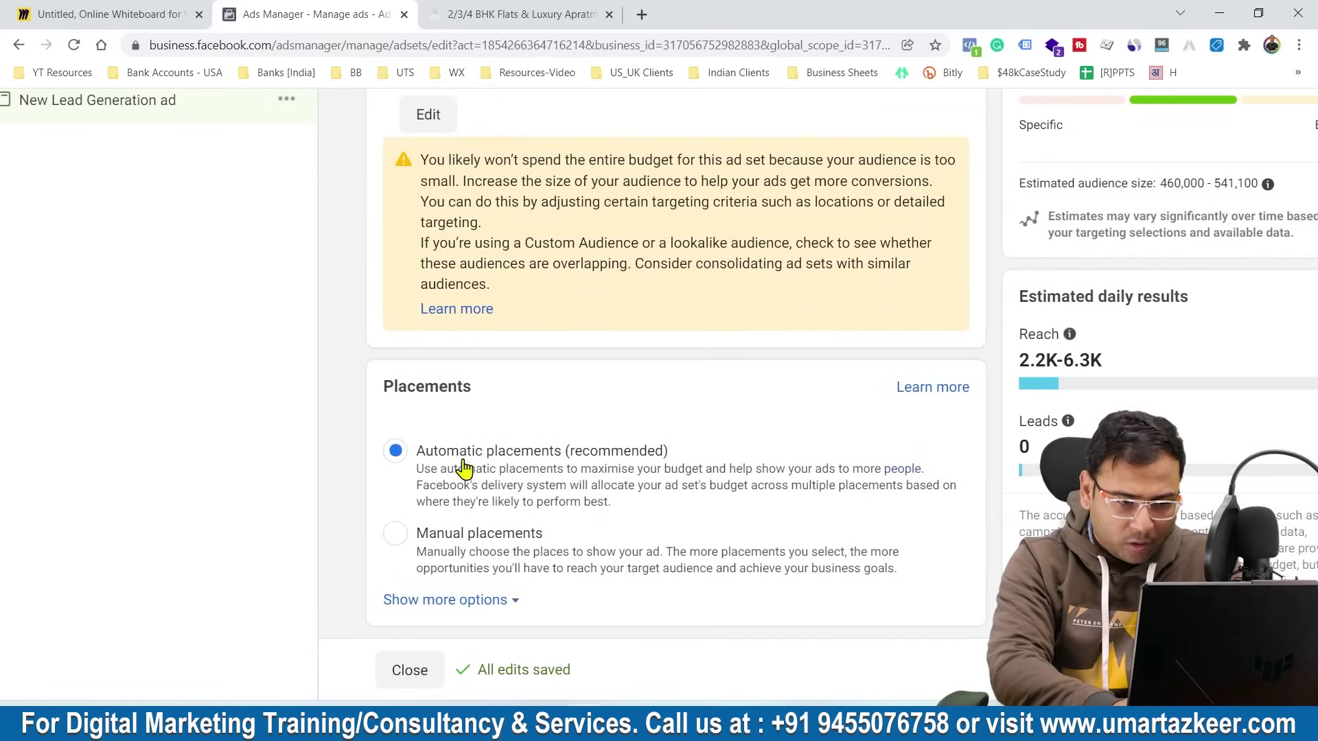
{"action": "left_click", "coordinate": [396, 533]}
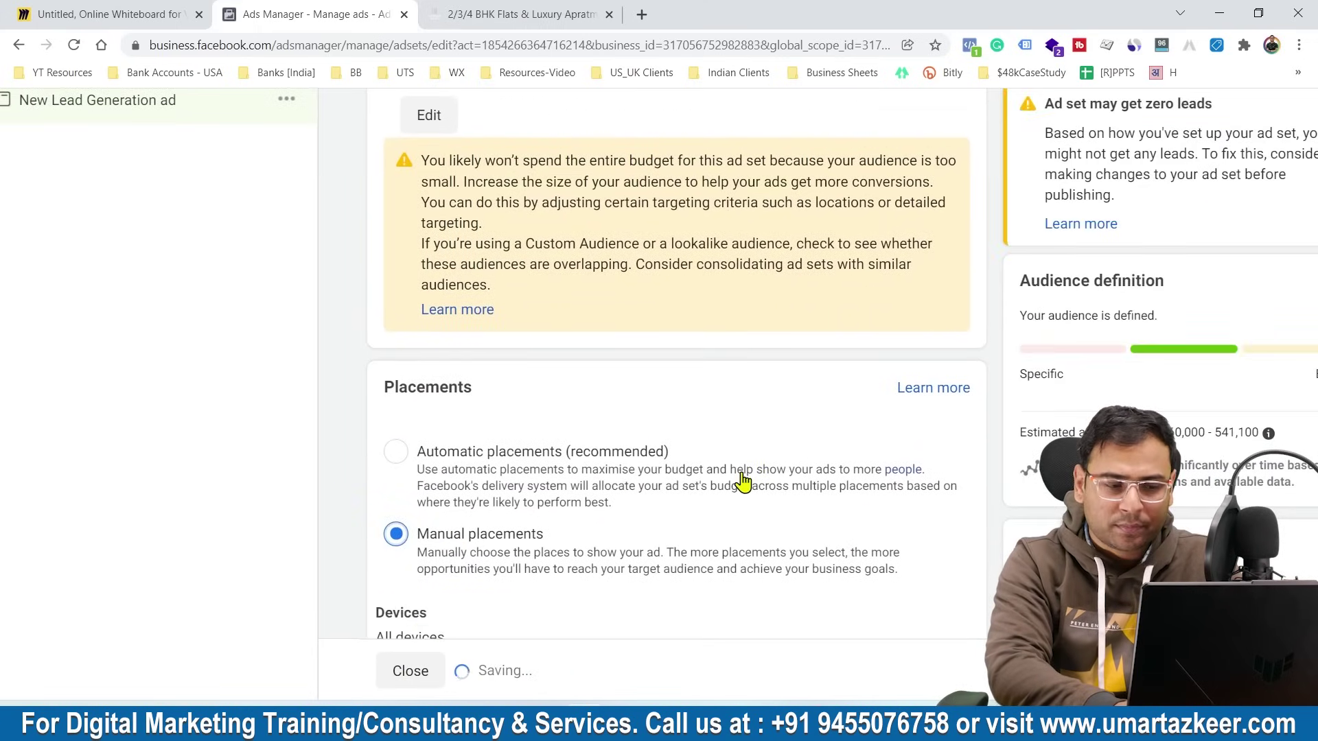
{"action": "scroll", "coordinate": [745, 479], "scroll_direction": "down", "scroll_amount": 3}
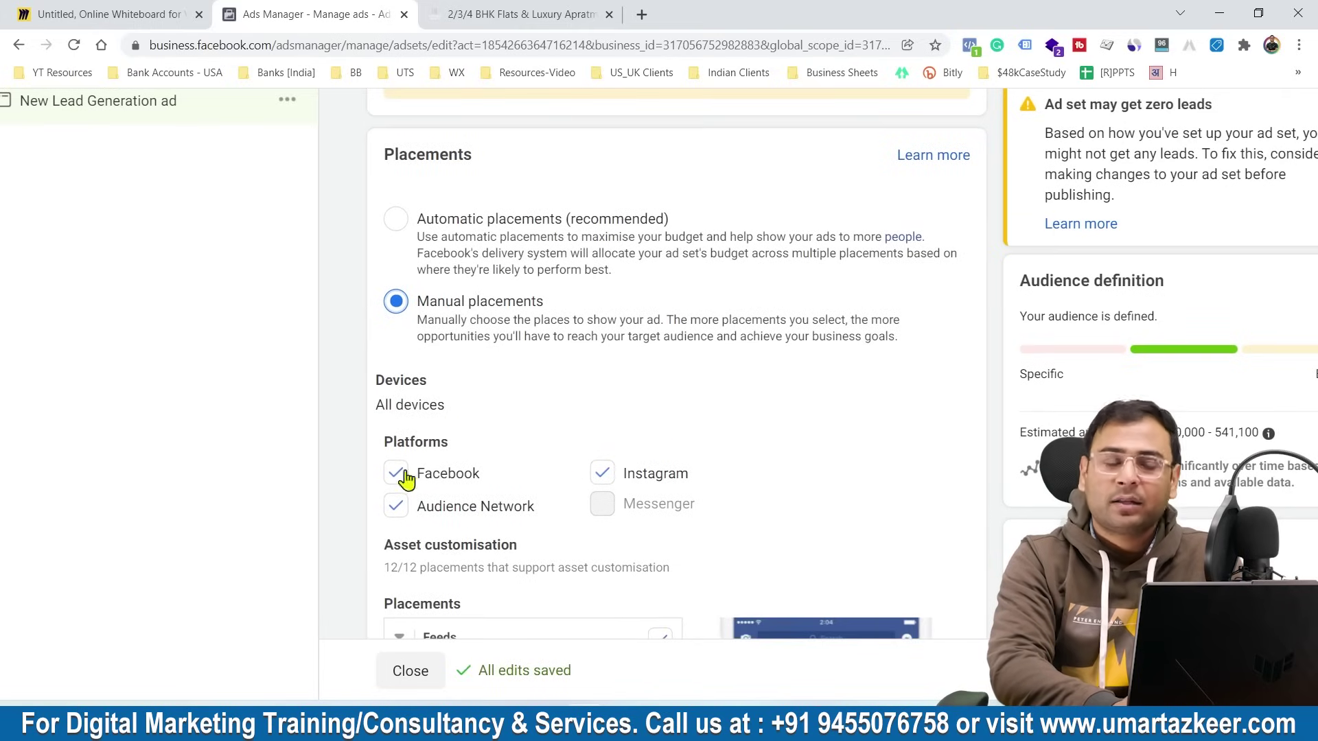
{"action": "scroll", "coordinate": [562, 479], "scroll_direction": "down", "scroll_amount": 2}
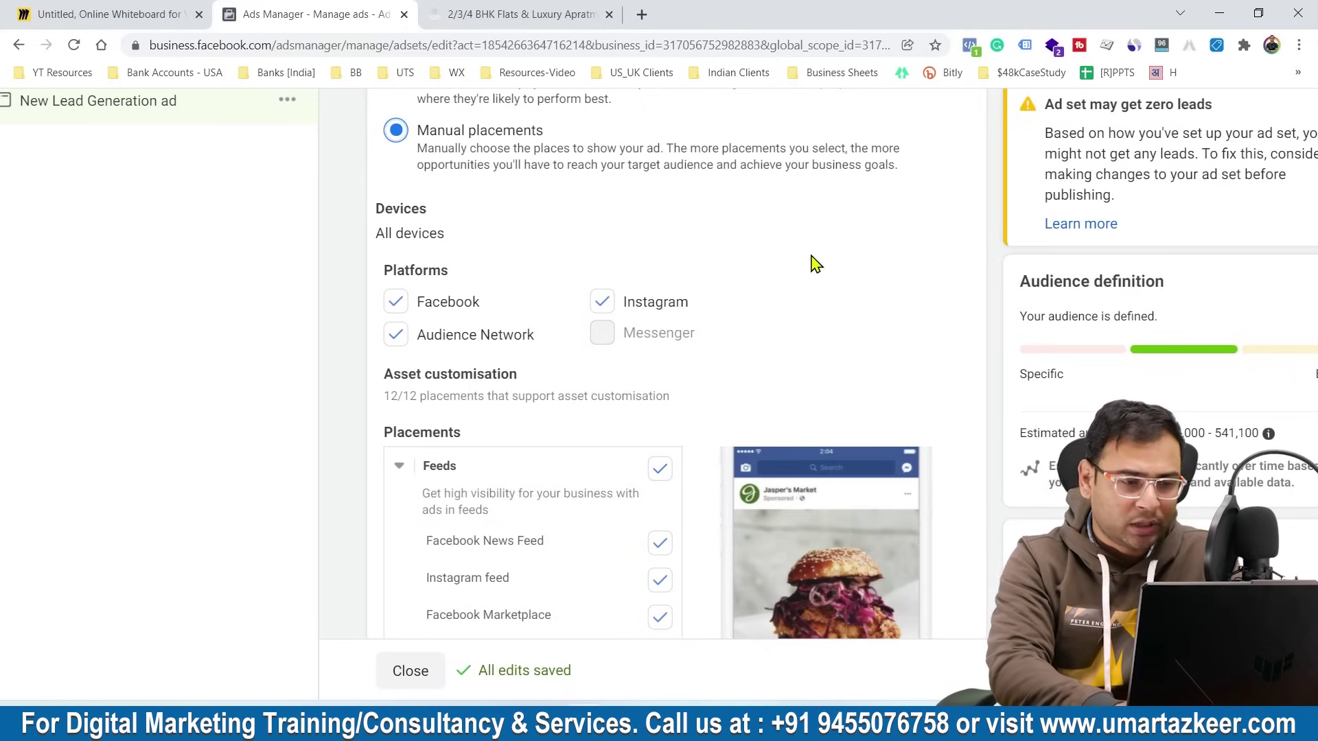
{"action": "left_click", "coordinate": [472, 340]}
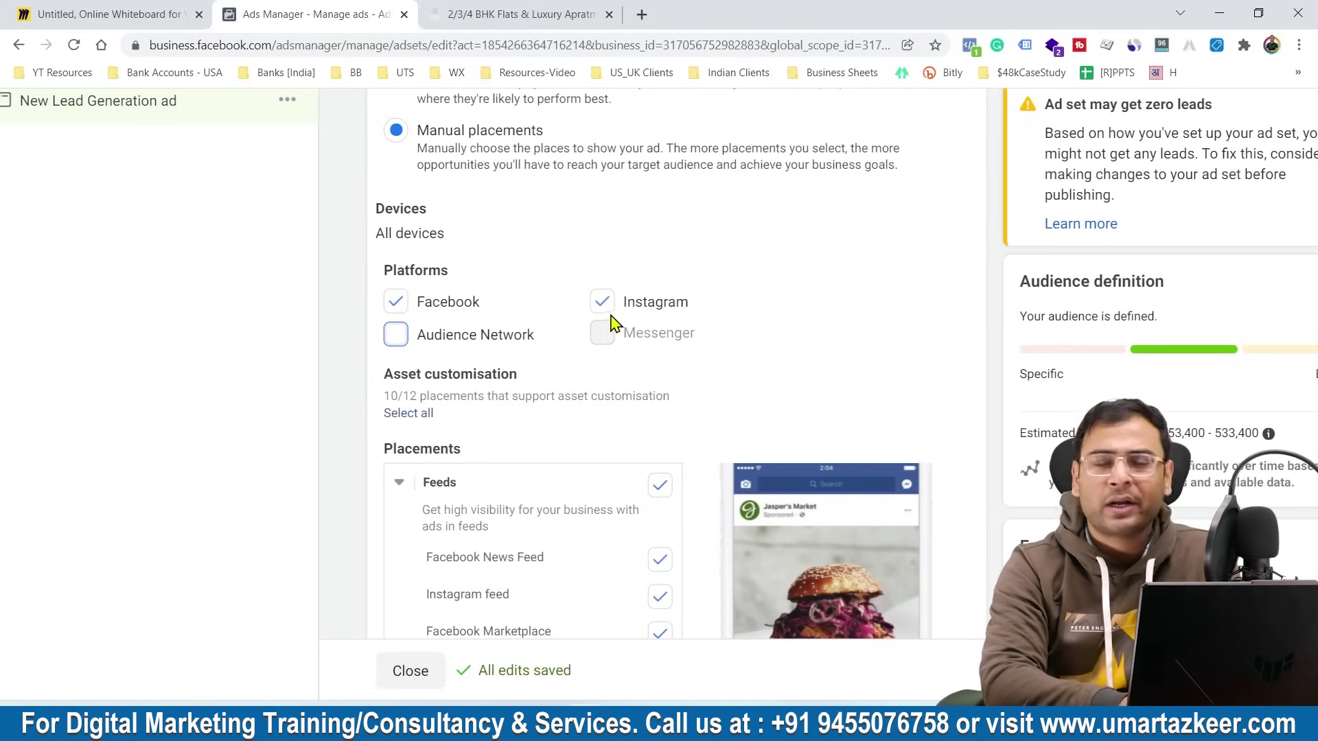
{"action": "scroll", "coordinate": [862, 285], "scroll_direction": "down", "scroll_amount": 2}
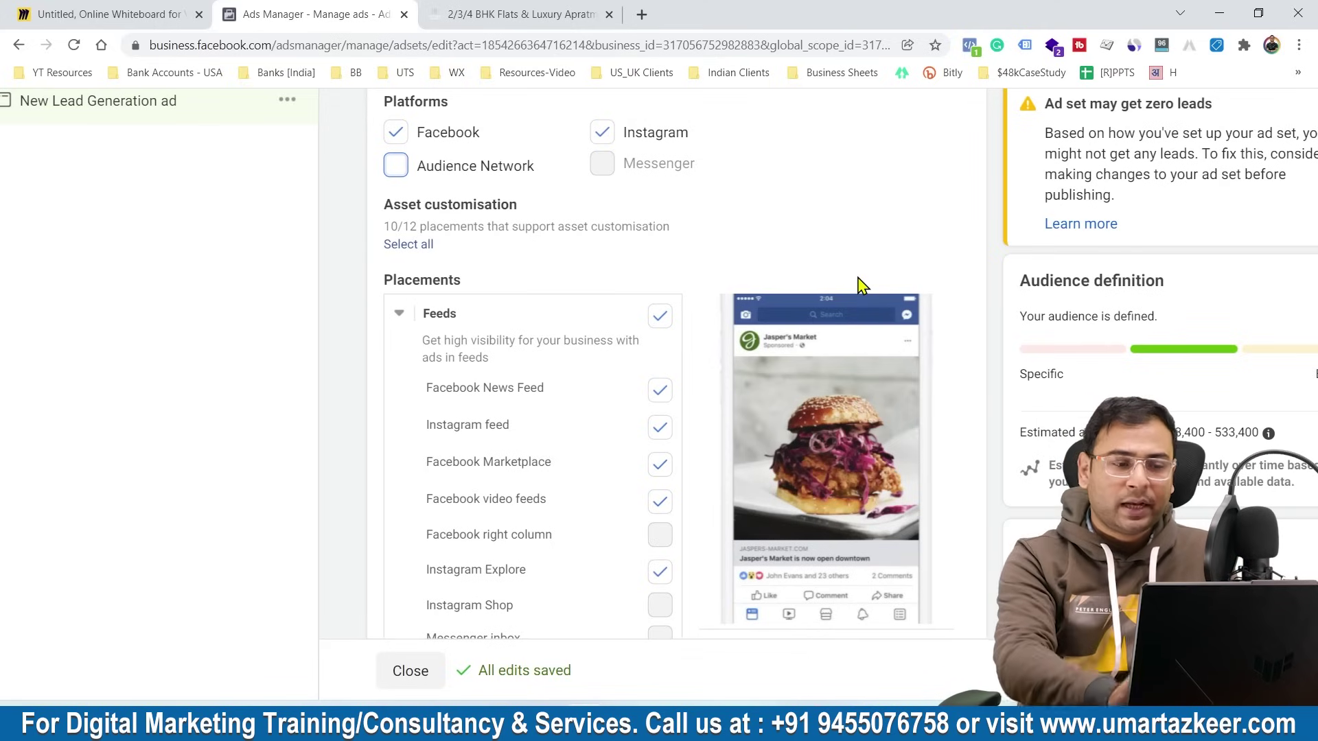
{"action": "scroll", "coordinate": [597, 357], "scroll_direction": "up", "scroll_amount": 5}
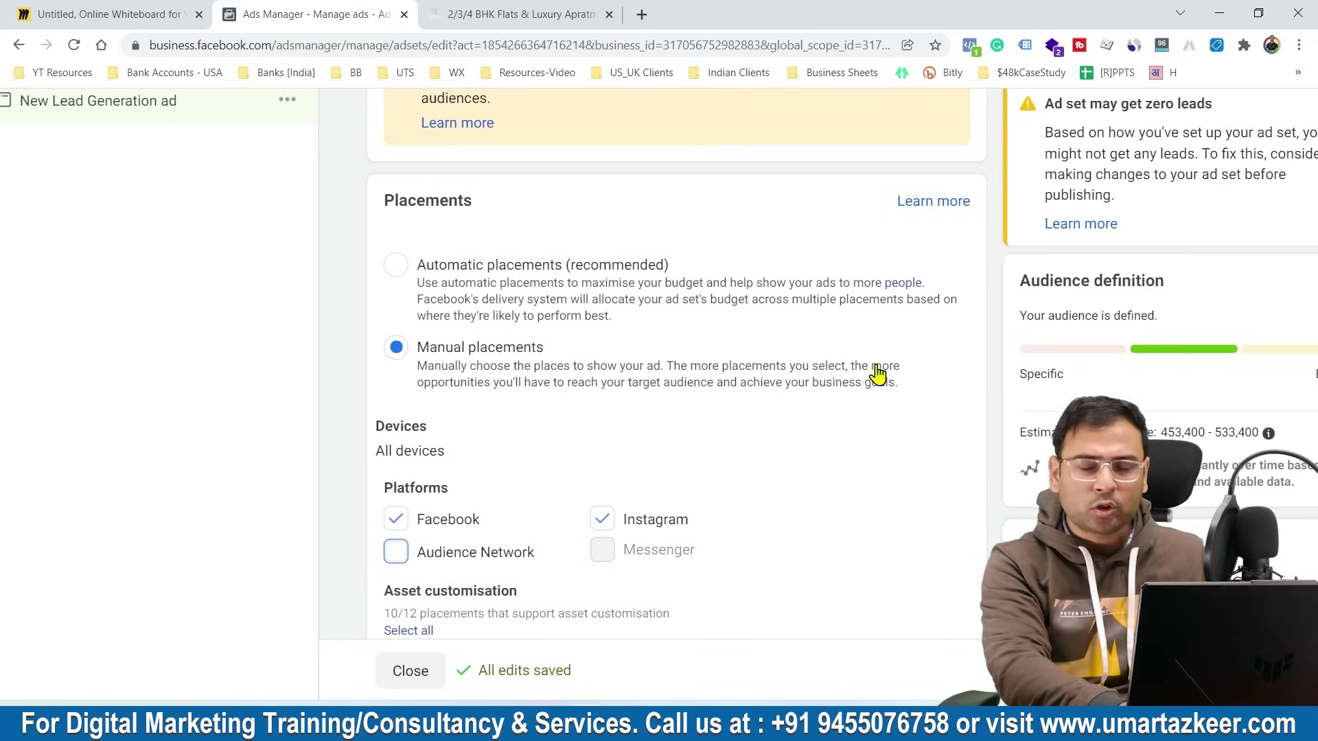
{"action": "scroll", "coordinate": [877, 374], "scroll_direction": "down", "scroll_amount": 15}
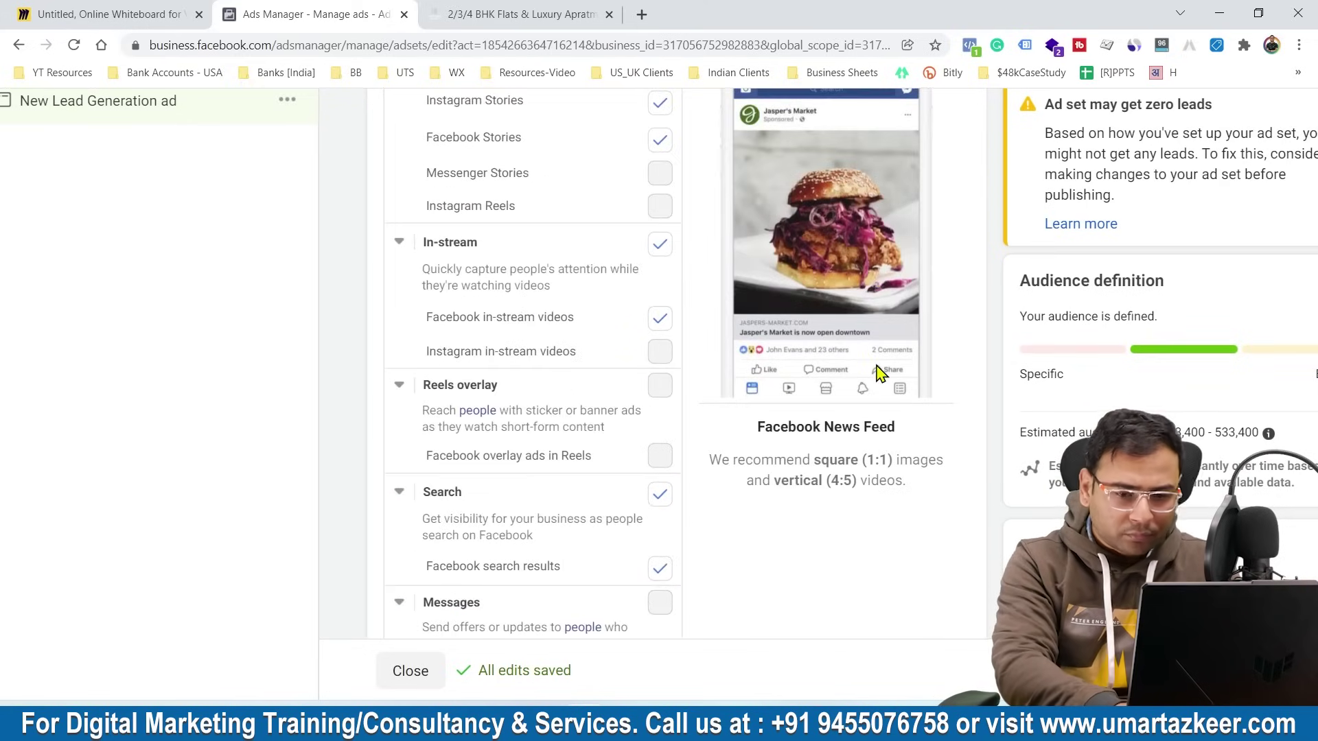
{"action": "scroll", "coordinate": [877, 374], "scroll_direction": "down", "scroll_amount": 2}
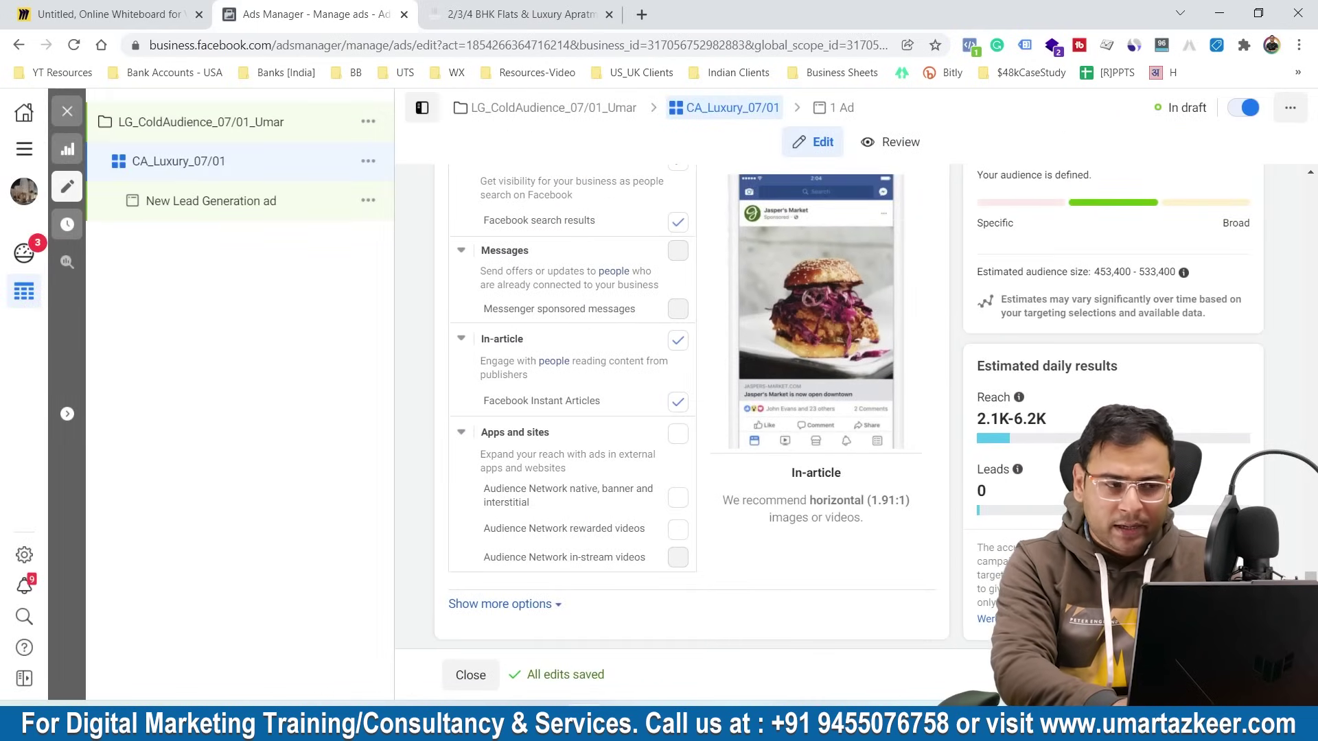
Open the new lead generation ad and look over its identity, format, media, text and call-to-action settings
{"action": "left_click", "coordinate": [343, 202]}
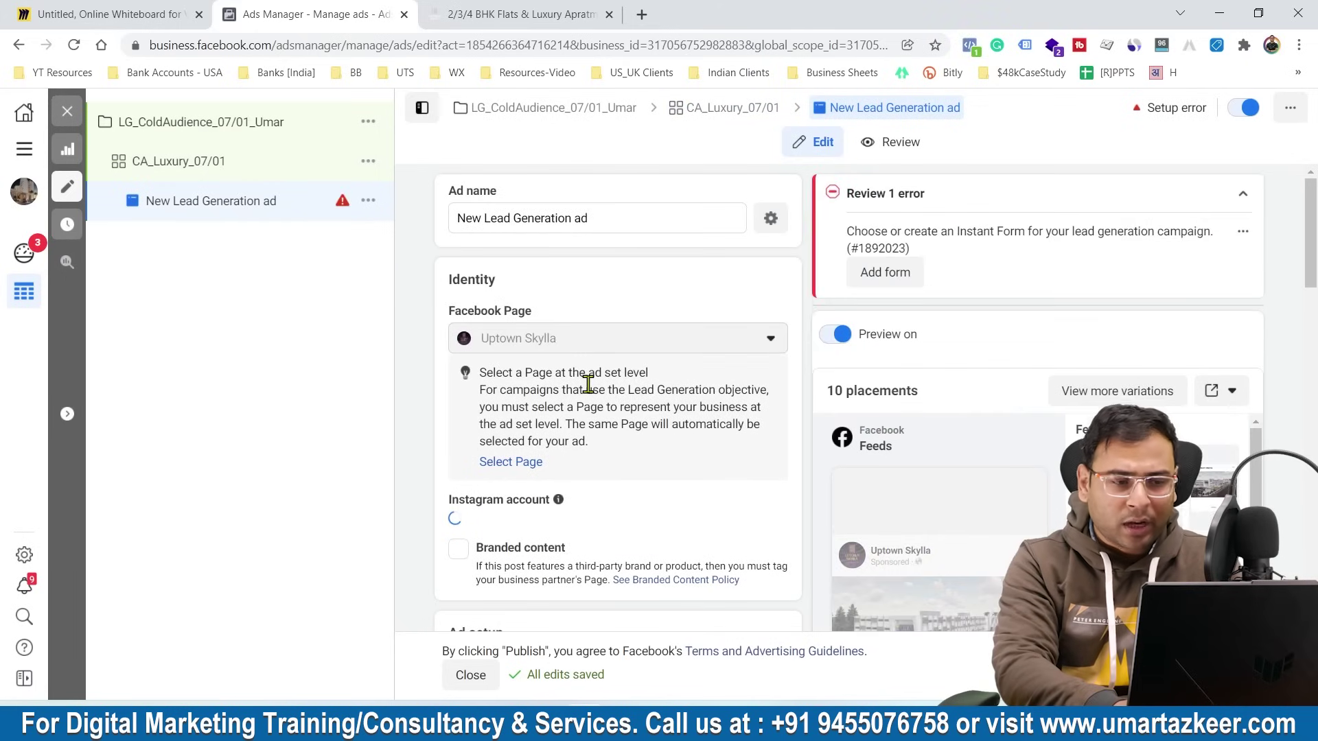
{"action": "scroll", "coordinate": [576, 513], "scroll_direction": "down", "scroll_amount": 5}
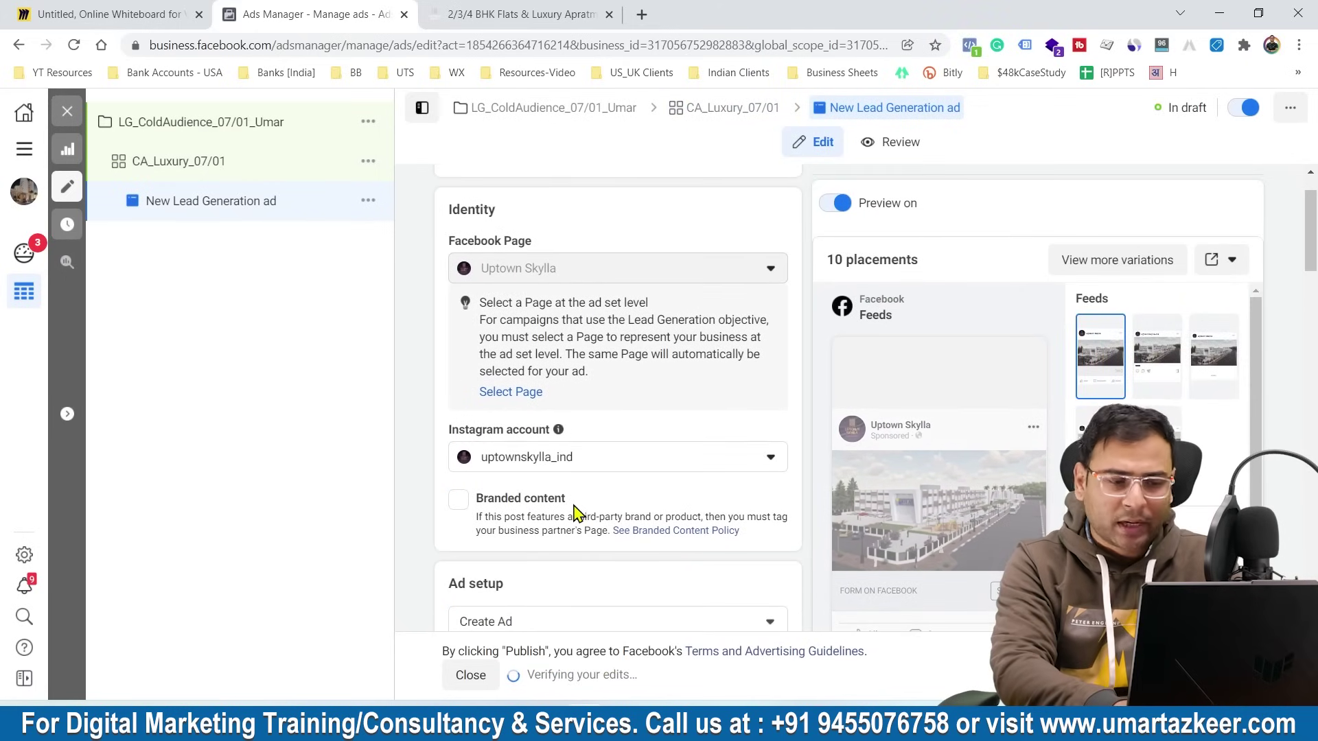
{"action": "scroll", "coordinate": [575, 514], "scroll_direction": "down", "scroll_amount": 3}
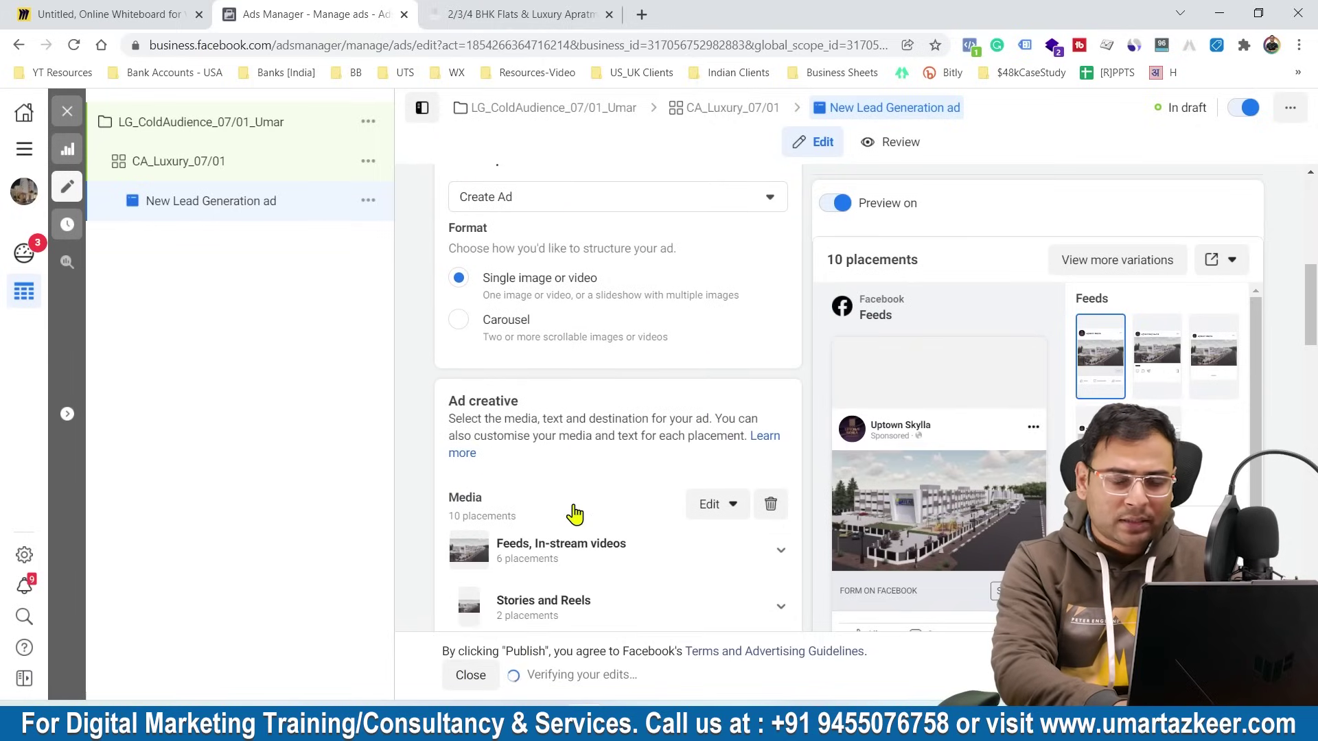
{"action": "scroll", "coordinate": [1028, 322], "scroll_direction": "down", "scroll_amount": 3}
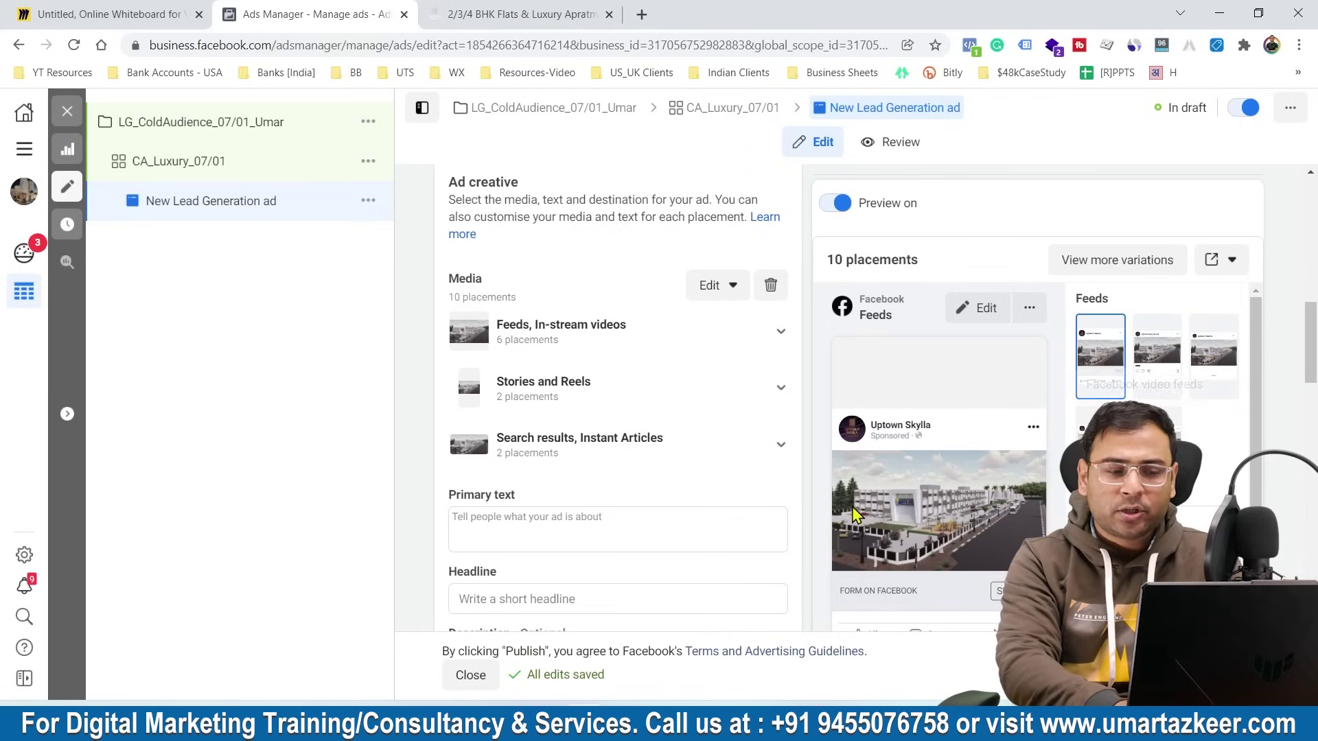
{"action": "scroll", "coordinate": [659, 512], "scroll_direction": "down", "scroll_amount": 1}
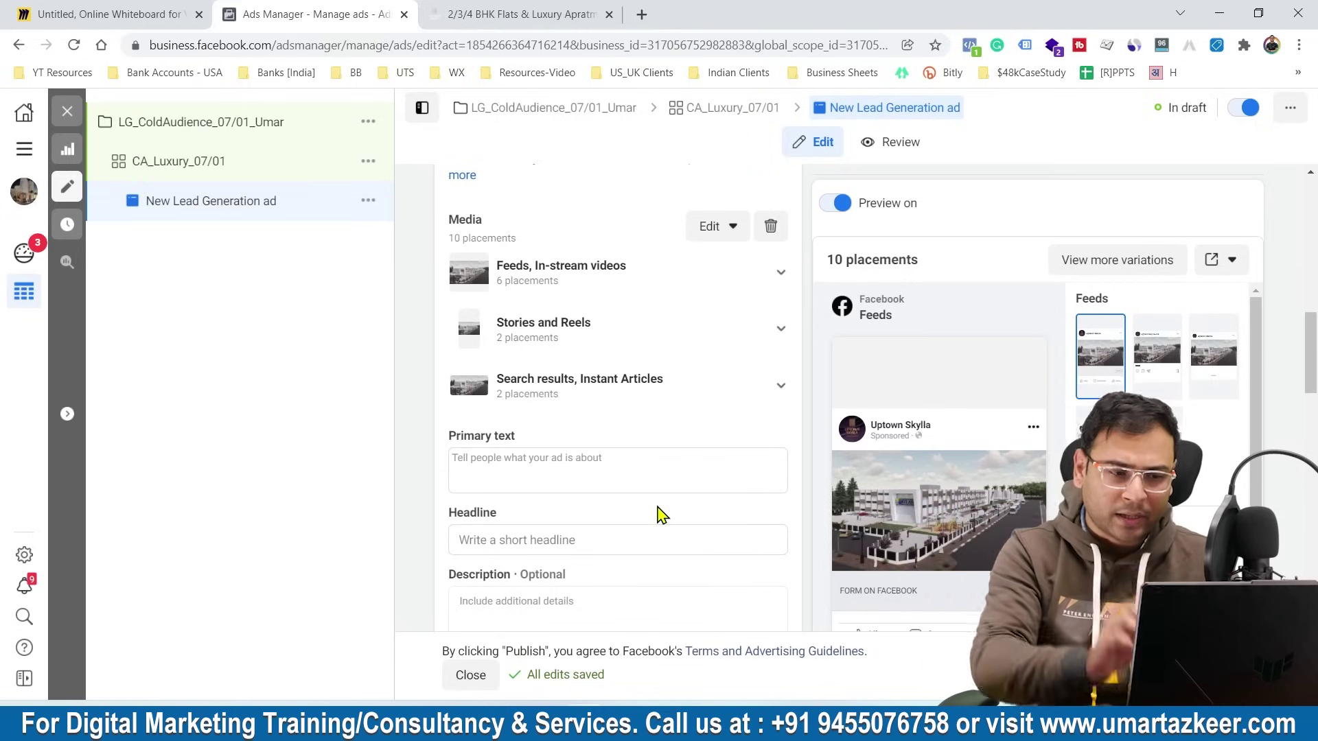
{"action": "scroll", "coordinate": [655, 512], "scroll_direction": "down", "scroll_amount": 2}
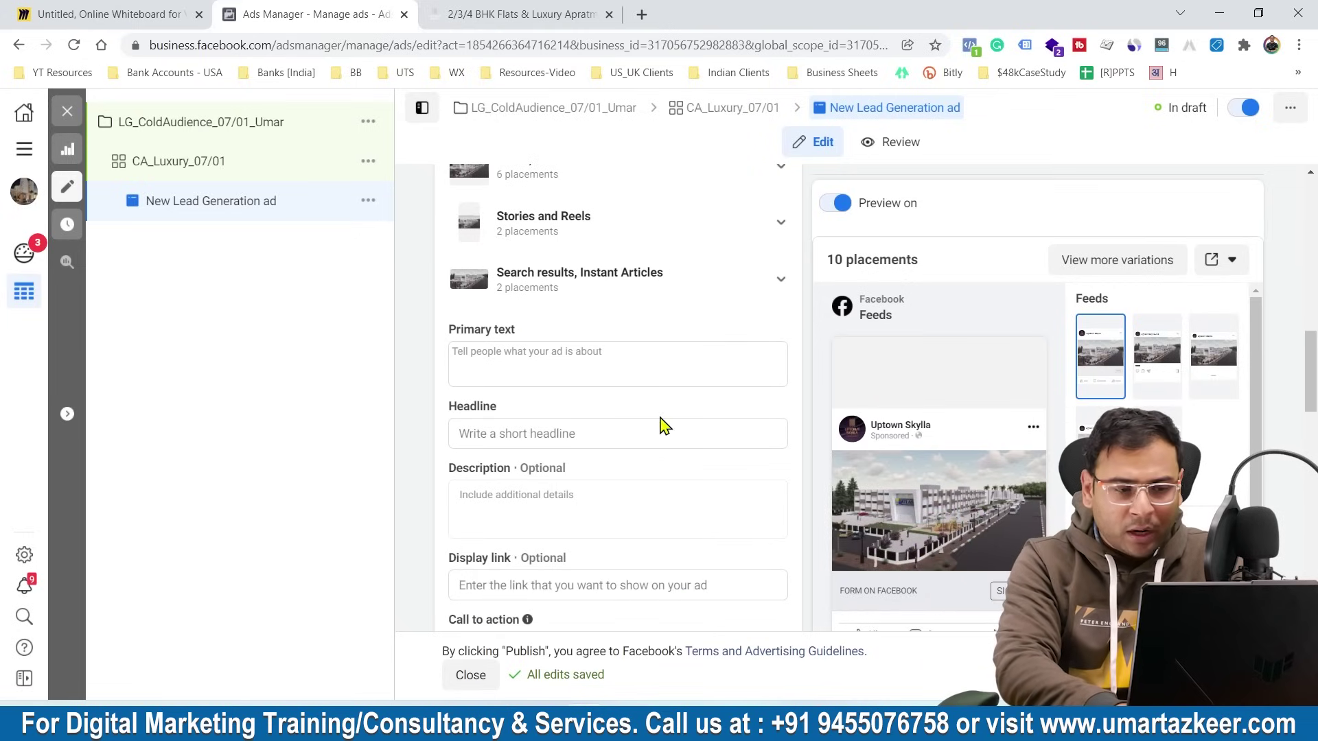
{"action": "scroll", "coordinate": [662, 426], "scroll_direction": "down", "scroll_amount": 2}
{"action": "scroll", "coordinate": [604, 398], "scroll_direction": "down", "scroll_amount": 3}
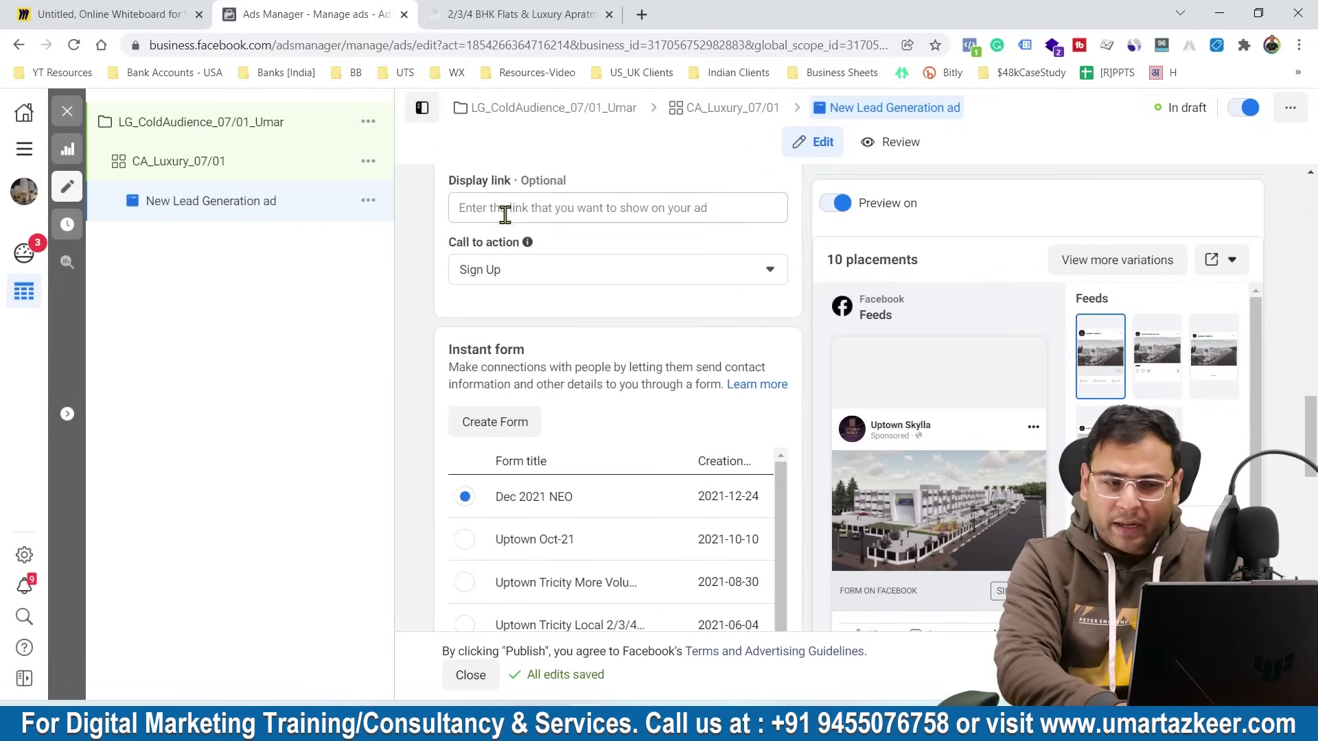
Try Book Now and Get Quote as the ad's call to action
{"action": "left_click", "coordinate": [501, 278]}
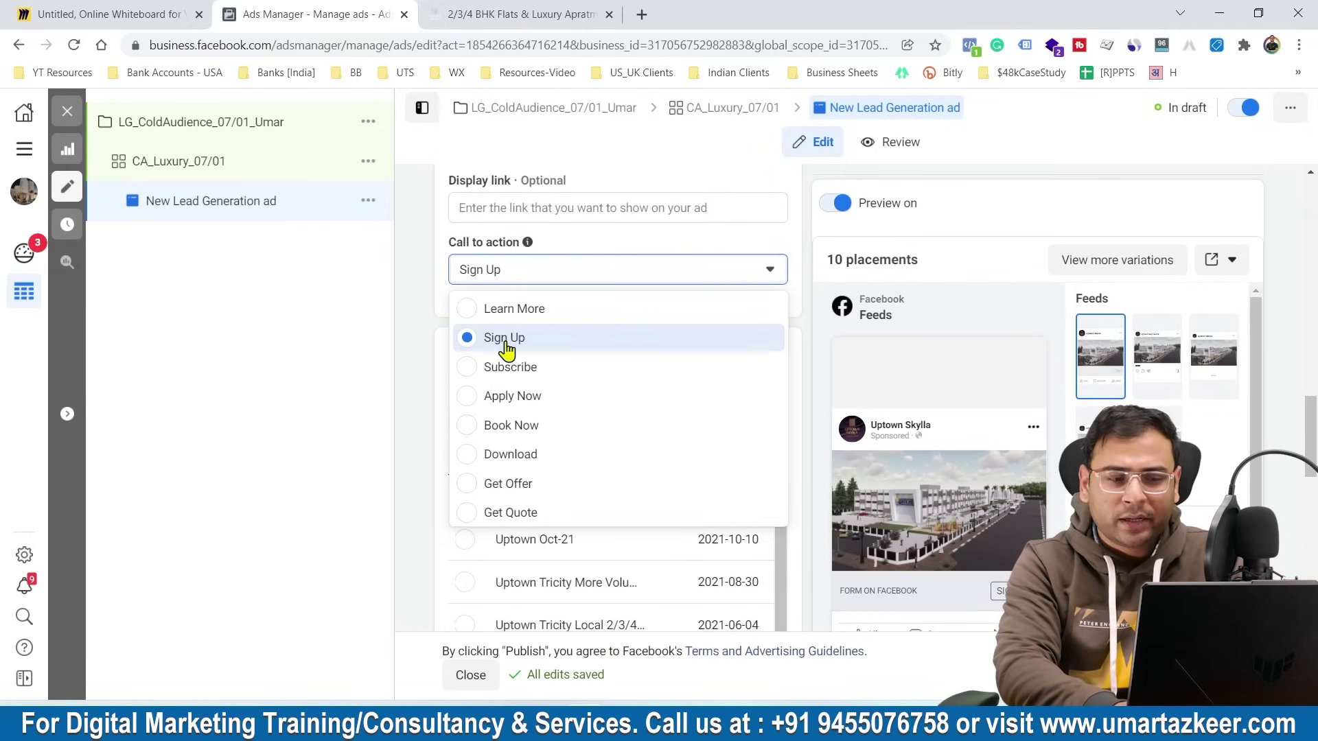
{"action": "left_click", "coordinate": [529, 427]}
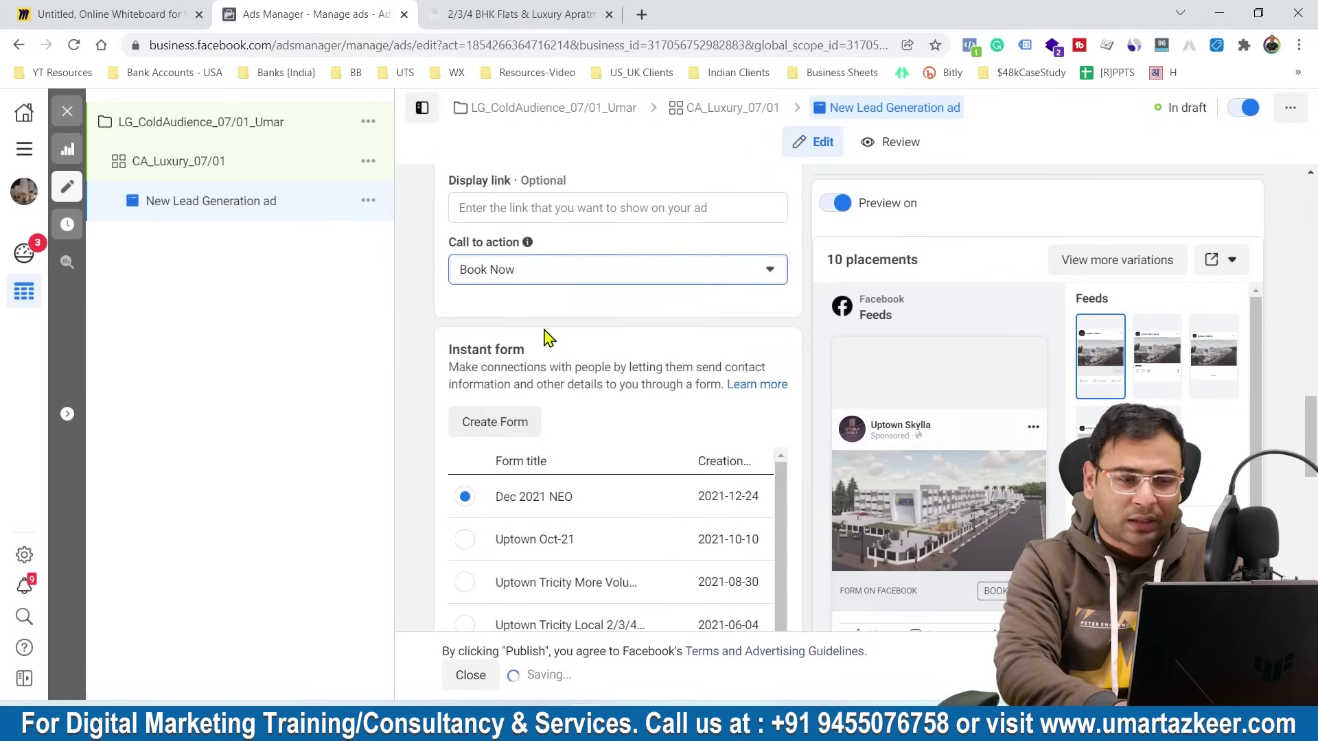
{"action": "left_click", "coordinate": [533, 269]}
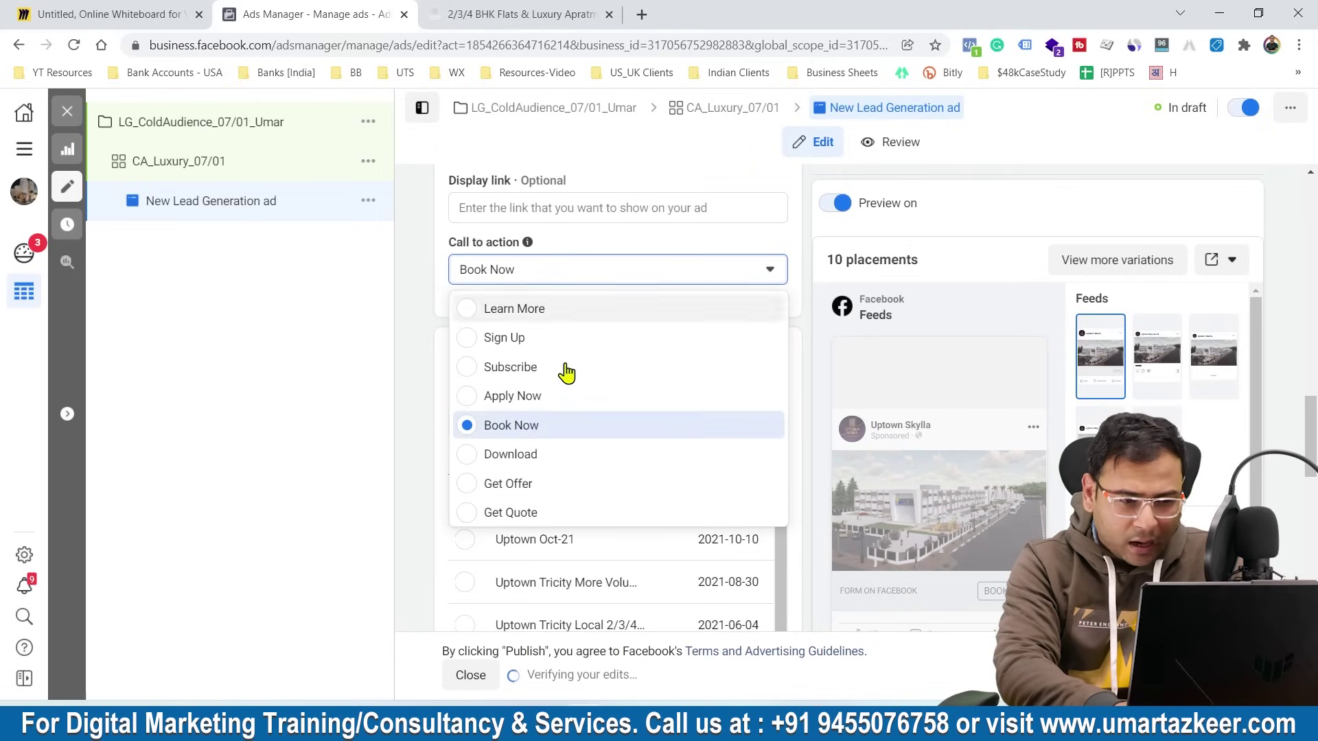
{"action": "left_click", "coordinate": [523, 511]}
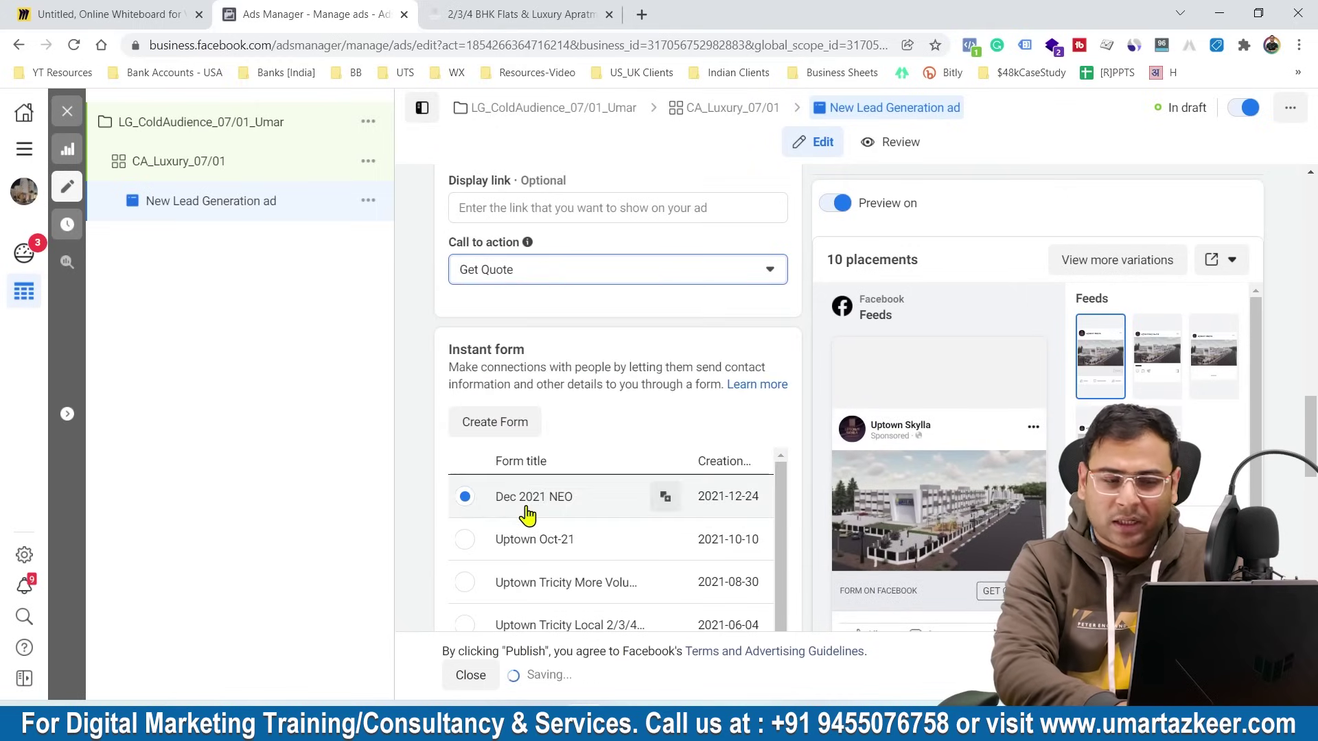
Set the ad's call to action to Get Offer
{"action": "left_click", "coordinate": [504, 268]}
{"action": "left_click", "coordinate": [507, 484]}
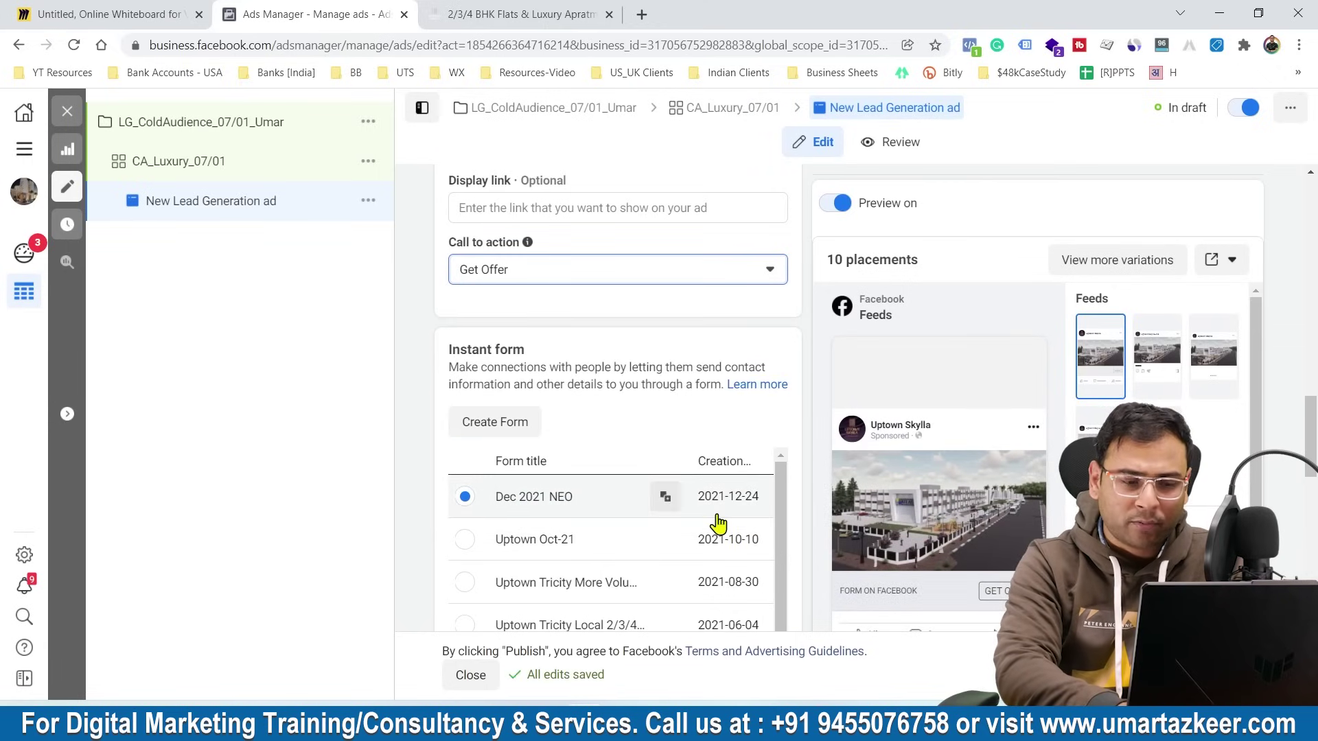
Look through the existing instant forms available for the ad
{"action": "scroll", "coordinate": [720, 508], "scroll_direction": "down", "scroll_amount": 2}
{"action": "scroll", "coordinate": [721, 524], "scroll_direction": "up", "scroll_amount": 2}
{"action": "scroll", "coordinate": [931, 549], "scroll_direction": "down", "scroll_amount": 3}
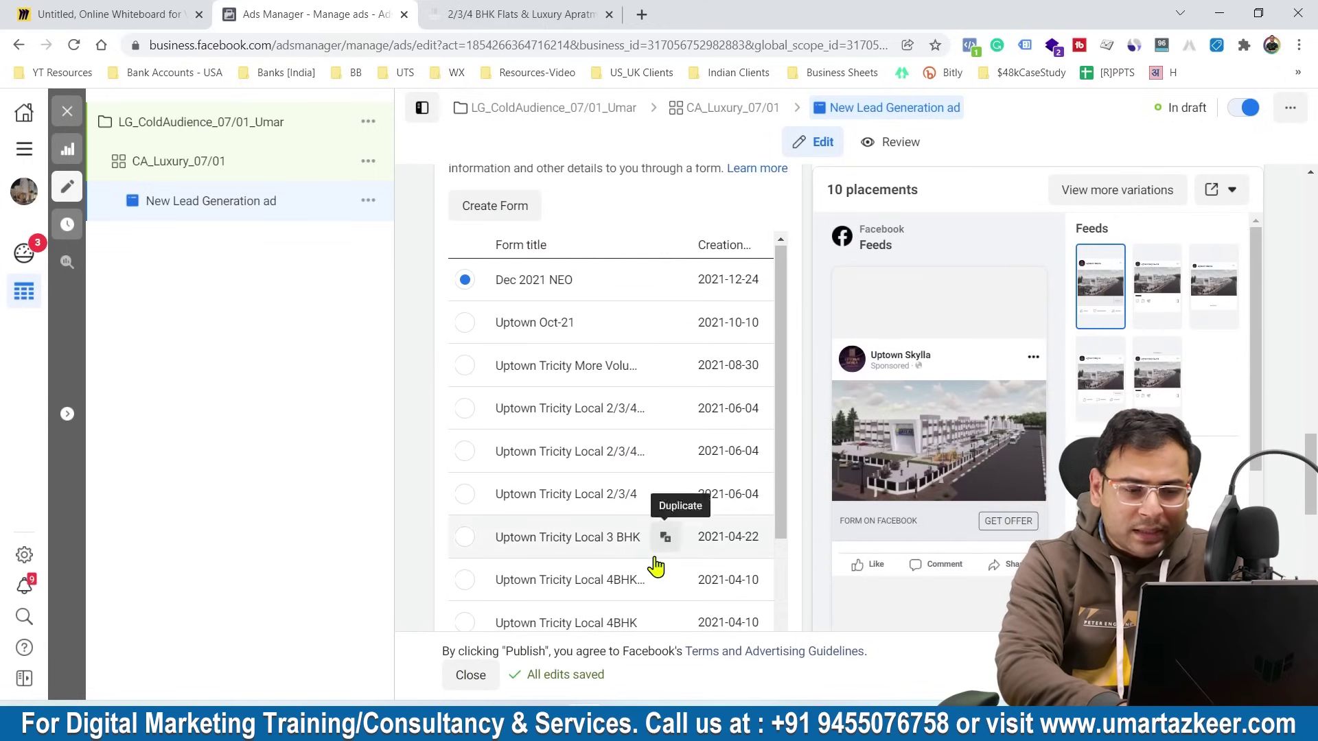
{"action": "scroll", "coordinate": [659, 564], "scroll_direction": "down", "scroll_amount": 6}
{"action": "scroll", "coordinate": [659, 564], "scroll_direction": "up", "scroll_amount": 3}
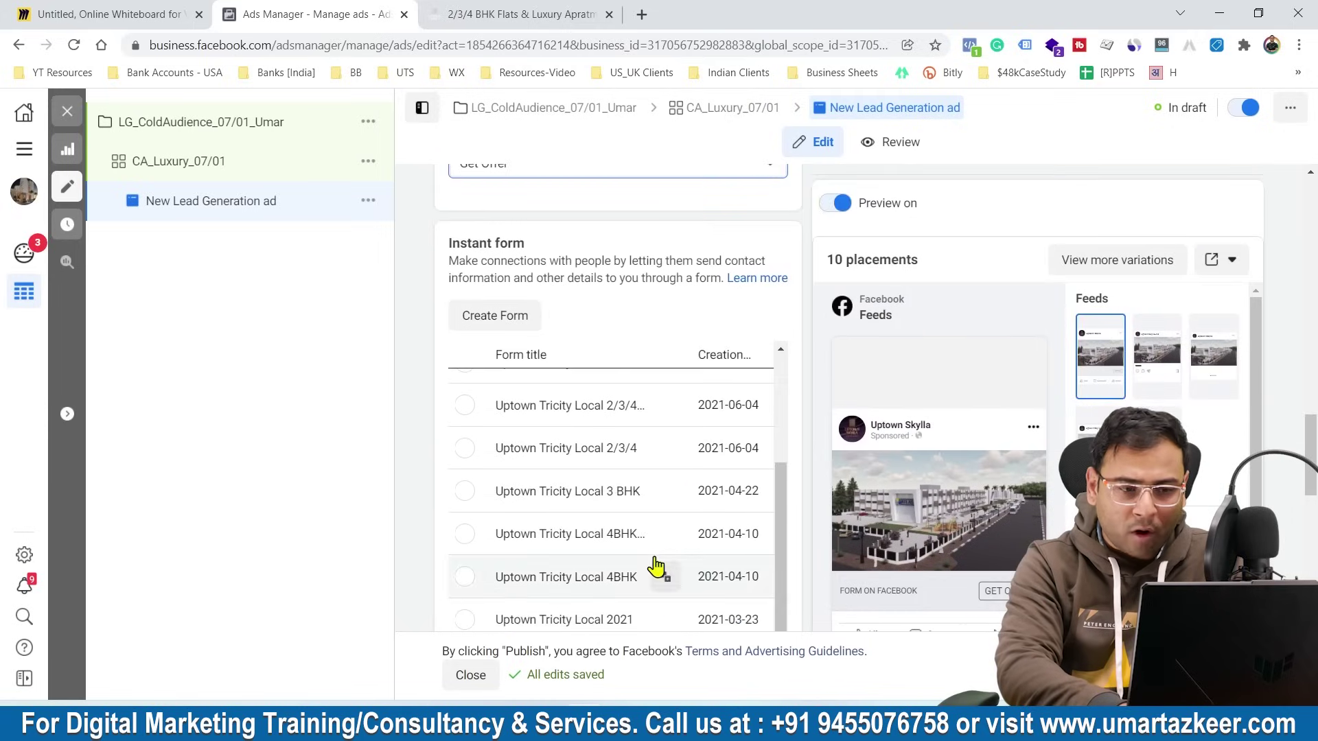
{"action": "scroll", "coordinate": [655, 553], "scroll_direction": "up", "scroll_amount": 5}
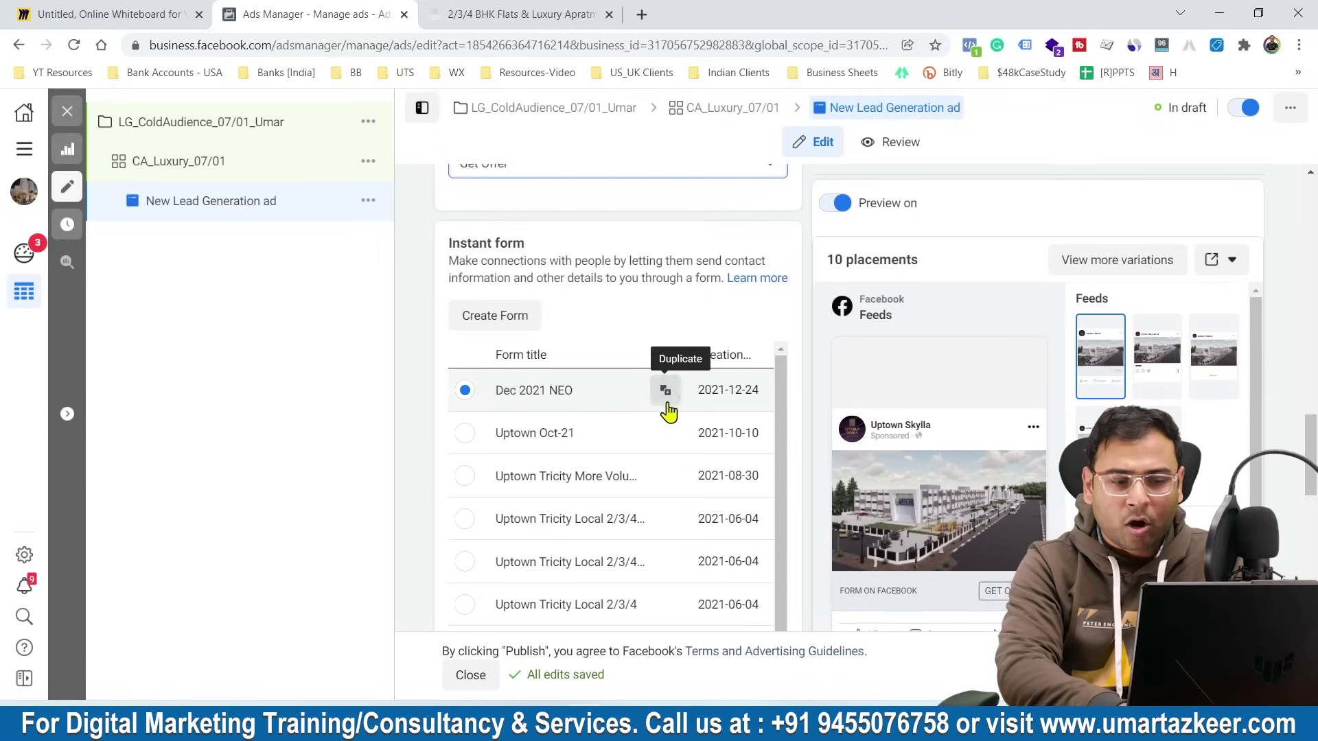
Duplicate the Dec 2021 NEO instant form and name the copy Form1
{"action": "left_click", "coordinate": [663, 394]}
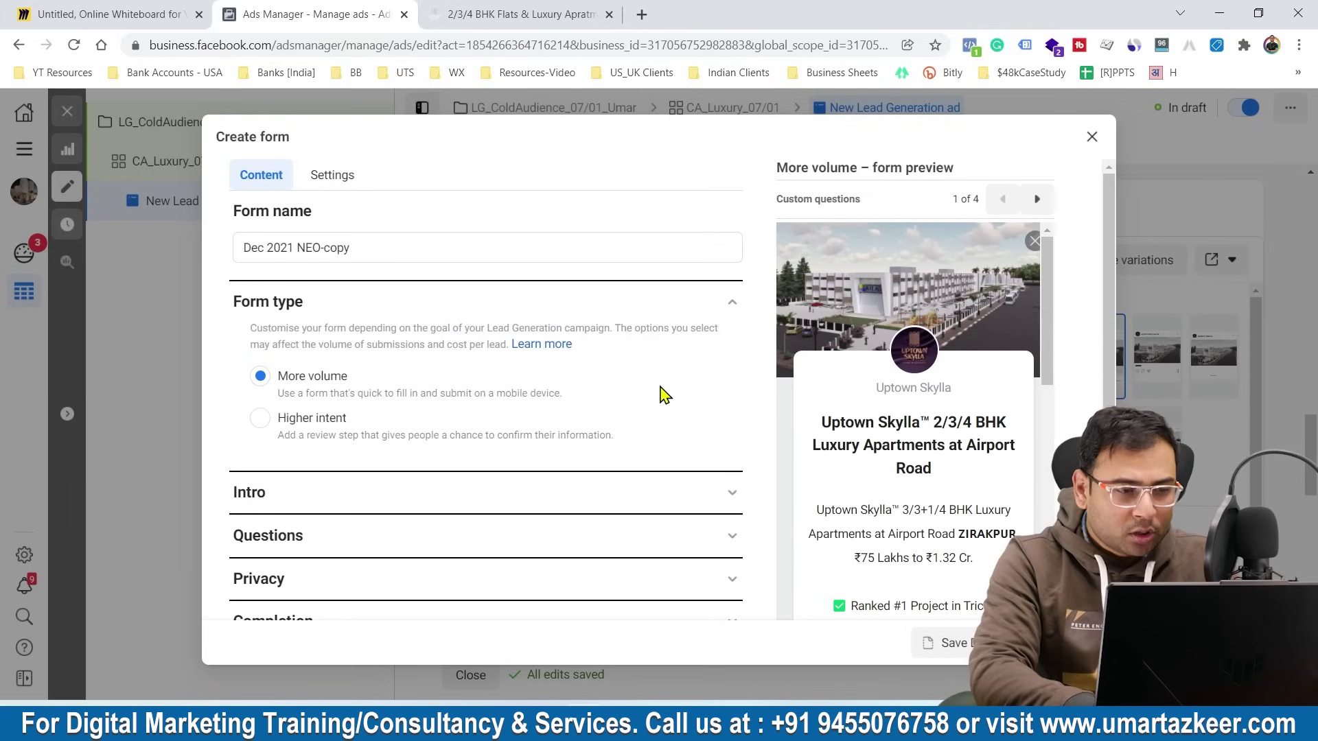
{"action": "left_click", "coordinate": [343, 247]}
{"action": "key", "text": "ctrl+a"}
{"action": "key", "text": "BackSpace"}
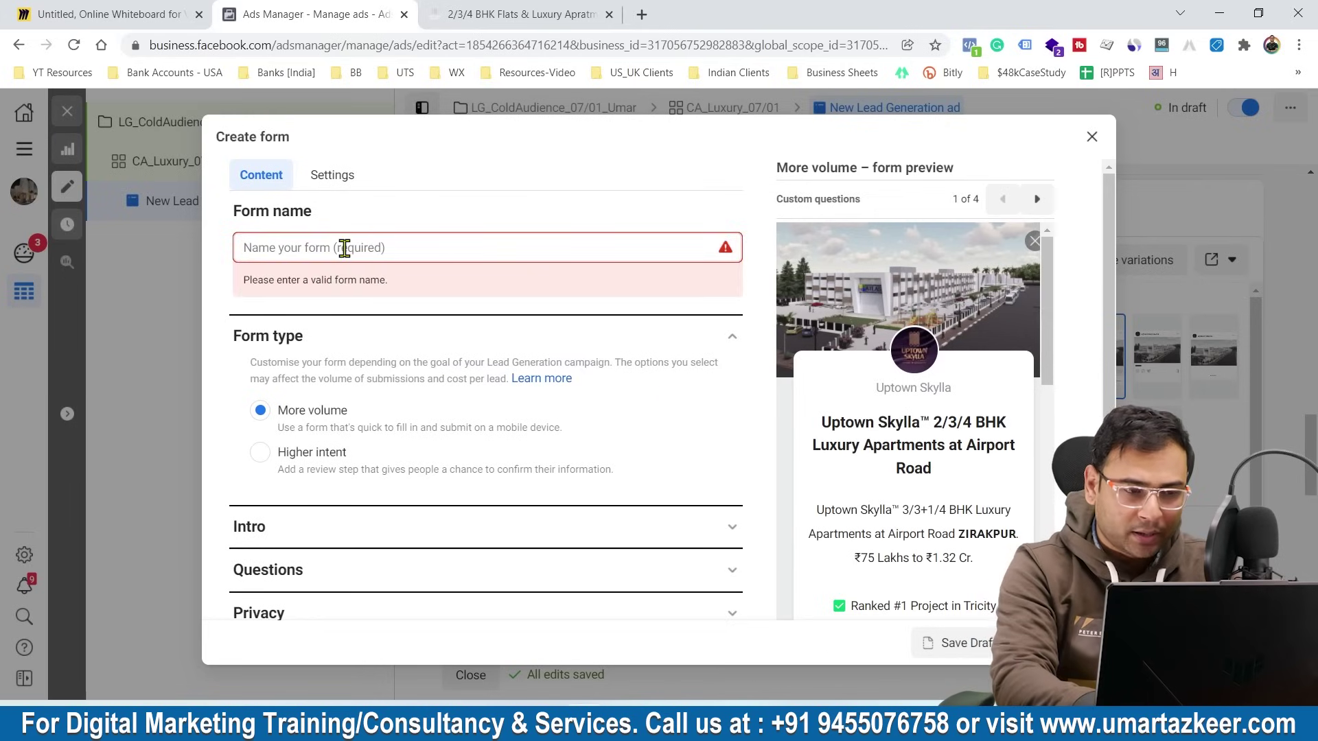
{"action": "type", "text": "Form1"}
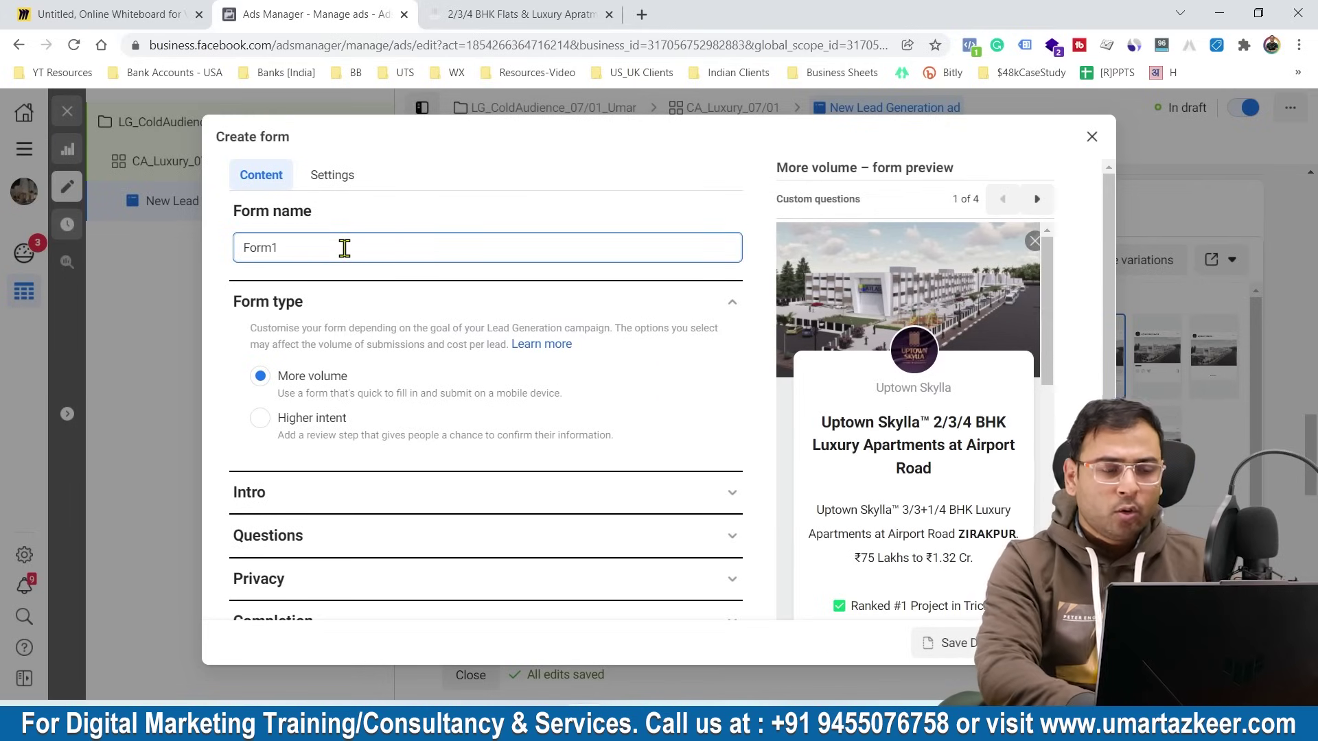
Look over the form type options and the custom questions page of the More volume form preview
{"action": "scroll", "coordinate": [506, 346], "scroll_direction": "down", "scroll_amount": 1}
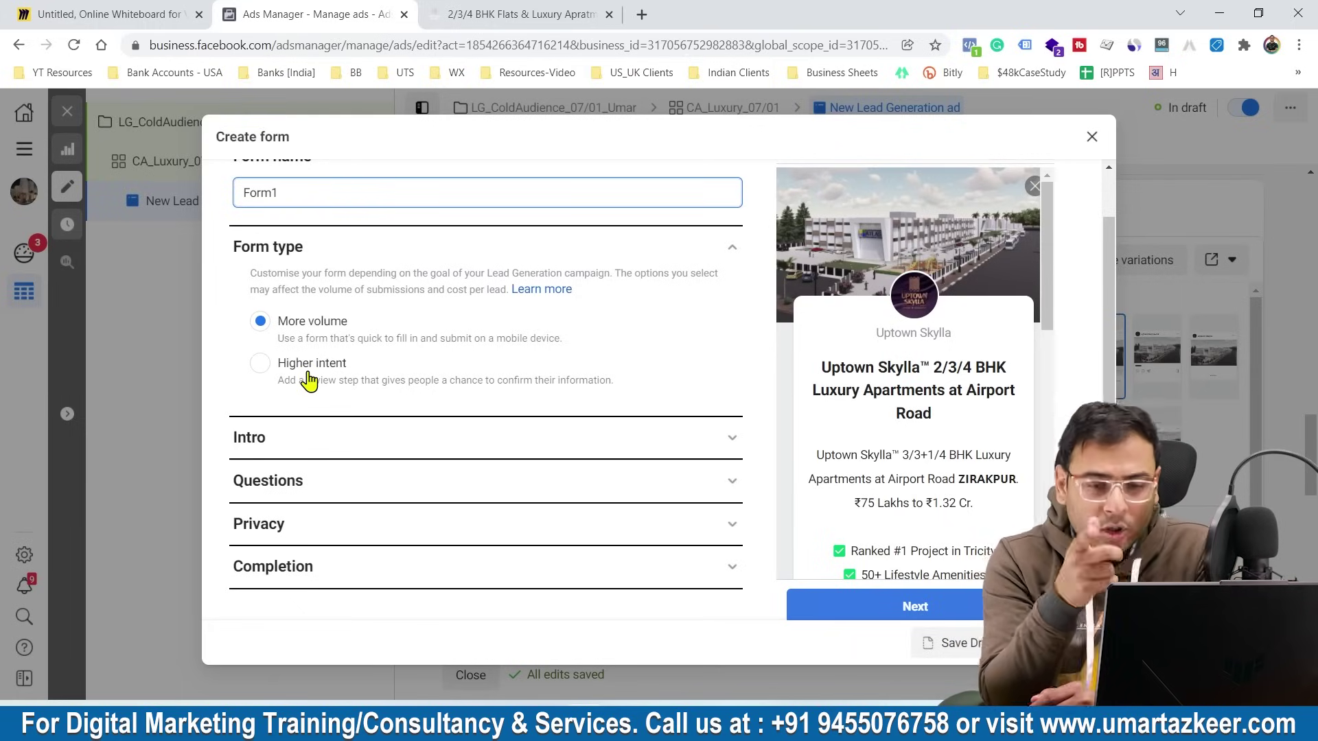
{"action": "scroll", "coordinate": [307, 376], "scroll_direction": "up", "scroll_amount": 2}
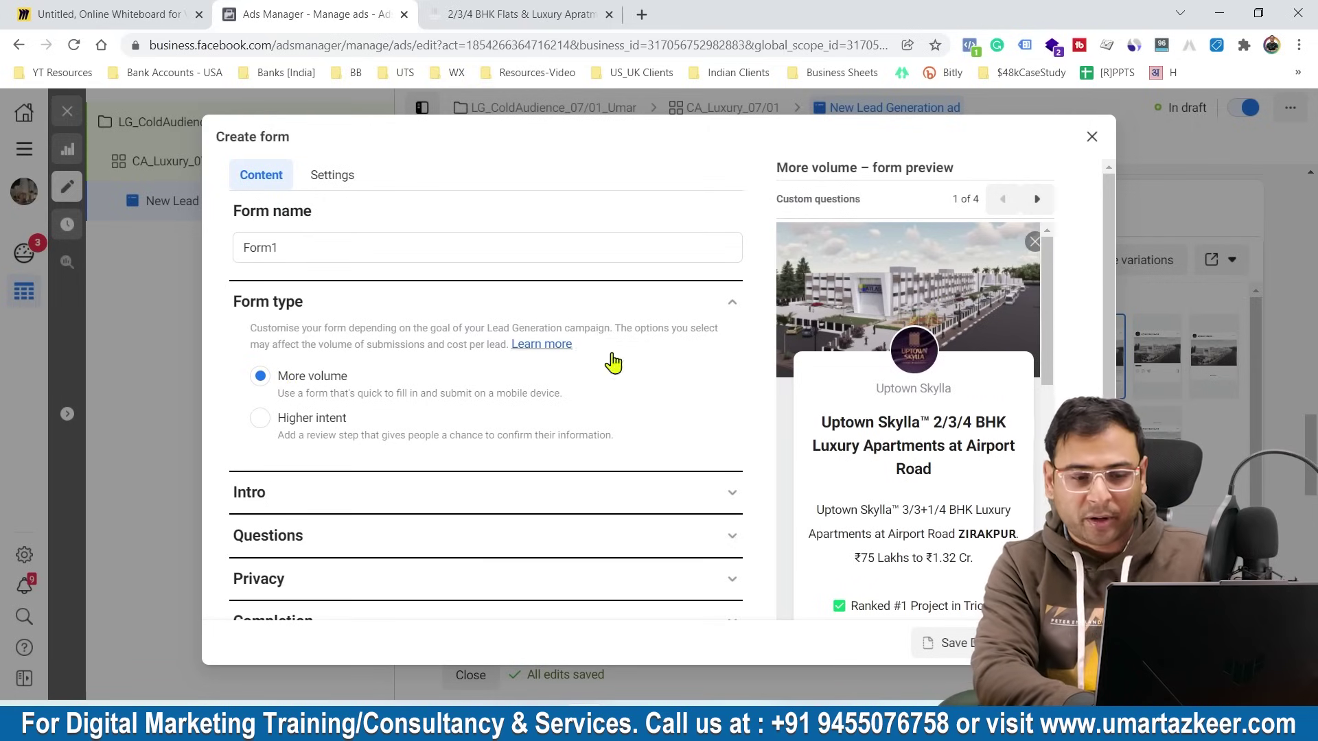
{"action": "scroll", "coordinate": [970, 458], "scroll_direction": "down", "scroll_amount": 4}
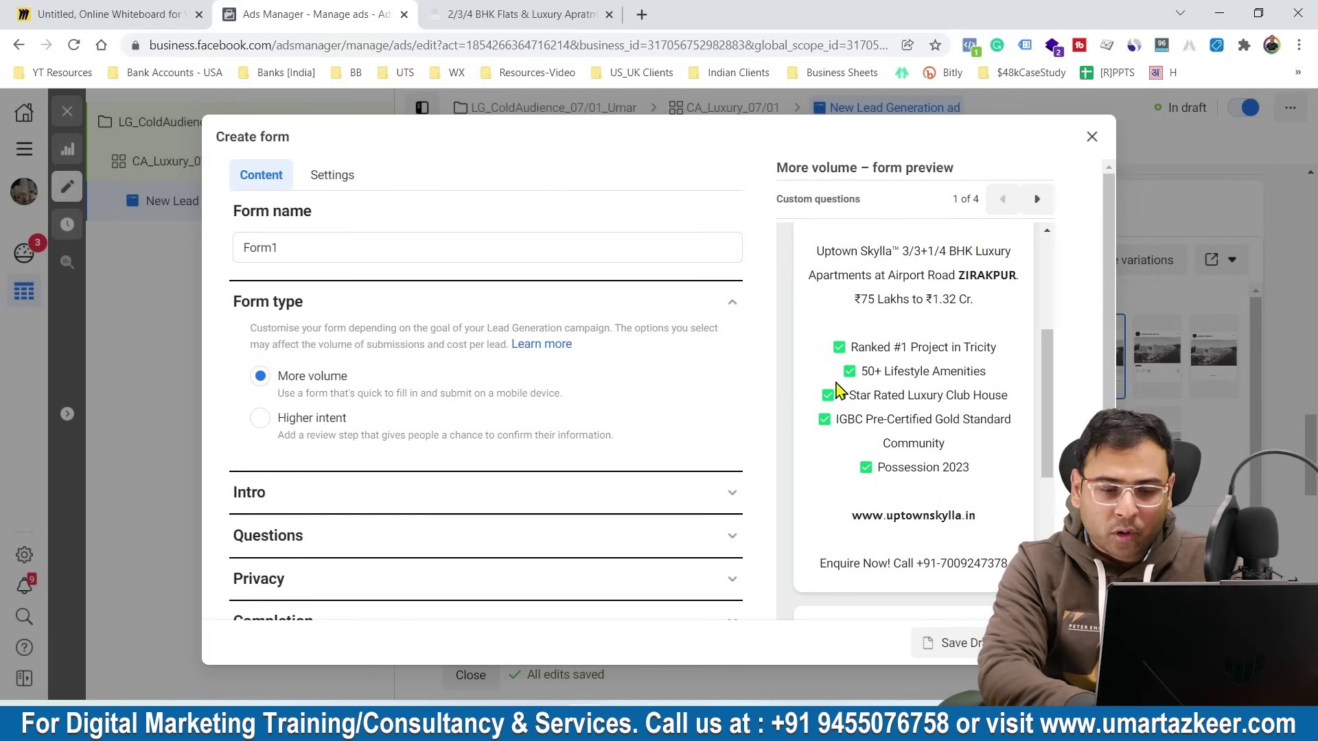
{"action": "scroll", "coordinate": [985, 435], "scroll_direction": "down", "scroll_amount": 4}
{"action": "scroll", "coordinate": [982, 429], "scroll_direction": "up", "scroll_amount": 5}
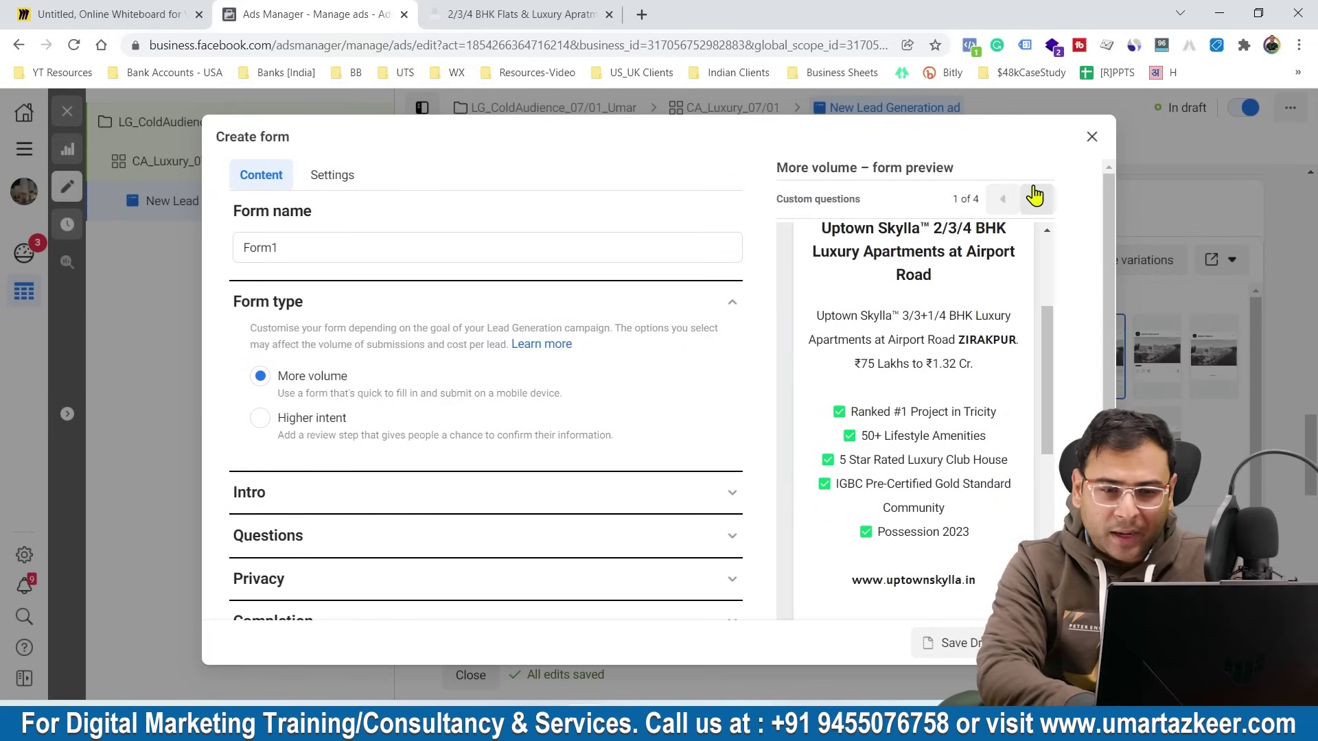
{"action": "left_click", "coordinate": [1035, 198]}
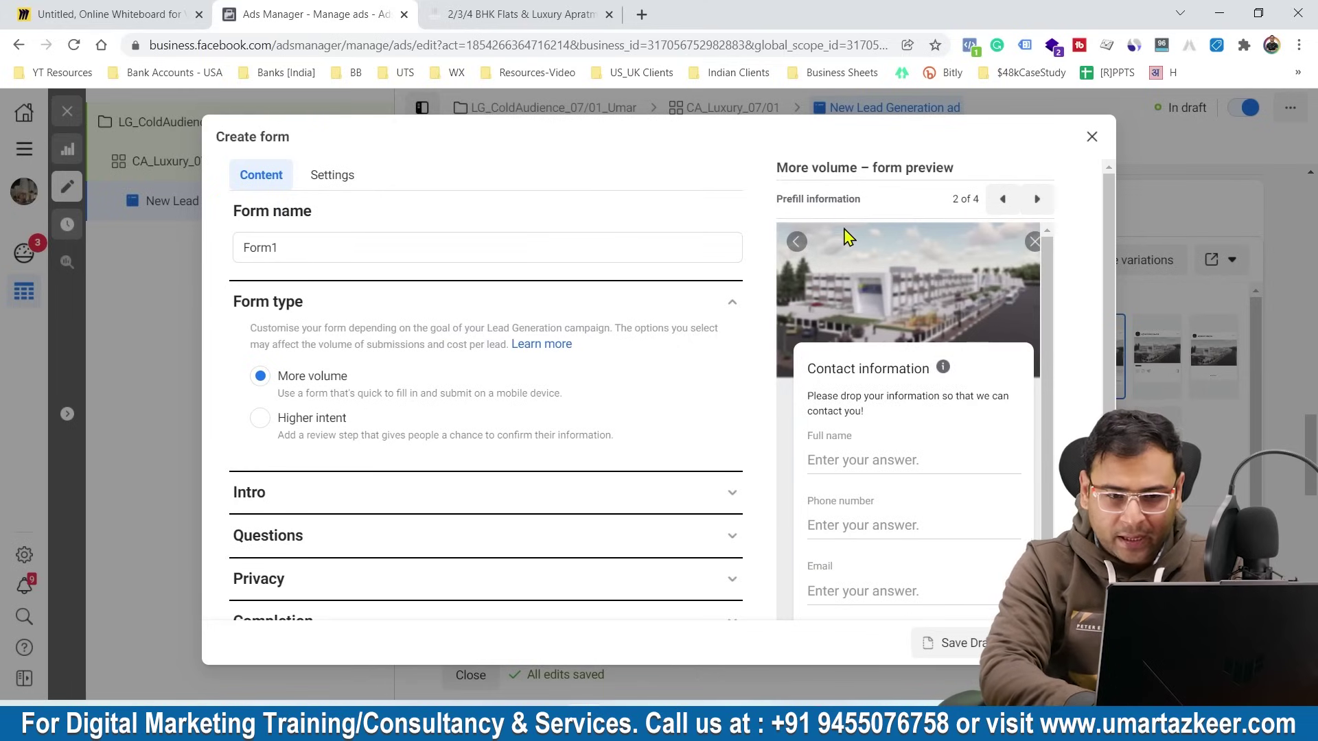
{"action": "left_click", "coordinate": [1002, 198]}
{"action": "scroll", "coordinate": [1015, 494], "scroll_direction": "down", "scroll_amount": 5}
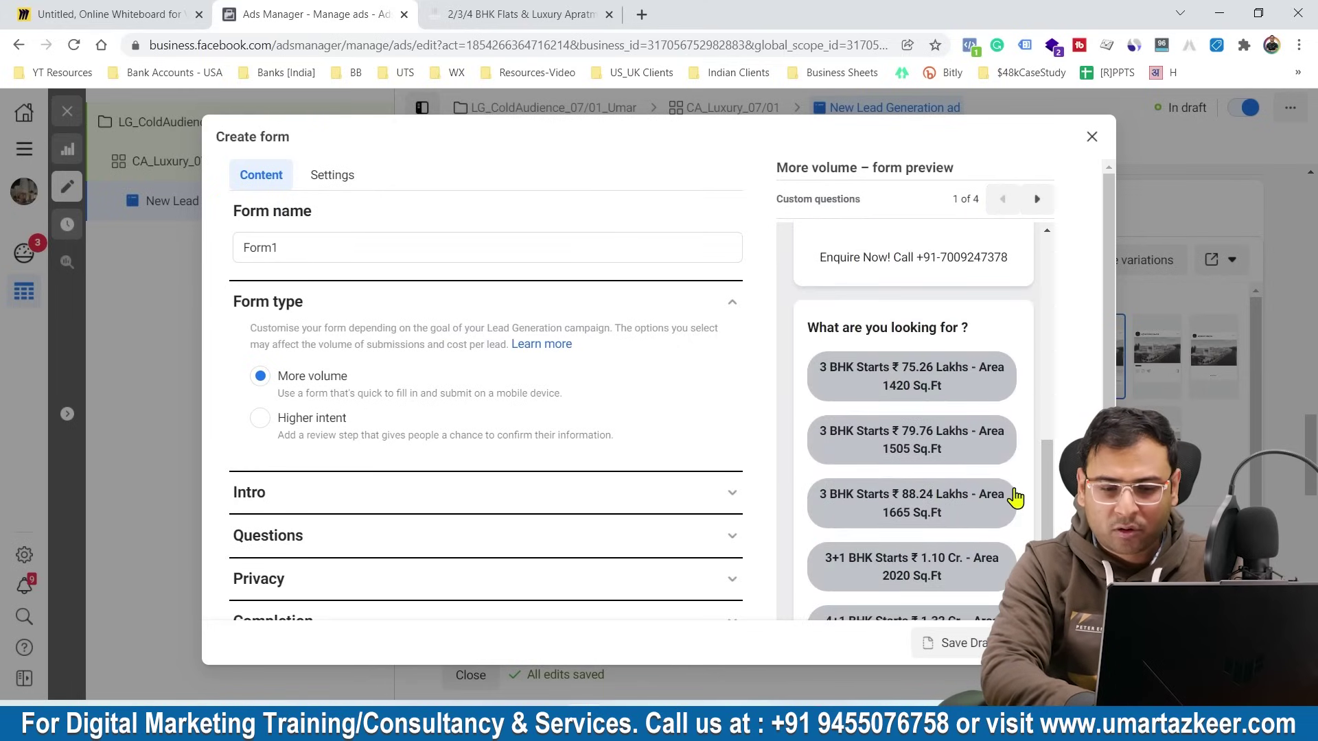
{"action": "scroll", "coordinate": [1015, 498], "scroll_direction": "up", "scroll_amount": 3}
{"action": "scroll", "coordinate": [1016, 498], "scroll_direction": "up", "scroll_amount": 3}
Page through the contact information, privacy review and message for leads pages of the More volume preview
{"action": "left_click", "coordinate": [1036, 198]}
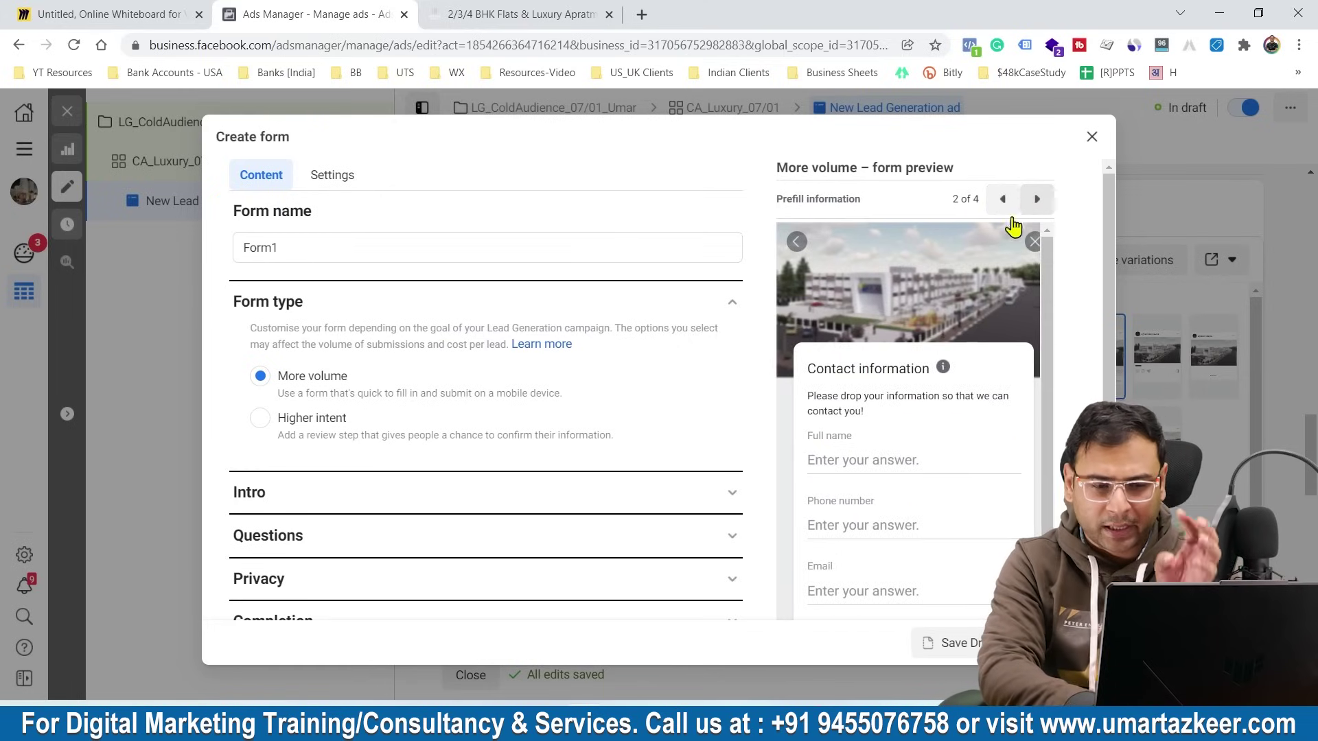
{"action": "scroll", "coordinate": [1000, 387], "scroll_direction": "down", "scroll_amount": 2}
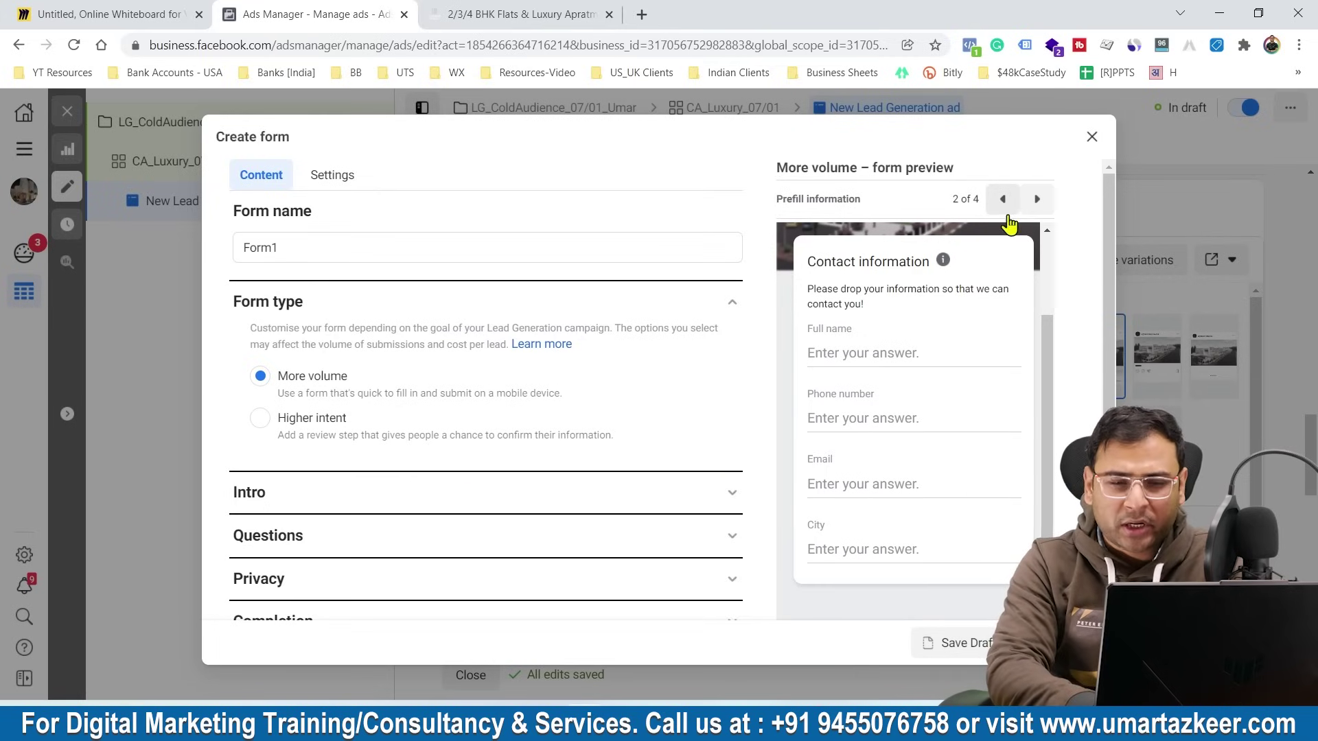
{"action": "left_click", "coordinate": [1035, 200]}
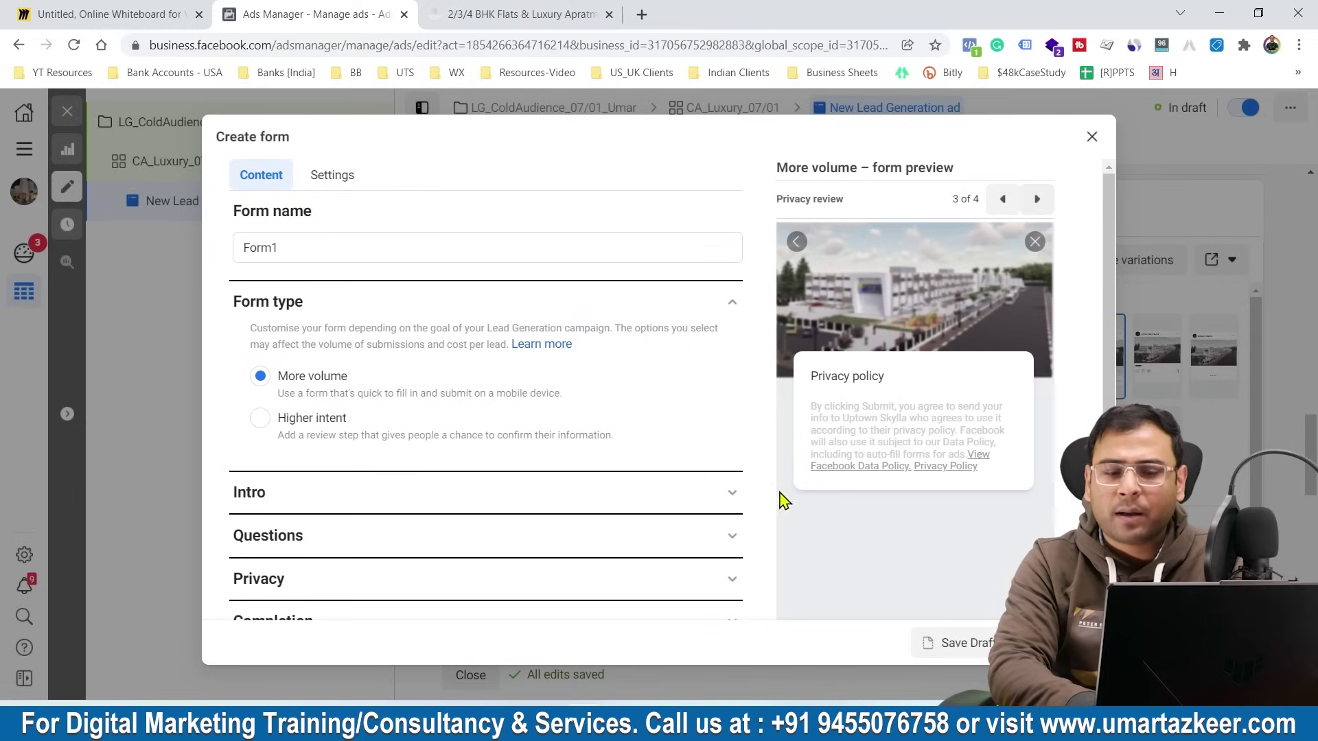
{"action": "left_click", "coordinate": [1036, 199]}
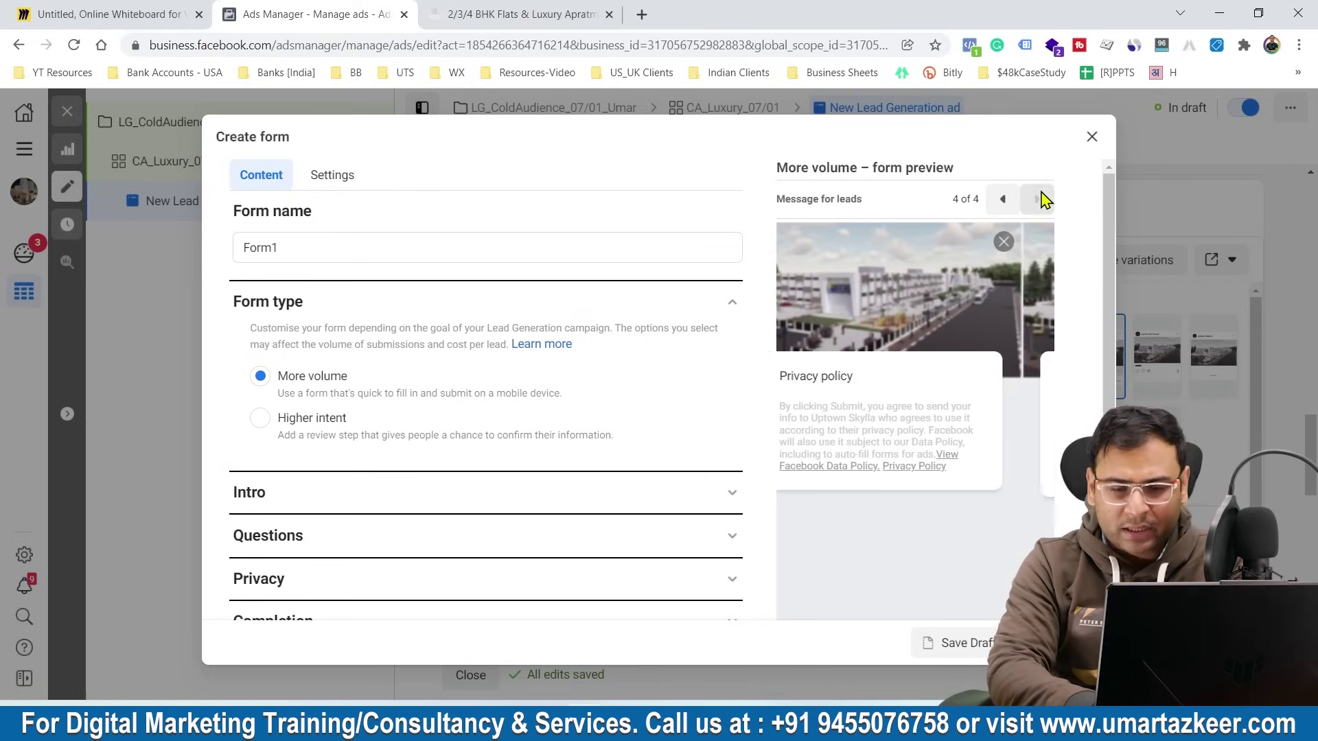
{"action": "left_click", "coordinate": [1008, 200]}
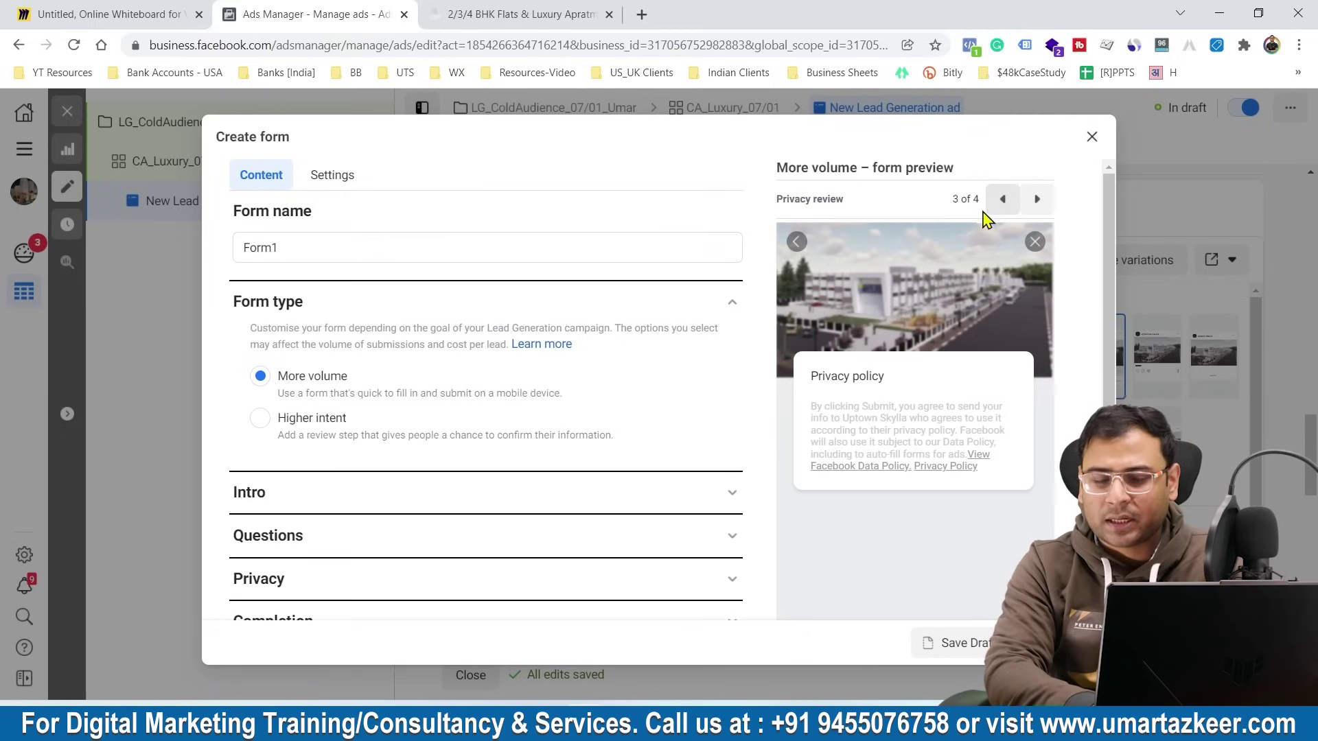
Set the form type to Higher intent and check its prefill information and privacy review pages in the preview
{"action": "left_click", "coordinate": [280, 430]}
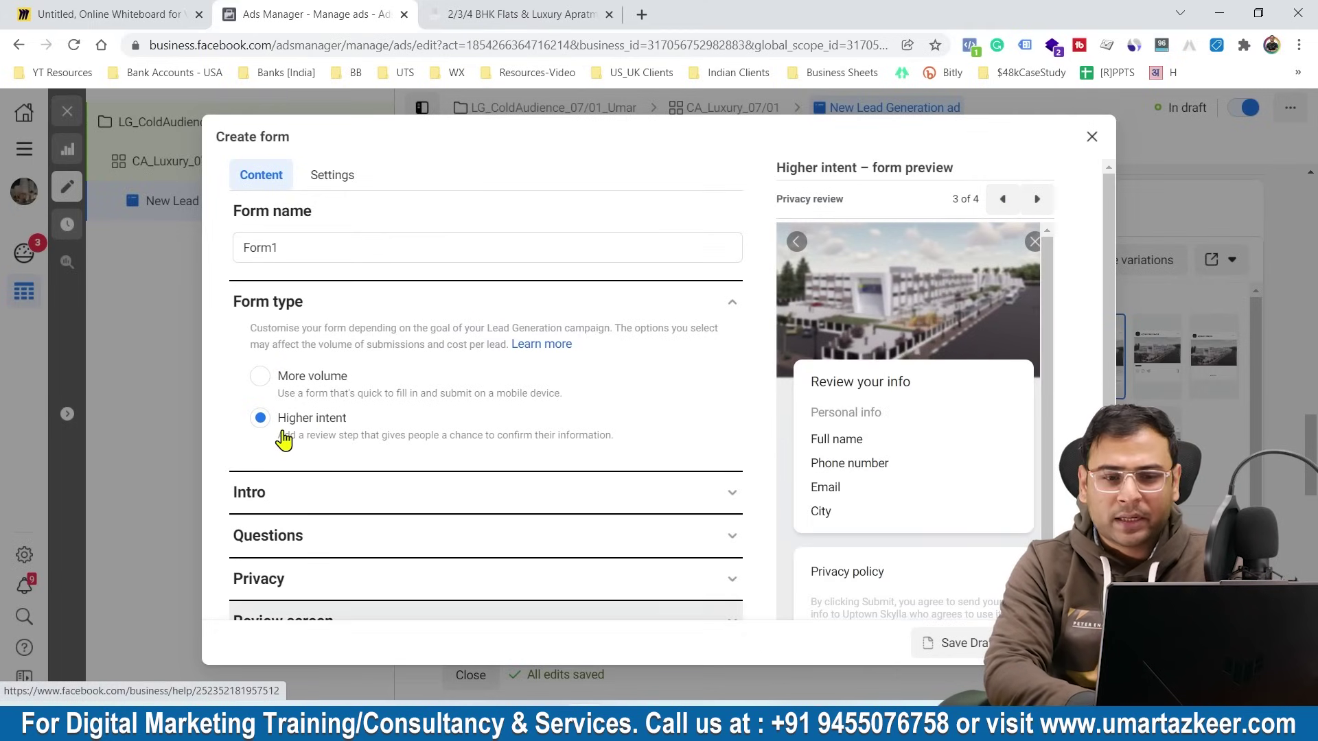
{"action": "scroll", "coordinate": [921, 481], "scroll_direction": "down", "scroll_amount": 2}
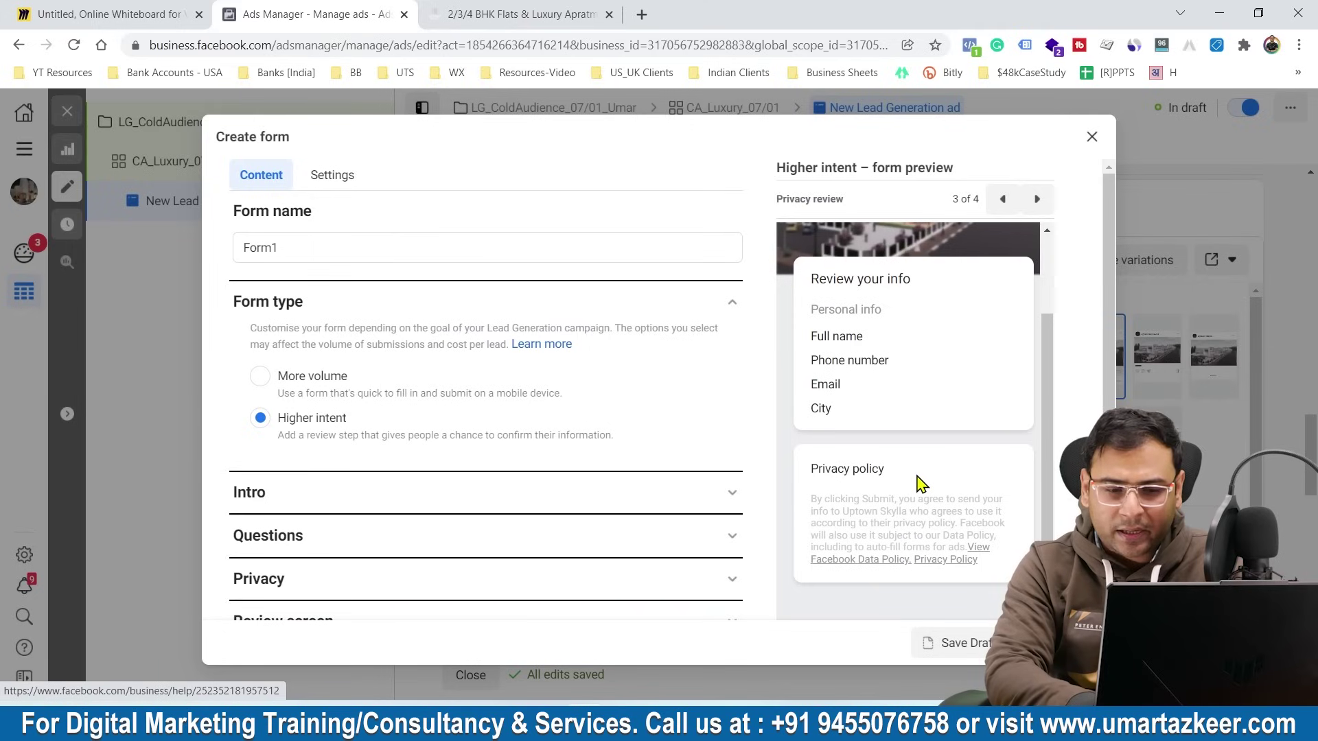
{"action": "left_click", "coordinate": [1007, 204]}
{"action": "scroll", "coordinate": [976, 388], "scroll_direction": "down", "scroll_amount": 1}
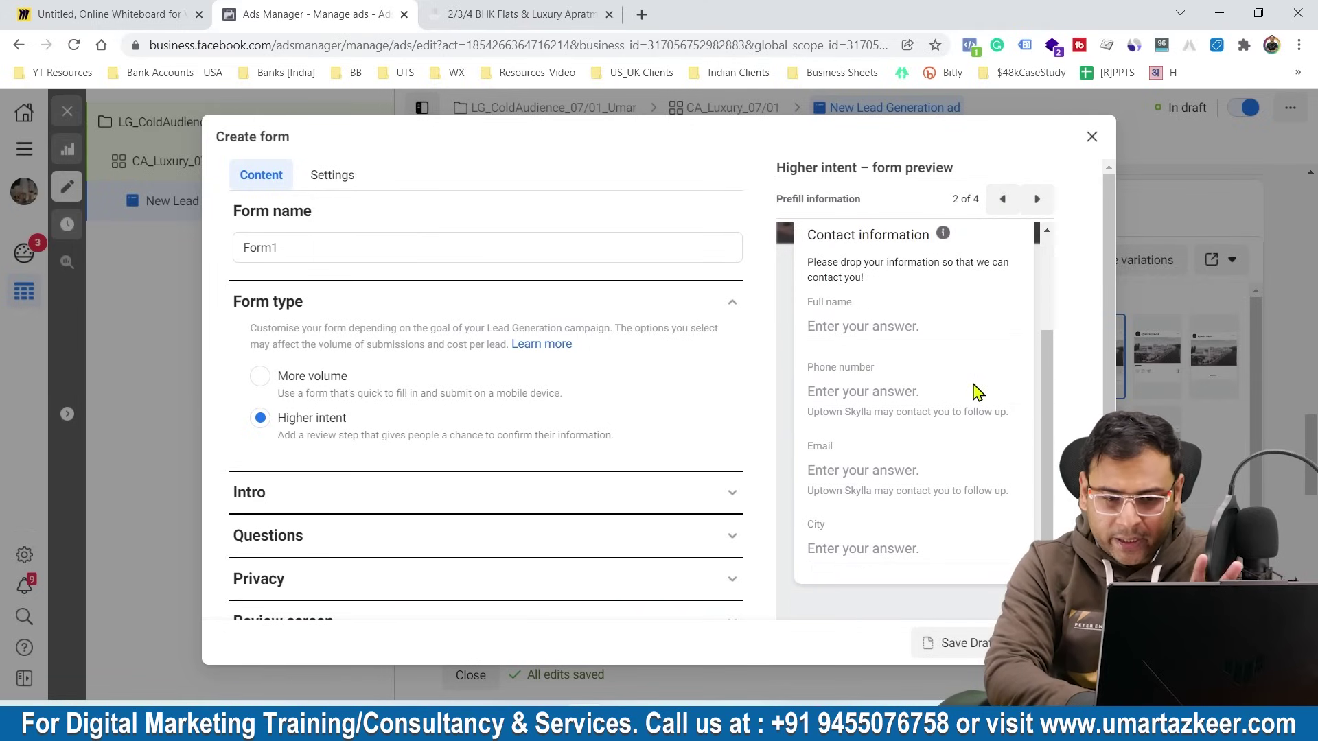
{"action": "left_click", "coordinate": [1026, 215]}
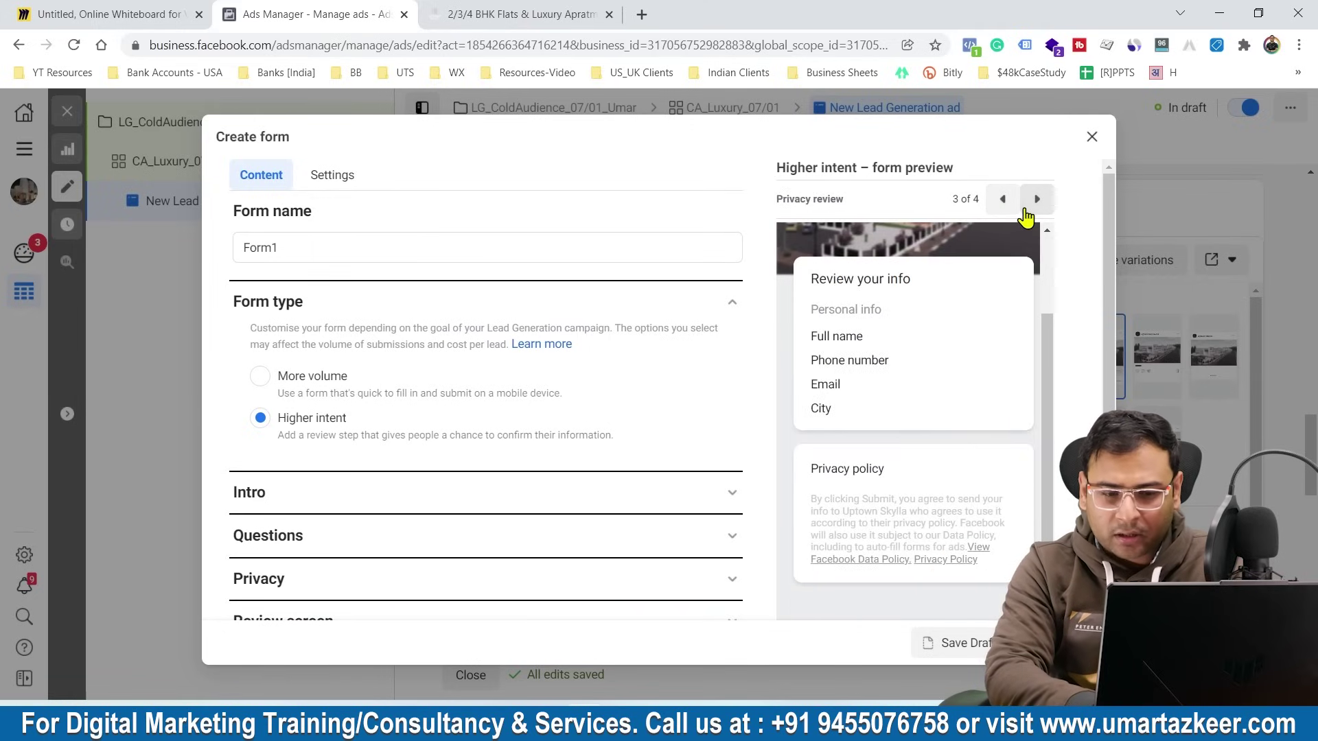
{"action": "scroll", "coordinate": [964, 396], "scroll_direction": "down", "scroll_amount": 2}
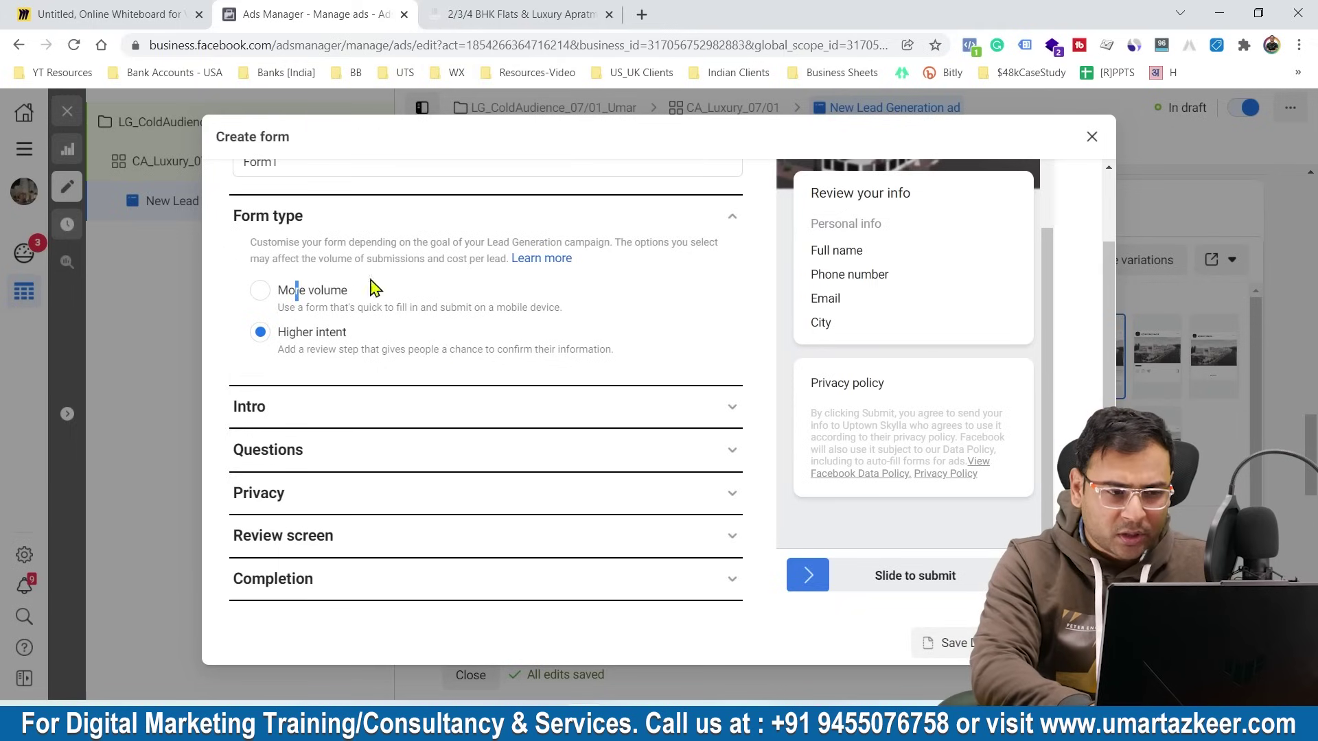
Switch the form type to More volume and back to Higher intent to compare their submission pages
{"action": "left_click", "coordinate": [255, 293]}
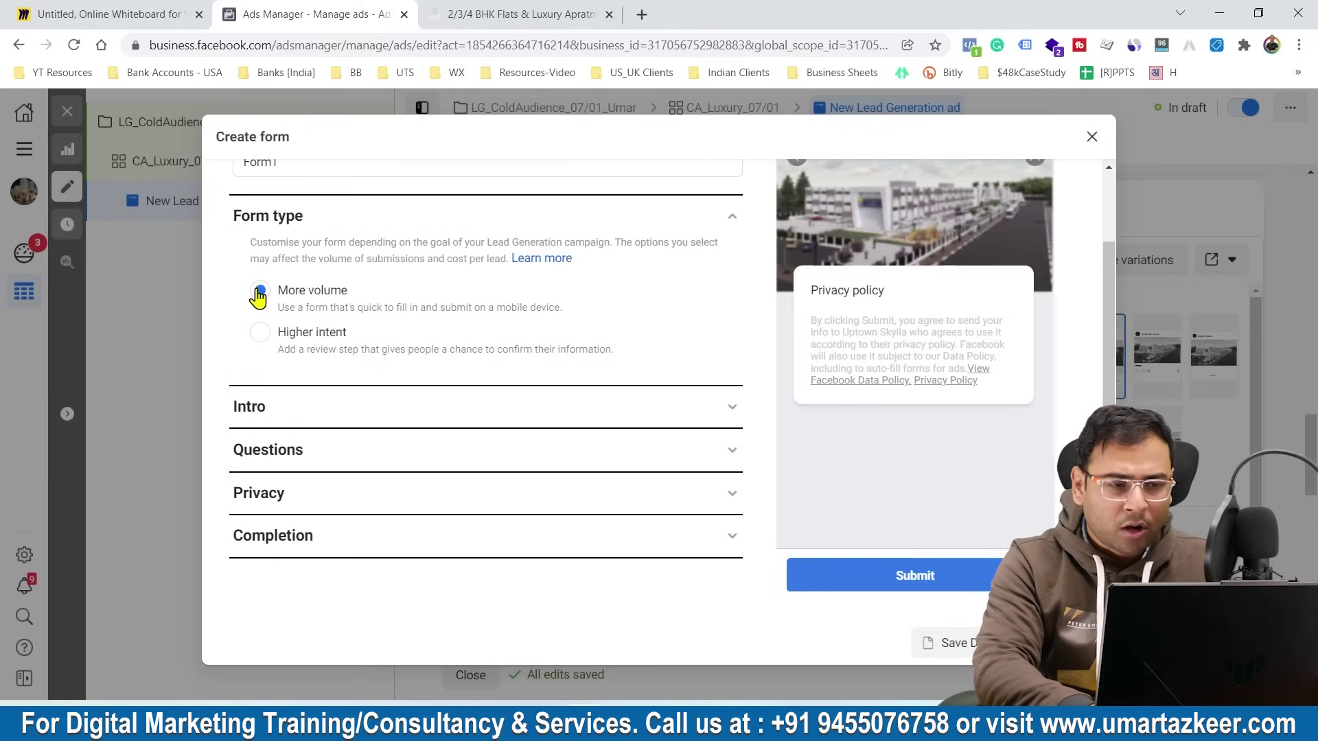
{"action": "left_click", "coordinate": [299, 336]}
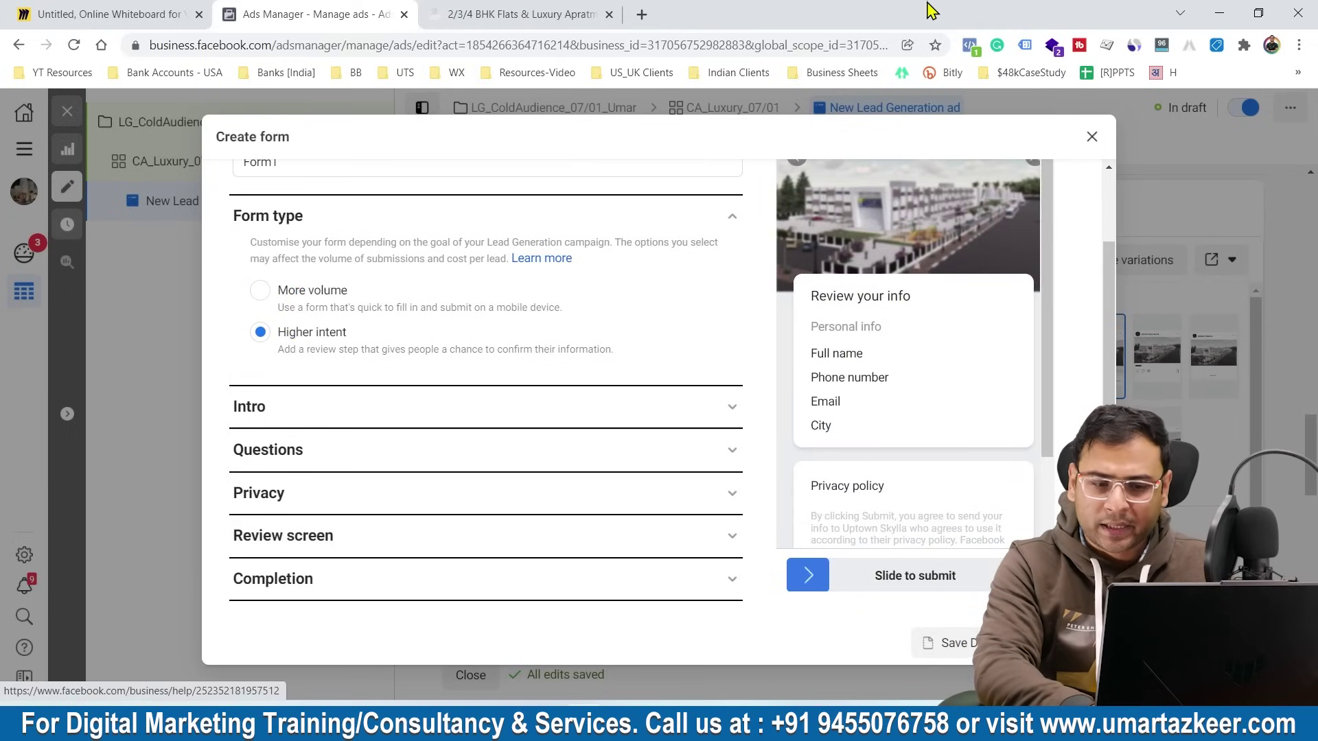
{"action": "scroll", "coordinate": [980, 414], "scroll_direction": "down", "scroll_amount": 3}
{"action": "scroll", "coordinate": [982, 415], "scroll_direction": "up", "scroll_amount": 3}
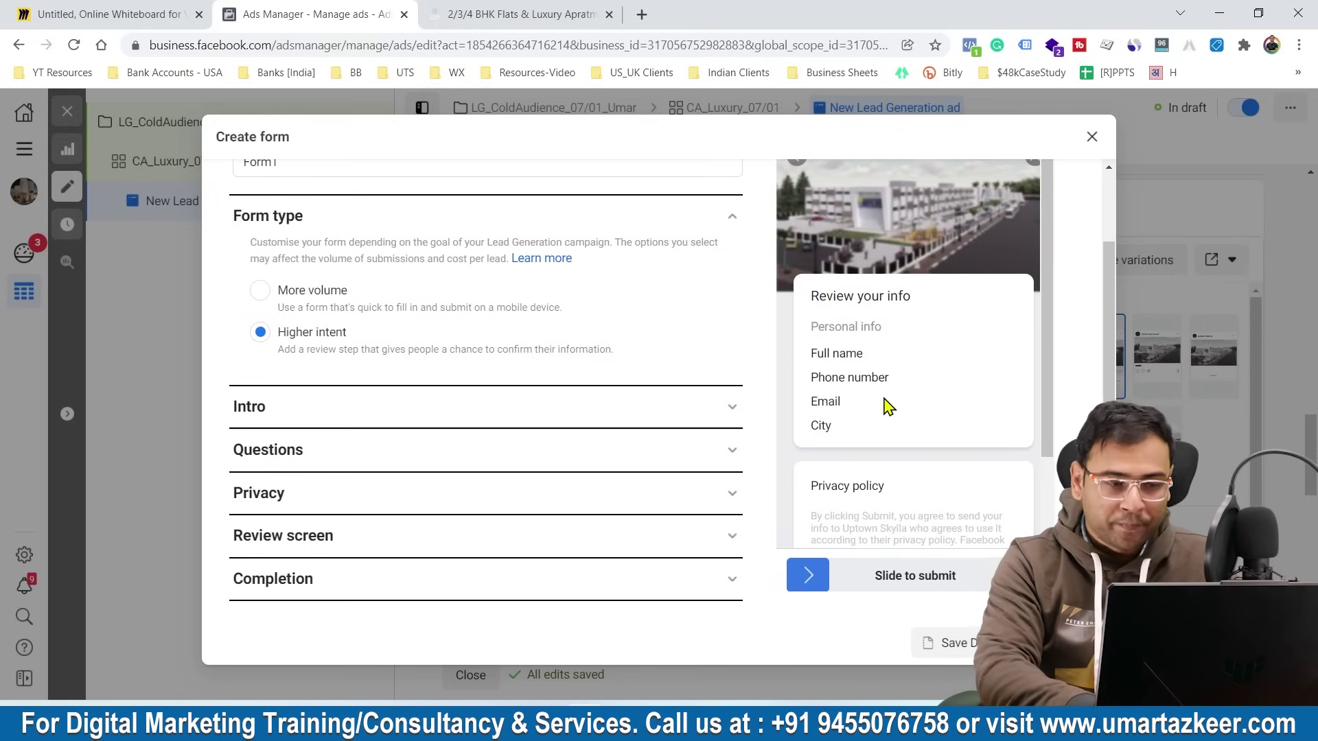
Open the form's Intro section and look at its background image and greeting settings
{"action": "left_click", "coordinate": [387, 405]}
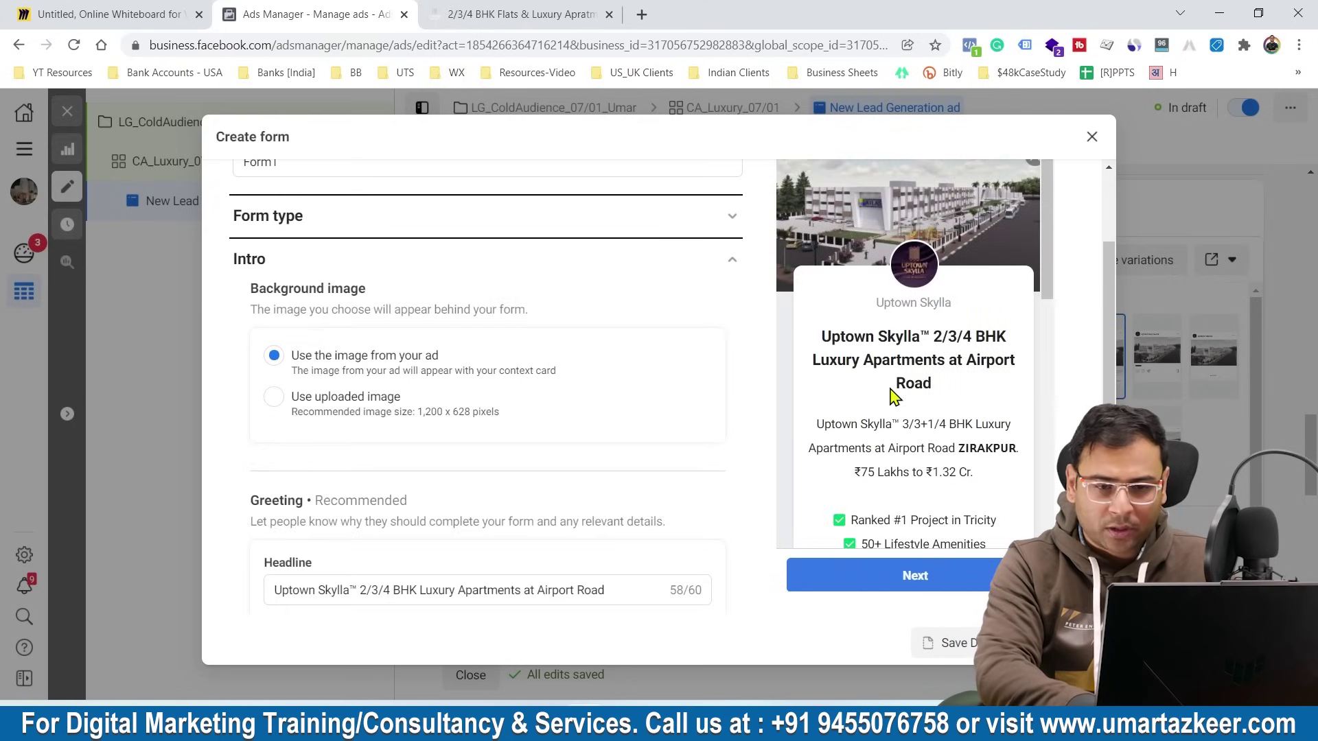
{"action": "scroll", "coordinate": [887, 384], "scroll_direction": "up", "scroll_amount": 3}
{"action": "scroll", "coordinate": [1048, 420], "scroll_direction": "down", "scroll_amount": 1}
{"action": "scroll", "coordinate": [1048, 420], "scroll_direction": "up", "scroll_amount": 2}
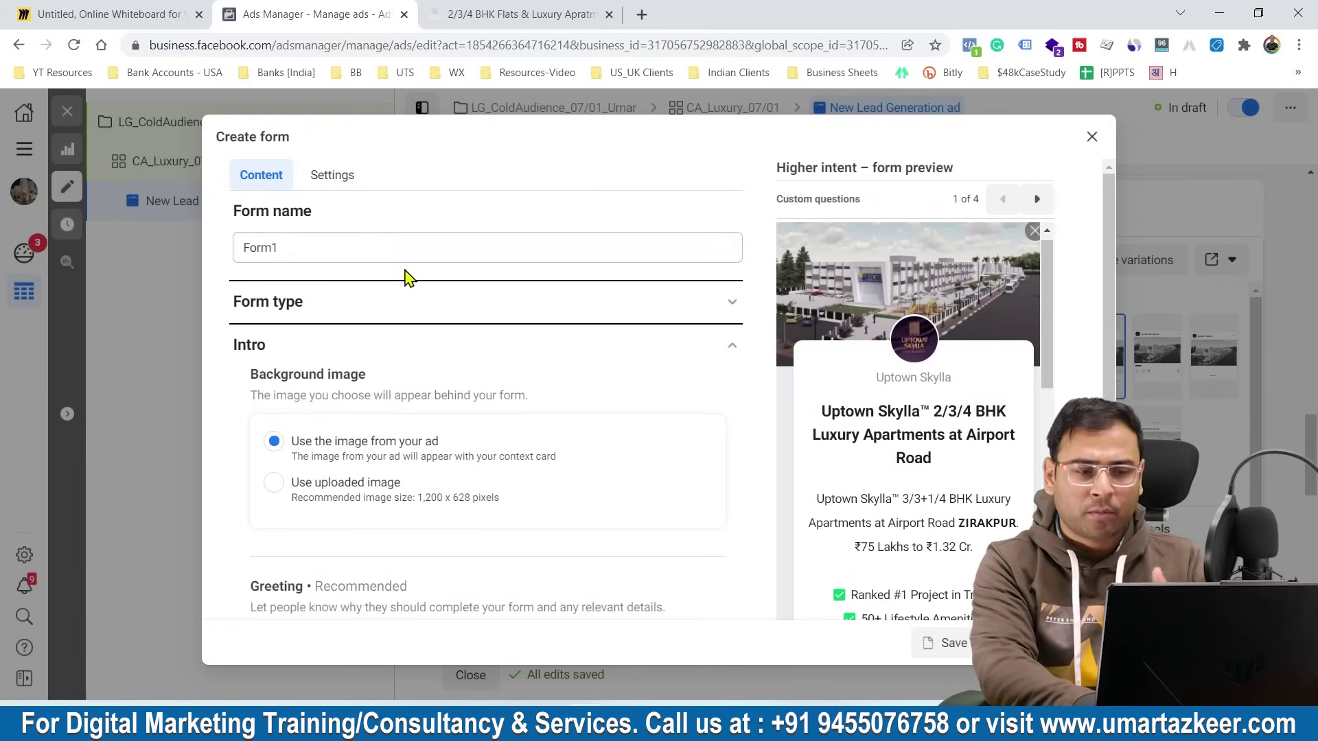
Reopen the Form type section, try More volume, reselect Higher intent and collapse the section
{"action": "left_click", "coordinate": [429, 314]}
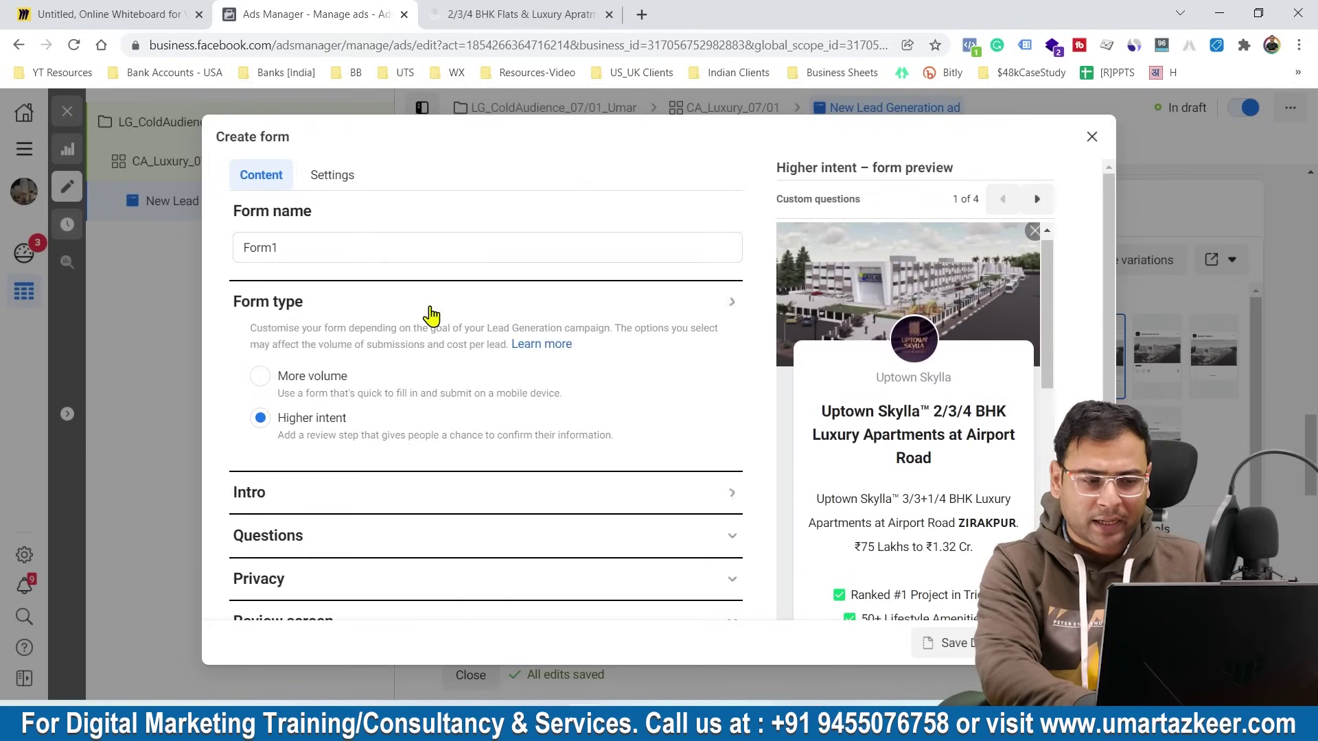
{"action": "left_click", "coordinate": [265, 379]}
{"action": "left_click", "coordinate": [282, 420]}
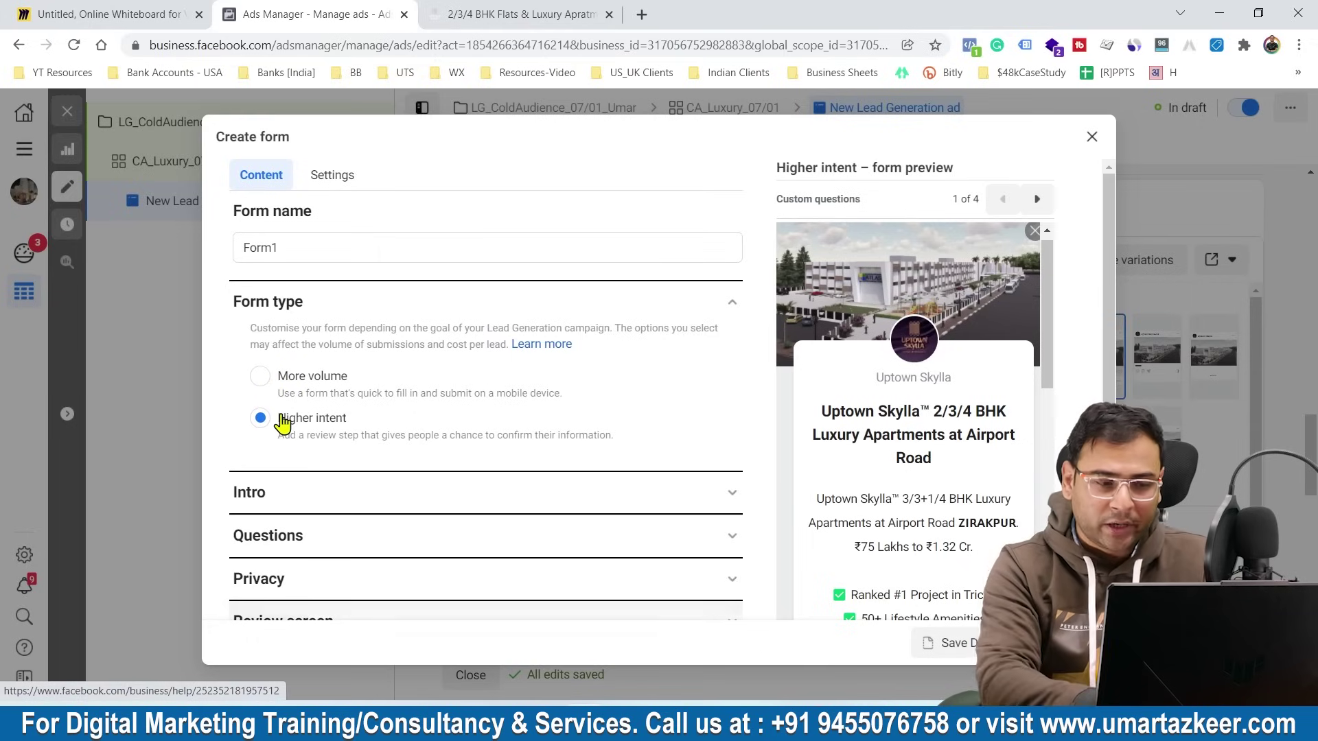
{"action": "left_click", "coordinate": [730, 305]}
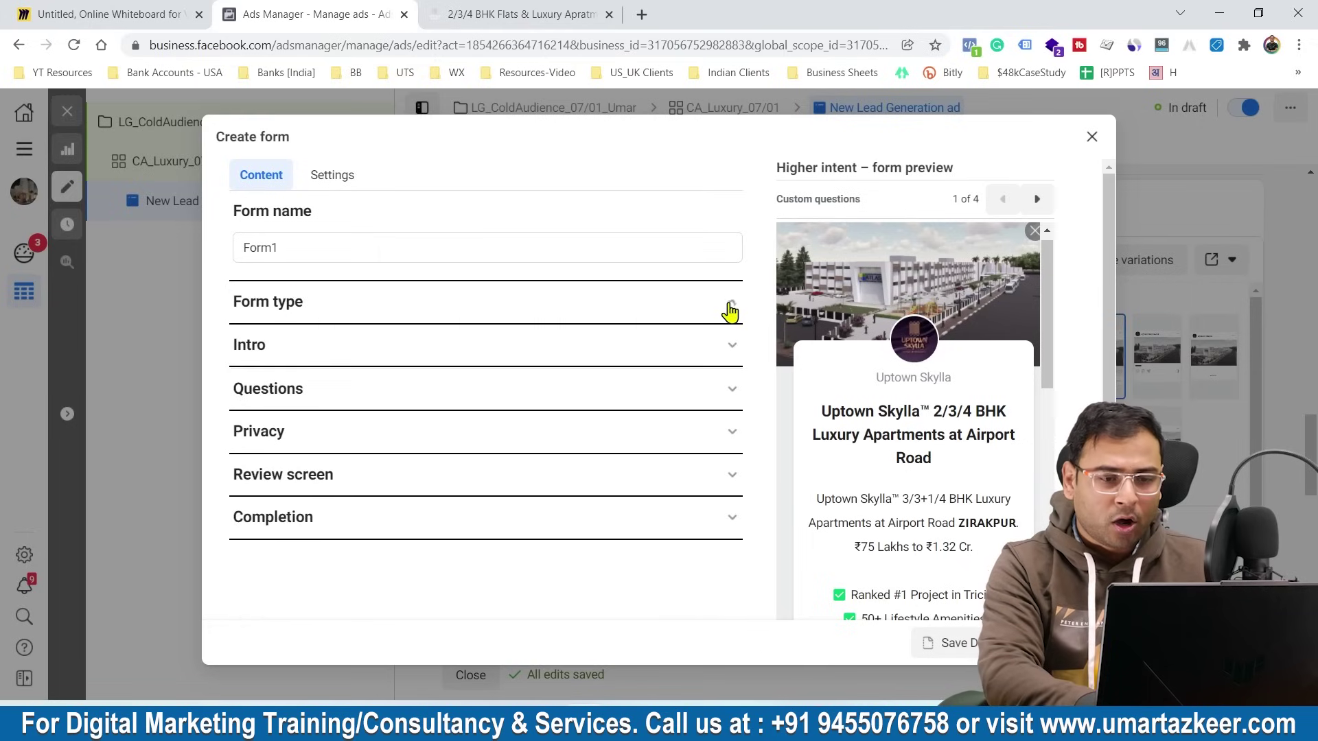
Examine the Intro section's background image, greeting headline and description alongside the form preview, glancing at the Uptown Skylla website
{"action": "left_click", "coordinate": [378, 341]}
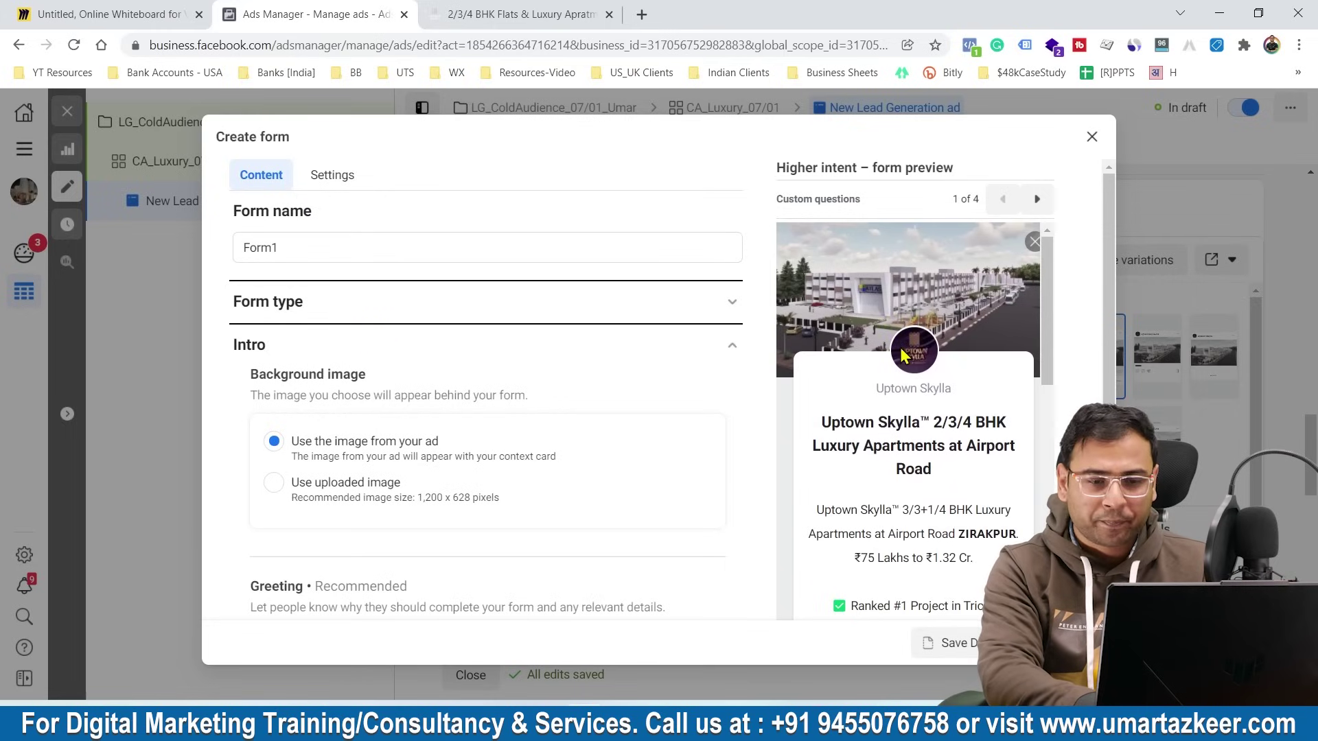
{"action": "scroll", "coordinate": [938, 419], "scroll_direction": "down", "scroll_amount": 3}
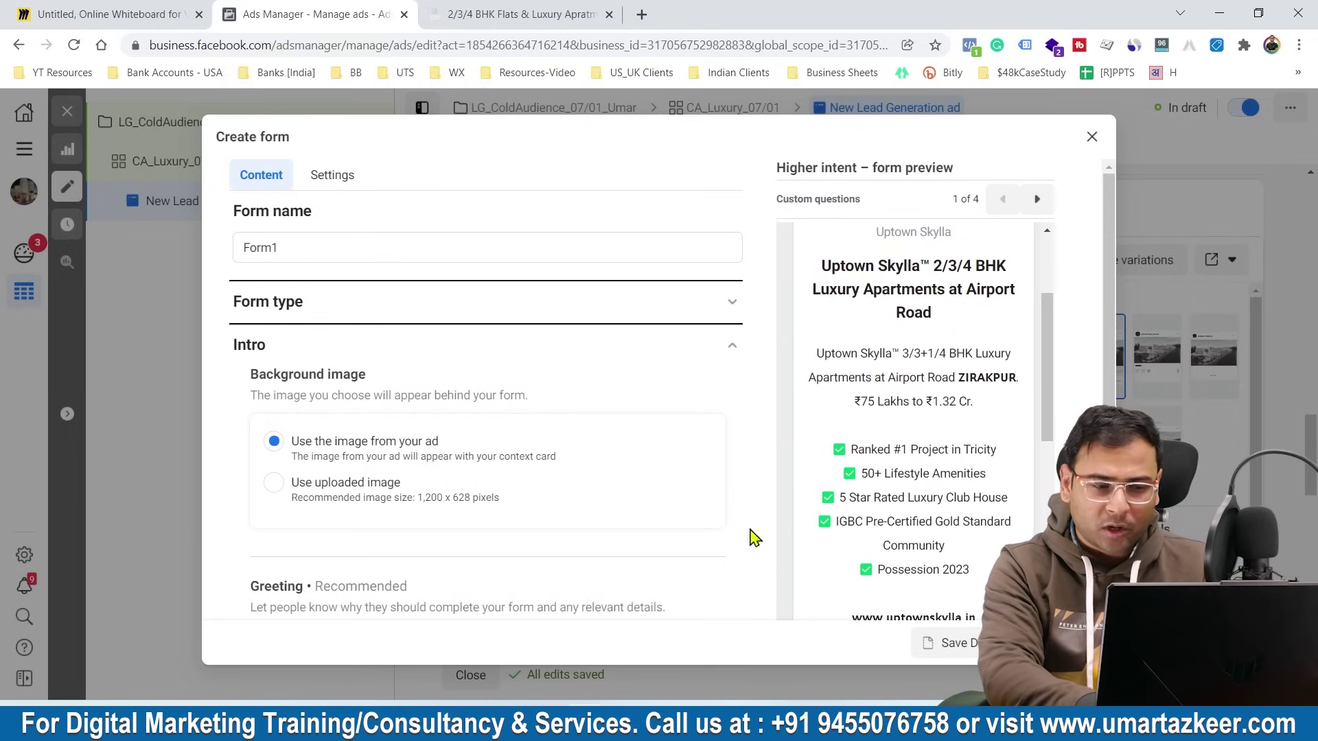
{"action": "scroll", "coordinate": [364, 500], "scroll_direction": "down", "scroll_amount": 4}
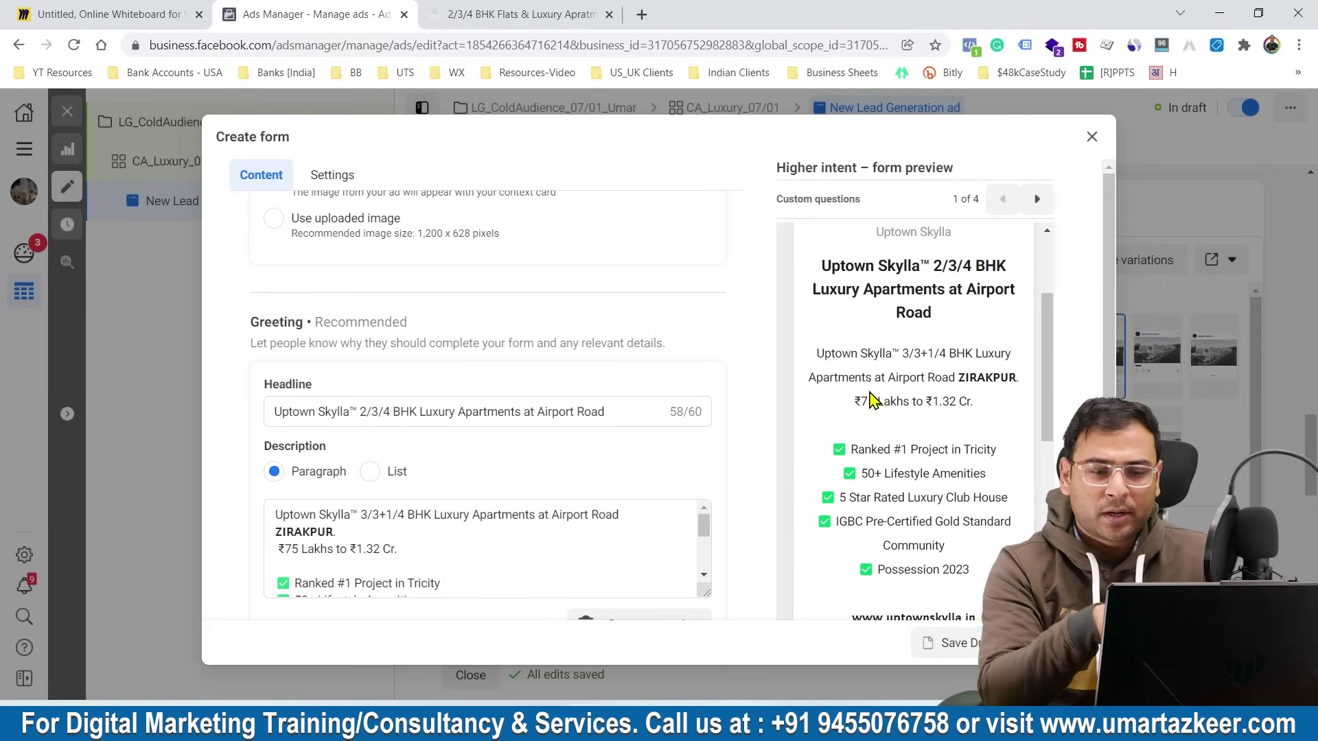
{"action": "left_click", "coordinate": [525, 13]}
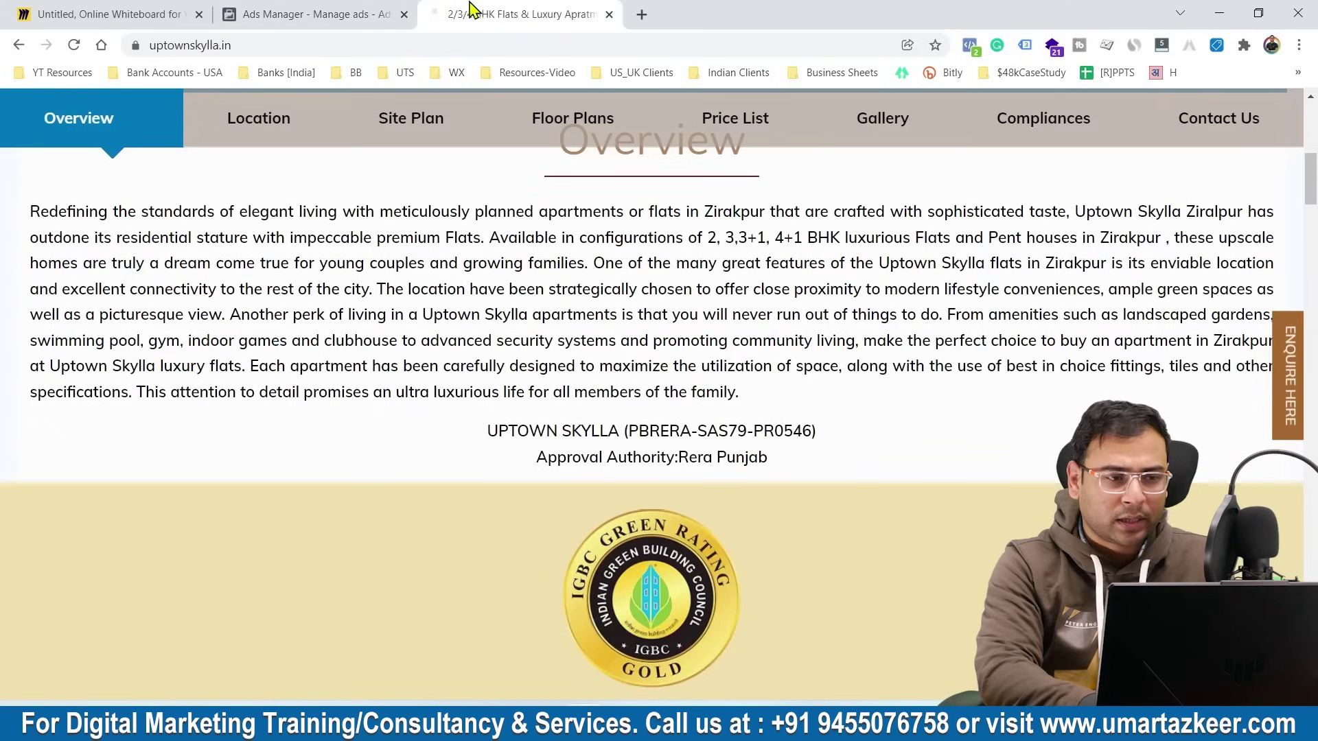
{"action": "left_click", "coordinate": [302, 13]}
{"action": "scroll", "coordinate": [960, 448], "scroll_direction": "down", "scroll_amount": 1}
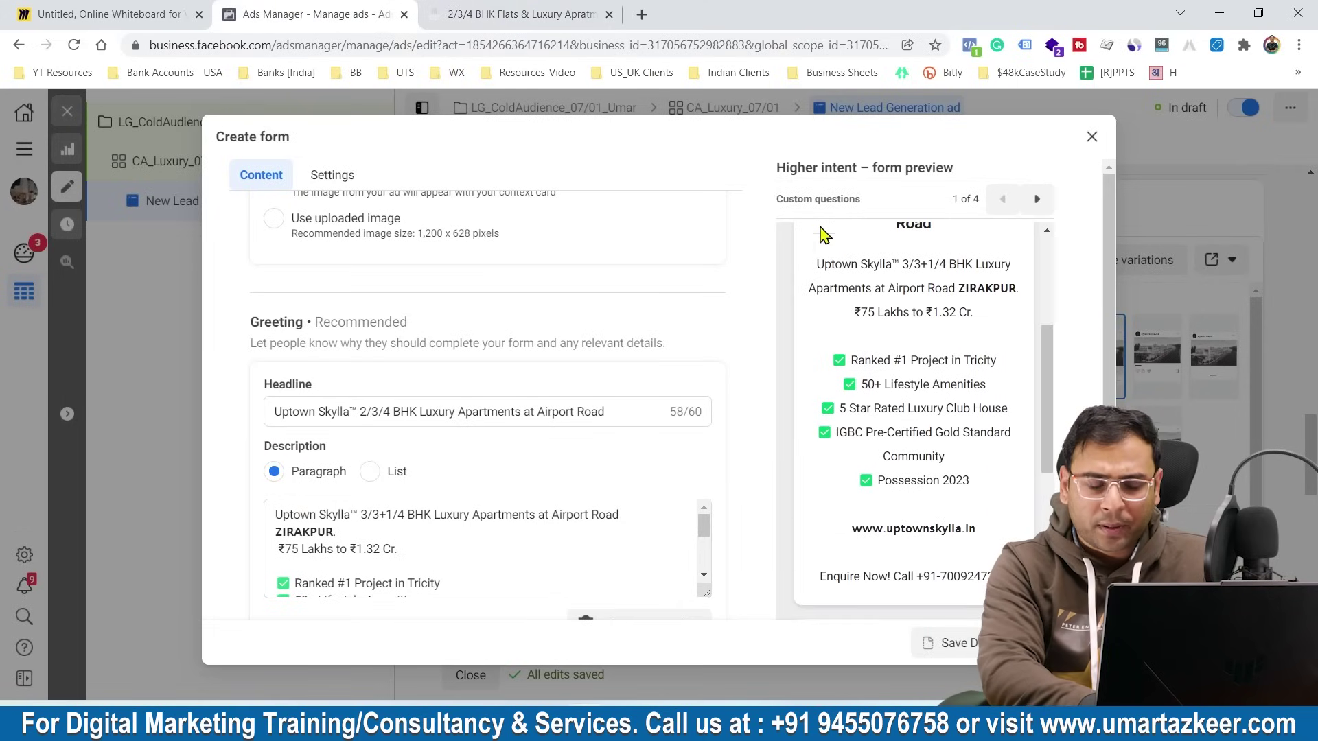
{"action": "scroll", "coordinate": [927, 355], "scroll_direction": "down", "scroll_amount": 1}
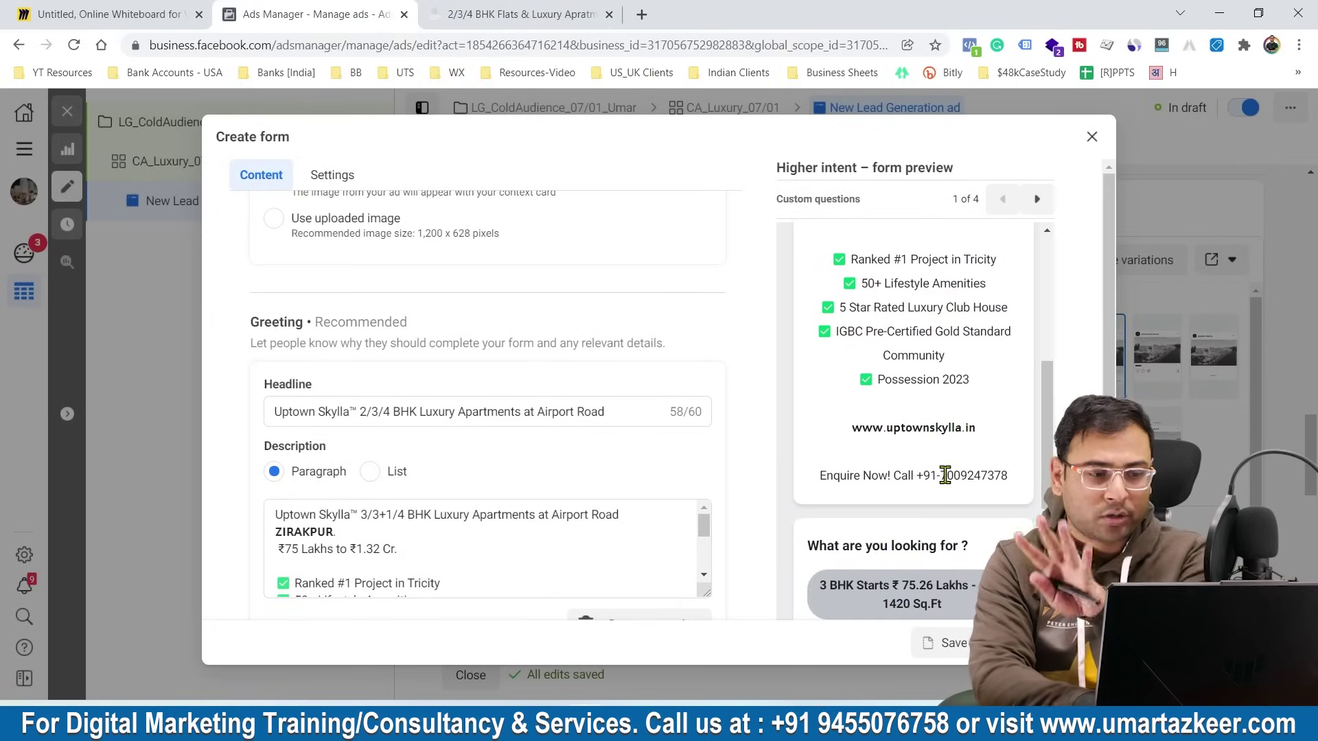
{"action": "scroll", "coordinate": [517, 395], "scroll_direction": "down", "scroll_amount": 2}
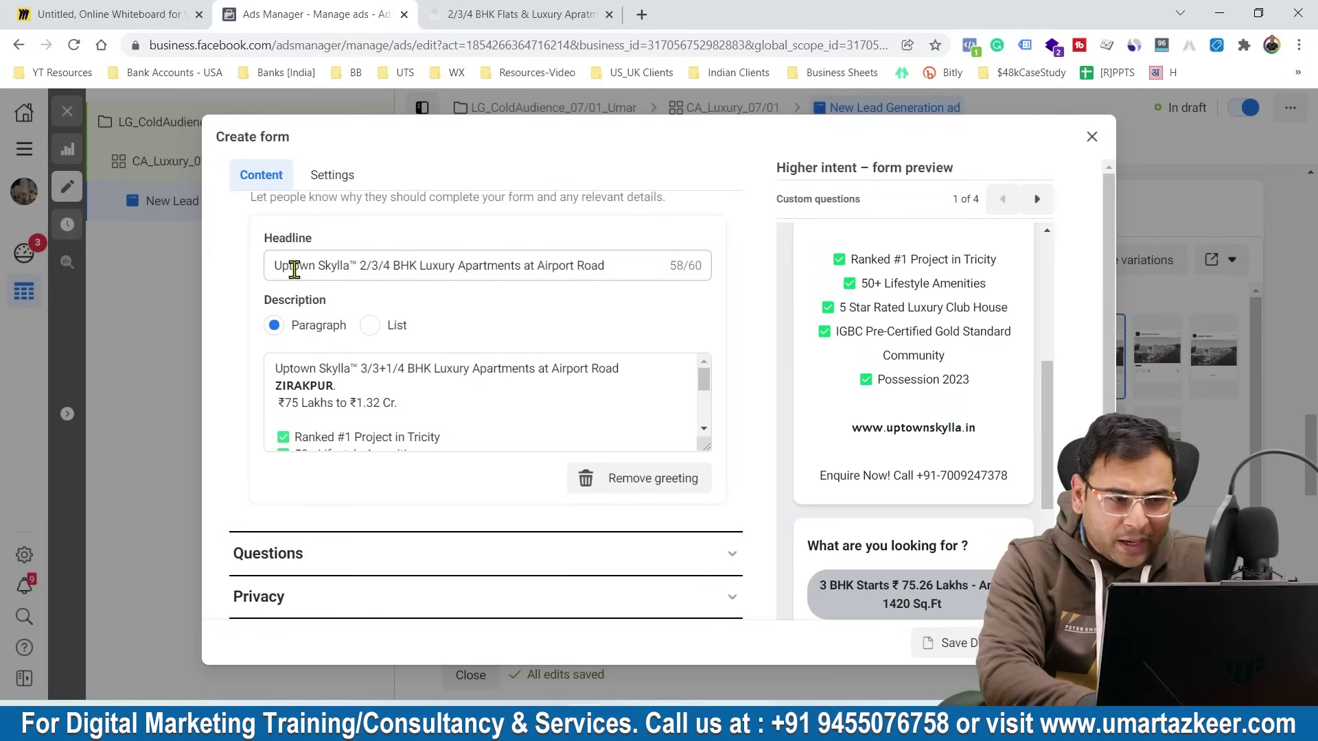
{"action": "scroll", "coordinate": [383, 410], "scroll_direction": "down", "scroll_amount": 1}
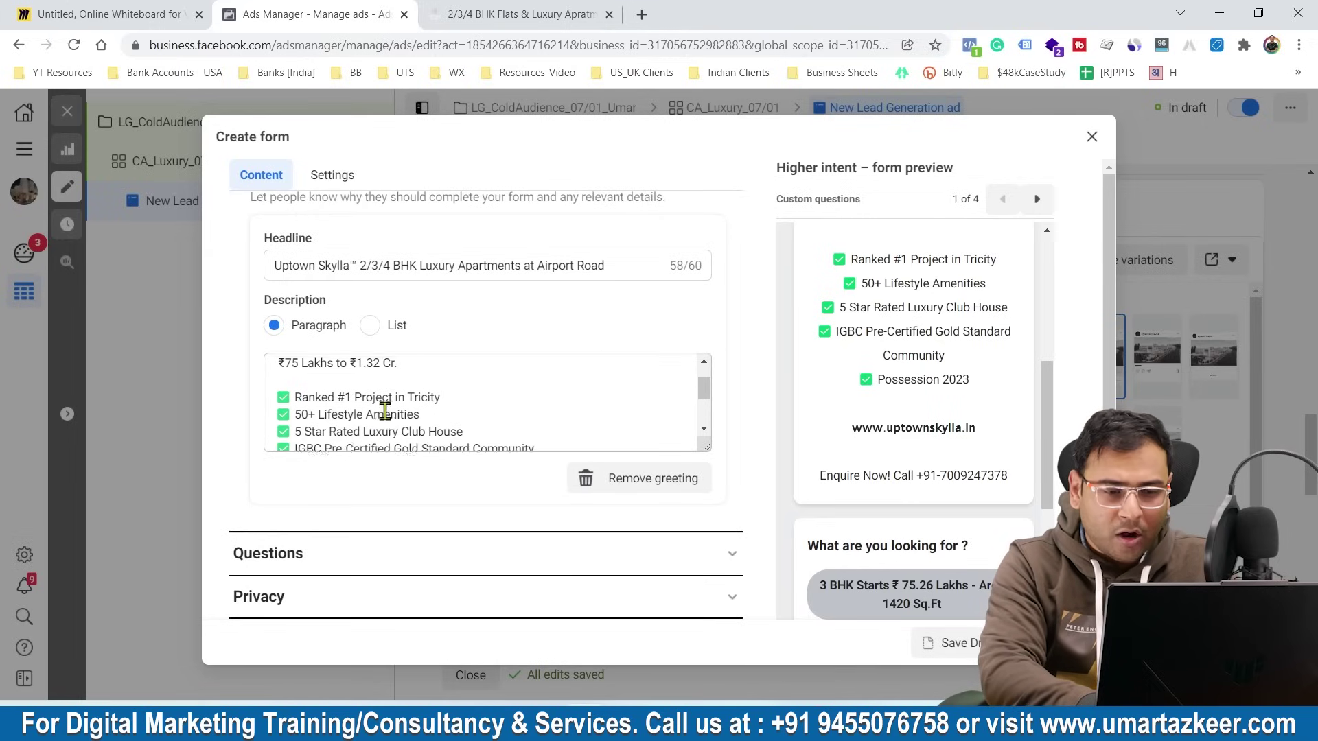
Examine the rest of the greeting description alongside the preview's website, contact line and "What are you looking for ?" answer options
{"action": "scroll", "coordinate": [384, 410], "scroll_direction": "down", "scroll_amount": 3}
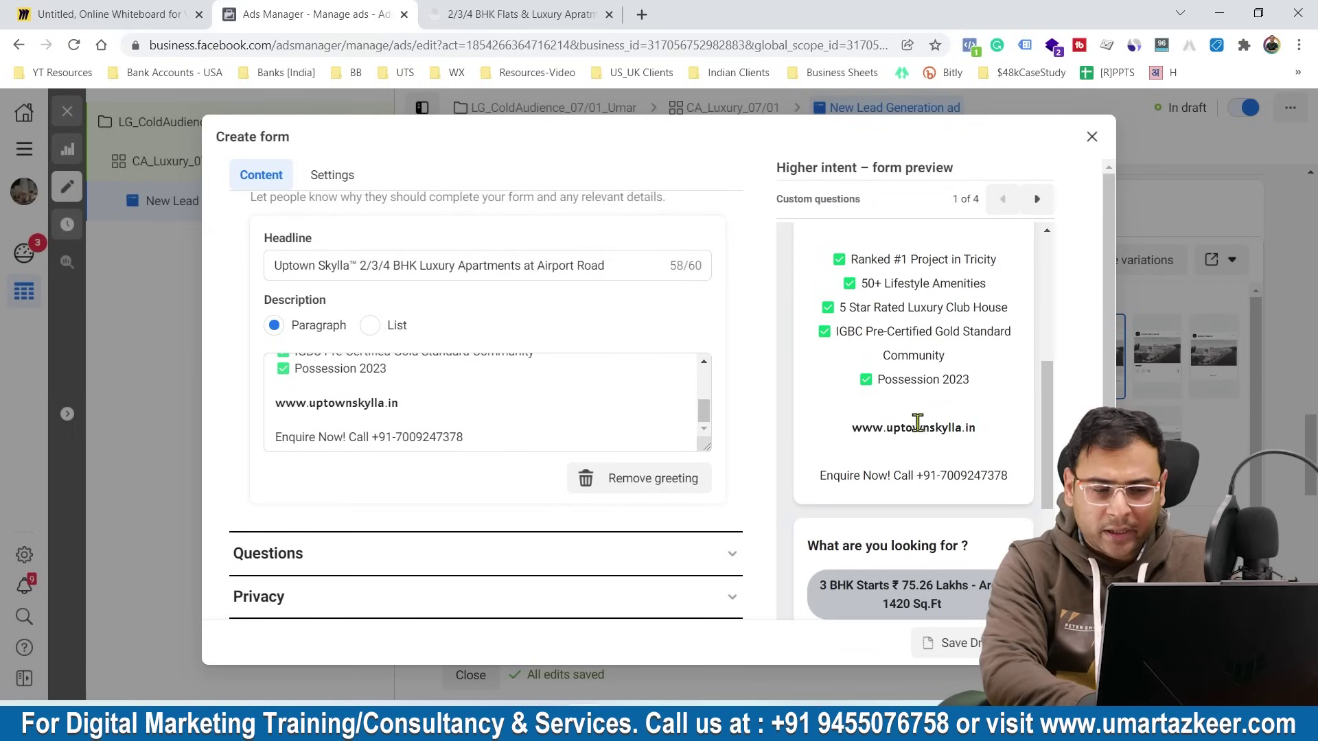
{"action": "scroll", "coordinate": [430, 354], "scroll_direction": "down", "scroll_amount": 1}
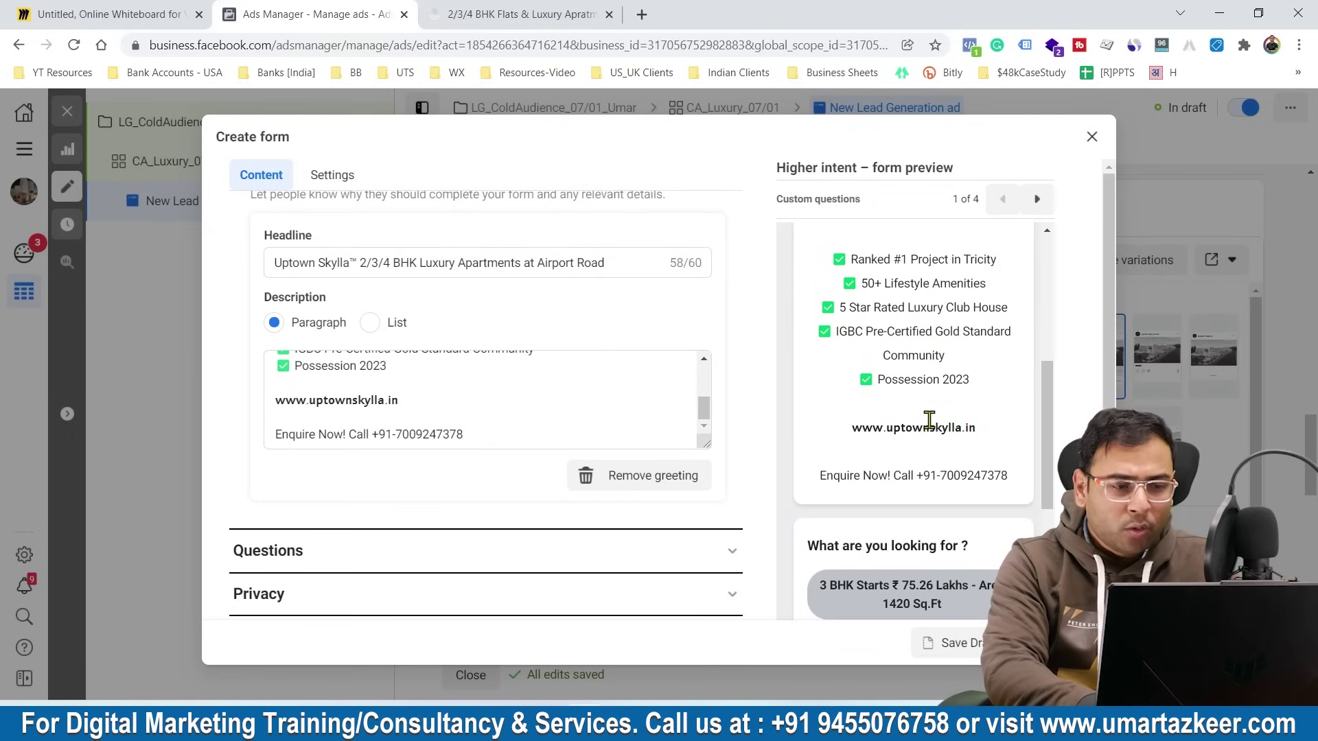
{"action": "scroll", "coordinate": [535, 473], "scroll_direction": "up", "scroll_amount": 3}
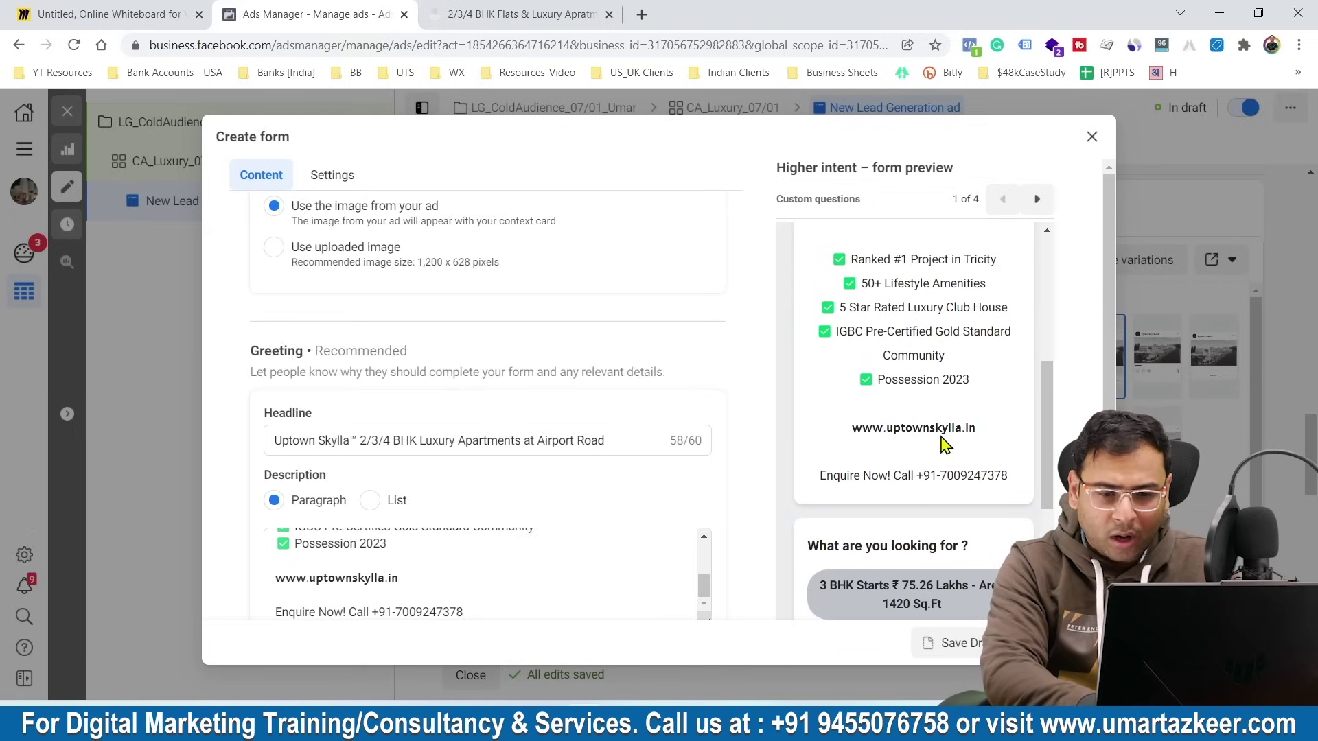
{"action": "scroll", "coordinate": [945, 444], "scroll_direction": "down", "scroll_amount": 4}
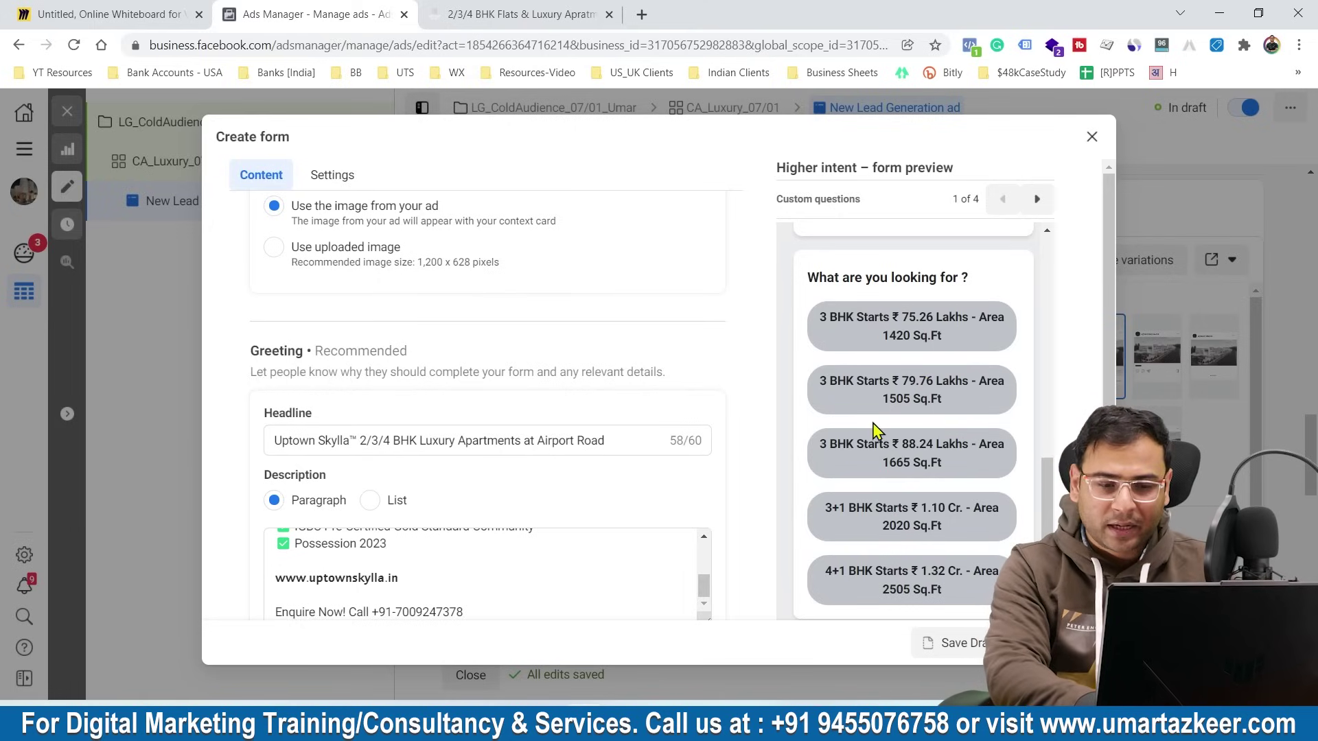
{"action": "scroll", "coordinate": [888, 509], "scroll_direction": "down", "scroll_amount": 1}
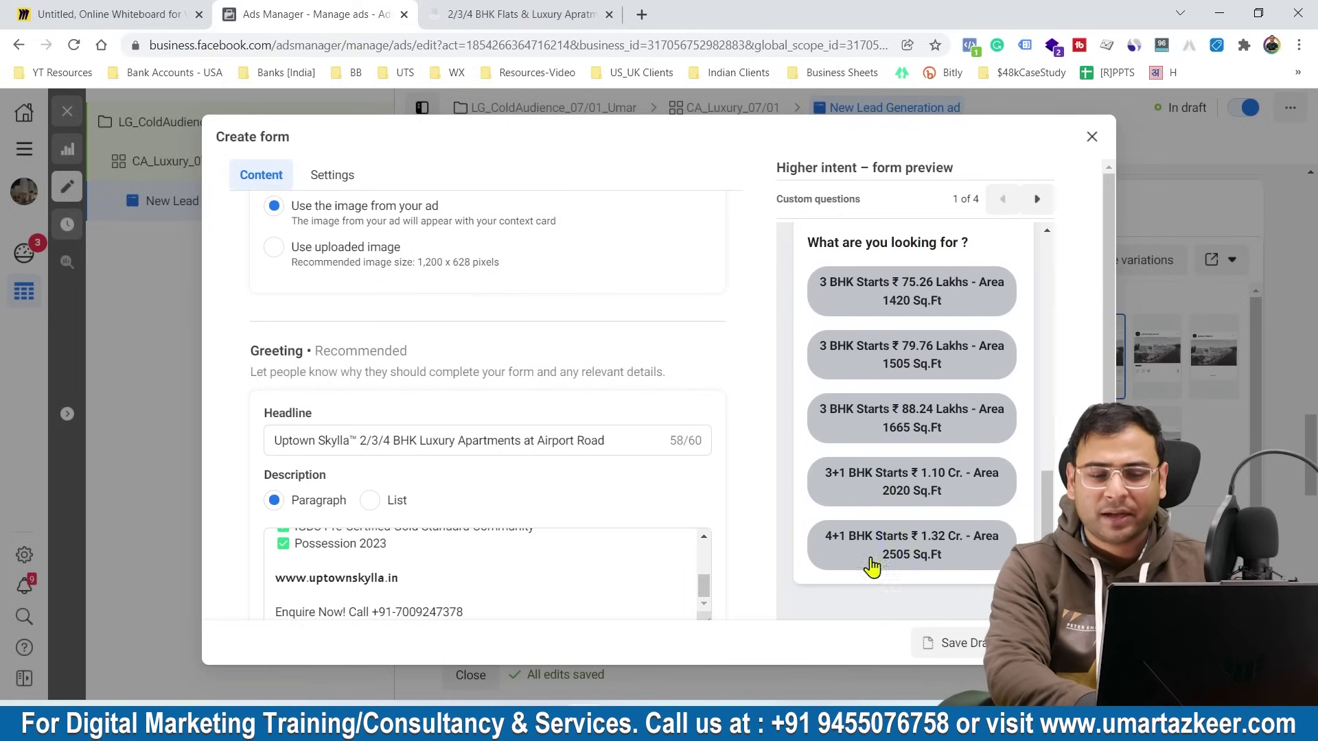
{"action": "scroll", "coordinate": [875, 501], "scroll_direction": "up", "scroll_amount": 1}
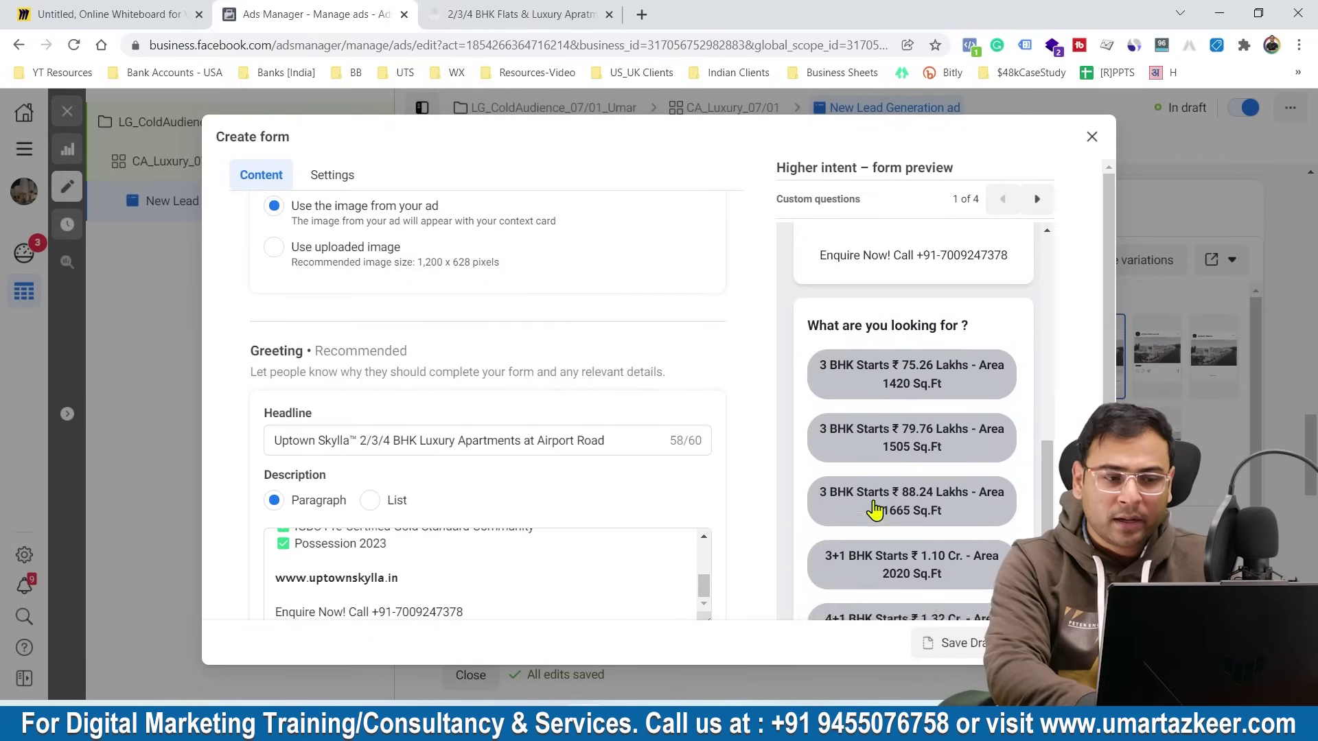
{"action": "scroll", "coordinate": [874, 501], "scroll_direction": "down", "scroll_amount": 1}
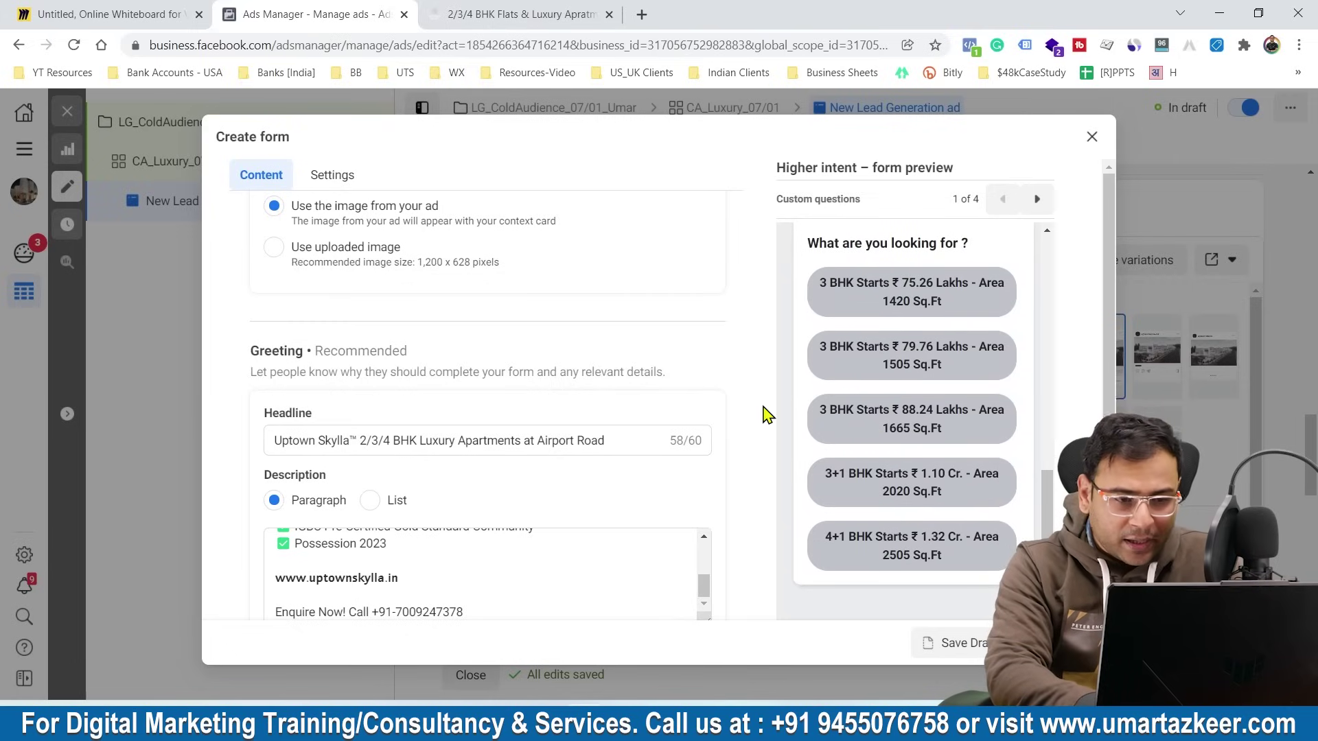
Open the form's Questions section and compare its prefill fields with the Prefill information page of the preview
{"action": "scroll", "coordinate": [450, 450], "scroll_direction": "down", "scroll_amount": 3}
{"action": "left_click", "coordinate": [303, 559]}
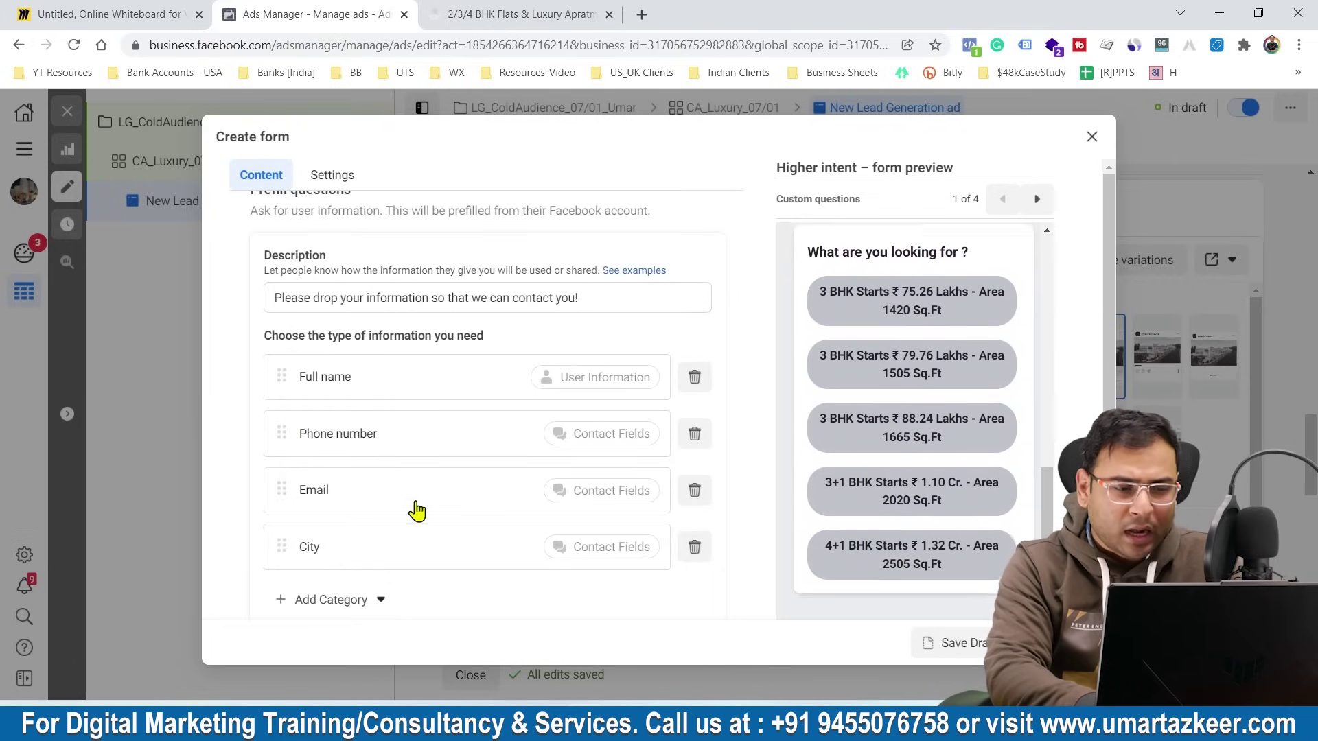
{"action": "scroll", "coordinate": [504, 429], "scroll_direction": "down", "scroll_amount": 2}
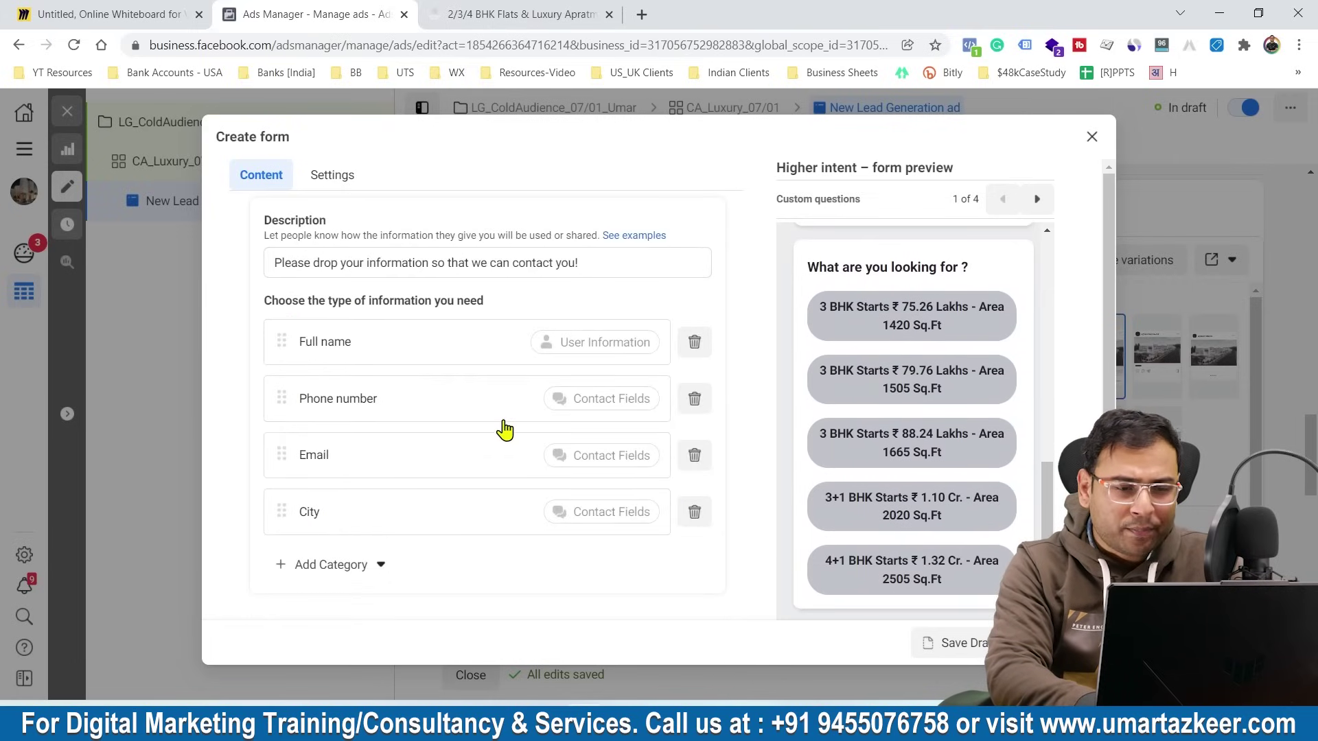
{"action": "left_click", "coordinate": [1036, 199]}
{"action": "scroll", "coordinate": [594, 393], "scroll_direction": "up", "scroll_amount": 4}
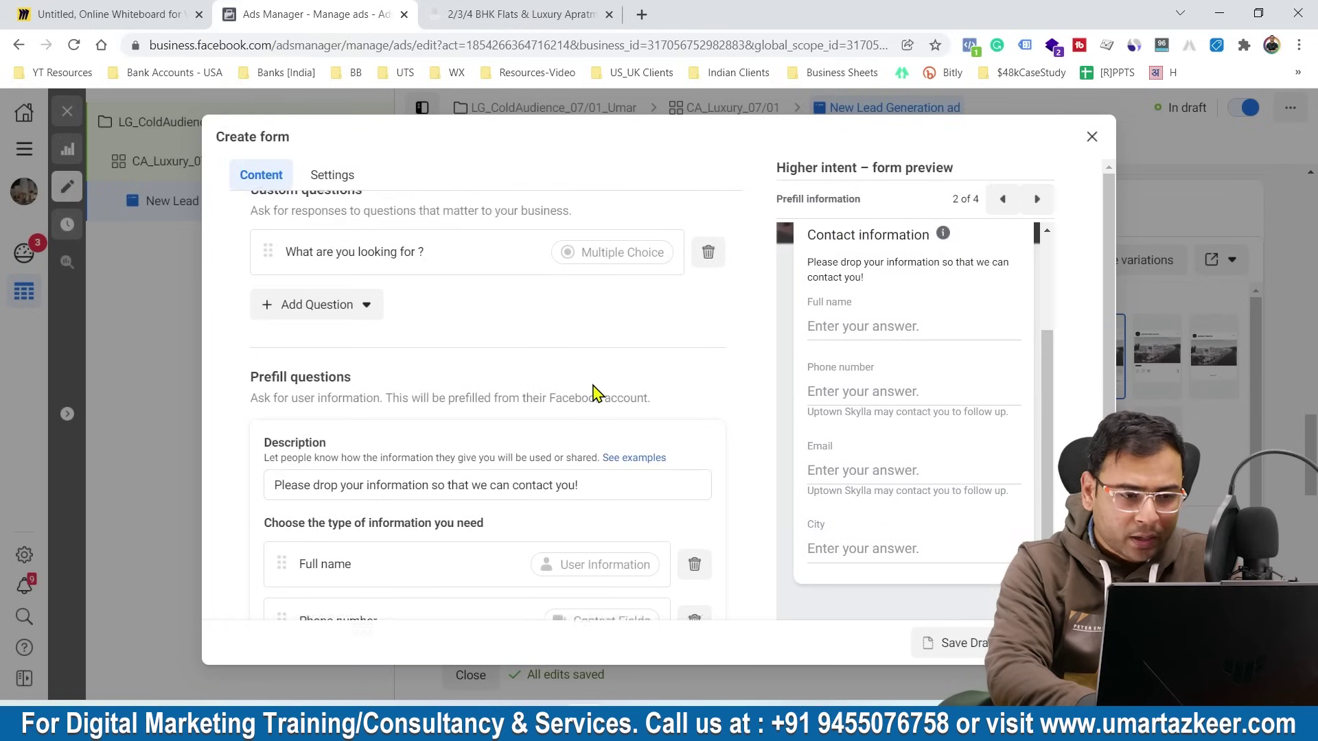
{"action": "scroll", "coordinate": [594, 392], "scroll_direction": "up", "scroll_amount": 3}
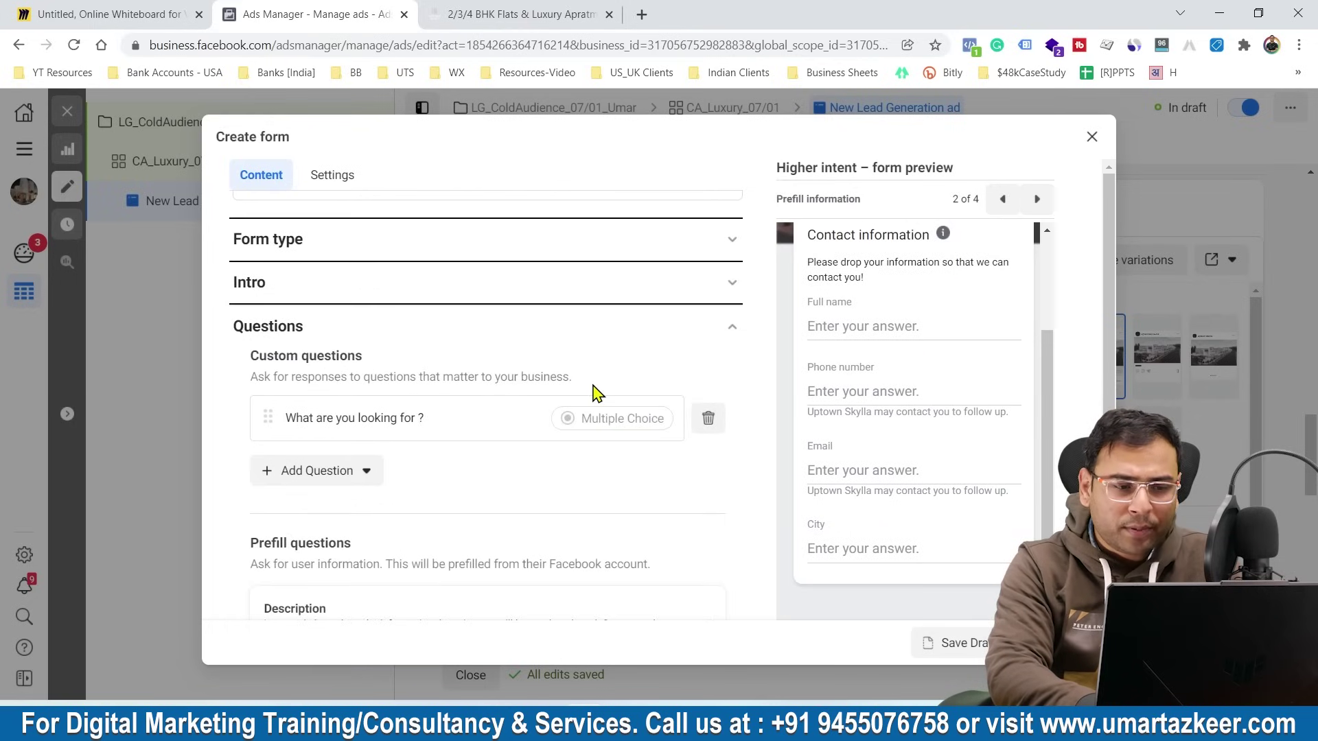
Reopen the Questions section, expand the "What are you looking for ?" question to view its answers, and collapse the section
{"action": "left_click", "coordinate": [303, 328]}
{"action": "left_click", "coordinate": [315, 387]}
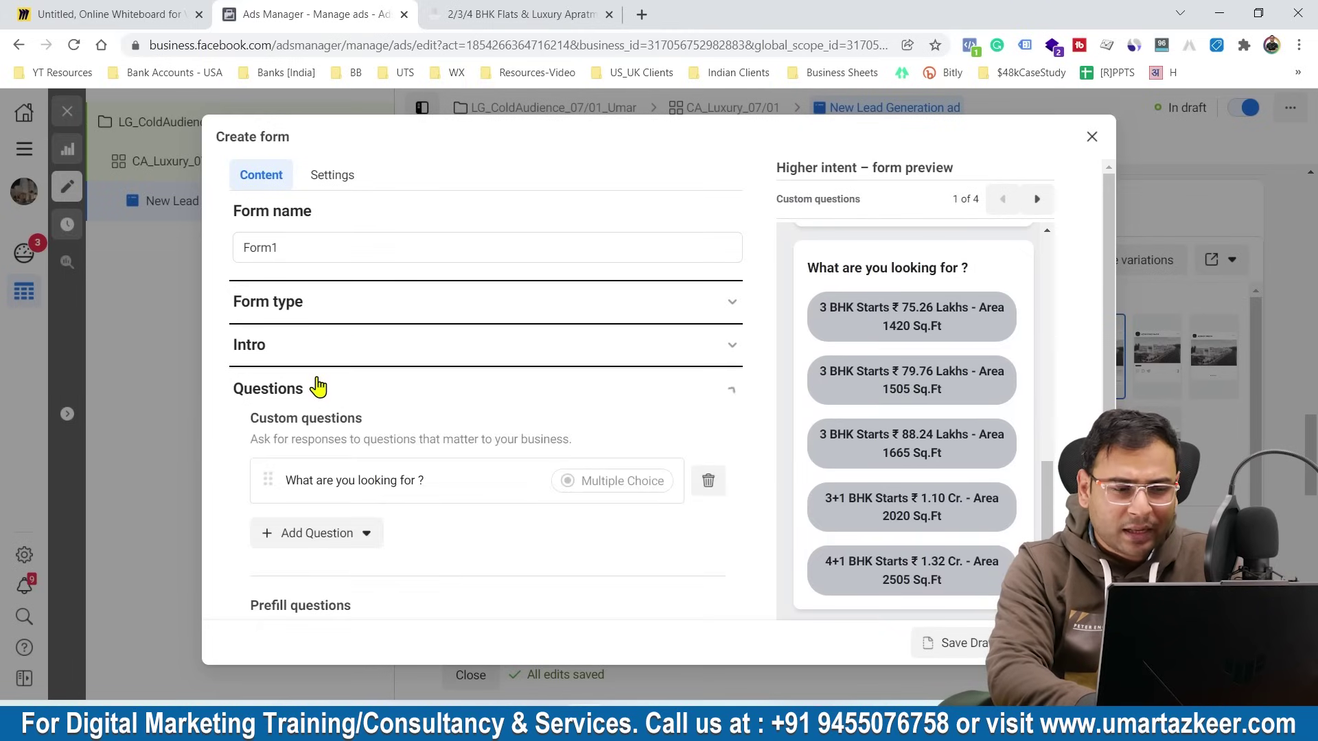
{"action": "left_click", "coordinate": [354, 494]}
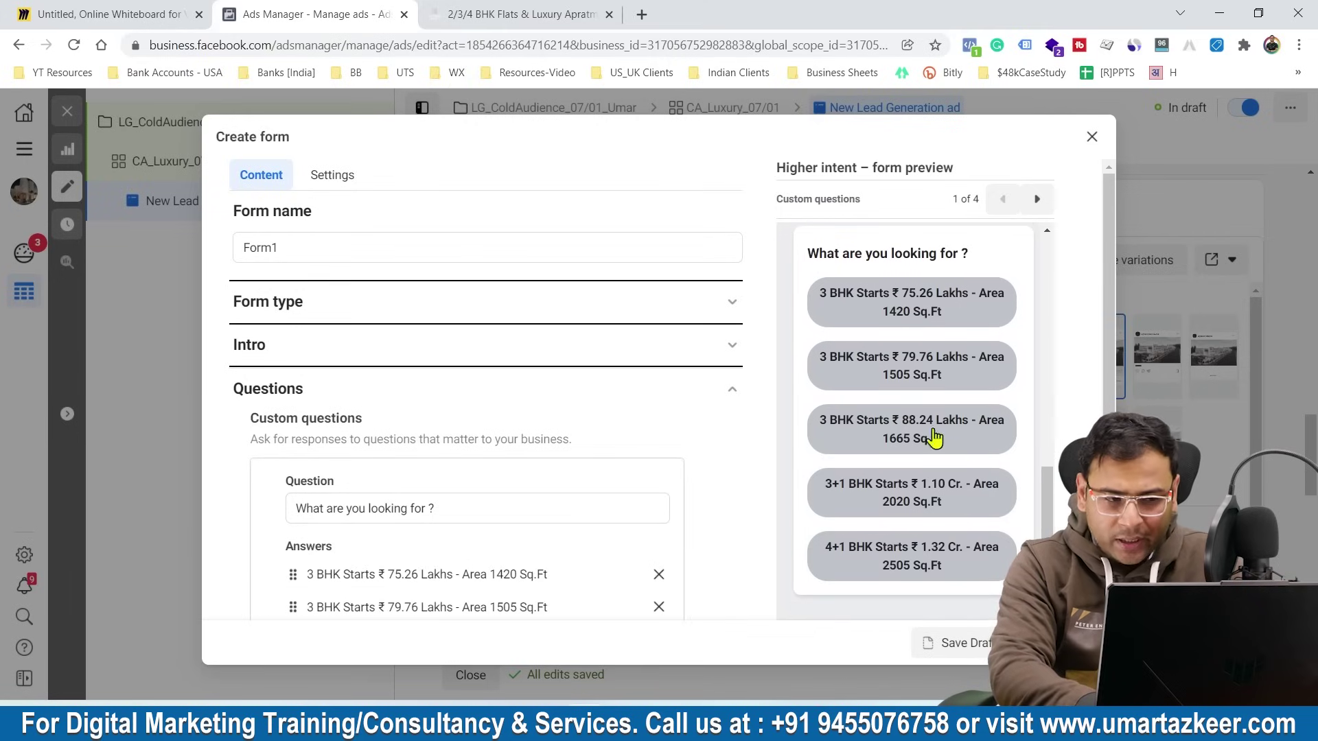
{"action": "left_click", "coordinate": [663, 387]}
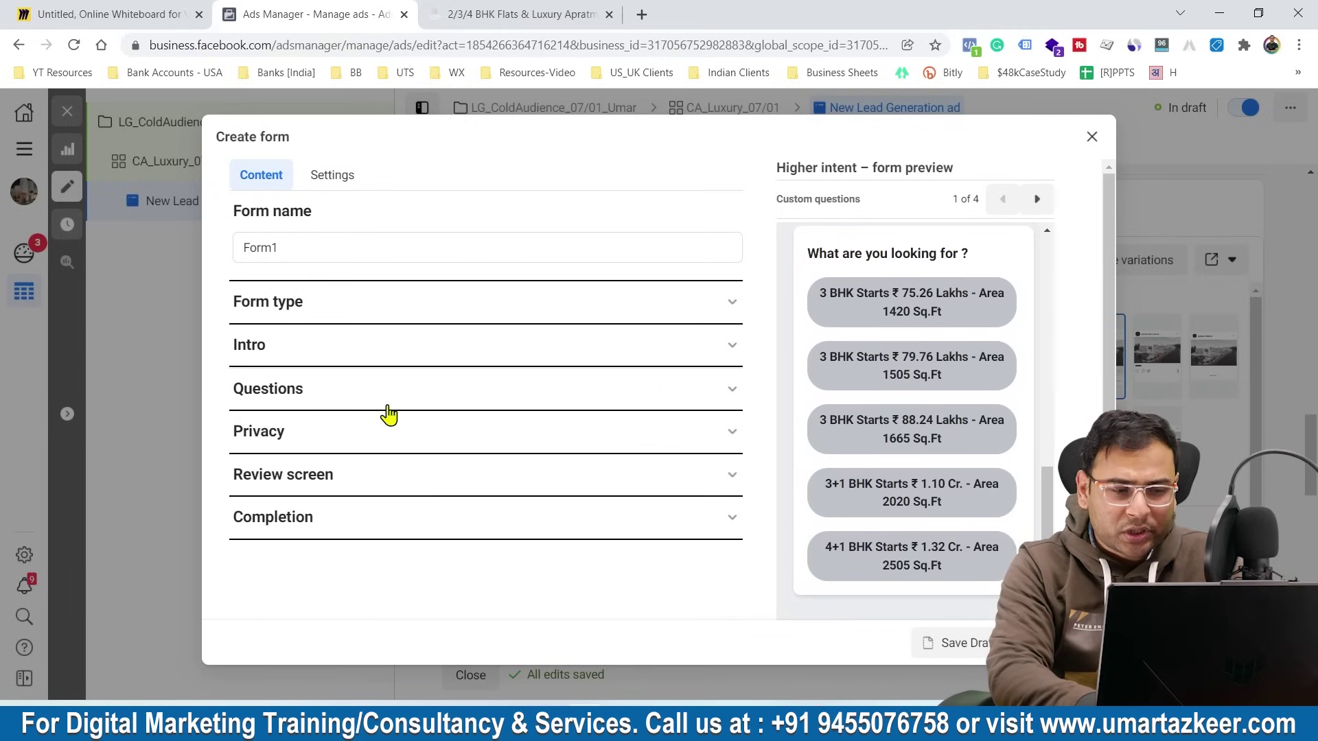
Expand the Questions section again and compare the custom and prefill questions with their preview pages, returning to the Custom questions page
{"action": "left_click", "coordinate": [366, 390]}
{"action": "scroll", "coordinate": [501, 542], "scroll_direction": "down", "scroll_amount": 3}
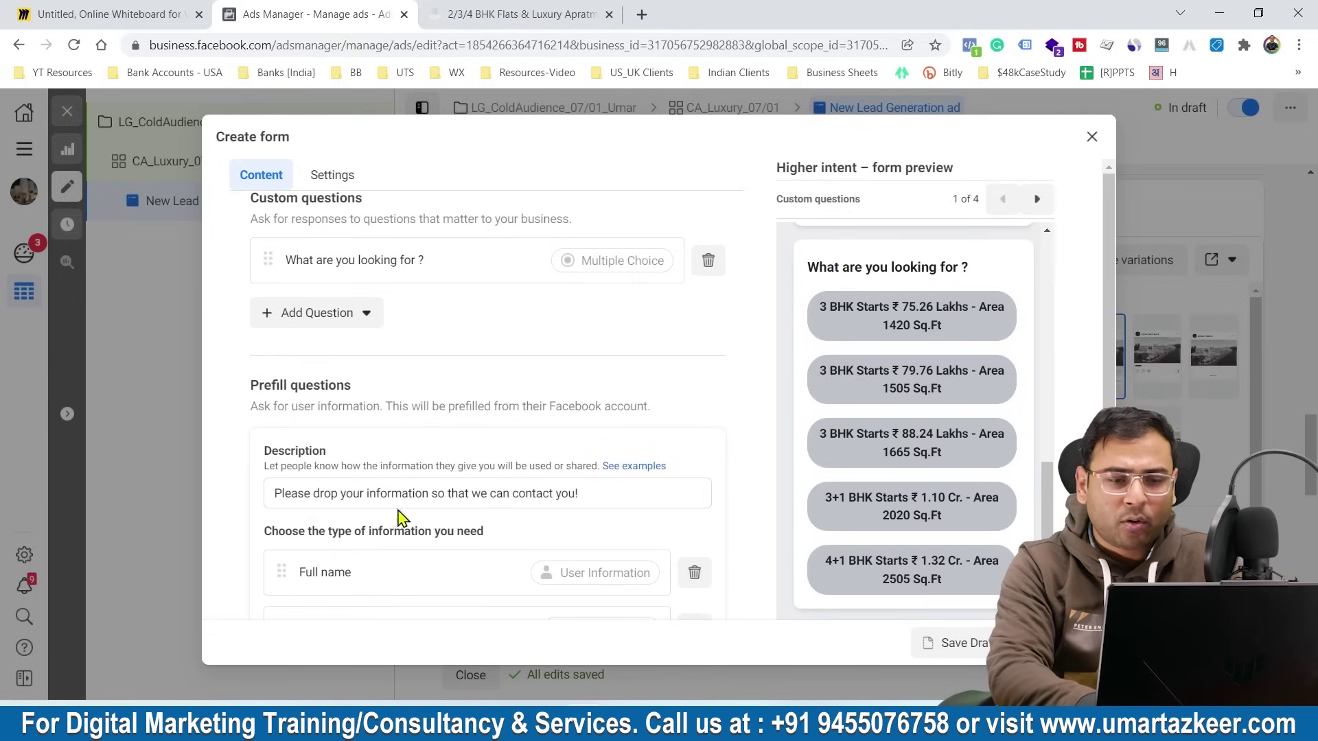
{"action": "left_click", "coordinate": [1037, 199]}
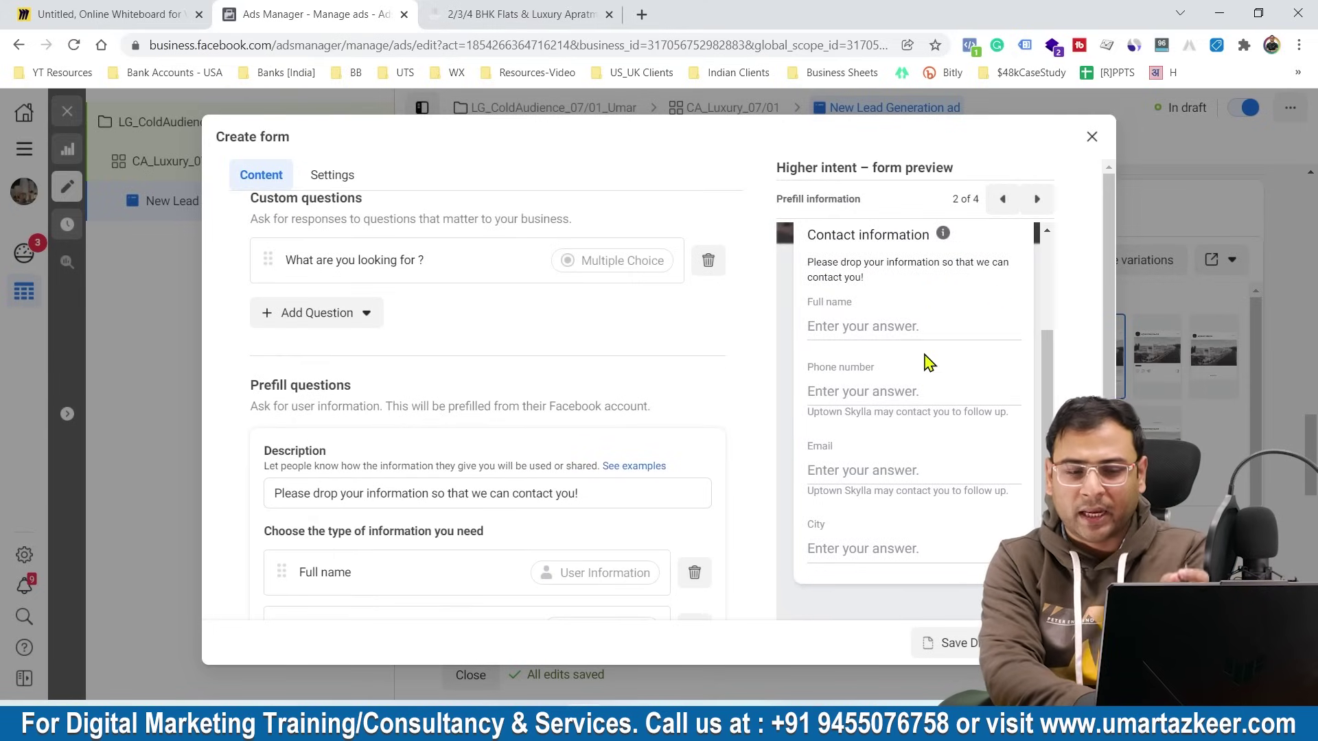
{"action": "left_click", "coordinate": [1002, 199]}
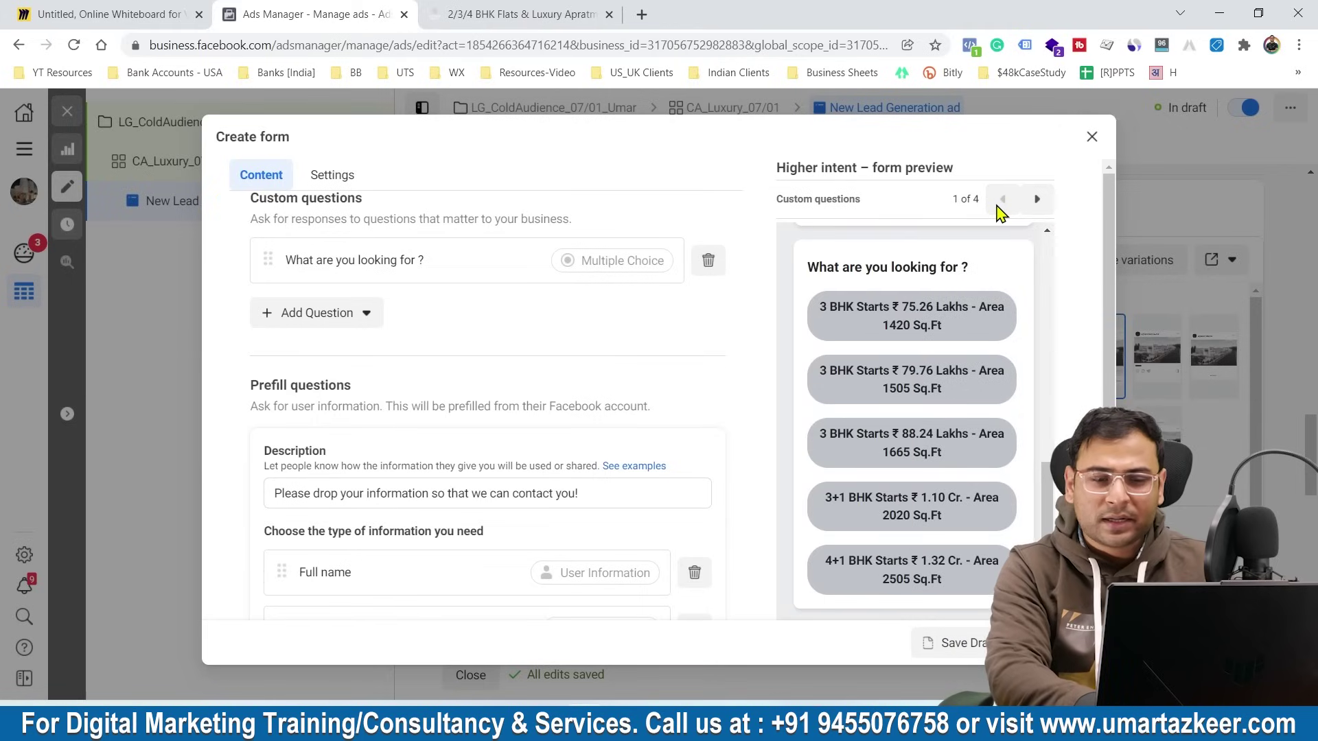
{"action": "scroll", "coordinate": [929, 364], "scroll_direction": "up", "scroll_amount": 3}
{"action": "scroll", "coordinate": [929, 364], "scroll_direction": "down", "scroll_amount": 3}
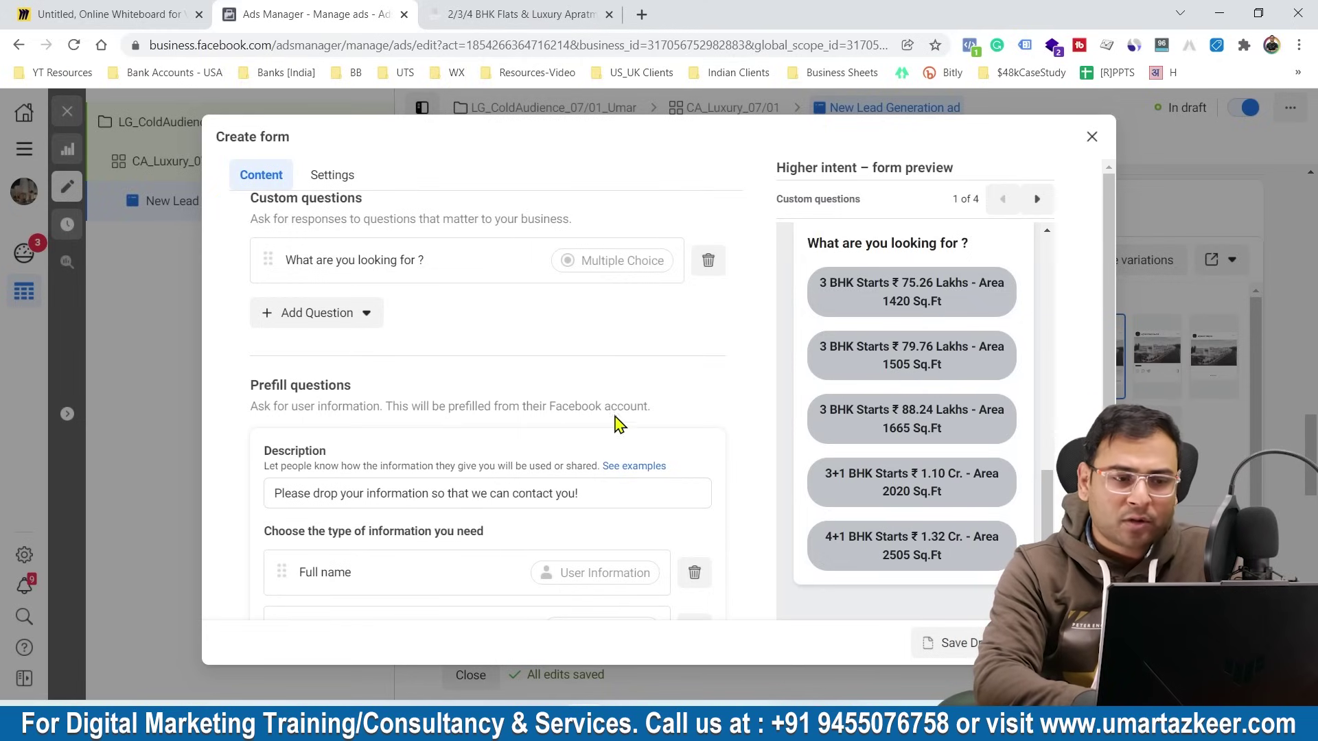
{"action": "scroll", "coordinate": [617, 420], "scroll_direction": "up", "scroll_amount": 3}
{"action": "scroll", "coordinate": [1003, 517], "scroll_direction": "up", "scroll_amount": 1}
{"action": "scroll", "coordinate": [1005, 520], "scroll_direction": "up", "scroll_amount": 3}
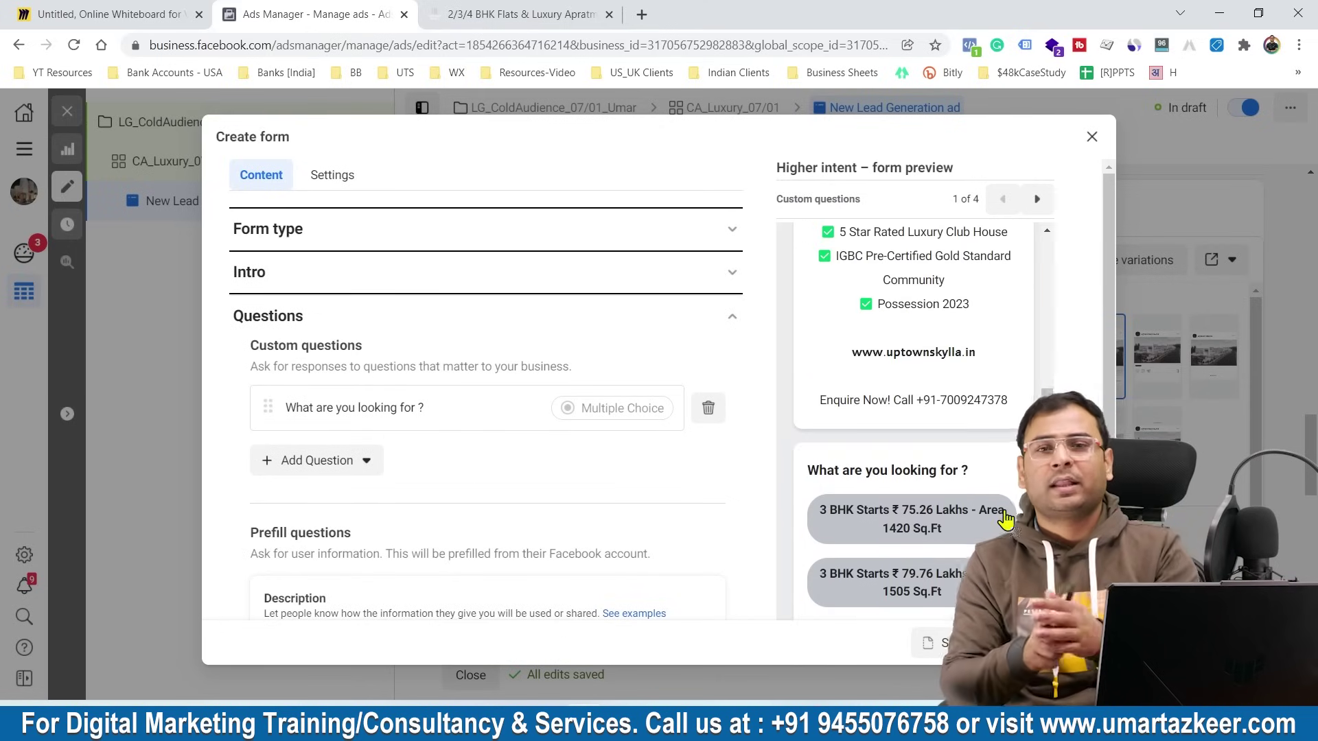
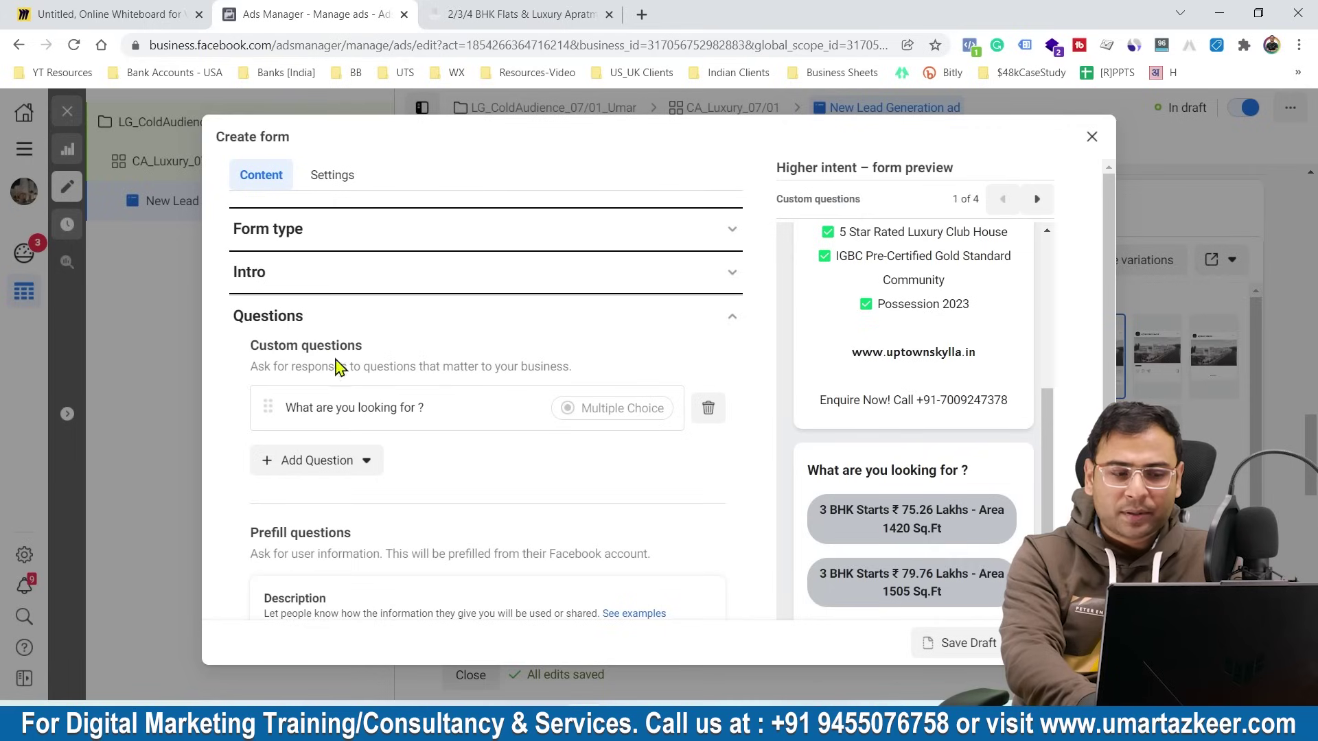
Try an Appointment Request custom question, look at its fields and preview, and remove it from the form
{"action": "left_click", "coordinate": [343, 461]}
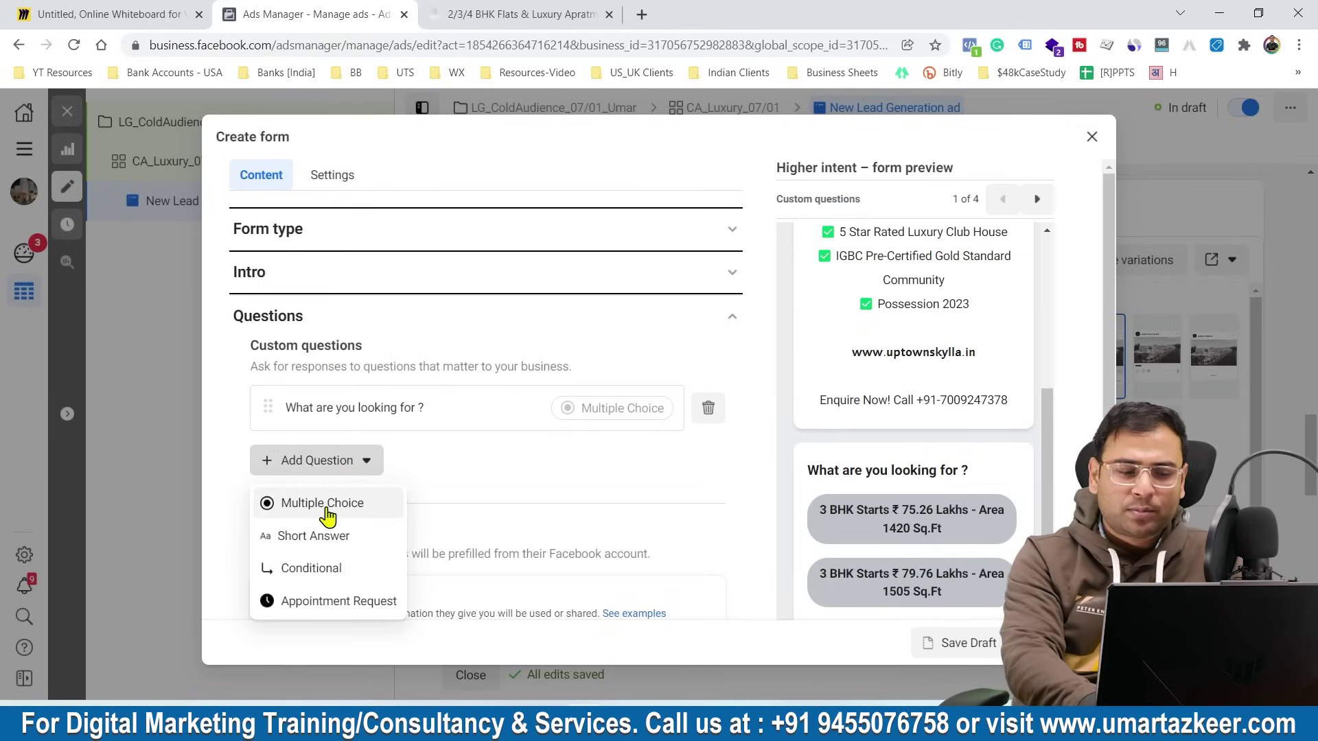
{"action": "left_click", "coordinate": [310, 599]}
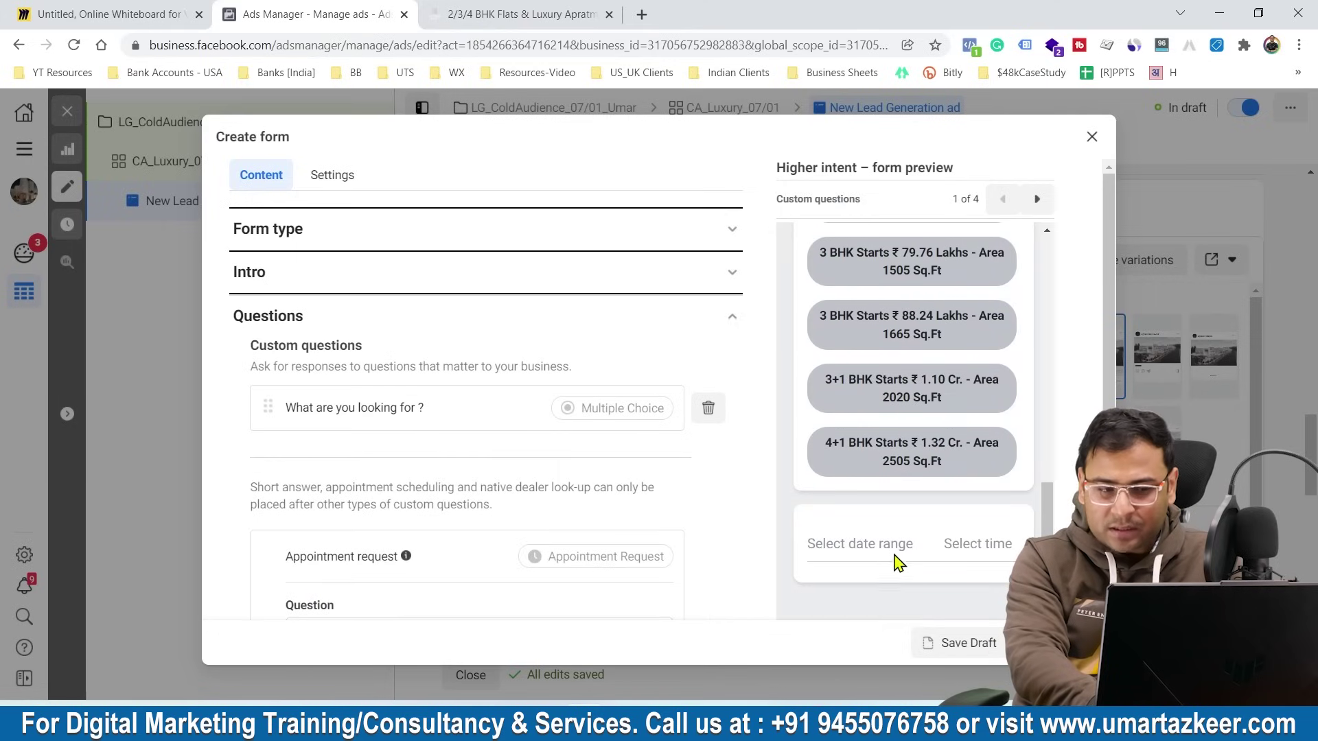
{"action": "scroll", "coordinate": [554, 505], "scroll_direction": "down", "scroll_amount": 5}
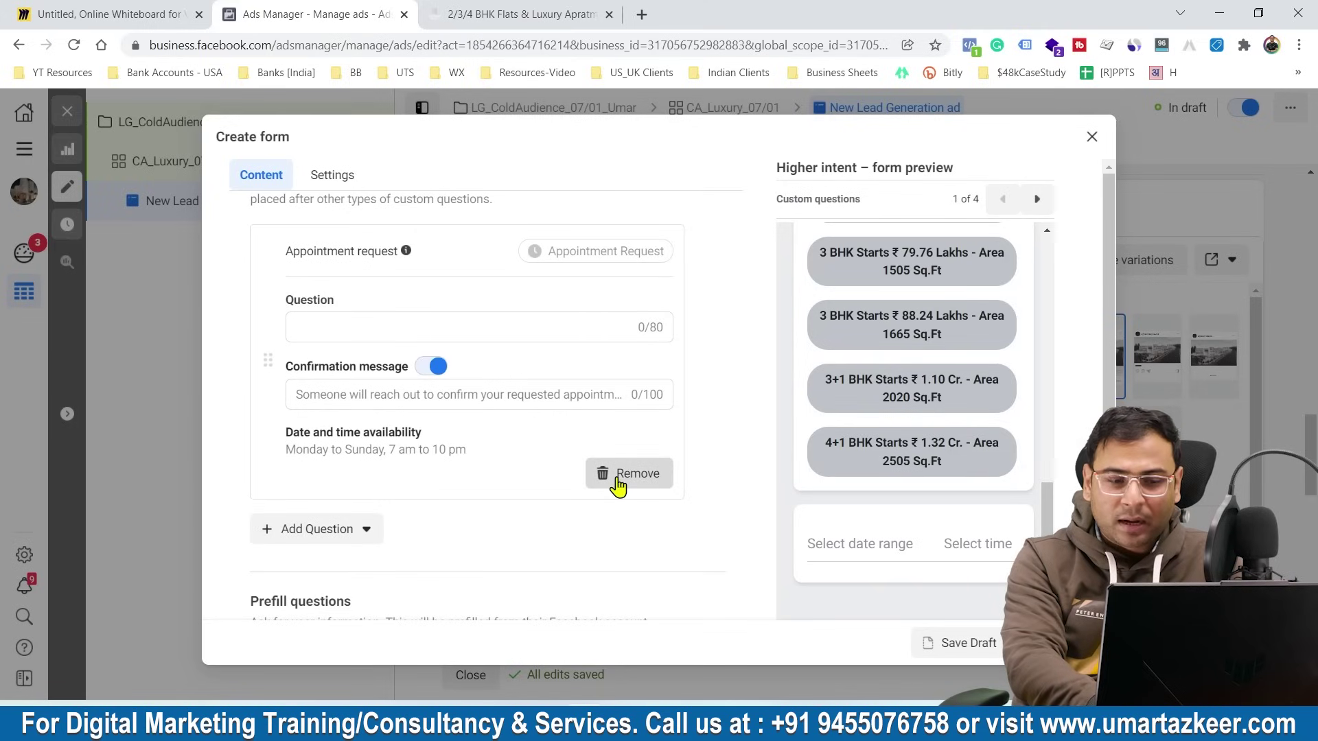
{"action": "left_click", "coordinate": [611, 484]}
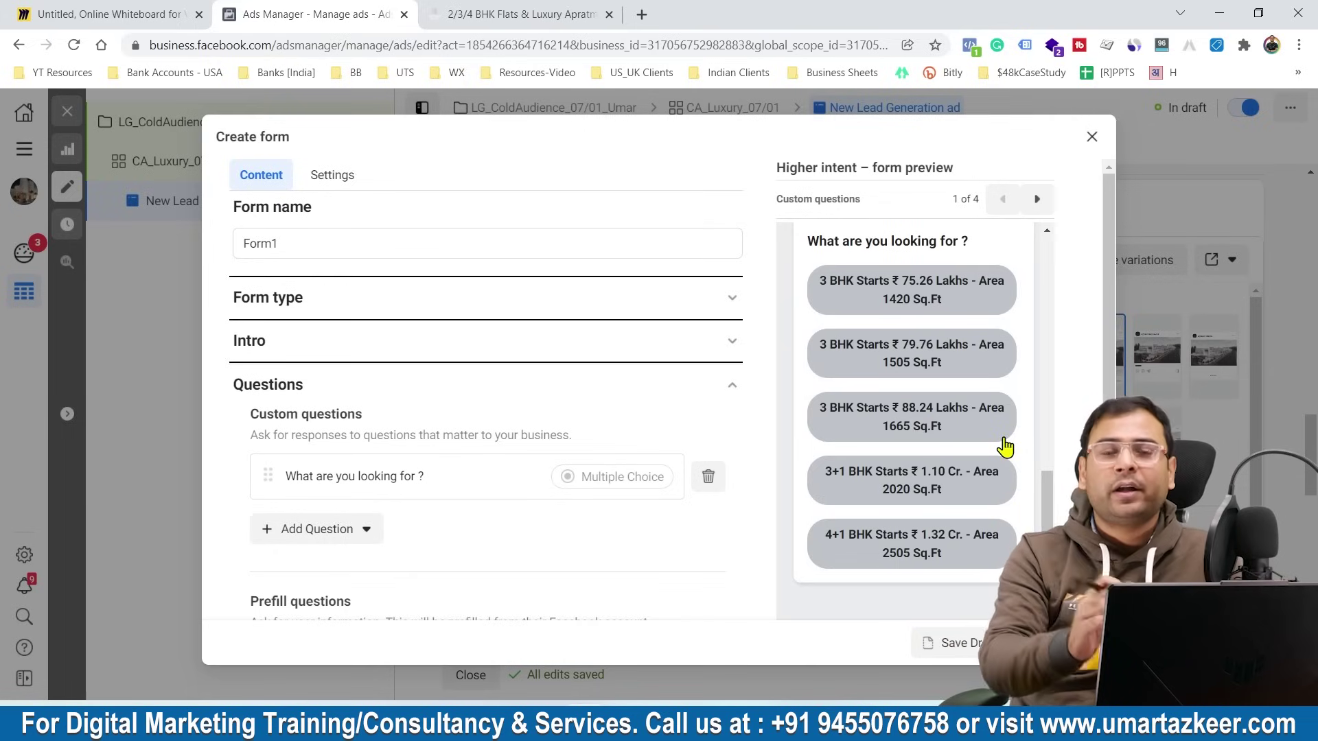
Collapse and reopen the Questions section, and check the prefill questions against the preview's contact information fields
{"action": "left_click", "coordinate": [733, 385]}
{"action": "left_click", "coordinate": [339, 405]}
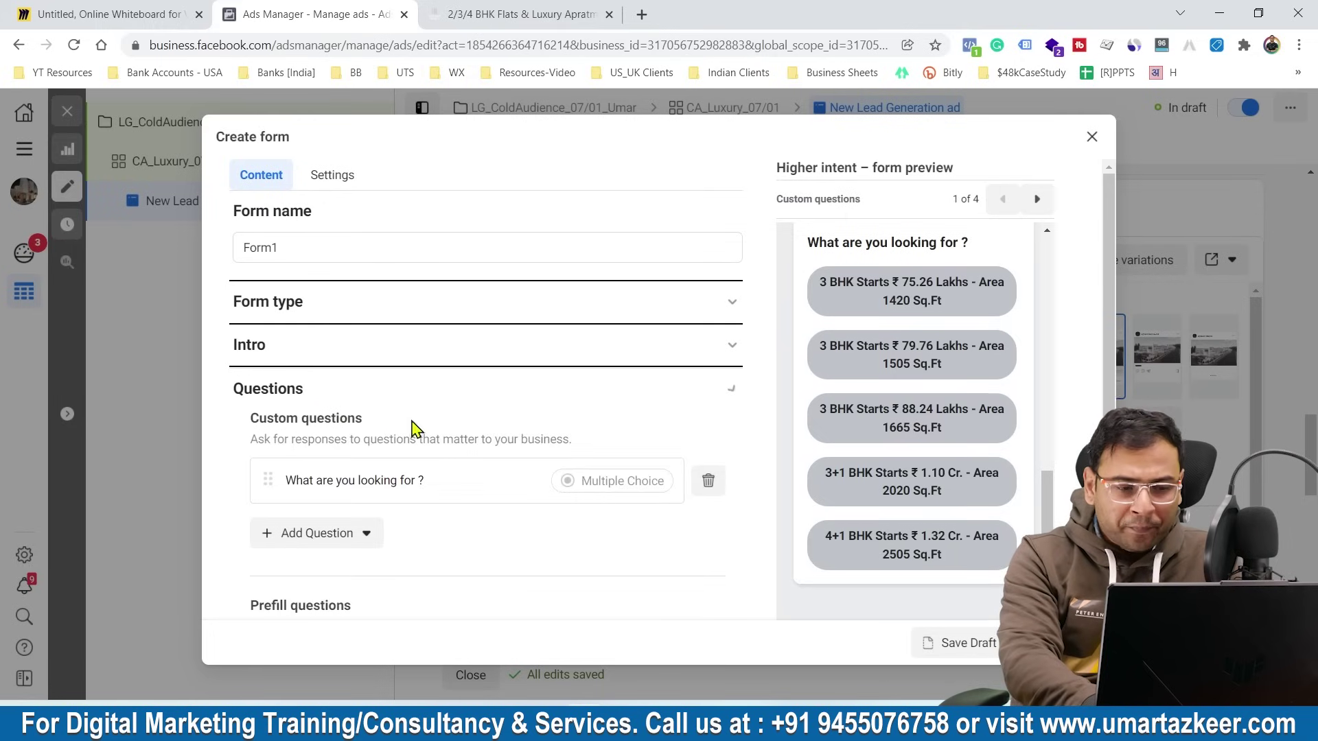
{"action": "scroll", "coordinate": [519, 493], "scroll_direction": "down", "scroll_amount": 5}
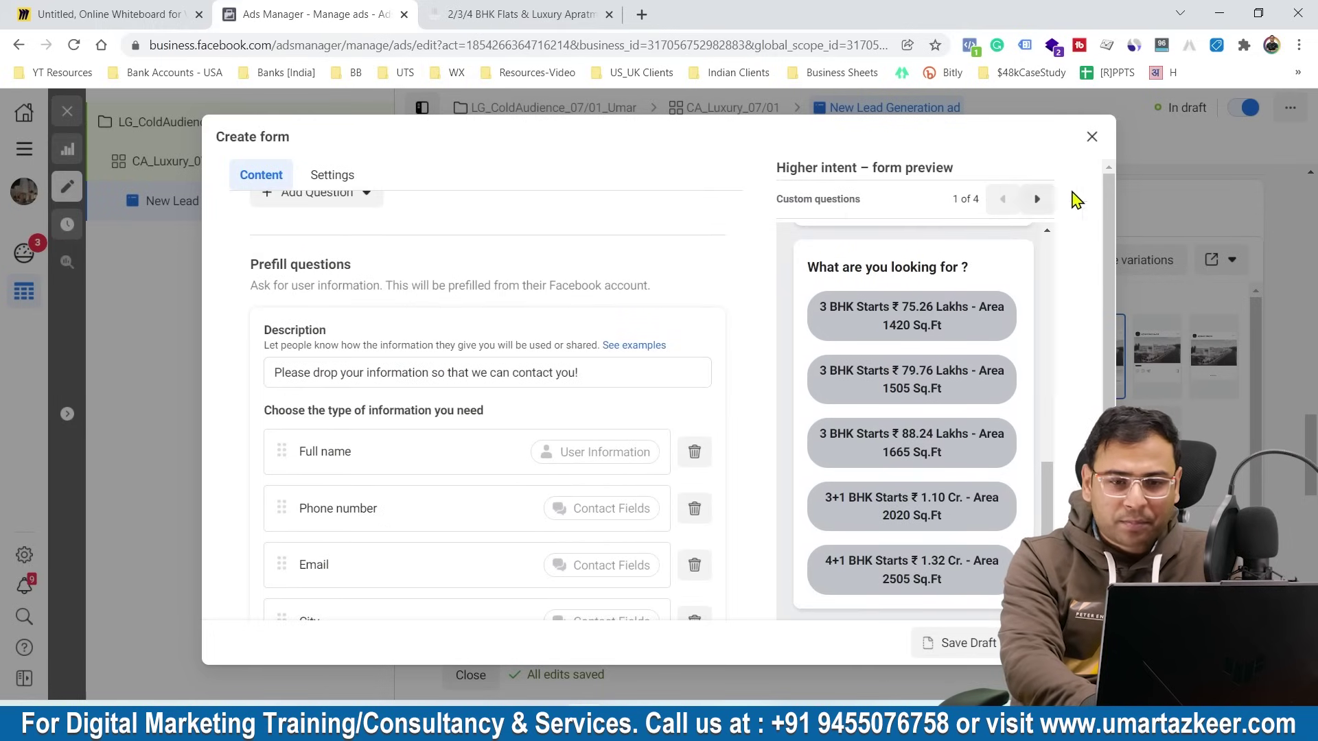
{"action": "left_click", "coordinate": [1039, 201]}
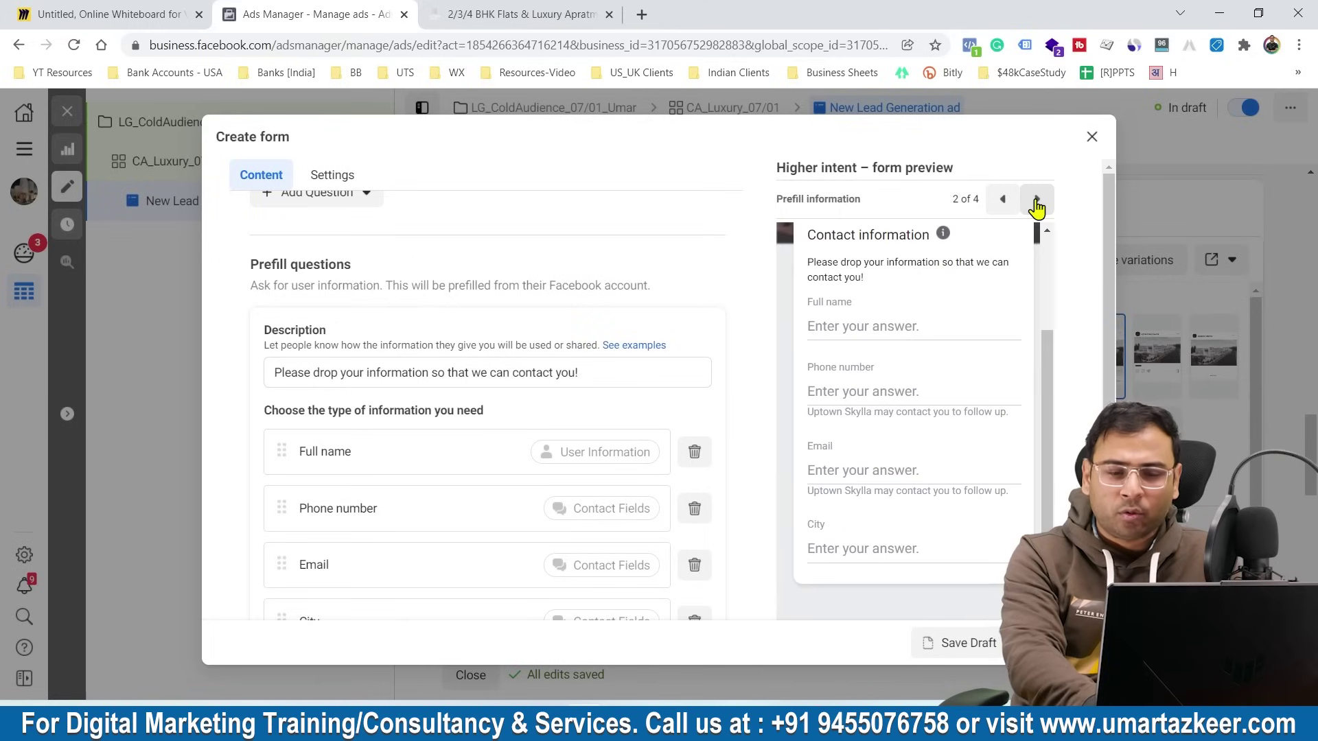
{"action": "scroll", "coordinate": [918, 450], "scroll_direction": "up", "scroll_amount": 2}
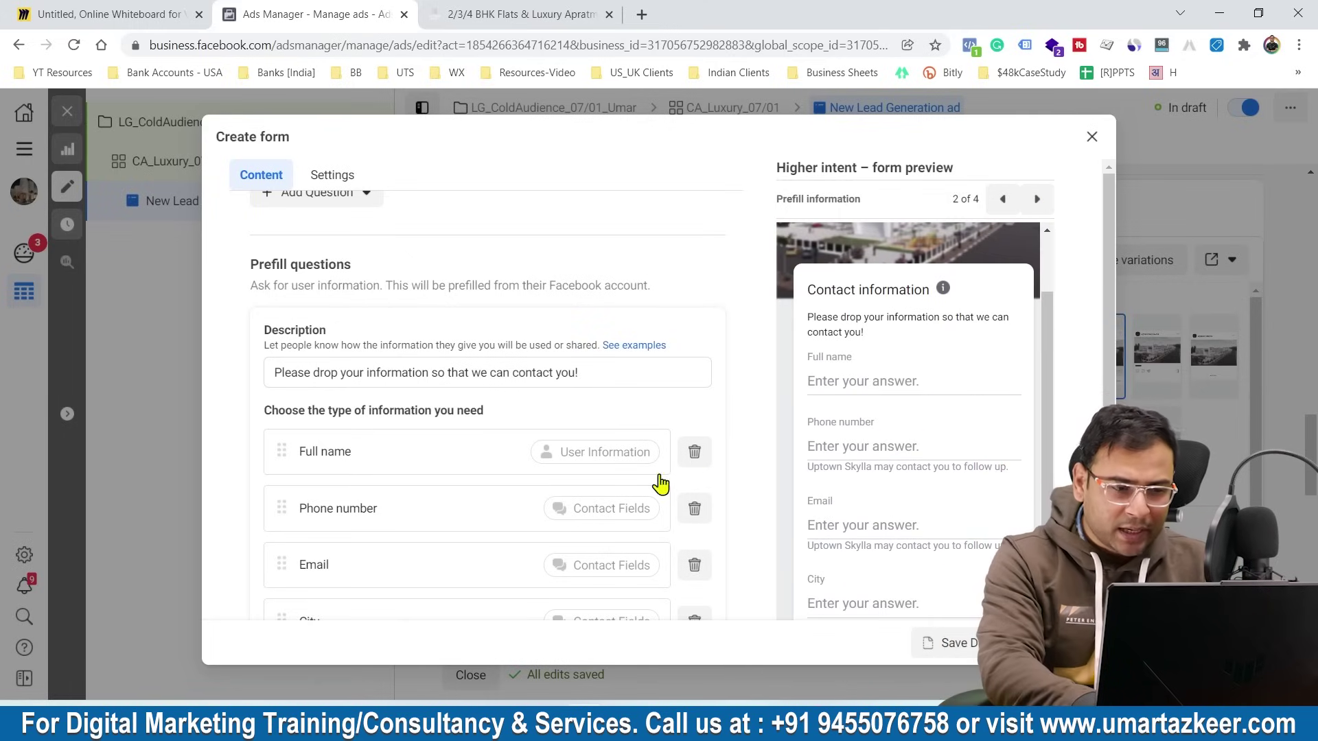
{"action": "scroll", "coordinate": [660, 484], "scroll_direction": "down", "scroll_amount": 2}
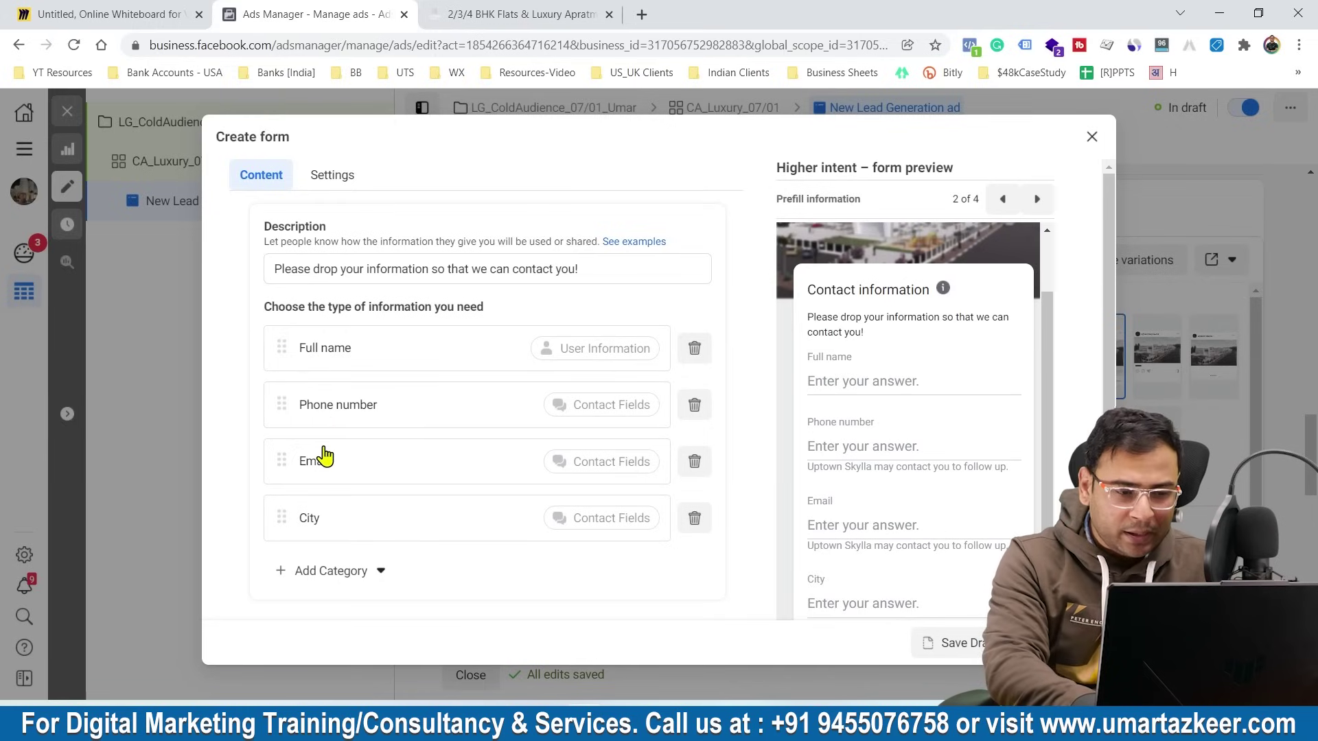
Look through the available prefill categories without adding any, and return the preview to the Custom questions page and its greeting
{"action": "left_click", "coordinate": [333, 572]}
{"action": "mouse_move", "coordinate": [337, 429]}
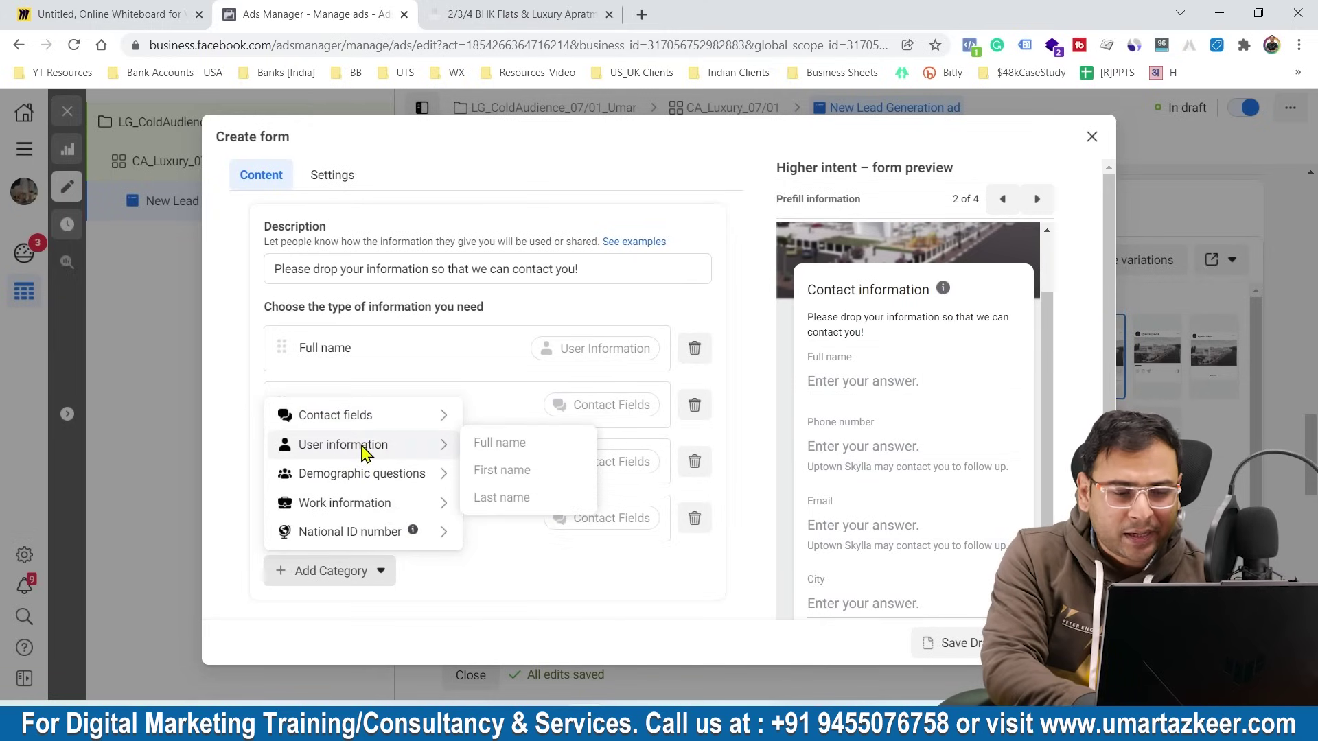
{"action": "mouse_move", "coordinate": [361, 473]}
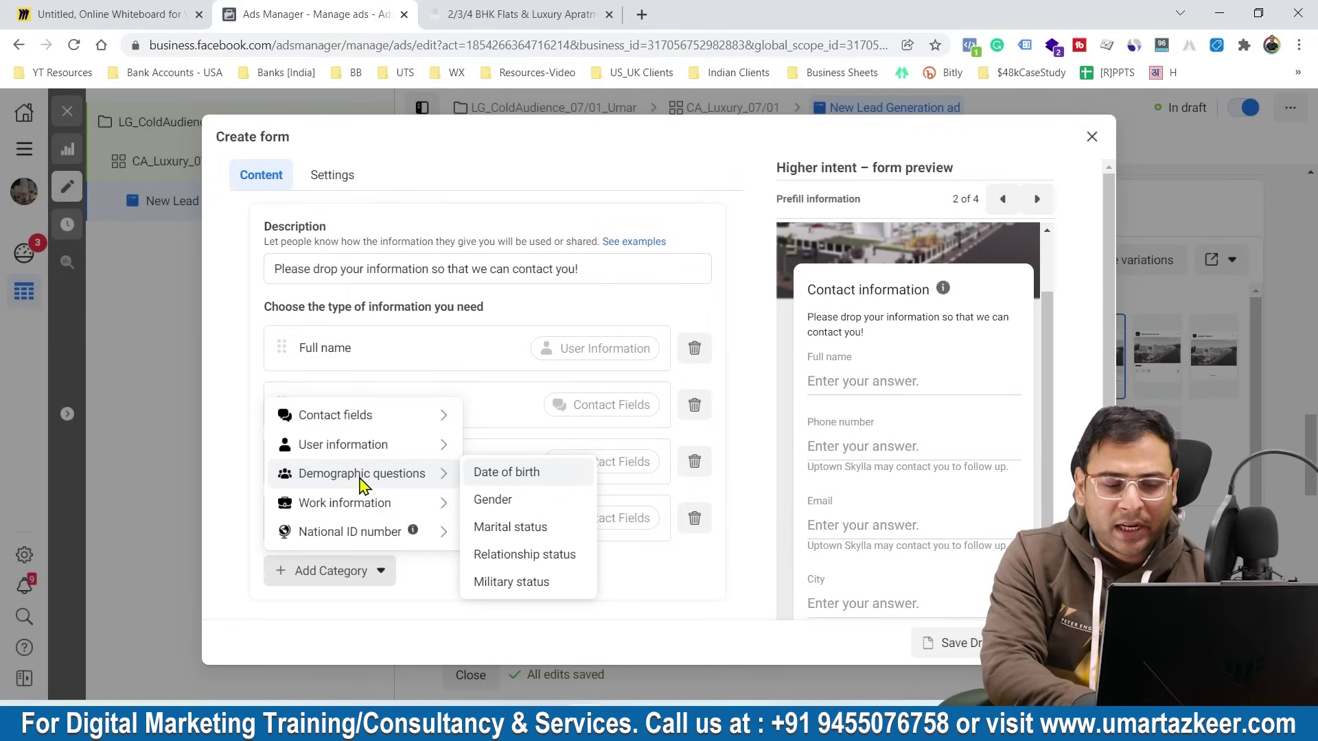
{"action": "mouse_move", "coordinate": [360, 507]}
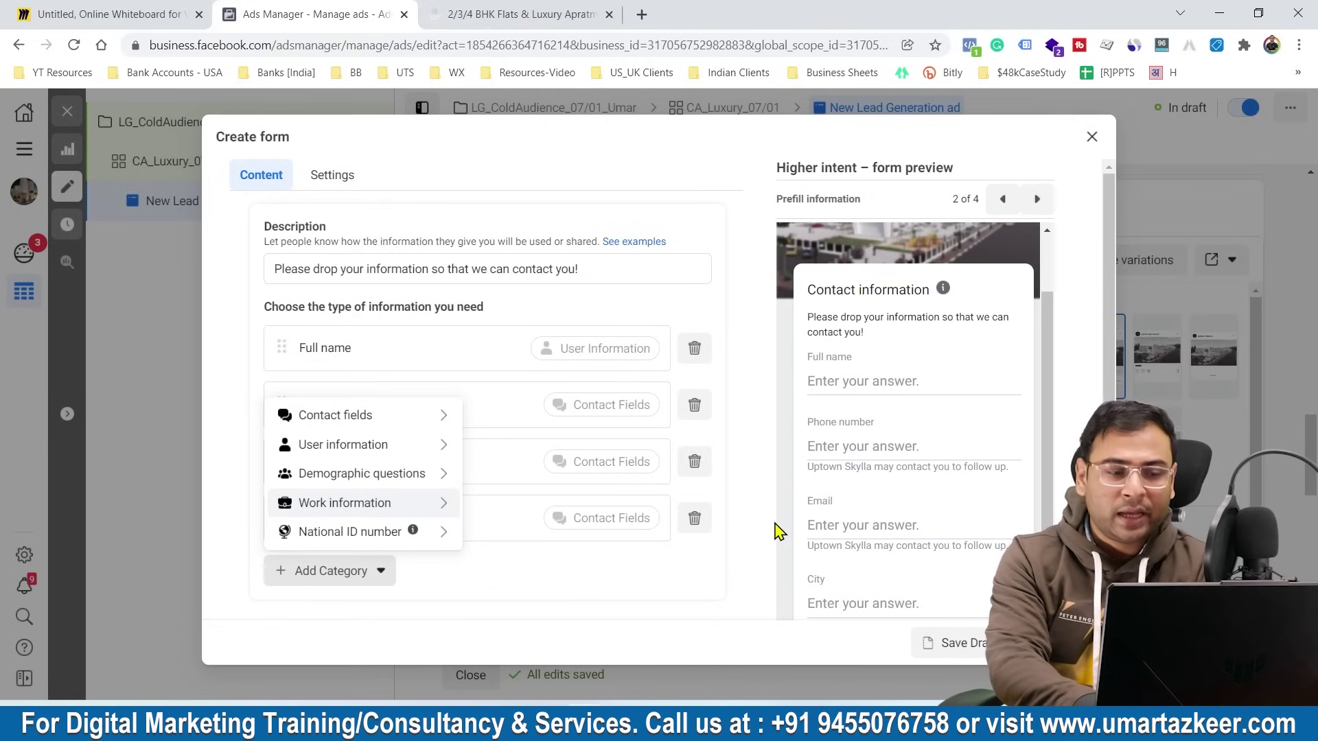
{"action": "left_click", "coordinate": [750, 414]}
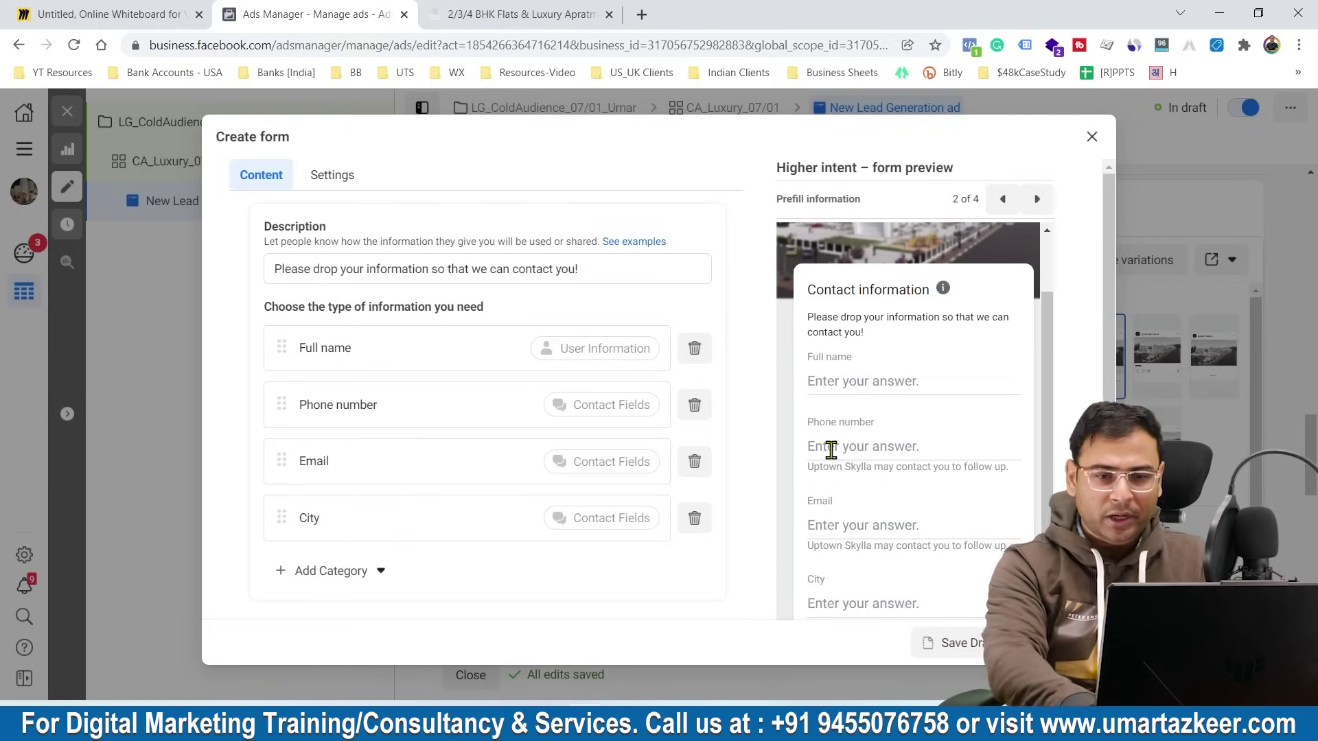
{"action": "left_click", "coordinate": [1002, 199]}
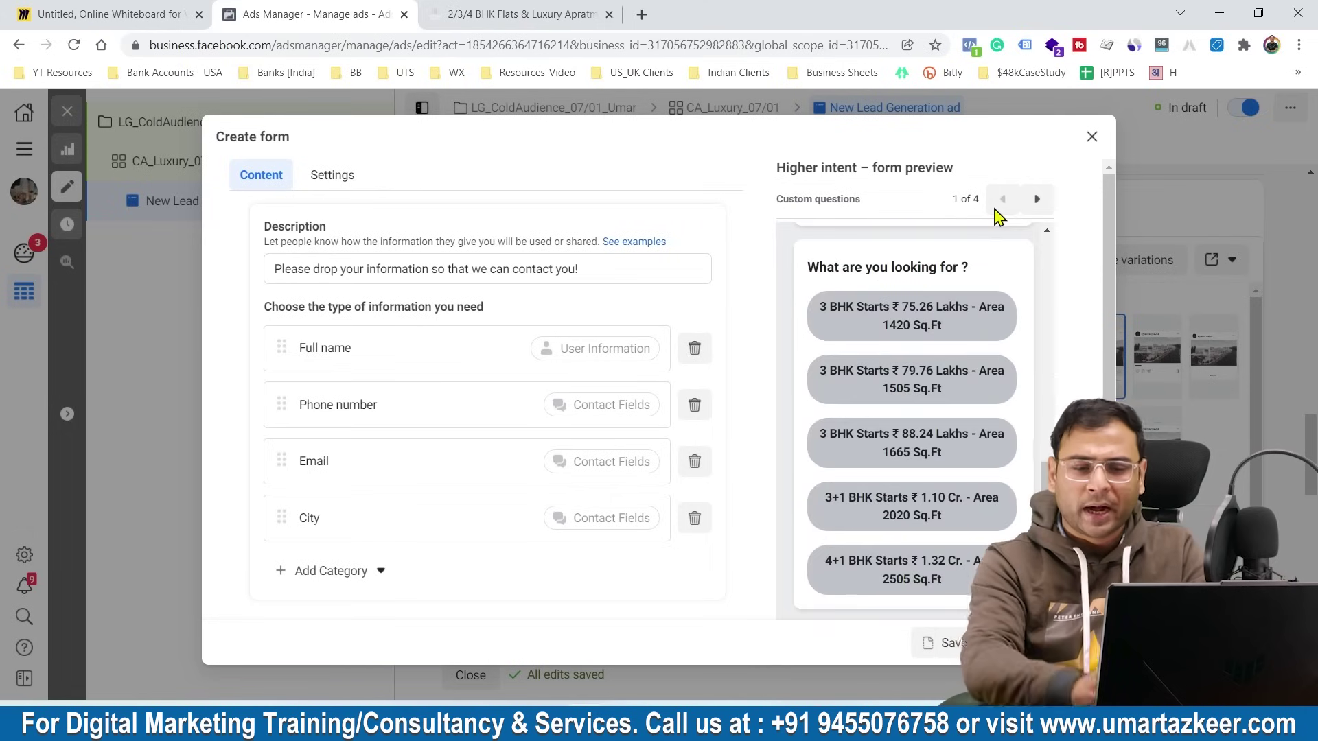
{"action": "scroll", "coordinate": [1000, 359], "scroll_direction": "up", "scroll_amount": 5}
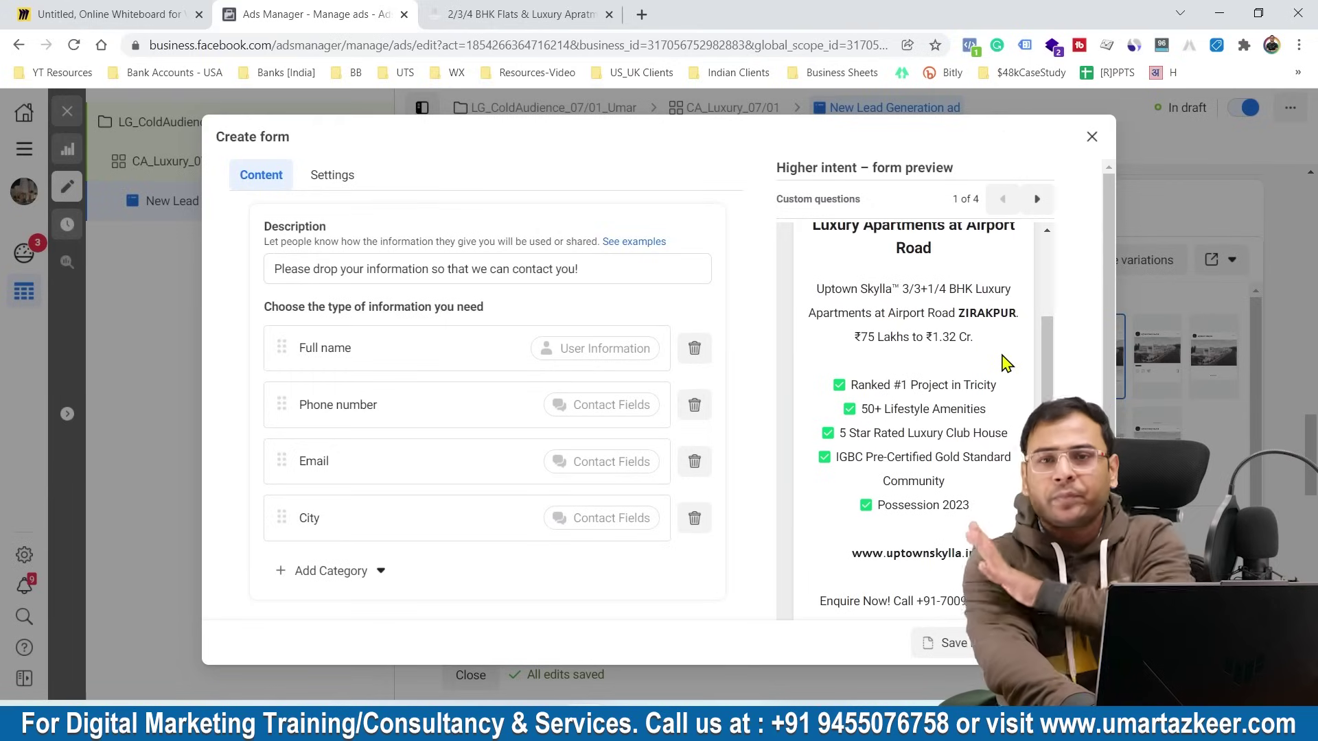
Page through the form preview from the custom question past the contact information and privacy review to the message for leads
{"action": "scroll", "coordinate": [995, 370], "scroll_direction": "down", "scroll_amount": 6}
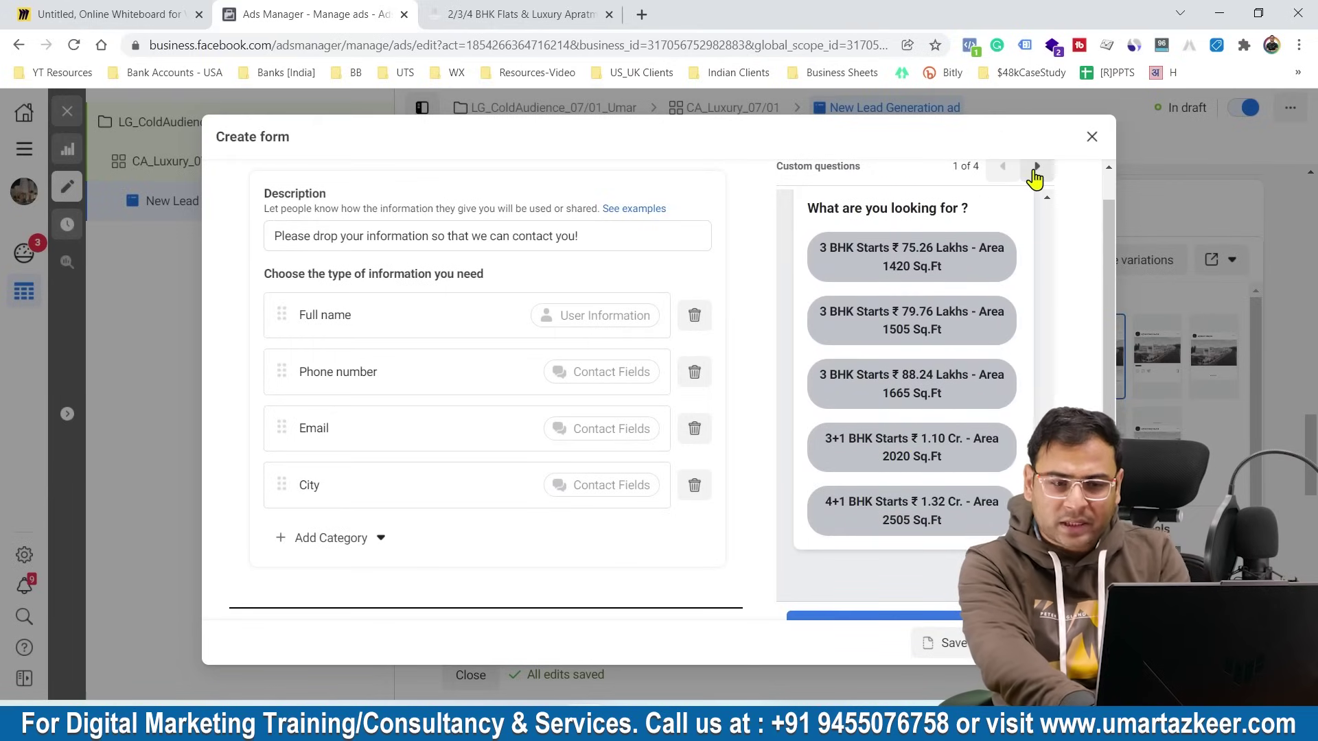
{"action": "left_click", "coordinate": [1036, 167]}
{"action": "scroll", "coordinate": [961, 457], "scroll_direction": "down", "scroll_amount": 1}
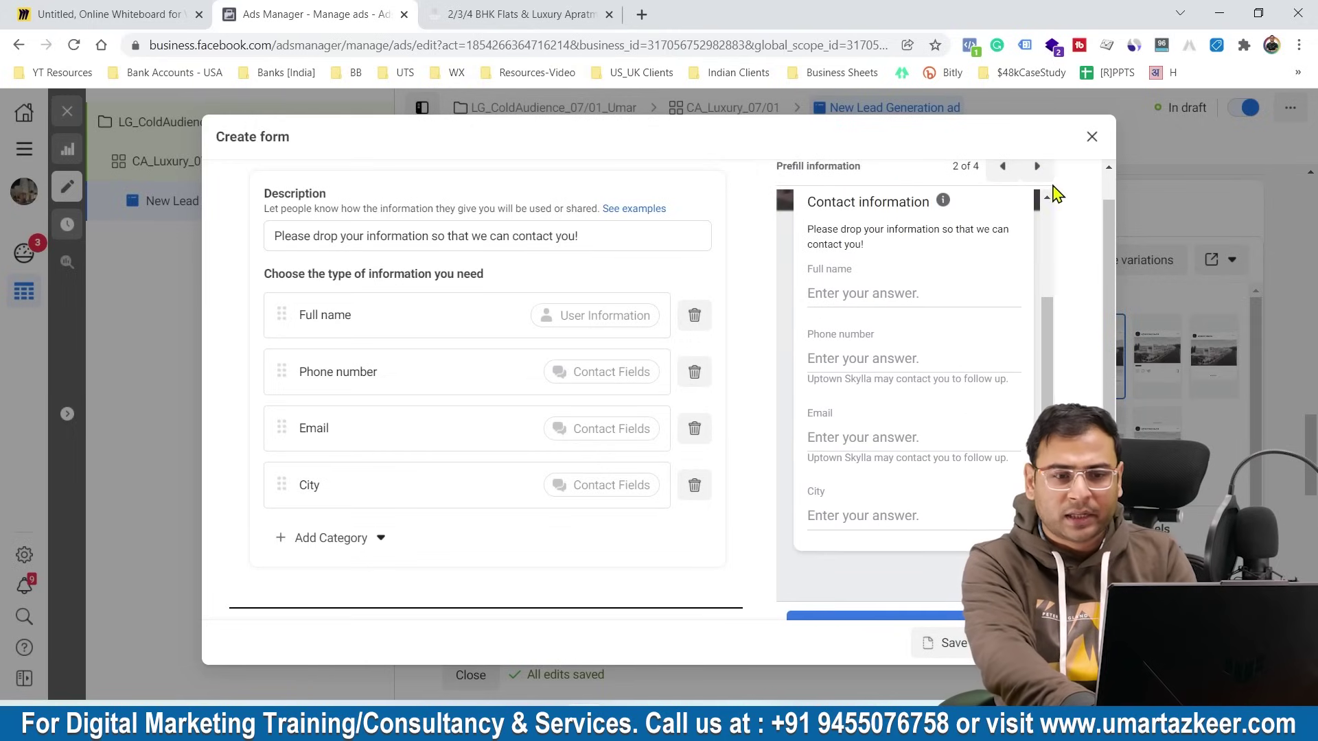
{"action": "left_click", "coordinate": [1050, 177]}
{"action": "scroll", "coordinate": [941, 374], "scroll_direction": "down", "scroll_amount": 2}
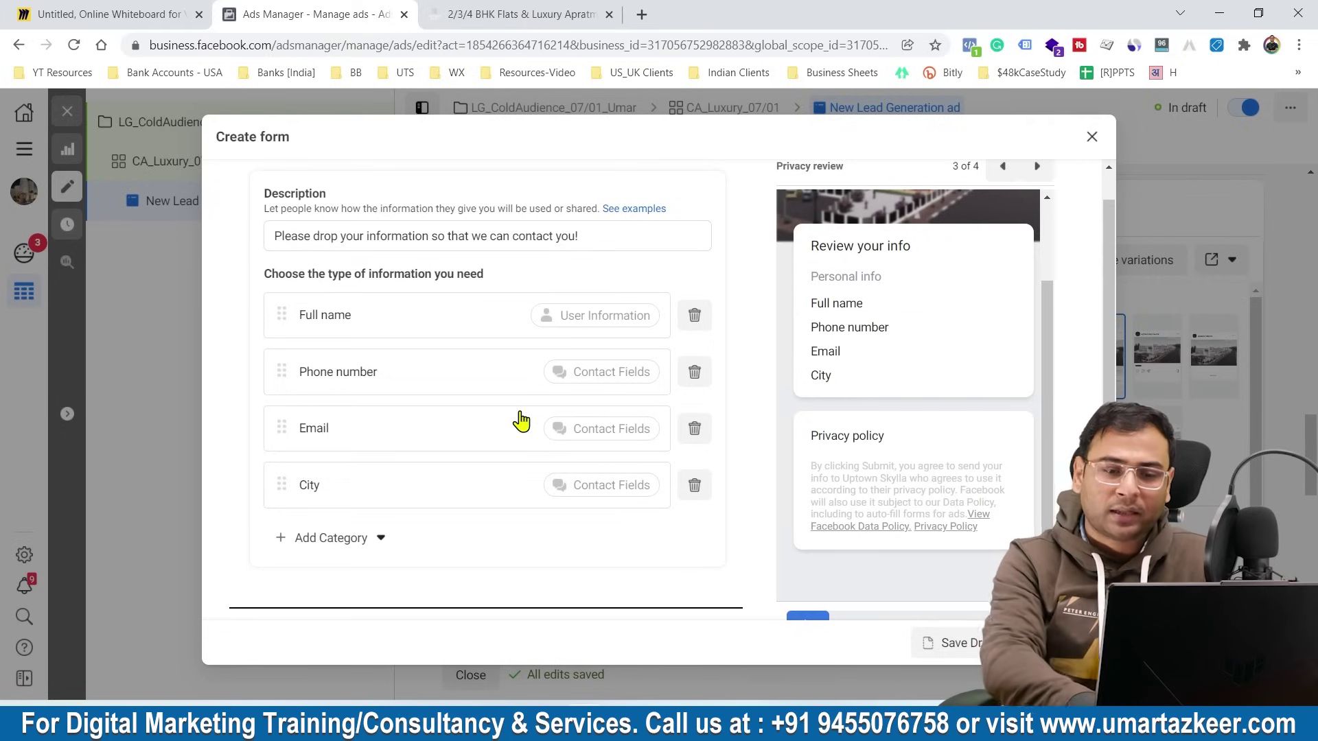
{"action": "left_click", "coordinate": [1036, 167]}
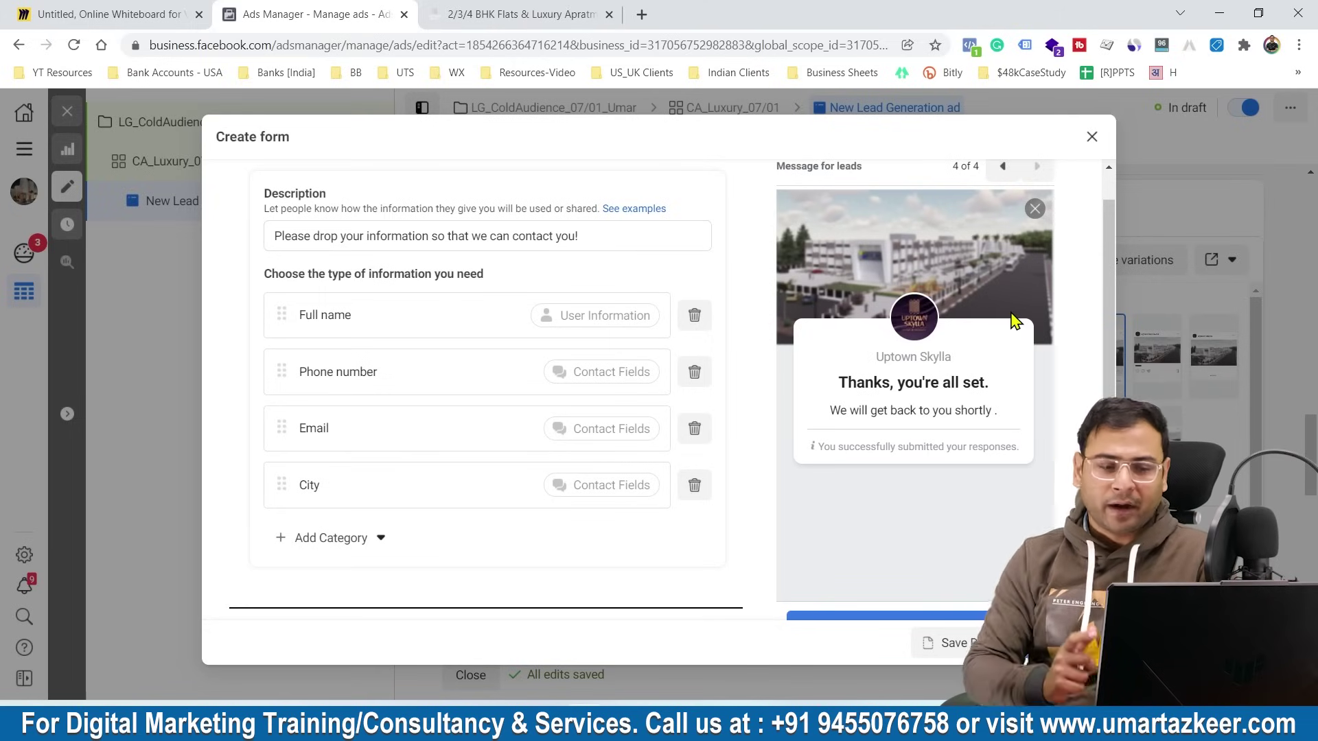
Look back over the form's custom and prefill questions, and expand the Privacy section
{"action": "scroll", "coordinate": [639, 432], "scroll_direction": "down", "scroll_amount": 1}
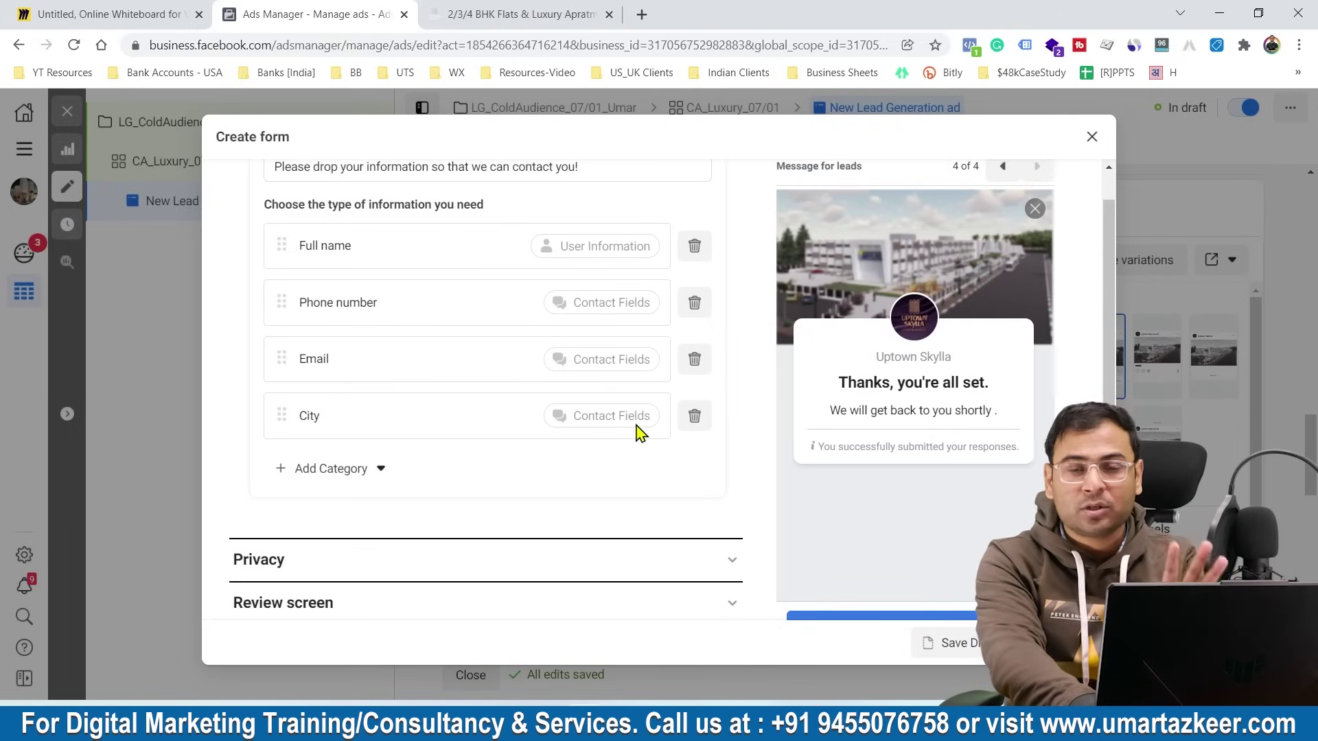
{"action": "scroll", "coordinate": [638, 432], "scroll_direction": "up", "scroll_amount": 4}
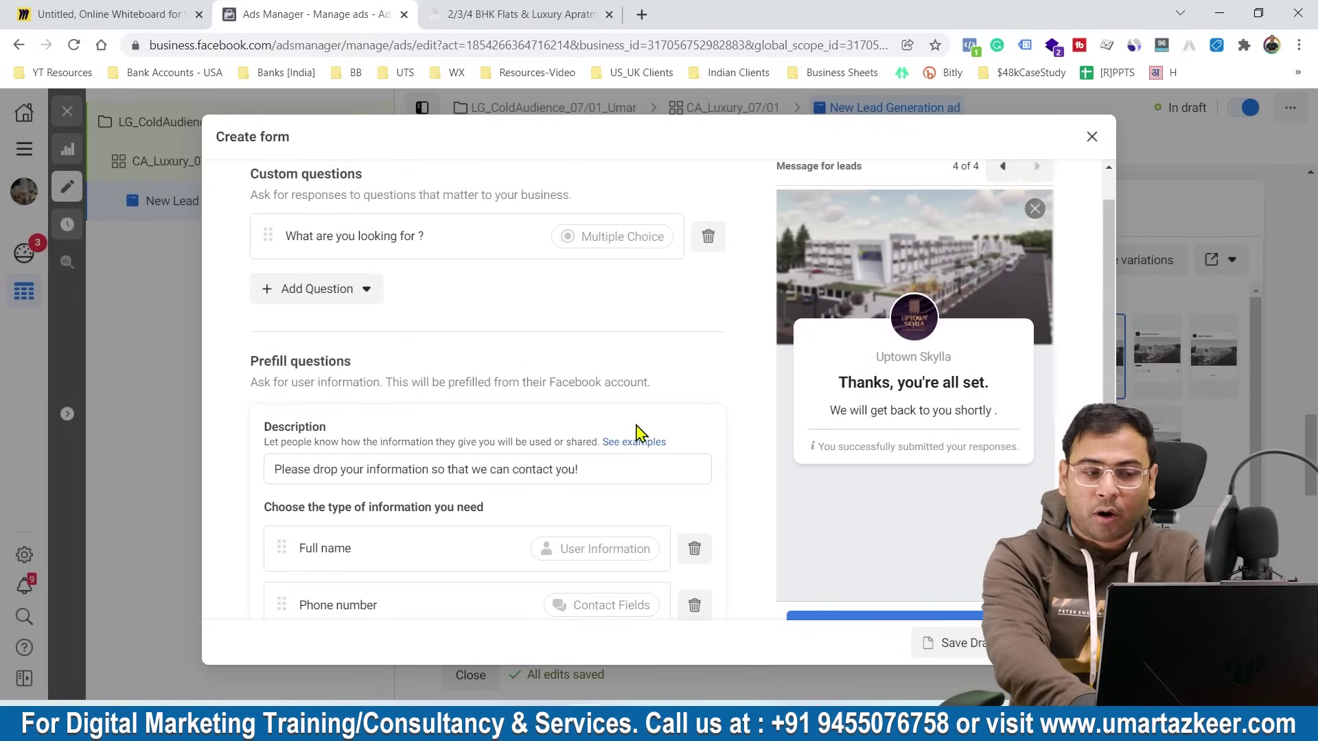
{"action": "scroll", "coordinate": [637, 434], "scroll_direction": "up", "scroll_amount": 3}
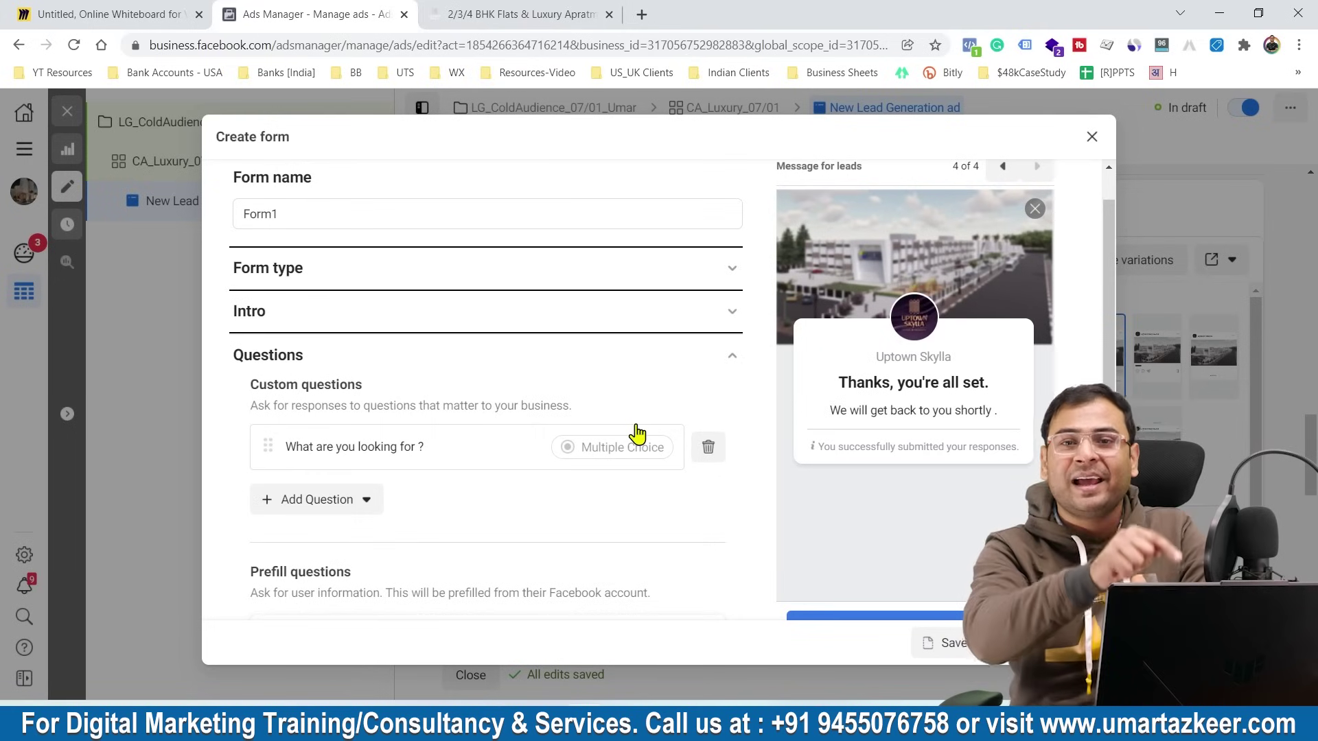
{"action": "scroll", "coordinate": [492, 462], "scroll_direction": "down", "scroll_amount": 4}
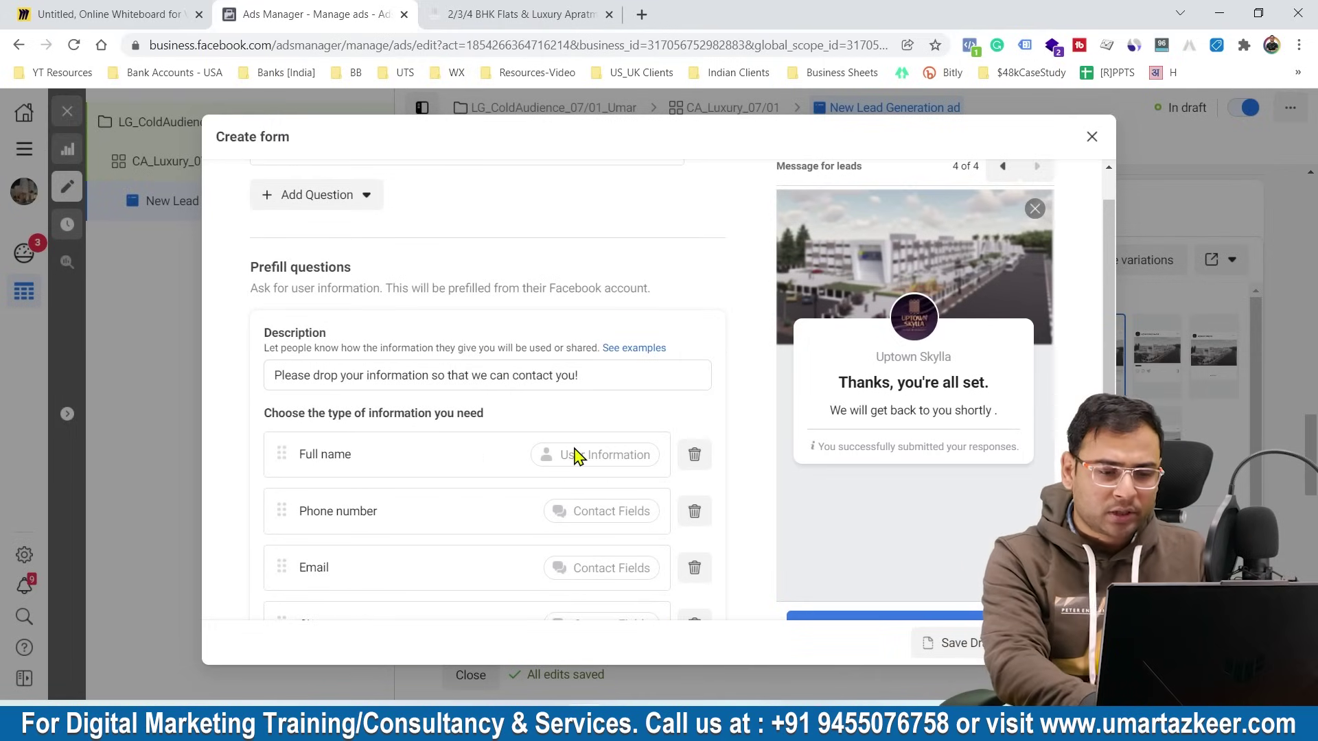
{"action": "scroll", "coordinate": [577, 456], "scroll_direction": "down", "scroll_amount": 3}
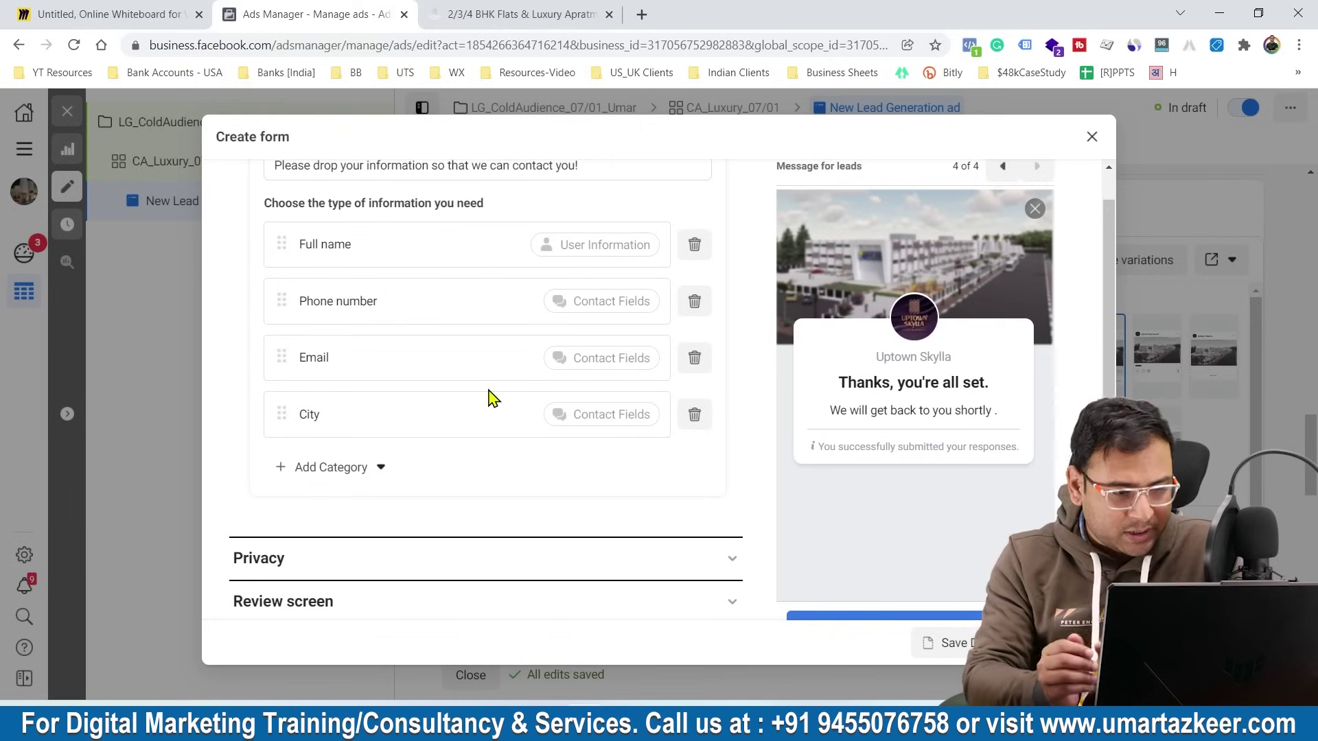
{"action": "scroll", "coordinate": [567, 486], "scroll_direction": "down", "scroll_amount": 1}
{"action": "scroll", "coordinate": [567, 486], "scroll_direction": "up", "scroll_amount": 2}
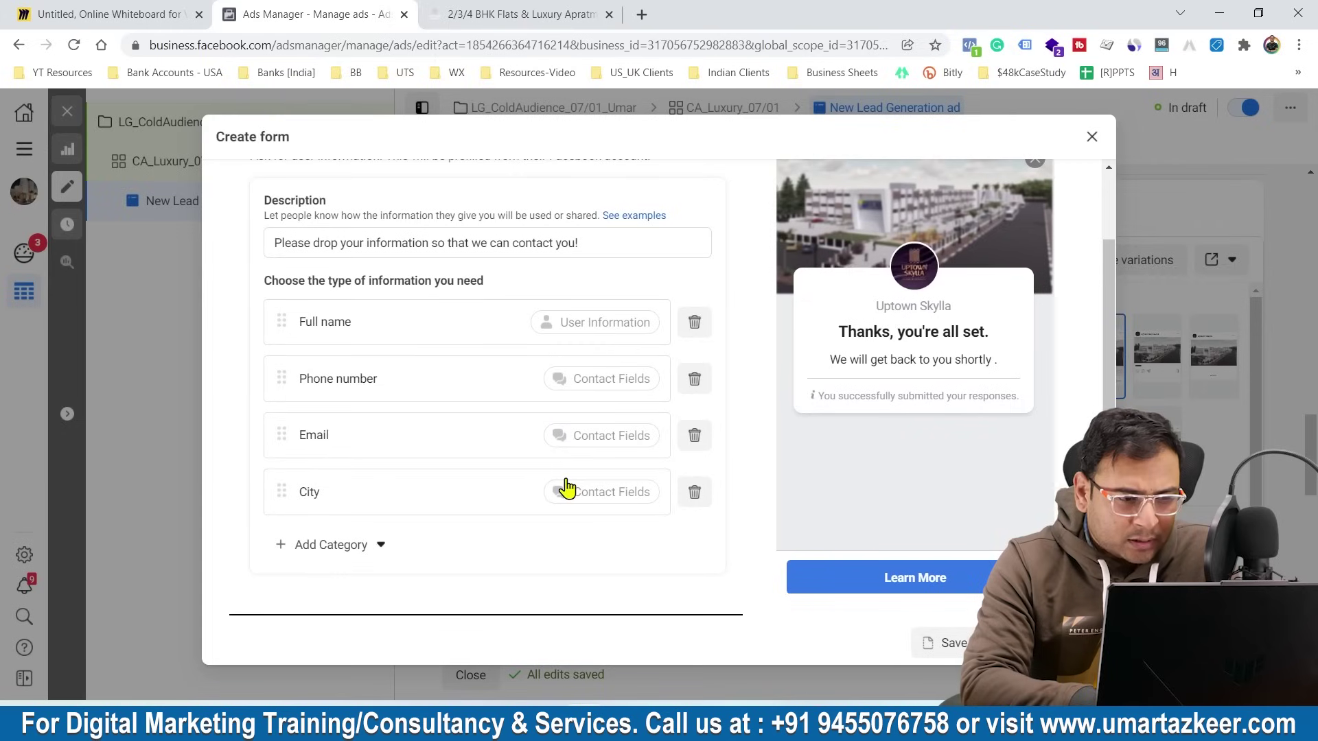
{"action": "scroll", "coordinate": [538, 412], "scroll_direction": "down", "scroll_amount": 2}
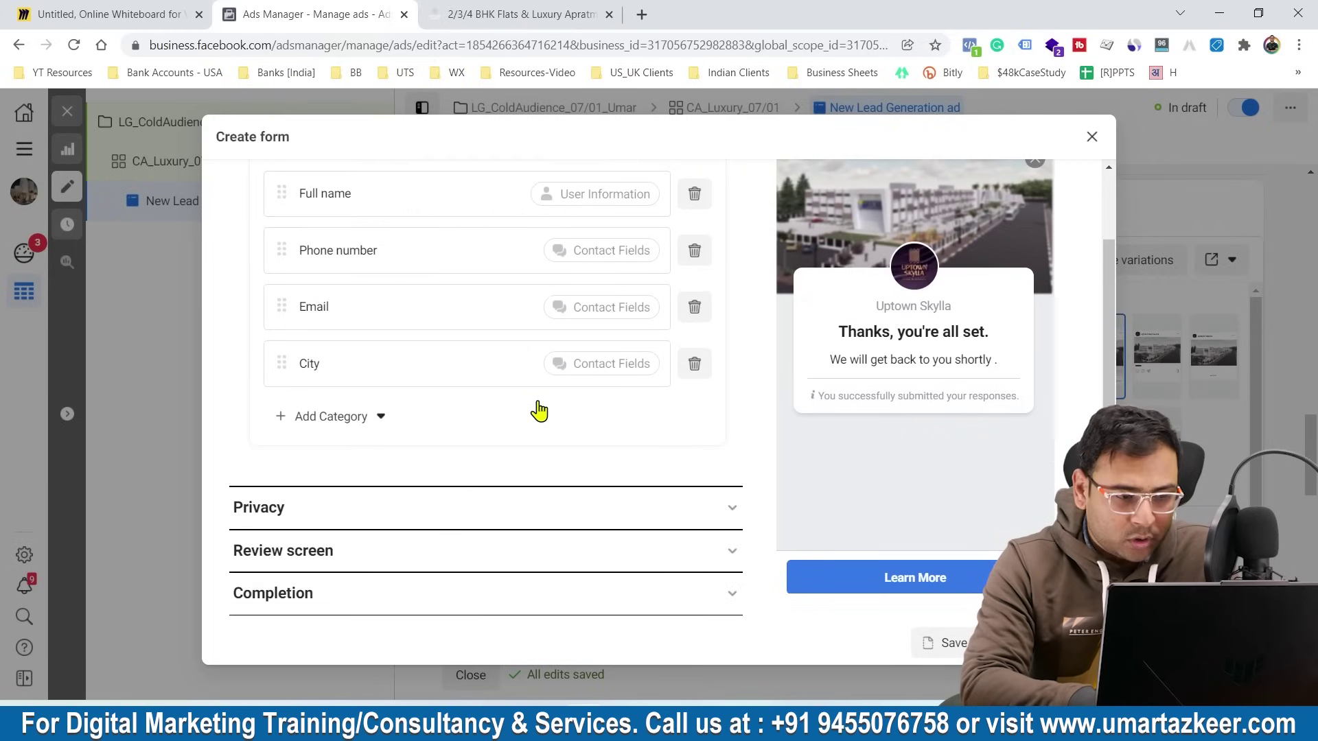
{"action": "left_click", "coordinate": [357, 499]}
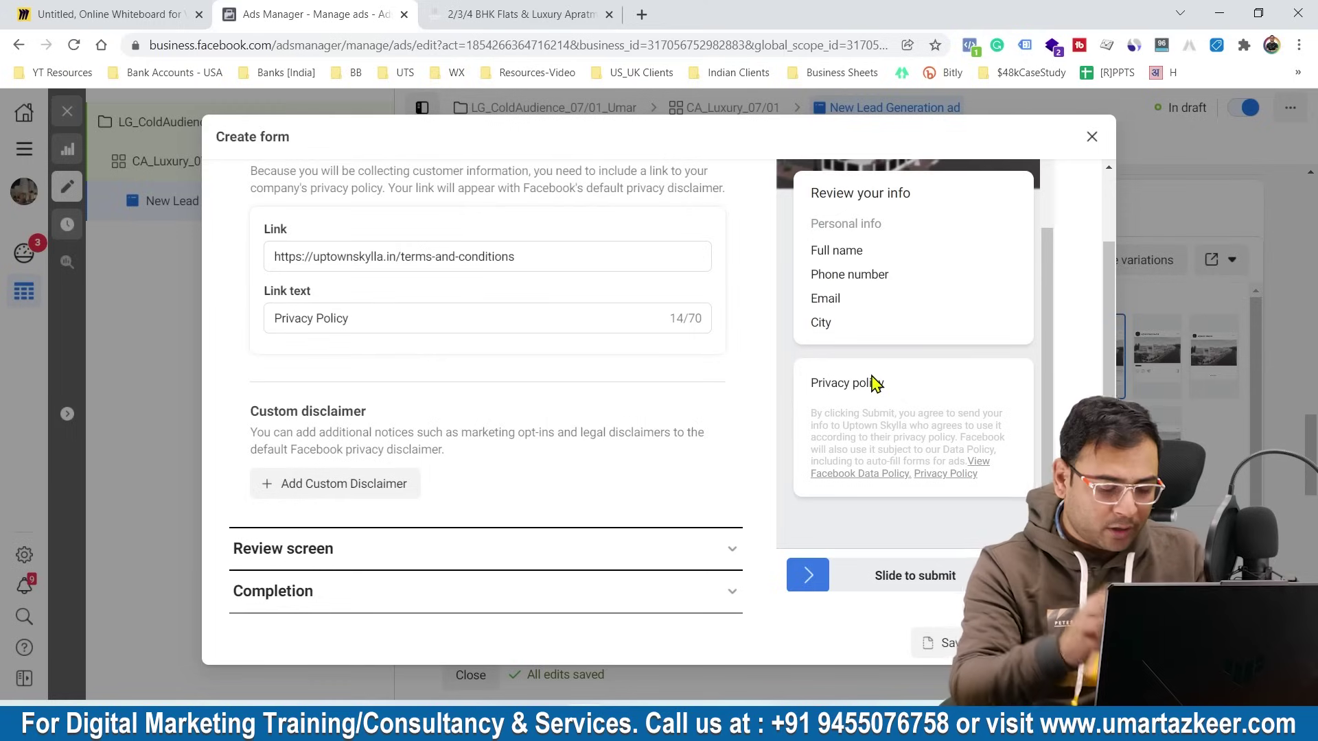
Open Google in a new browser tab and search for "privacy policy generator"
{"action": "left_click", "coordinate": [649, 20]}
{"action": "type", "text": "Giiogk"}
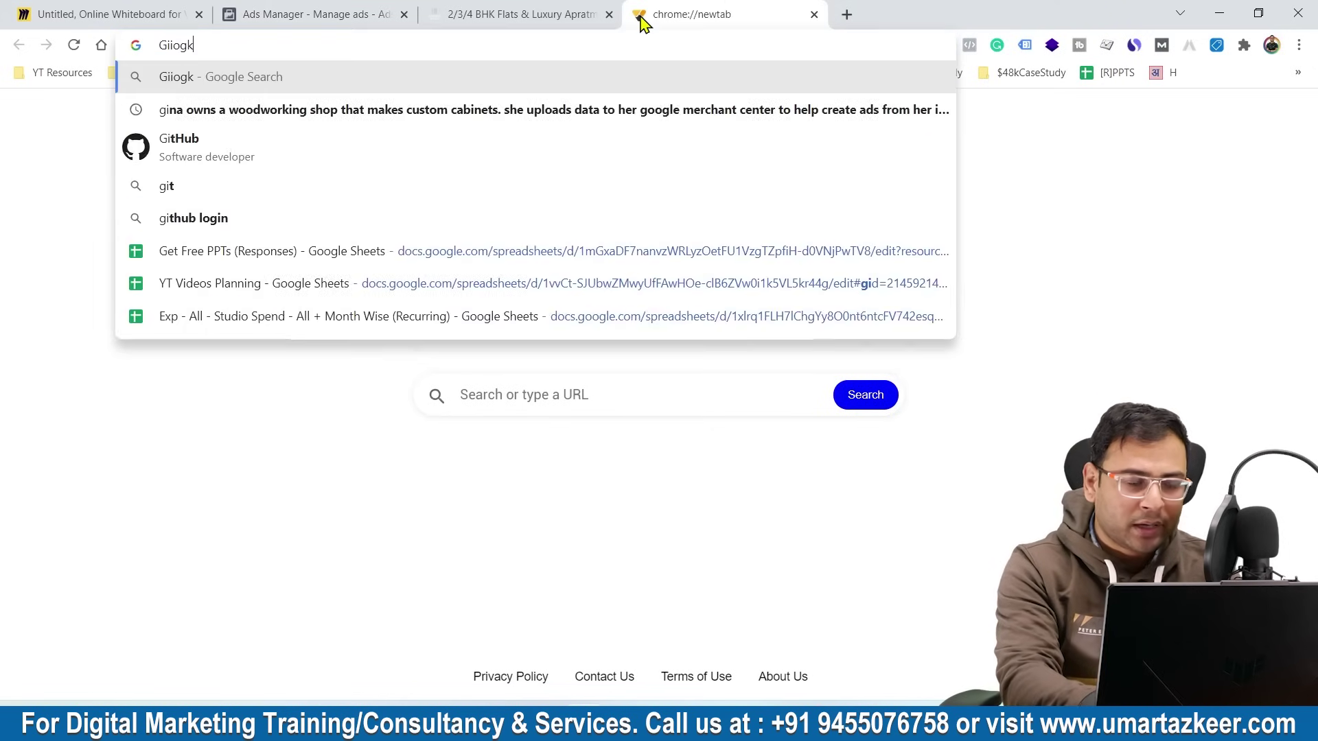
{"action": "key", "text": "BackSpace"}
{"action": "key", "text": "BackSpace"}
{"action": "key", "text": "BackSpace"}
{"action": "key", "text": "BackSpace"}
{"action": "key", "text": "BackSpace"}
{"action": "type", "text": "oogle"}
{"action": "key", "text": "Return"}
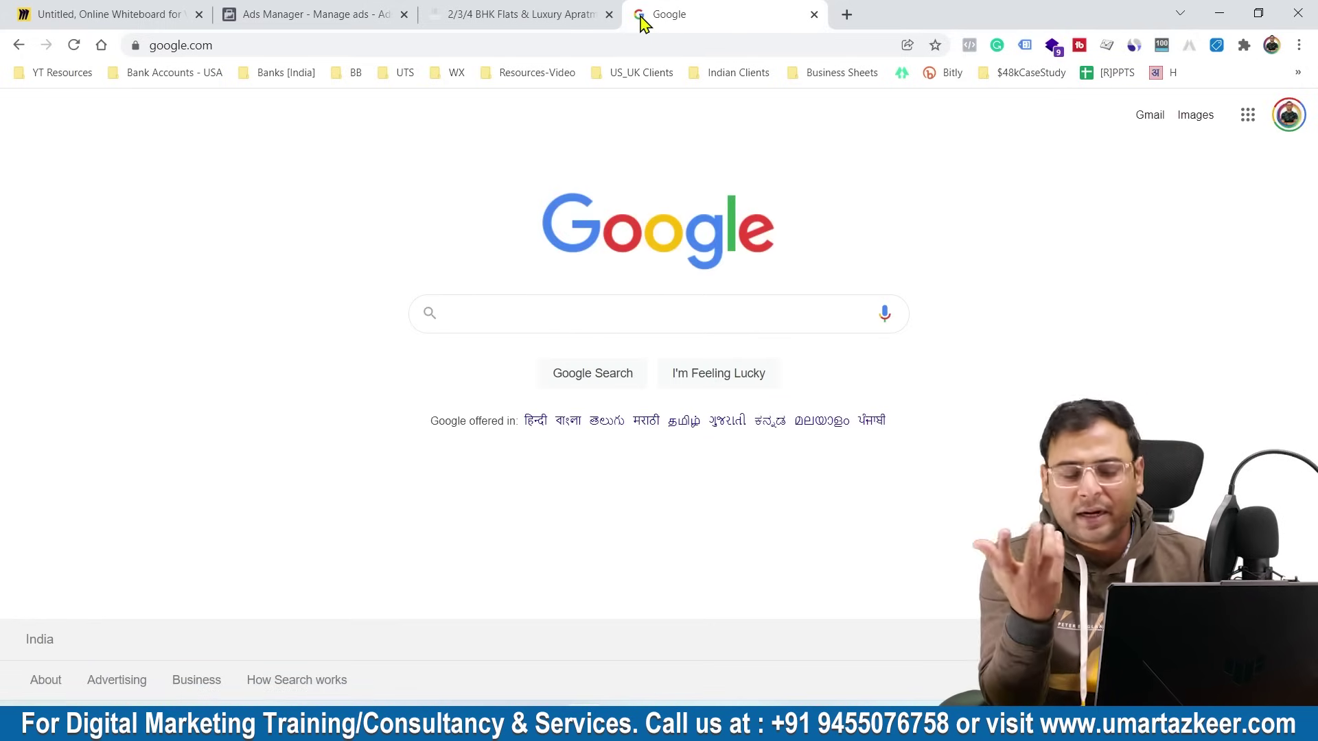
{"action": "type", "text": "Privacy"}
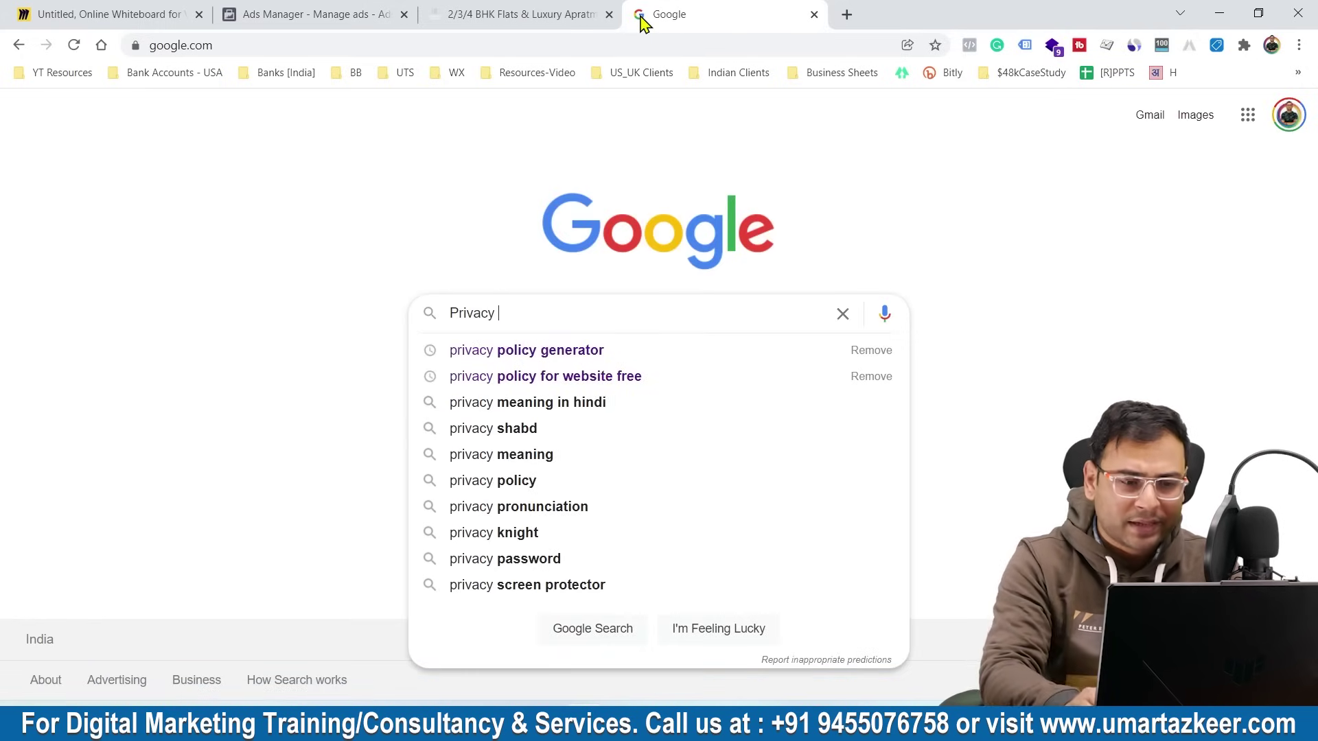
{"action": "key", "text": "Down"}
{"action": "key", "text": "Return"}
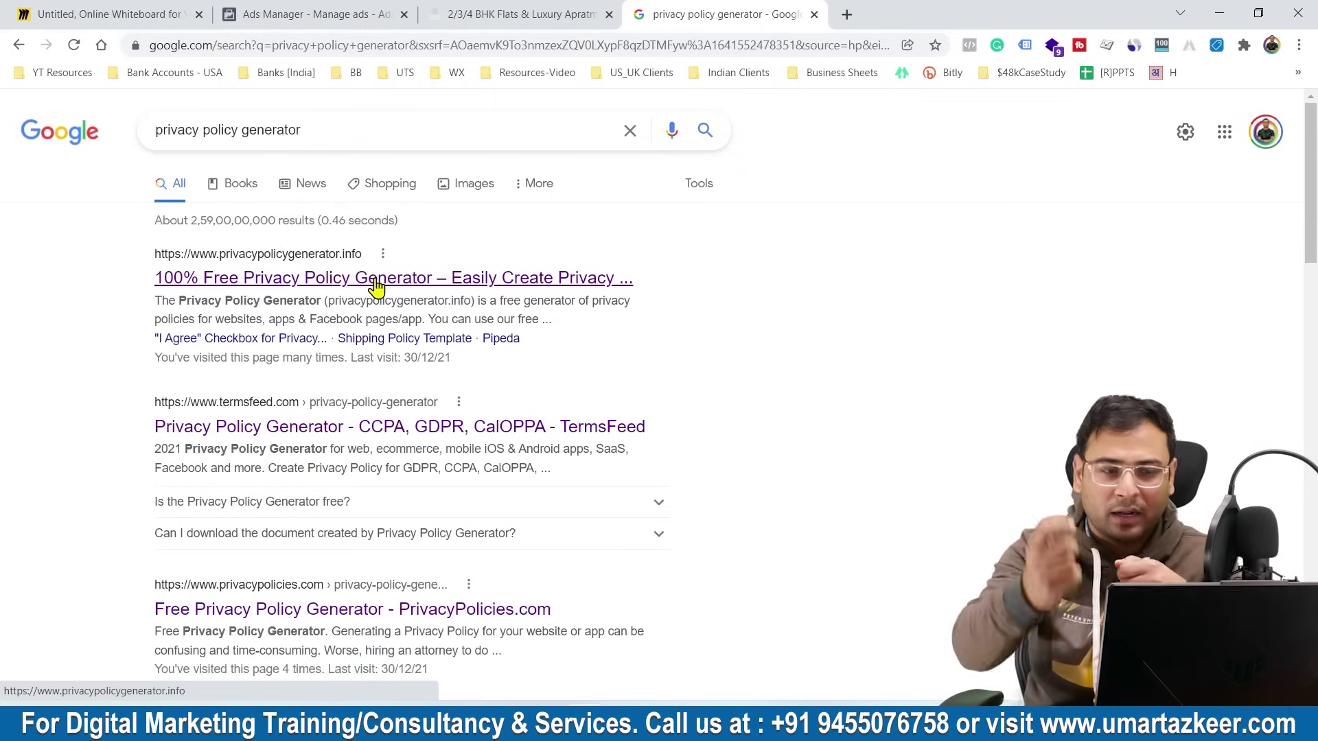
Open Google Docs at docs.google.com in another new browser tab
{"action": "left_click", "coordinate": [846, 14]}
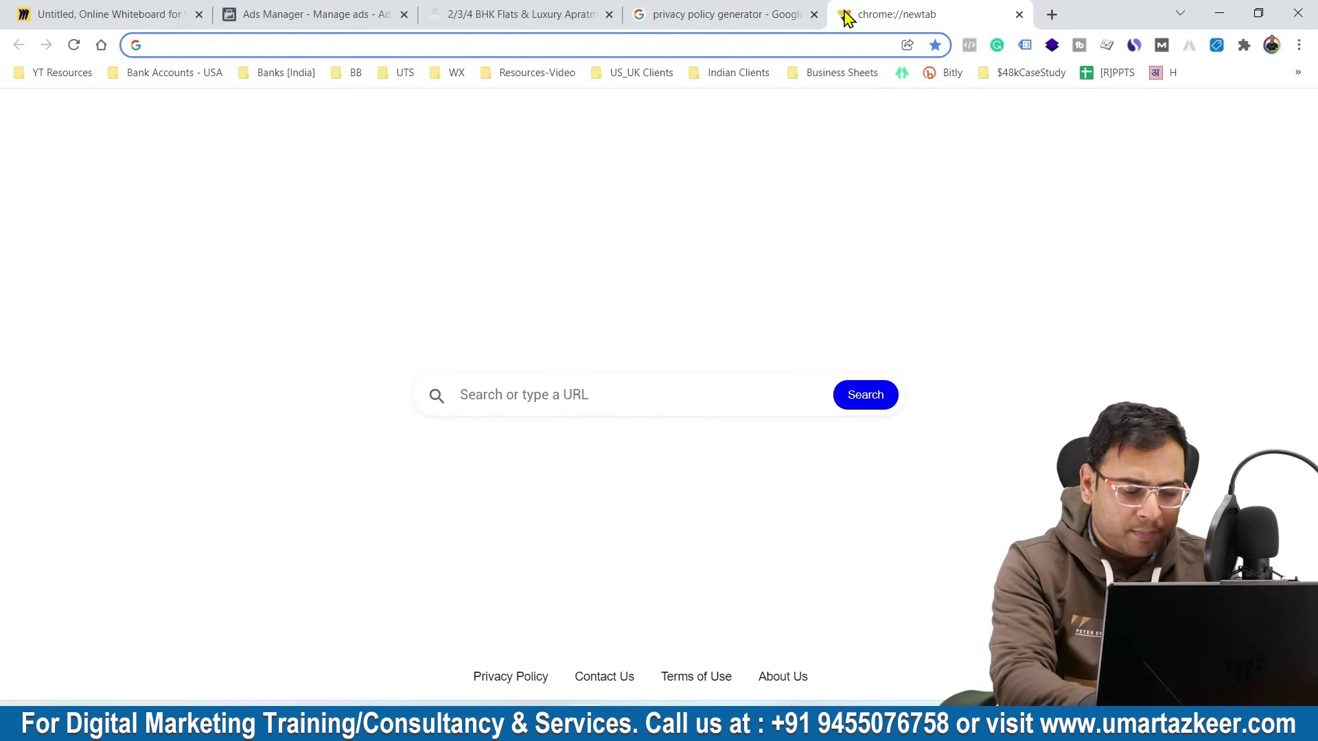
{"action": "type", "text": "Docs"}
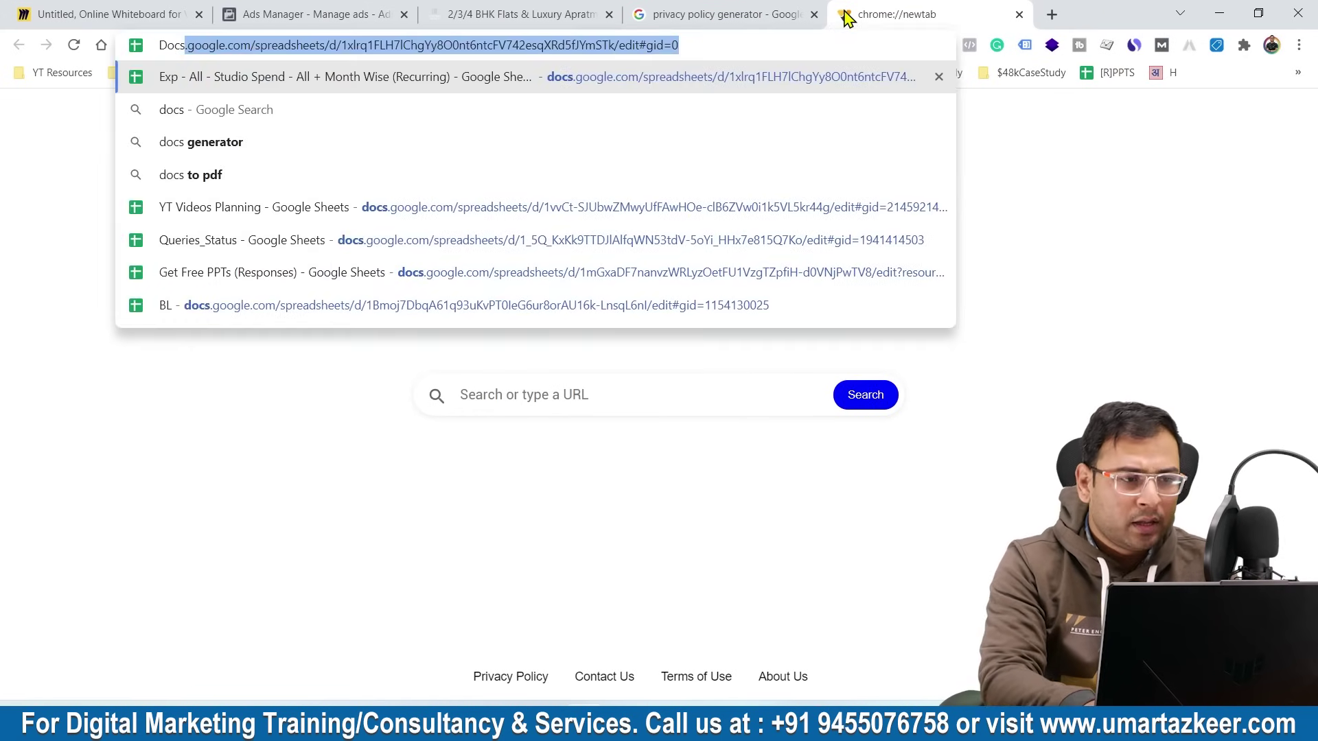
{"action": "key", "text": "BackSpace"}
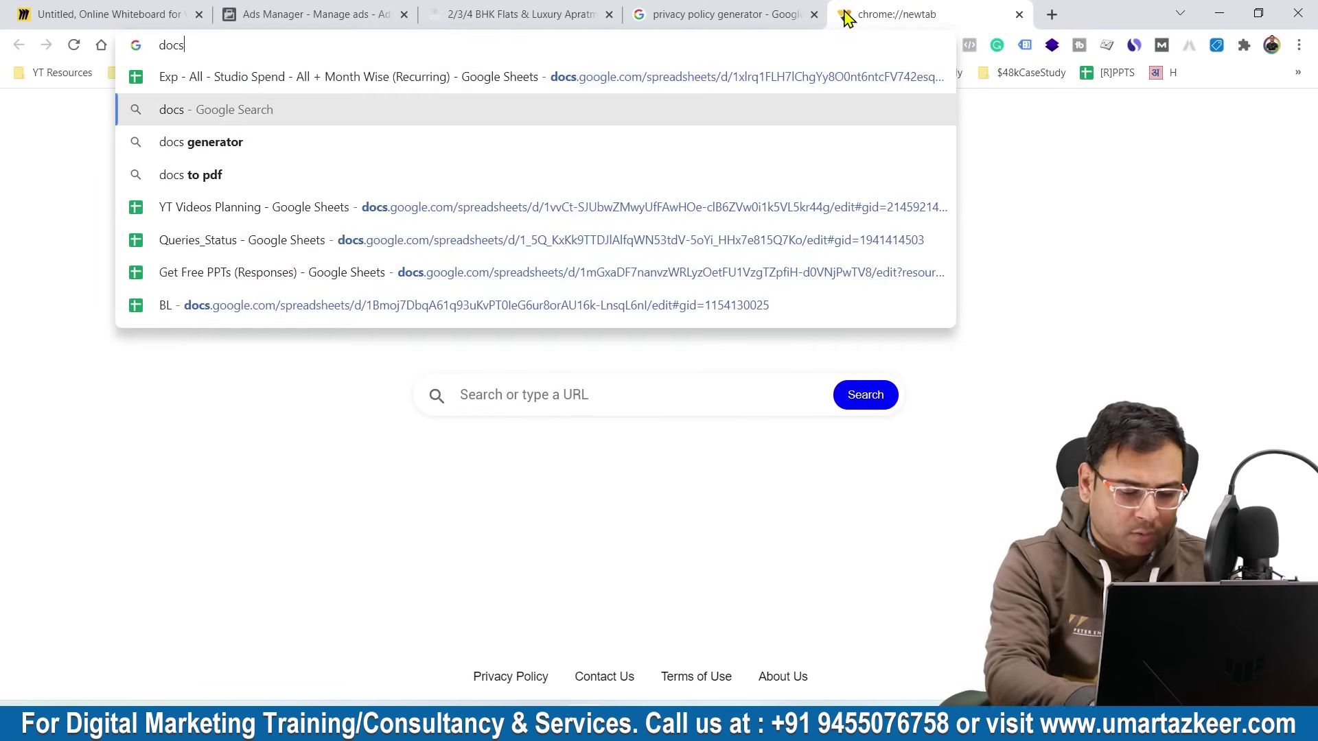
{"action": "type", "text": ".google"}
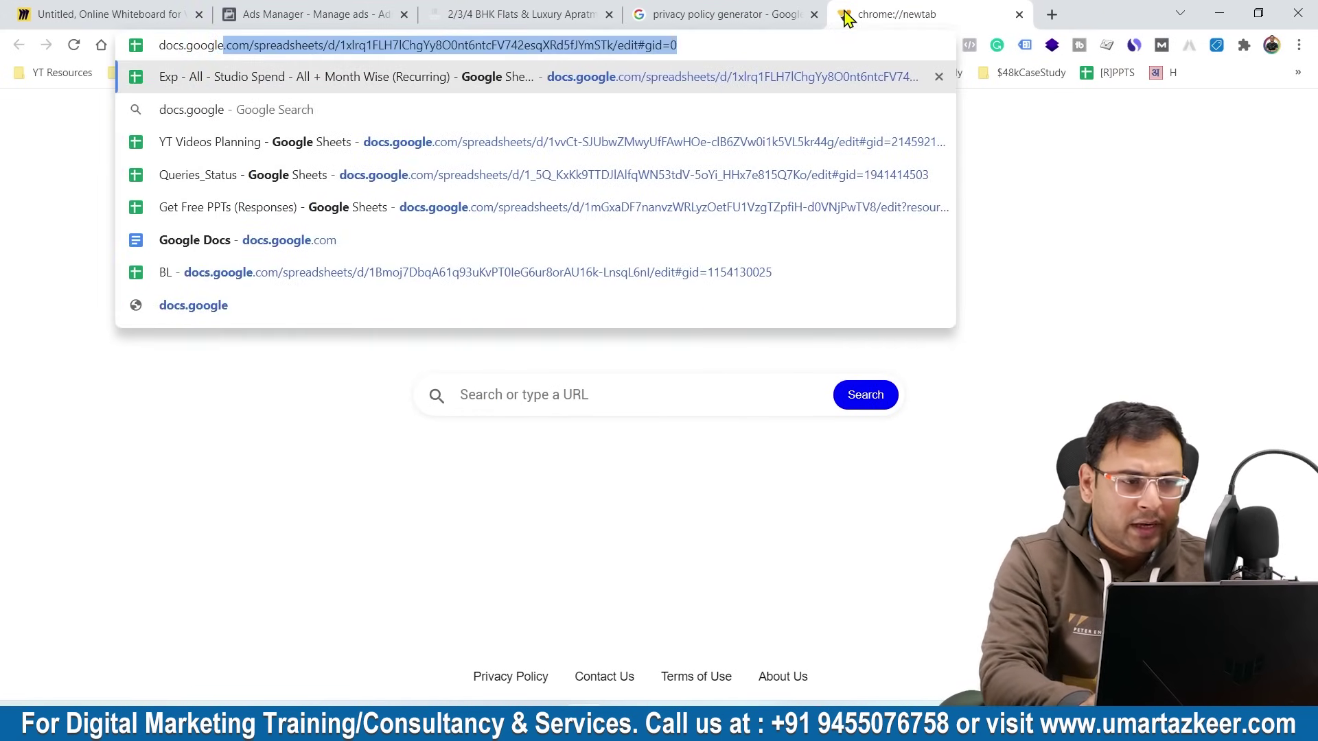
{"action": "key", "text": "BackSpace"}
{"action": "type", "text": ".com"}
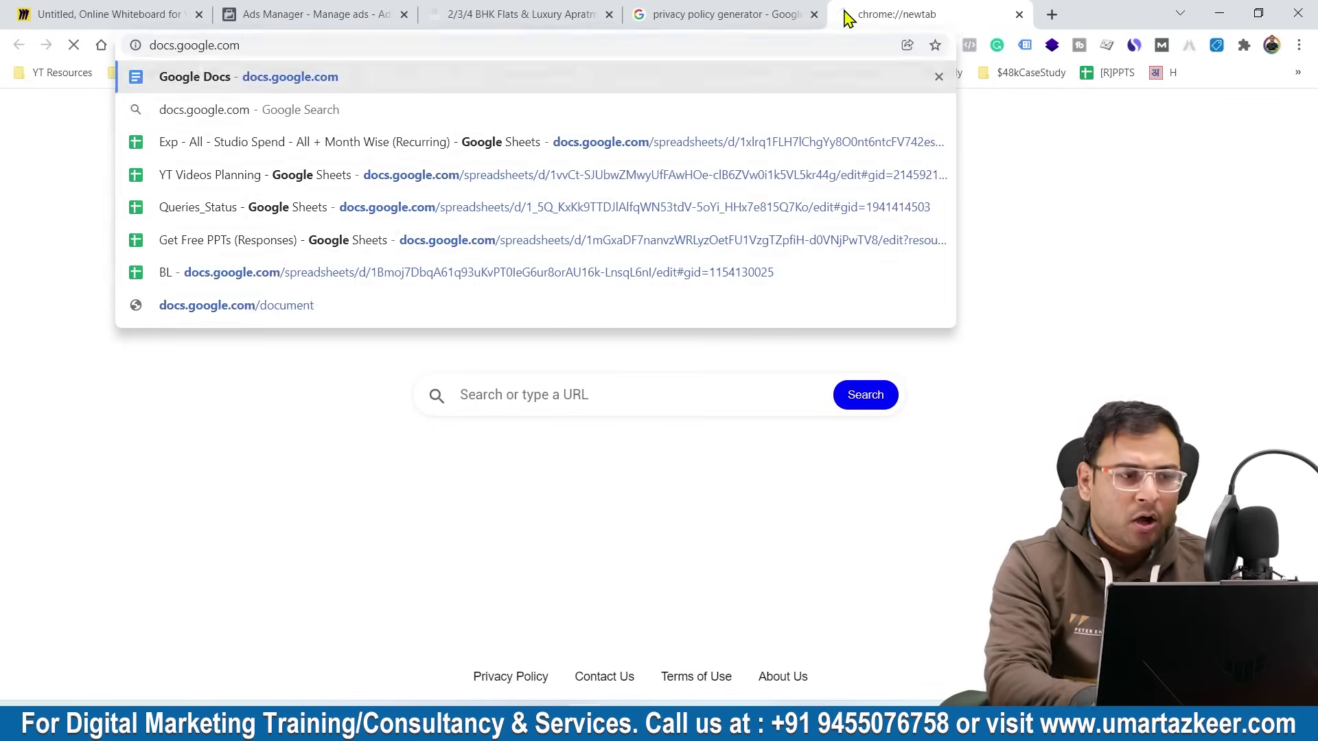
{"action": "key", "text": "Return"}
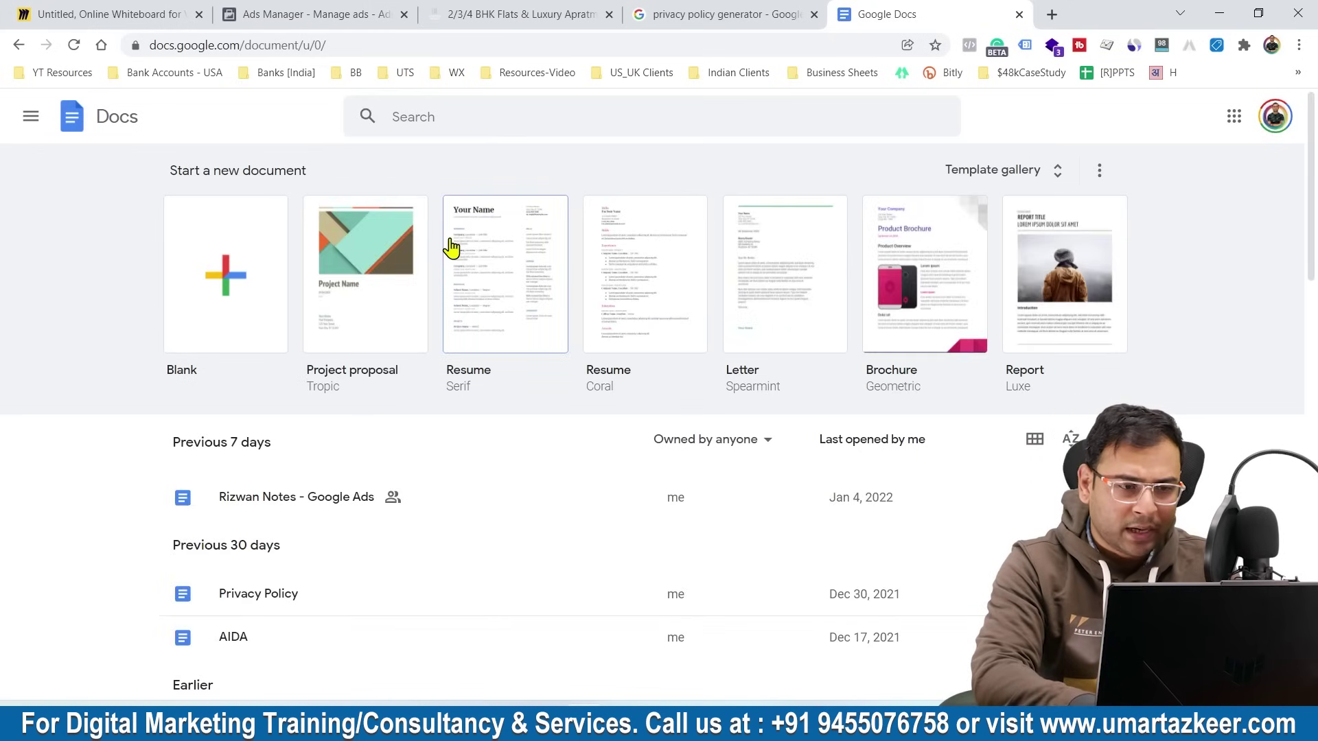
Create a document from the Serif Resume template and delete all of its placeholder content
{"action": "left_click", "coordinate": [514, 286]}
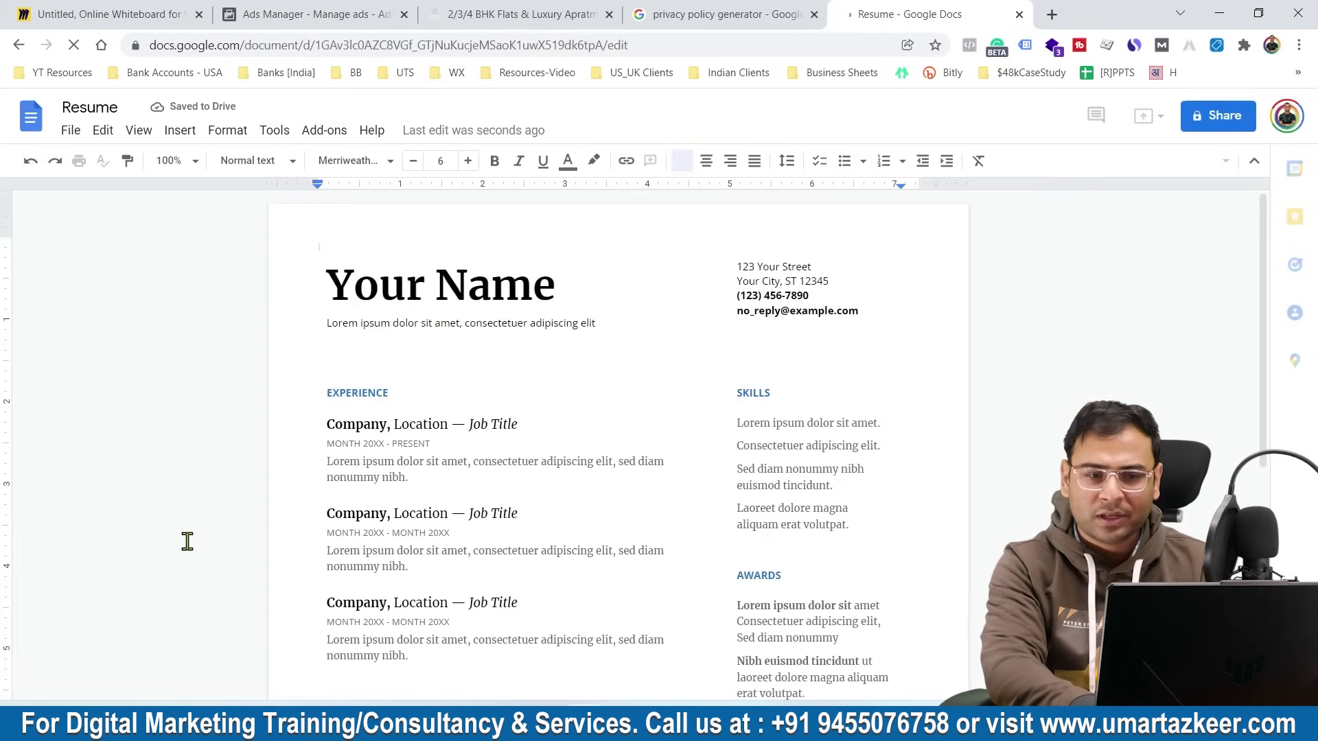
{"action": "key", "text": "ctrl+a"}
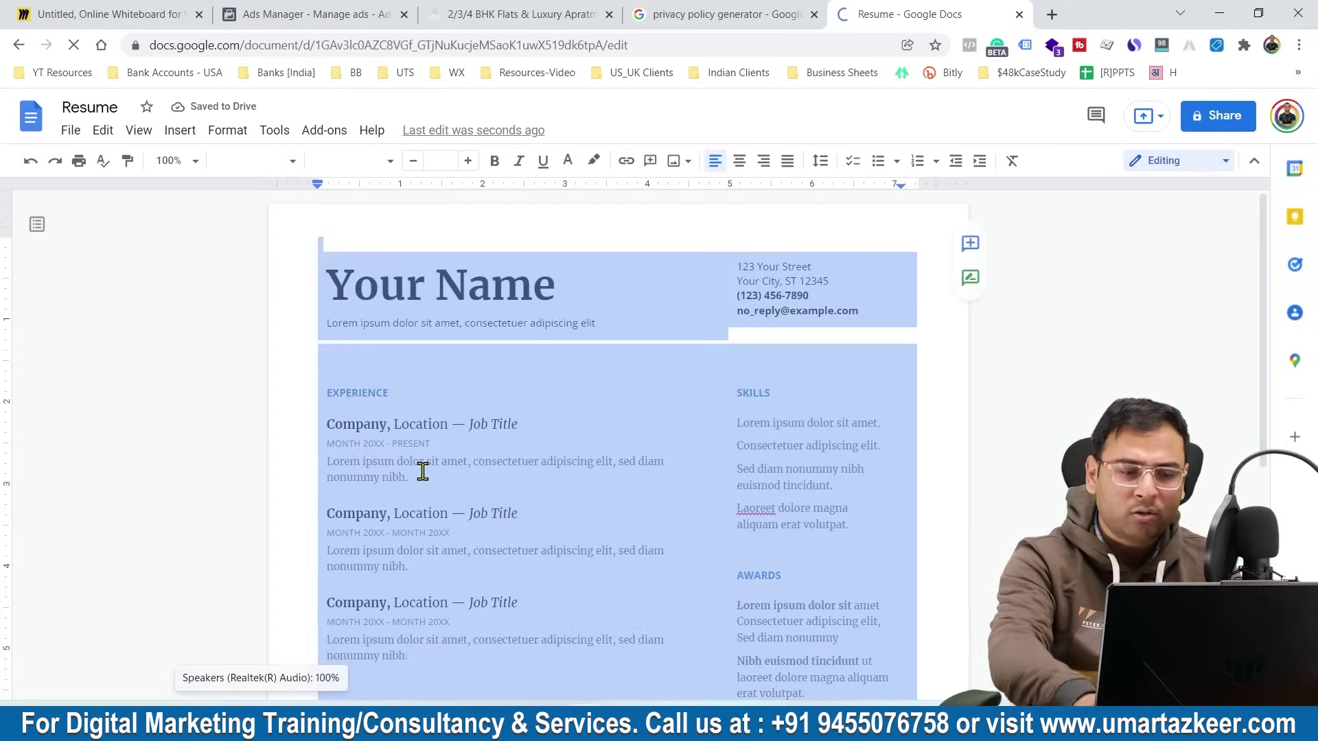
{"action": "key", "text": "BackSpace"}
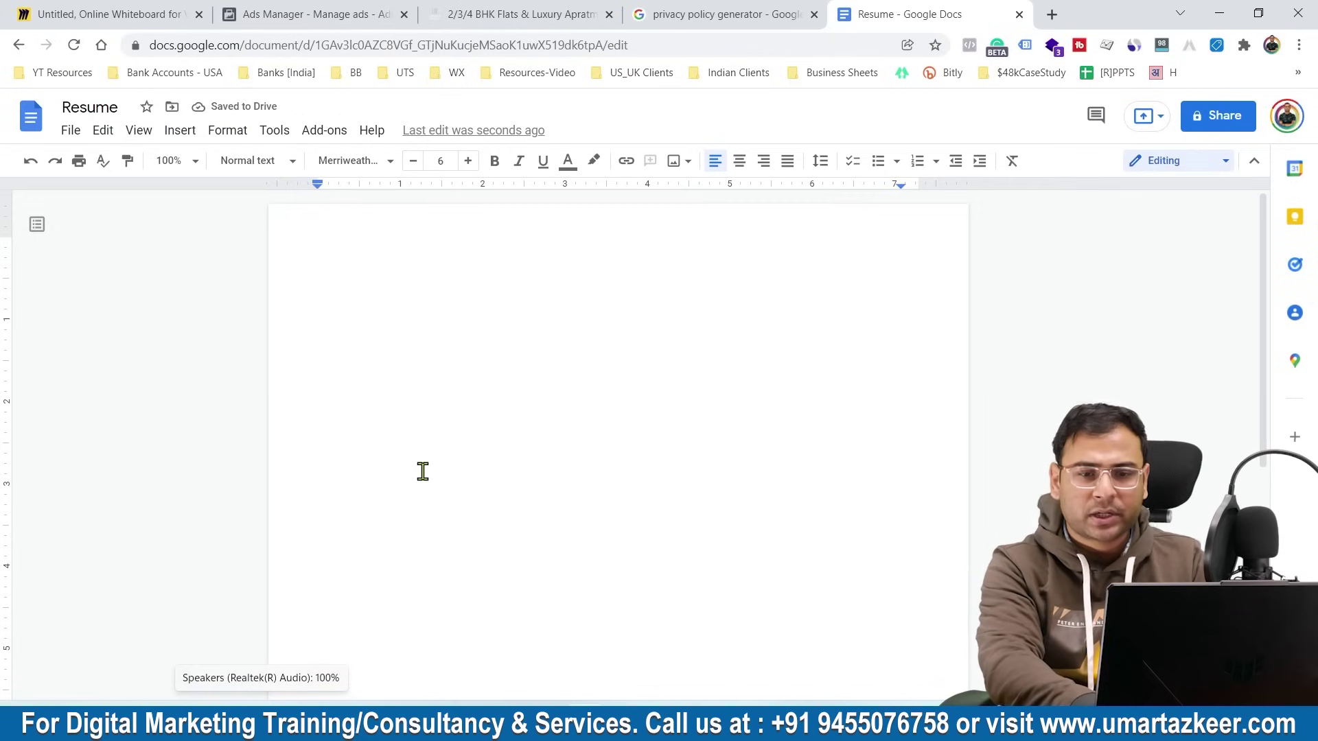
Share the document with anyone with the link as Viewer, and copy its sharing link
{"action": "left_click", "coordinate": [1218, 115]}
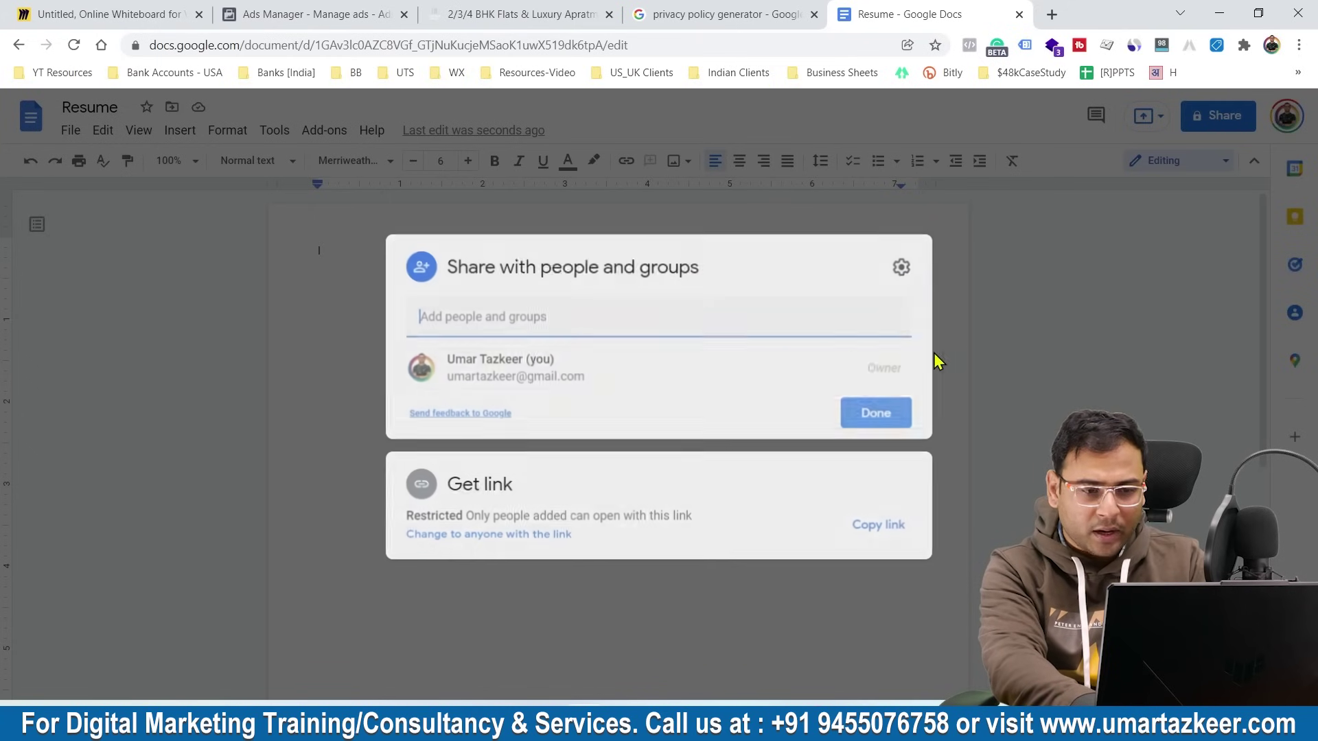
{"action": "left_click", "coordinate": [869, 524]}
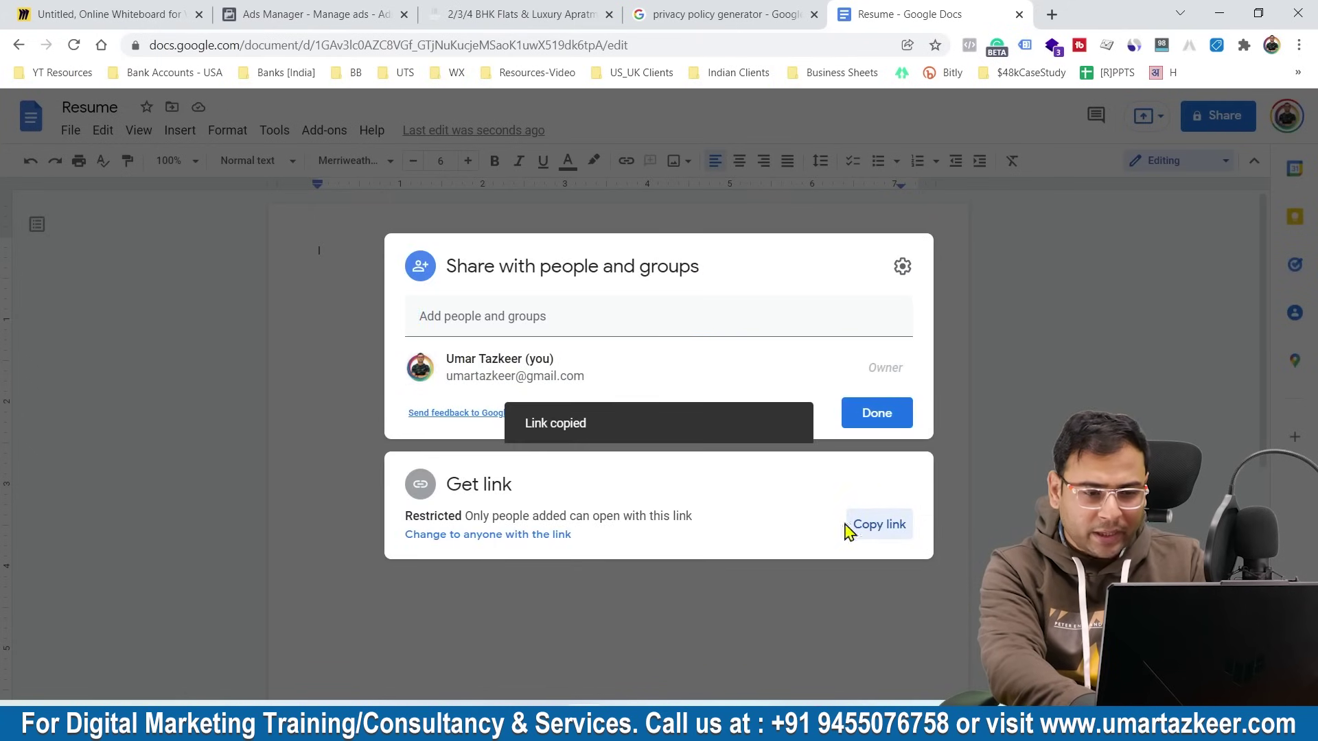
{"action": "left_click", "coordinate": [570, 536]}
{"action": "left_click", "coordinate": [877, 472]}
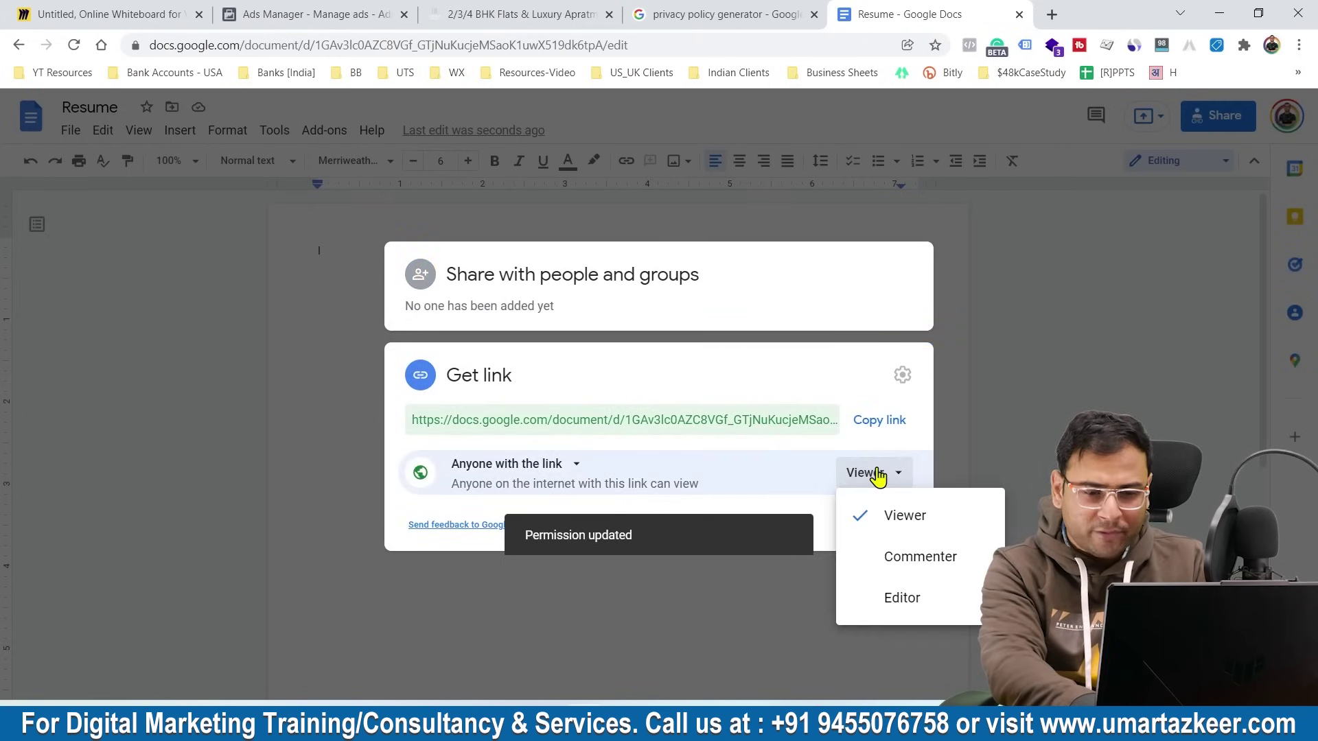
{"action": "left_click", "coordinate": [893, 516]}
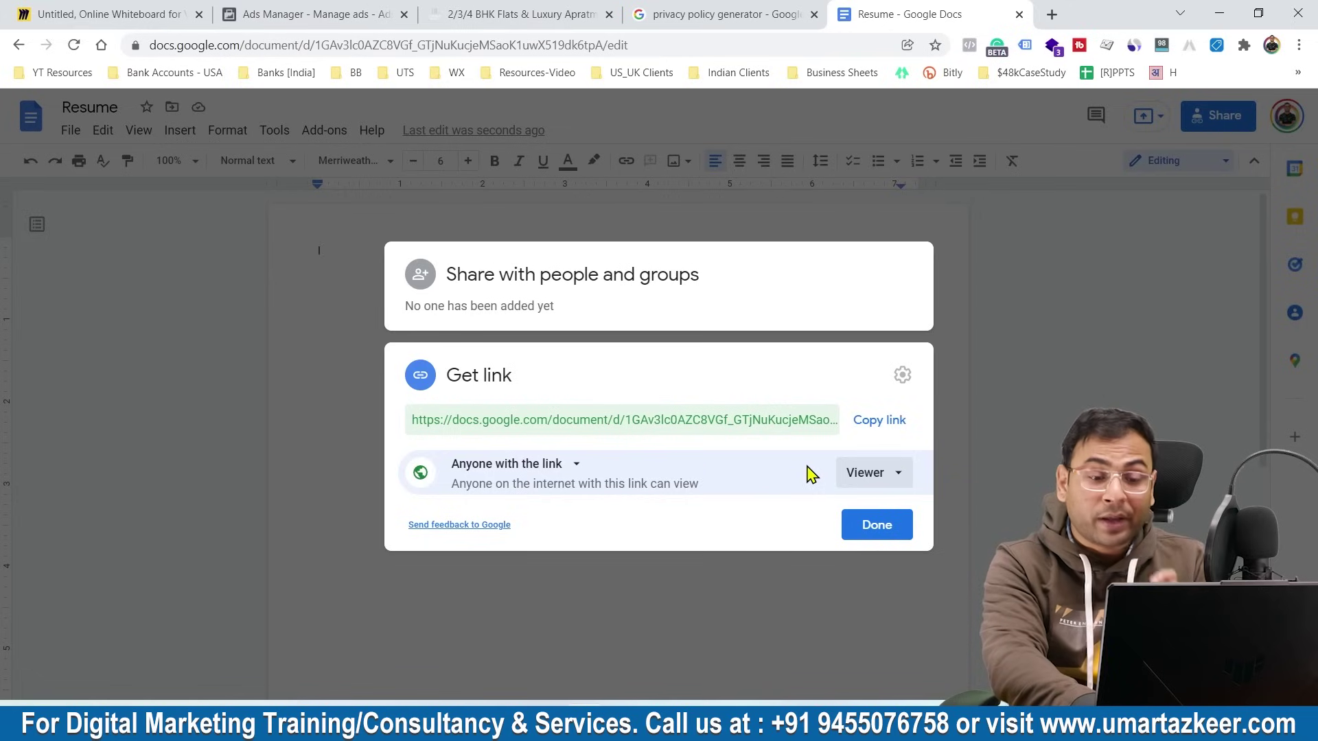
{"action": "left_click", "coordinate": [863, 424]}
{"action": "left_click", "coordinate": [863, 425]}
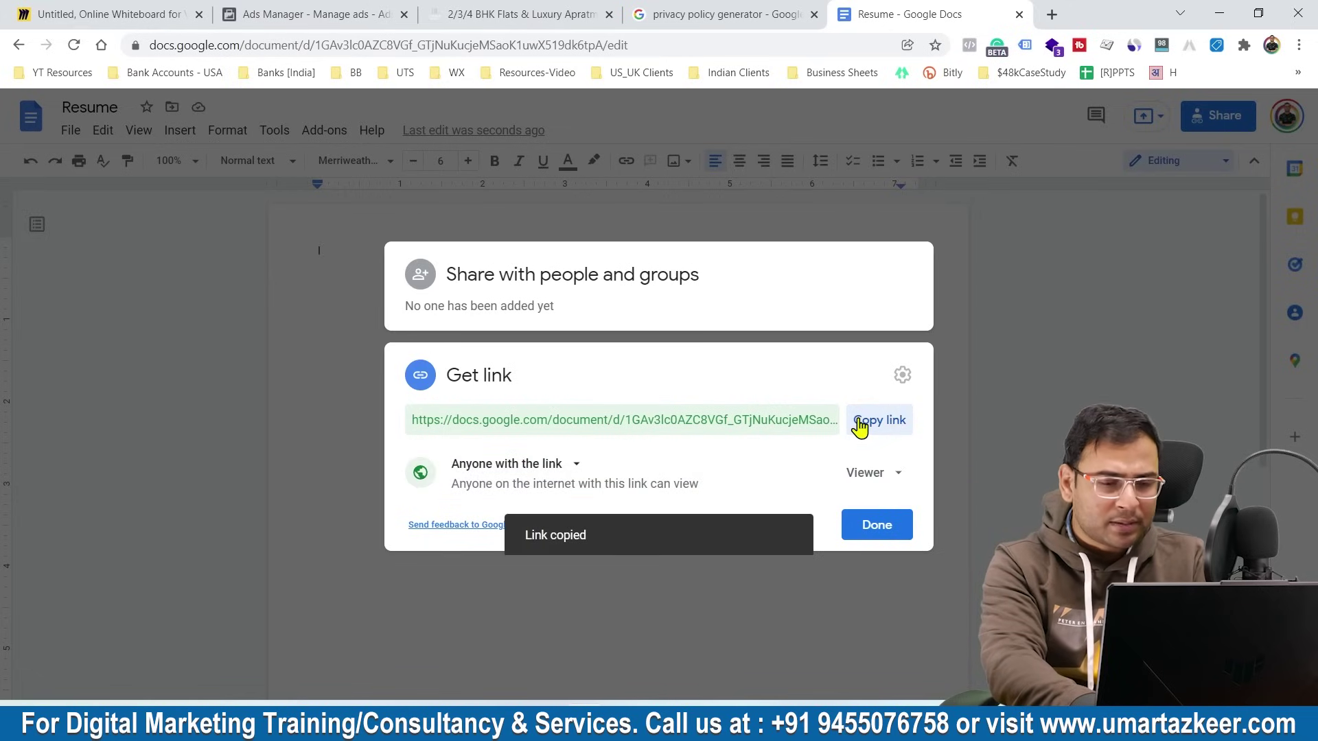
Switch to Ads Manager, replace the form's privacy policy link with the copied document link, and check the link text against the preview
{"action": "left_click", "coordinate": [276, 13]}
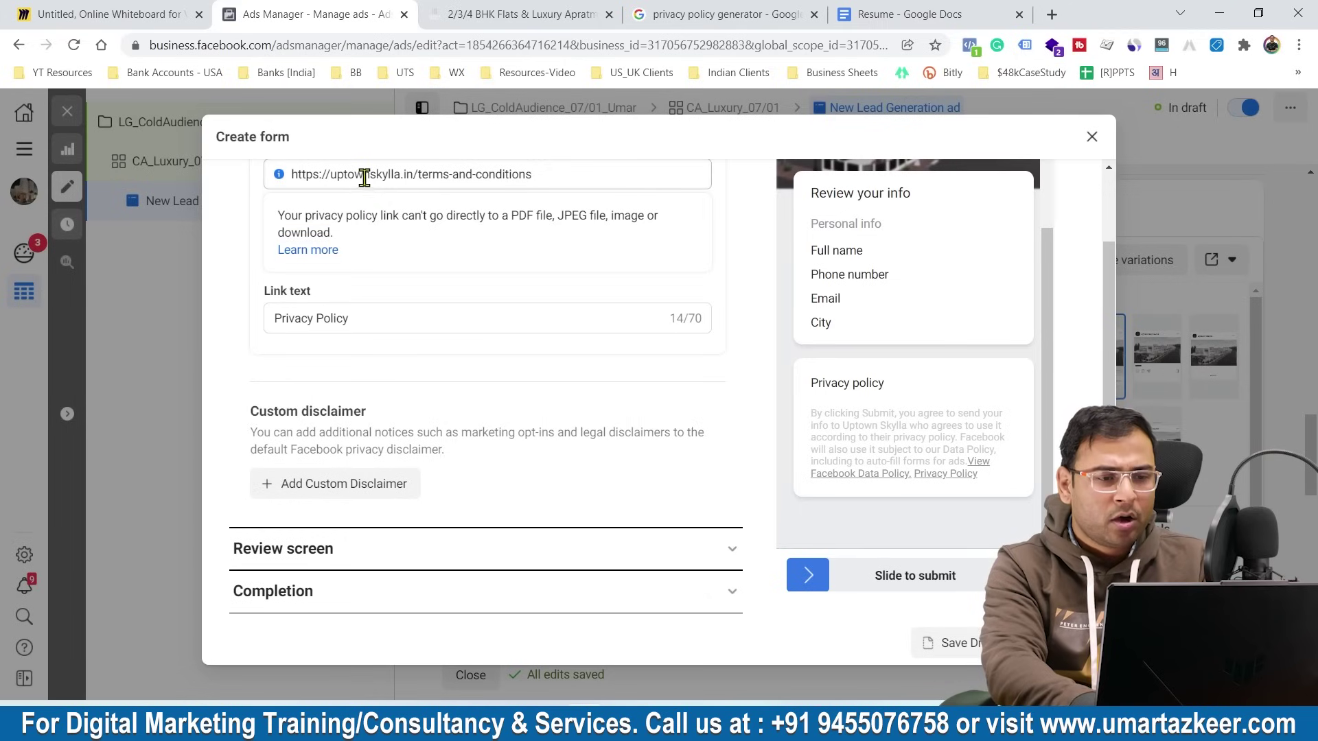
{"action": "triple_click", "coordinate": [364, 178]}
{"action": "key", "text": "ctrl+v"}
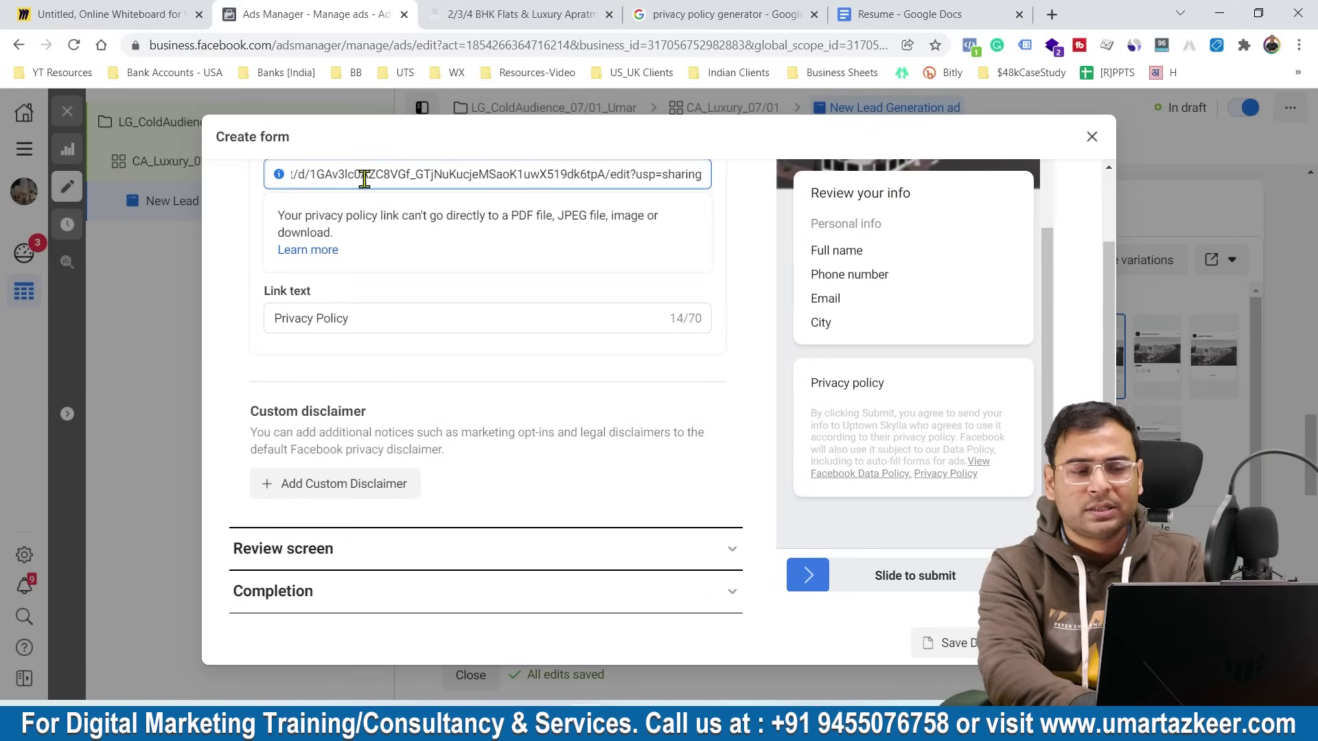
{"action": "scroll", "coordinate": [272, 287], "scroll_direction": "up", "scroll_amount": 5}
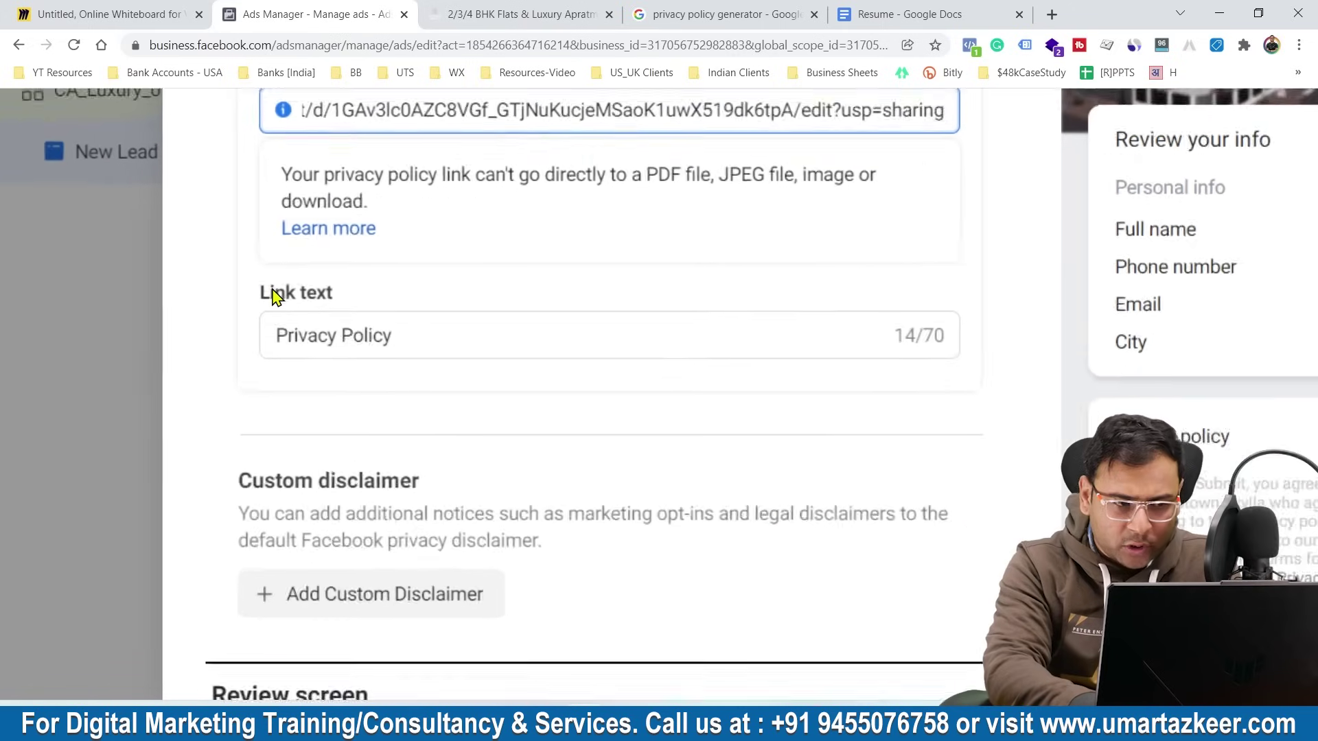
{"action": "scroll", "coordinate": [351, 379], "scroll_direction": "down", "scroll_amount": 5}
{"action": "scroll", "coordinate": [824, 403], "scroll_direction": "up", "scroll_amount": 5}
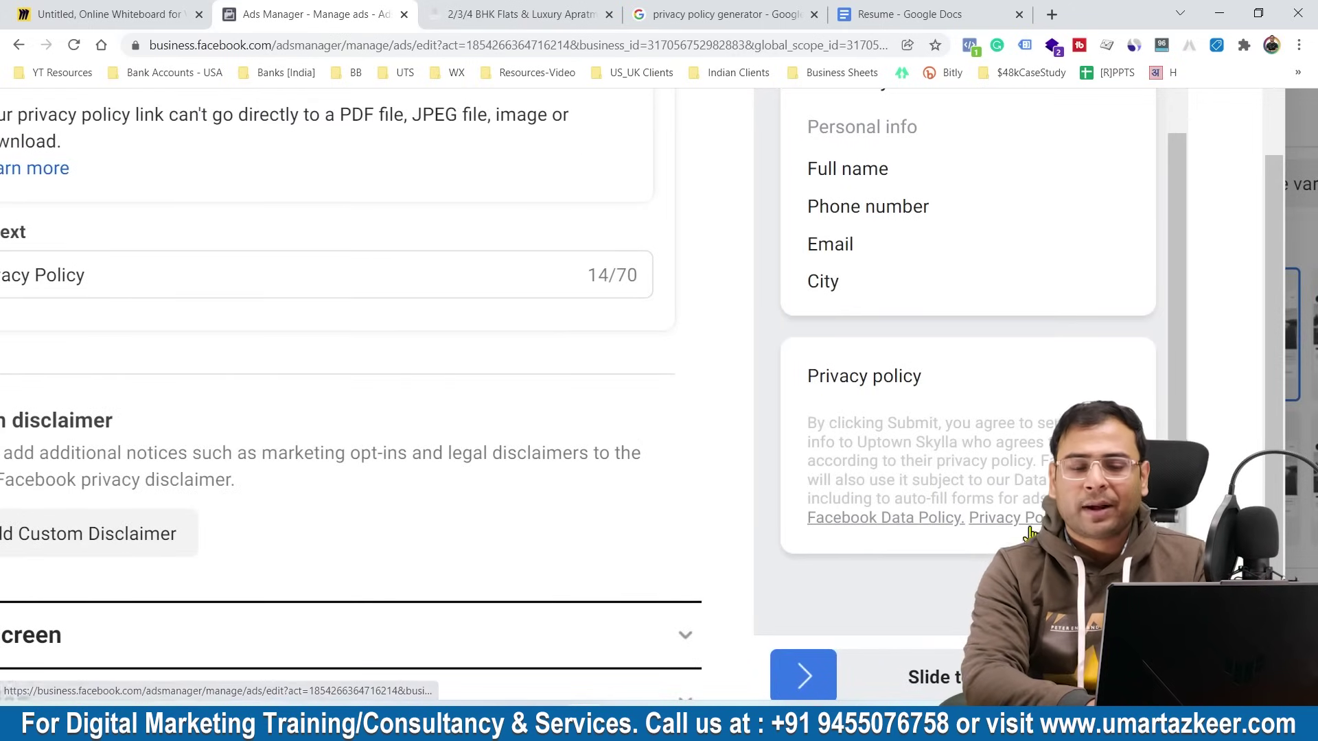
{"action": "scroll", "coordinate": [1023, 532], "scroll_direction": "down", "scroll_amount": 5}
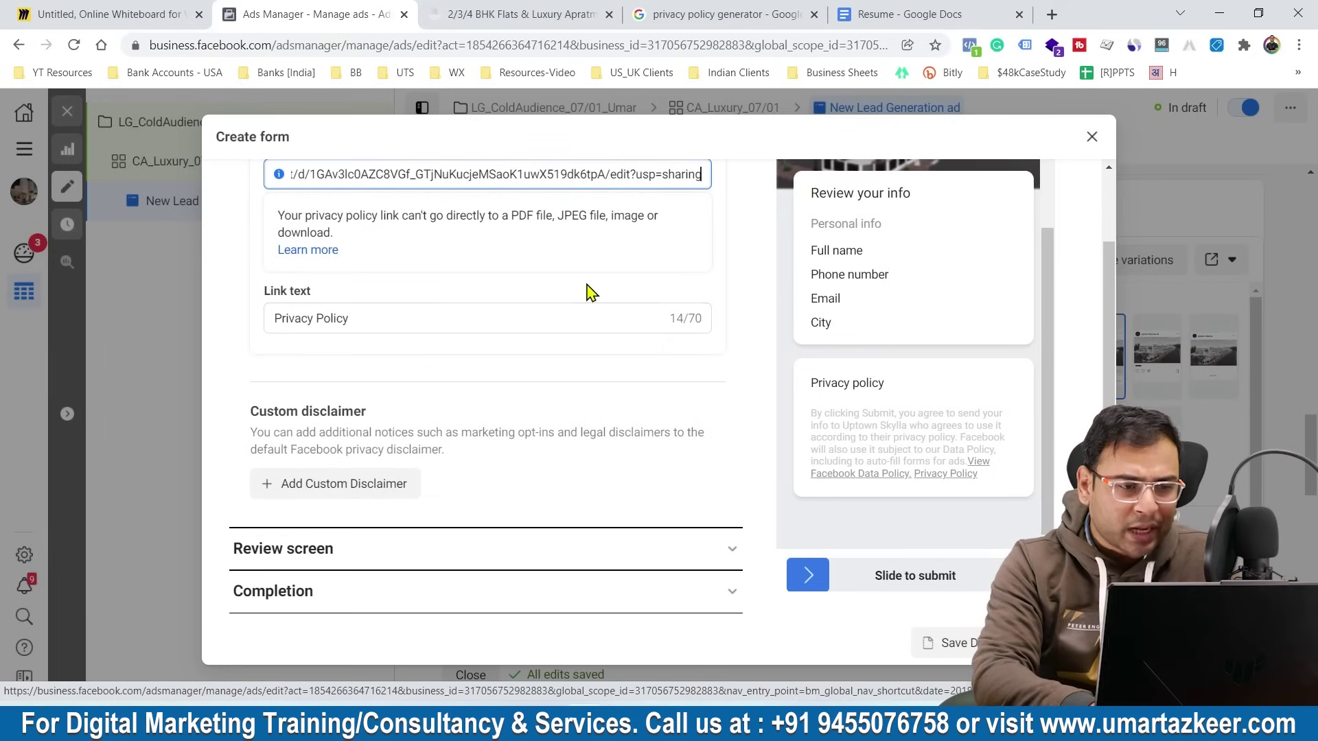
Look over the form's privacy and review screen sections, and examine the headline, description and link of its completion message
{"action": "scroll", "coordinate": [589, 292], "scroll_direction": "up", "scroll_amount": 2}
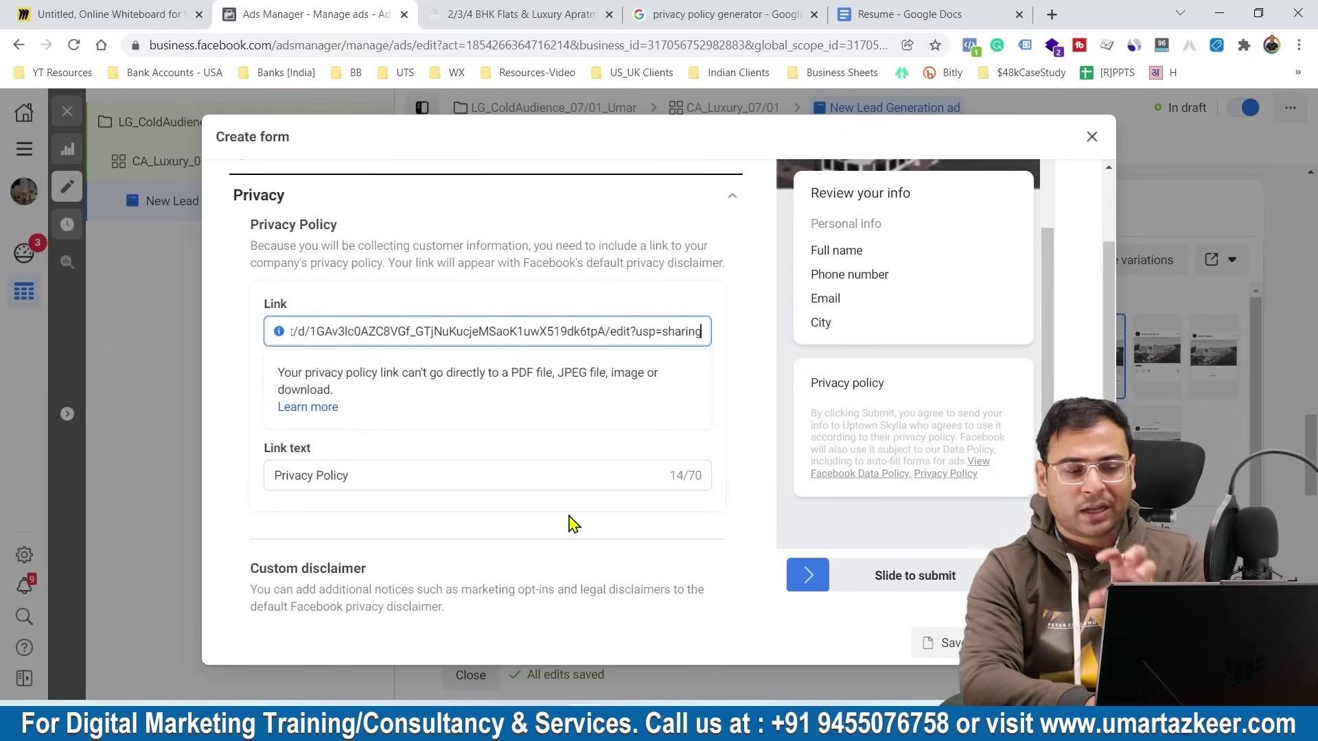
{"action": "scroll", "coordinate": [574, 524], "scroll_direction": "down", "scroll_amount": 2}
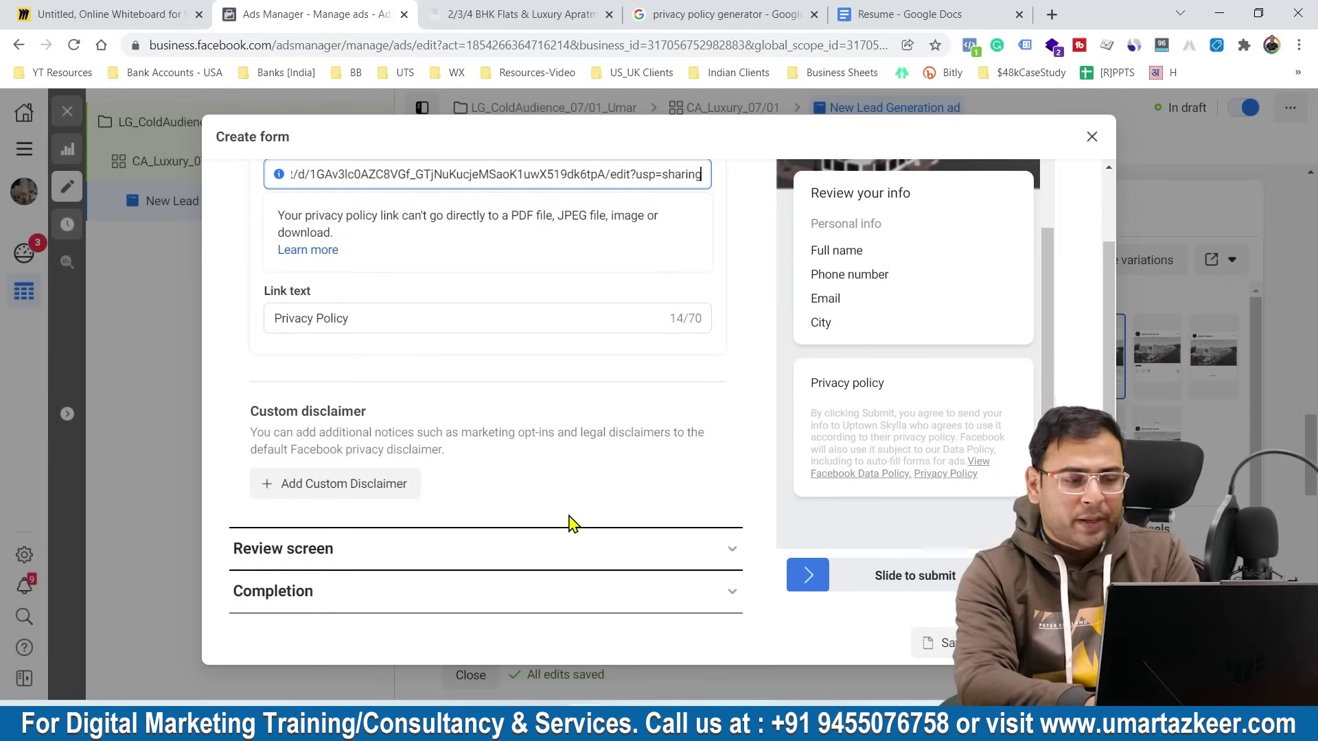
{"action": "left_click", "coordinate": [374, 549]}
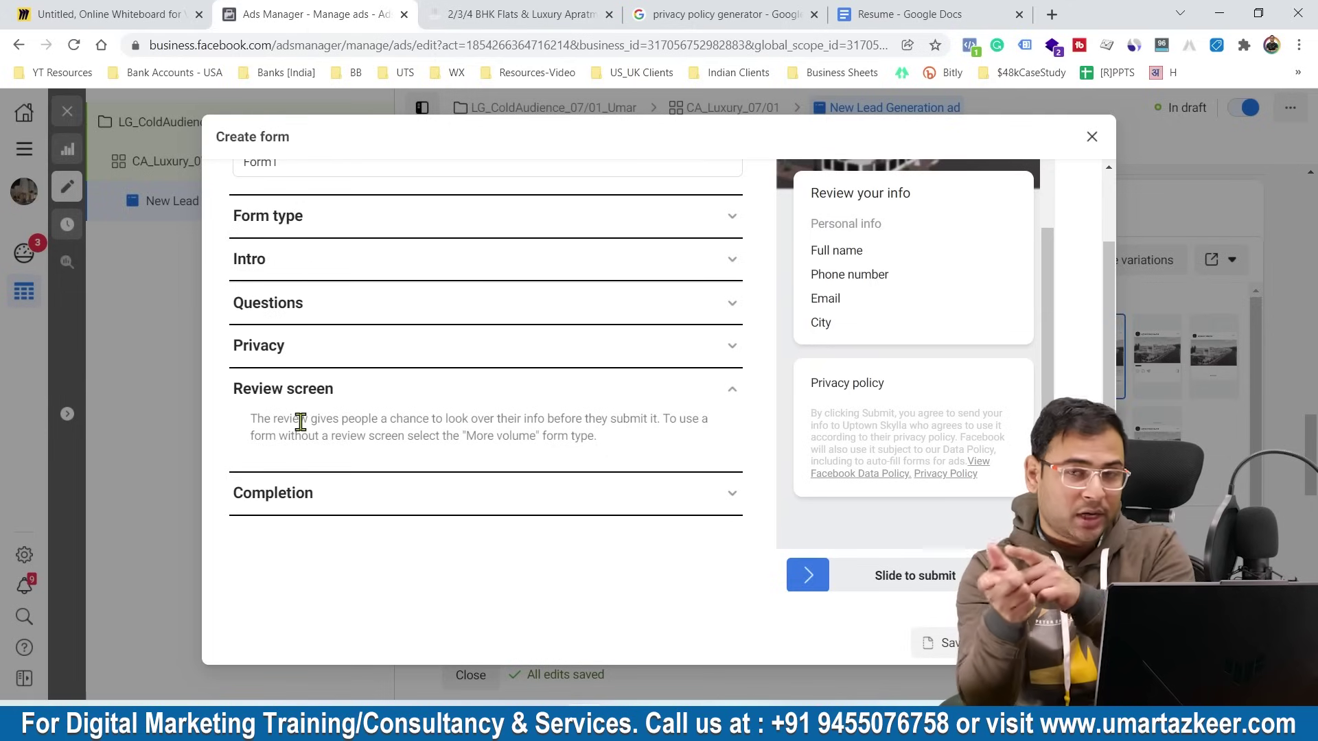
{"action": "left_click", "coordinate": [409, 492]}
{"action": "scroll", "coordinate": [480, 477], "scroll_direction": "down", "scroll_amount": 5}
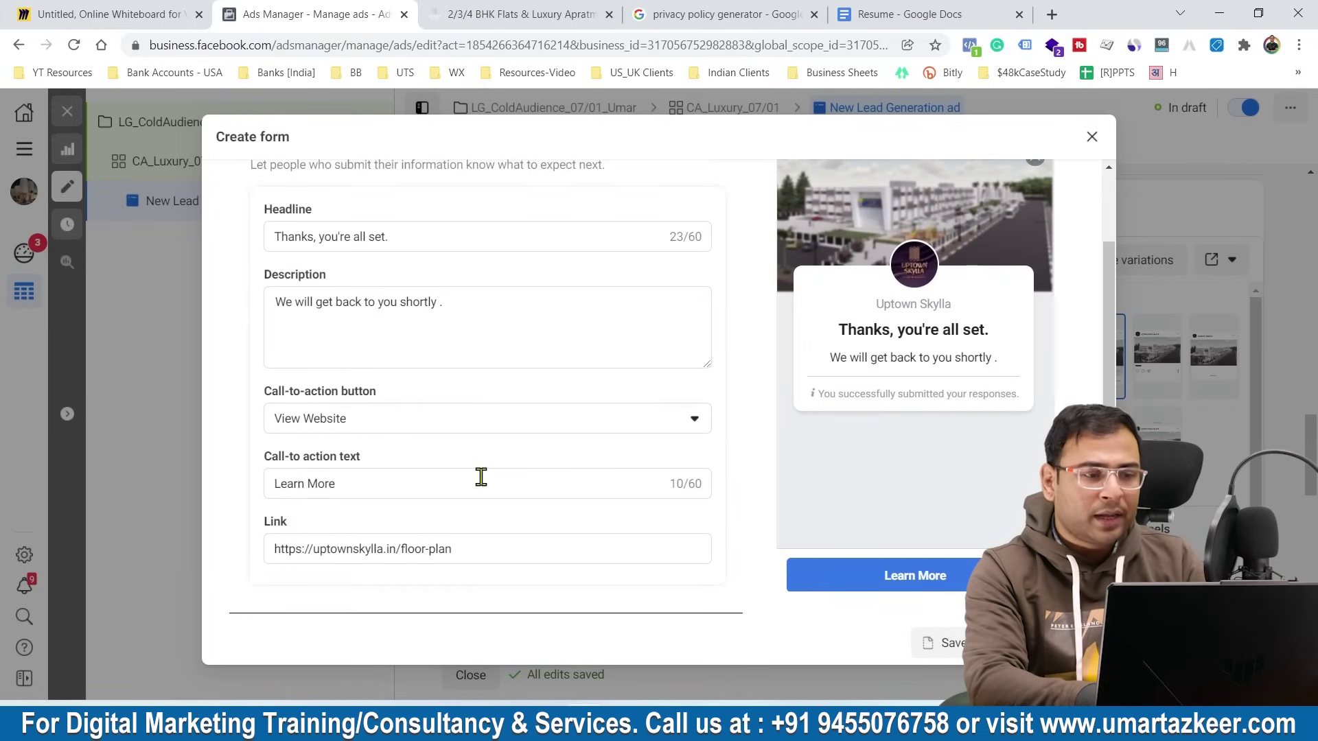
{"action": "scroll", "coordinate": [480, 477], "scroll_direction": "up", "scroll_amount": 2}
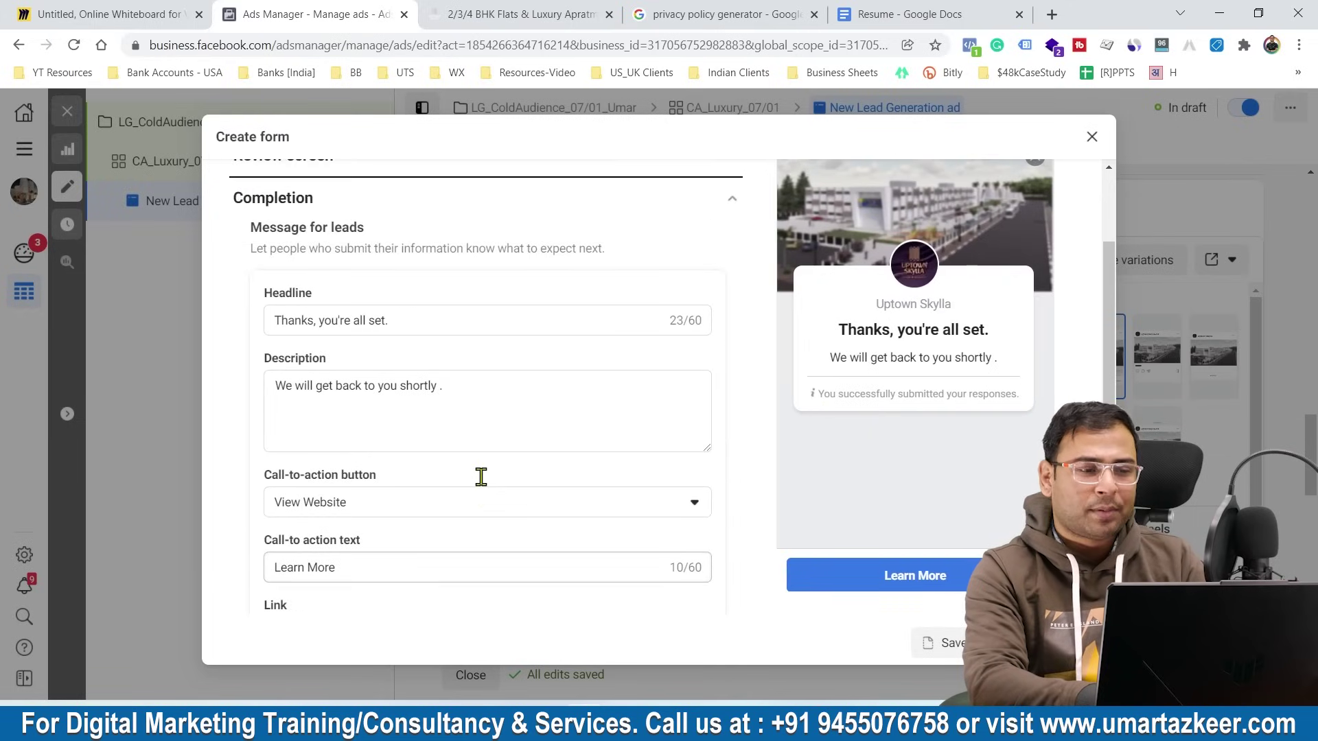
{"action": "left_click", "coordinate": [367, 409]}
{"action": "scroll", "coordinate": [368, 409], "scroll_direction": "down", "scroll_amount": 2}
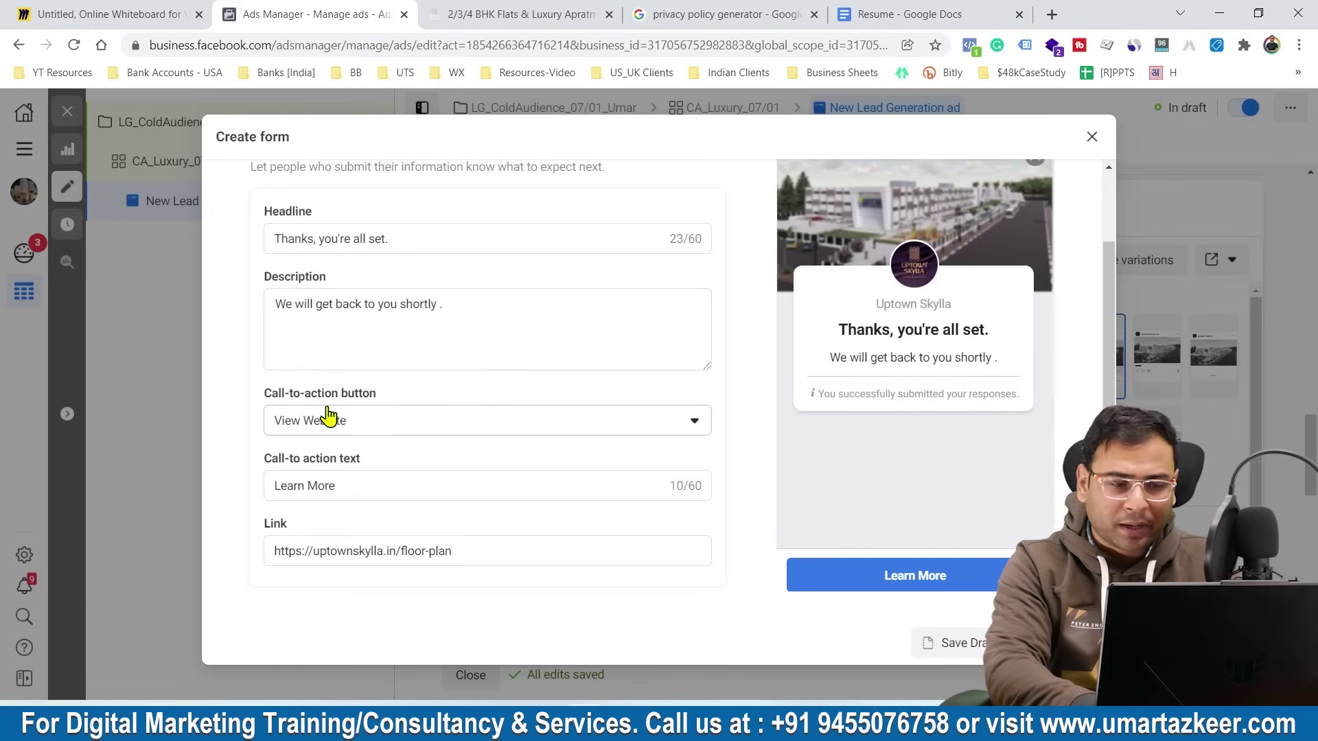
Set the completion message's call-to-action button to Download with the text "Get Free Facebook Ads Checklist"
{"action": "left_click", "coordinate": [364, 419]}
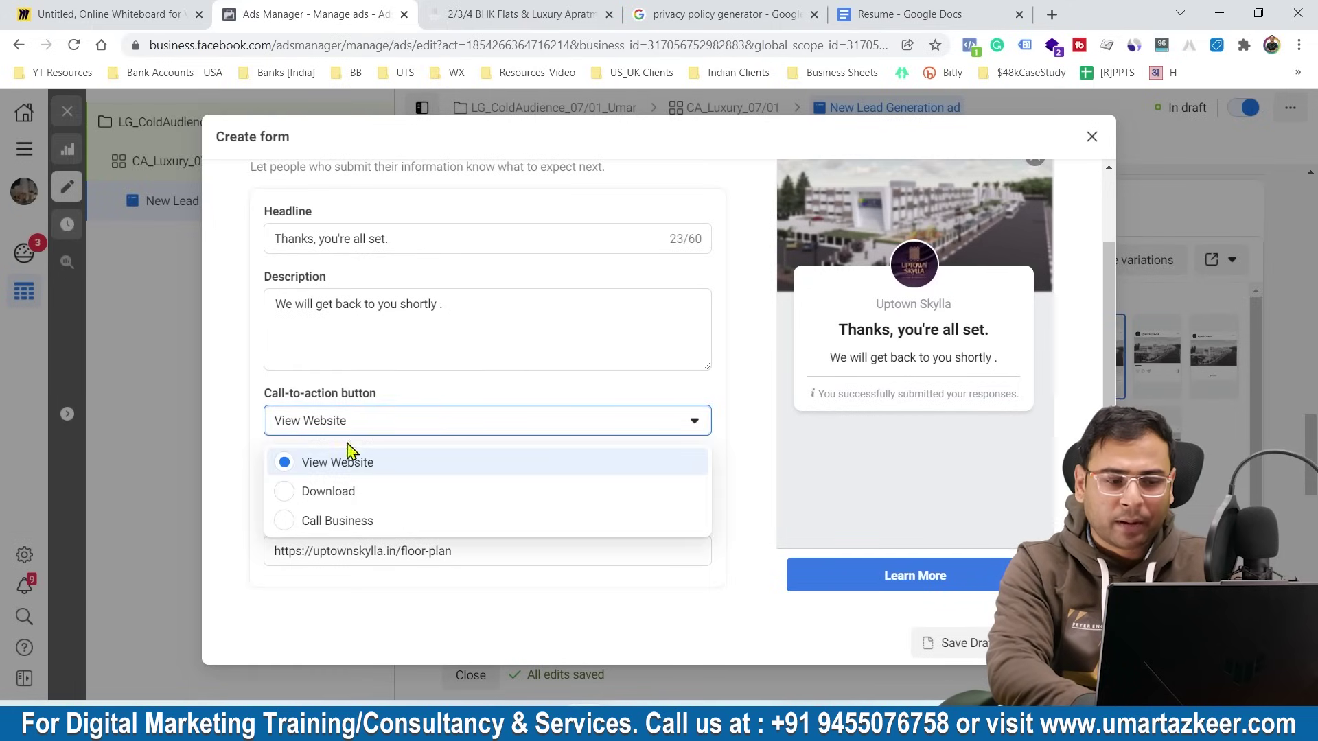
{"action": "left_click", "coordinate": [336, 491]}
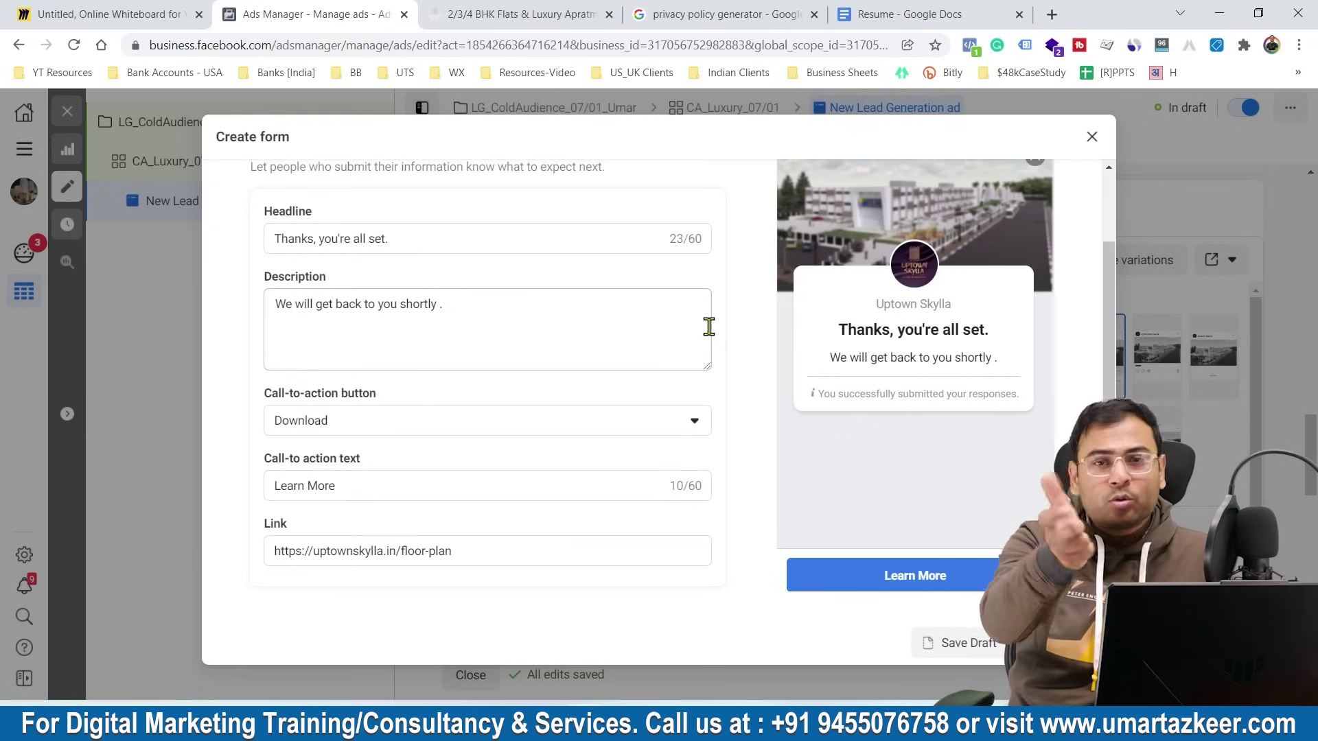
{"action": "left_click", "coordinate": [374, 488]}
{"action": "key", "text": "ctrl+a"}
{"action": "key", "text": "BackSpace"}
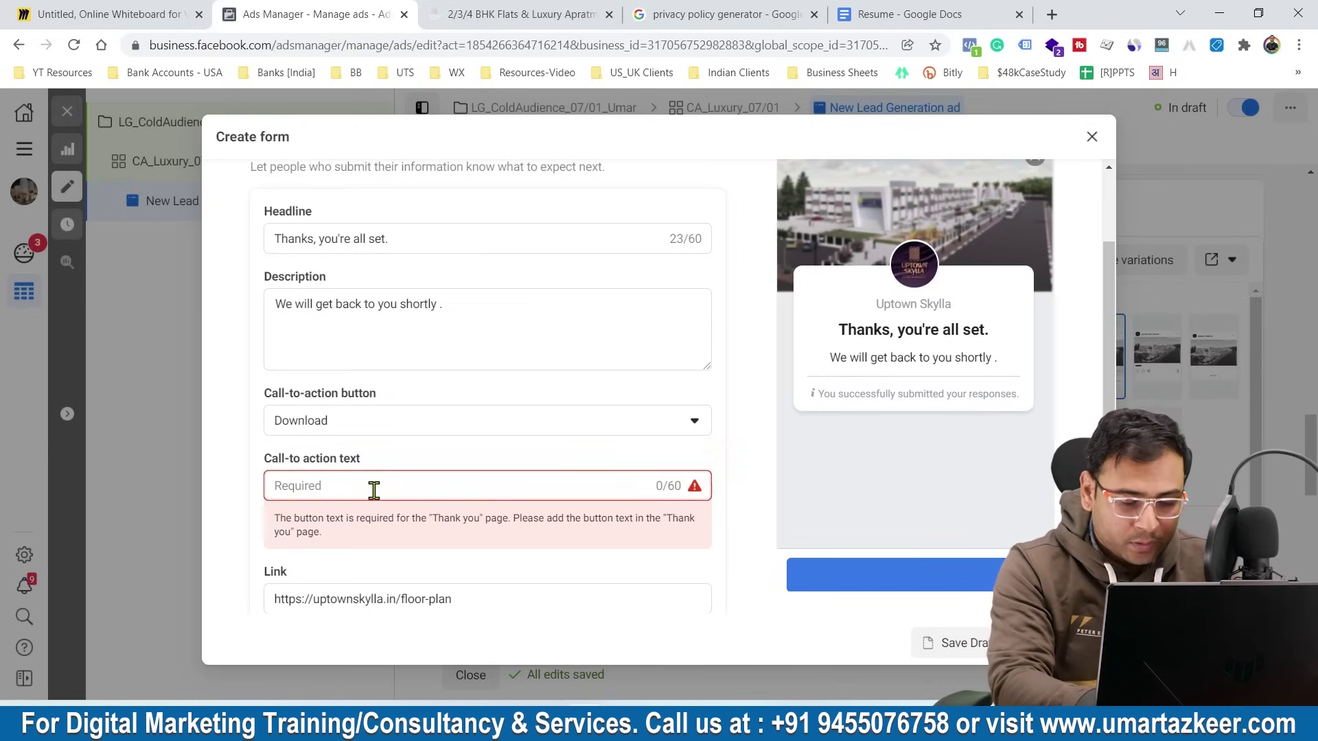
{"action": "type", "text": "Get Free E"}
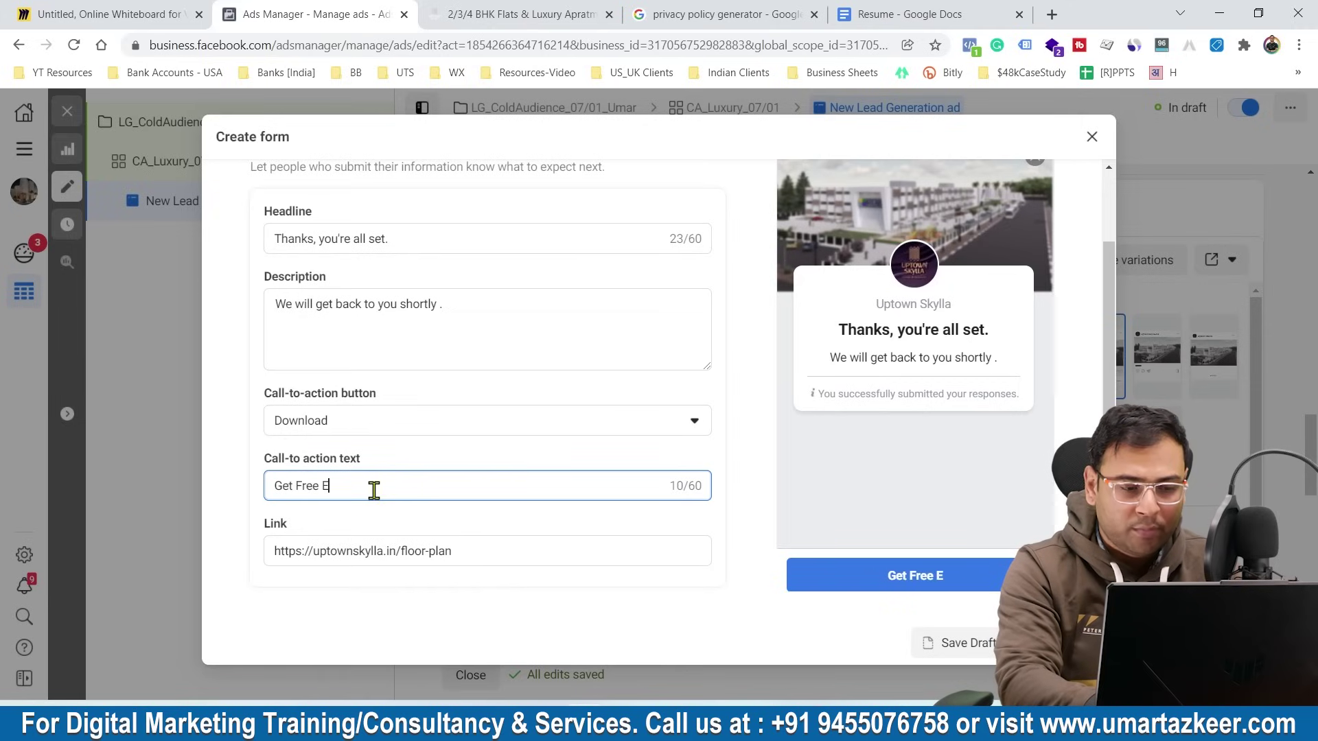
{"action": "type", "text": "Book"}
{"action": "key", "text": "BackSpace"}
{"action": "key", "text": "BackSpace"}
{"action": "key", "text": "BackSpace"}
{"action": "key", "text": "BackSpace"}
{"action": "key", "text": "BackSpace"}
{"action": "type", "text": "Pdf"}
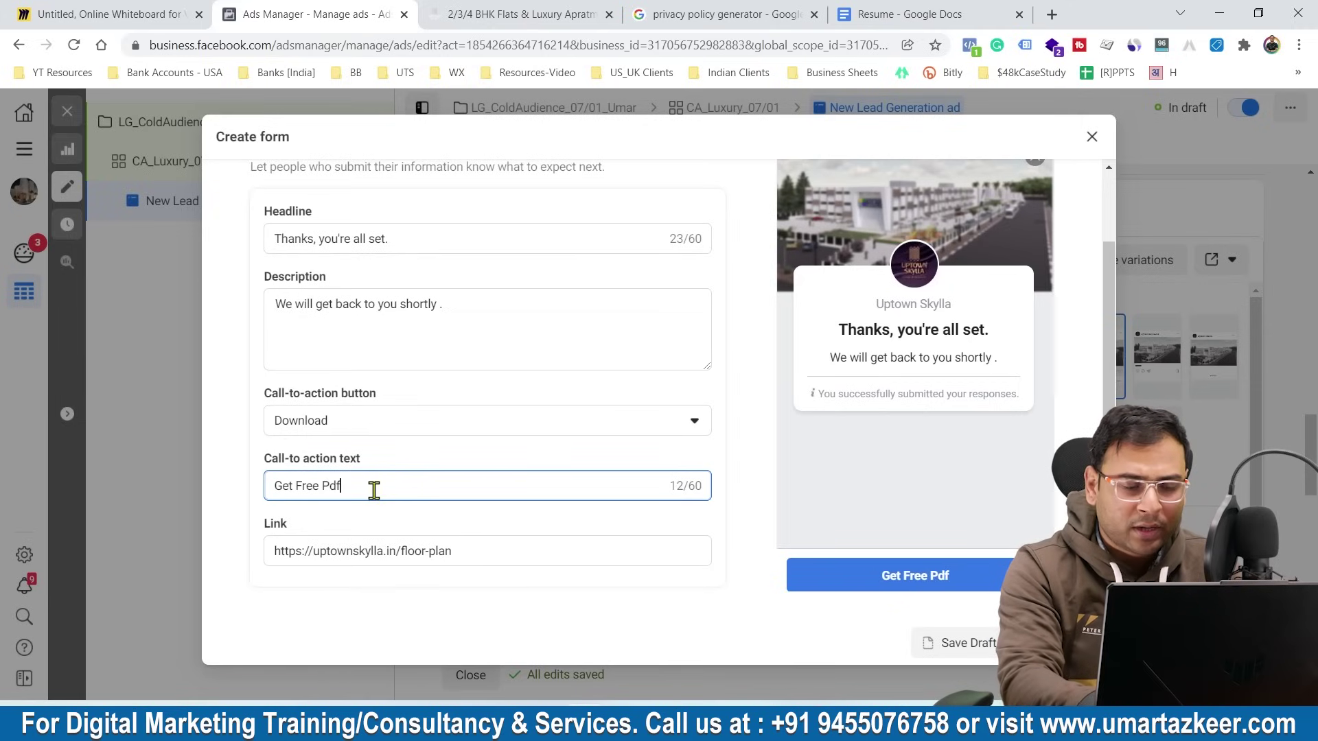
{"action": "key", "text": "BackSpace"}
{"action": "key", "text": "BackSpace"}
{"action": "key", "text": "BackSpace"}
{"action": "type", "text": "Facebook"}
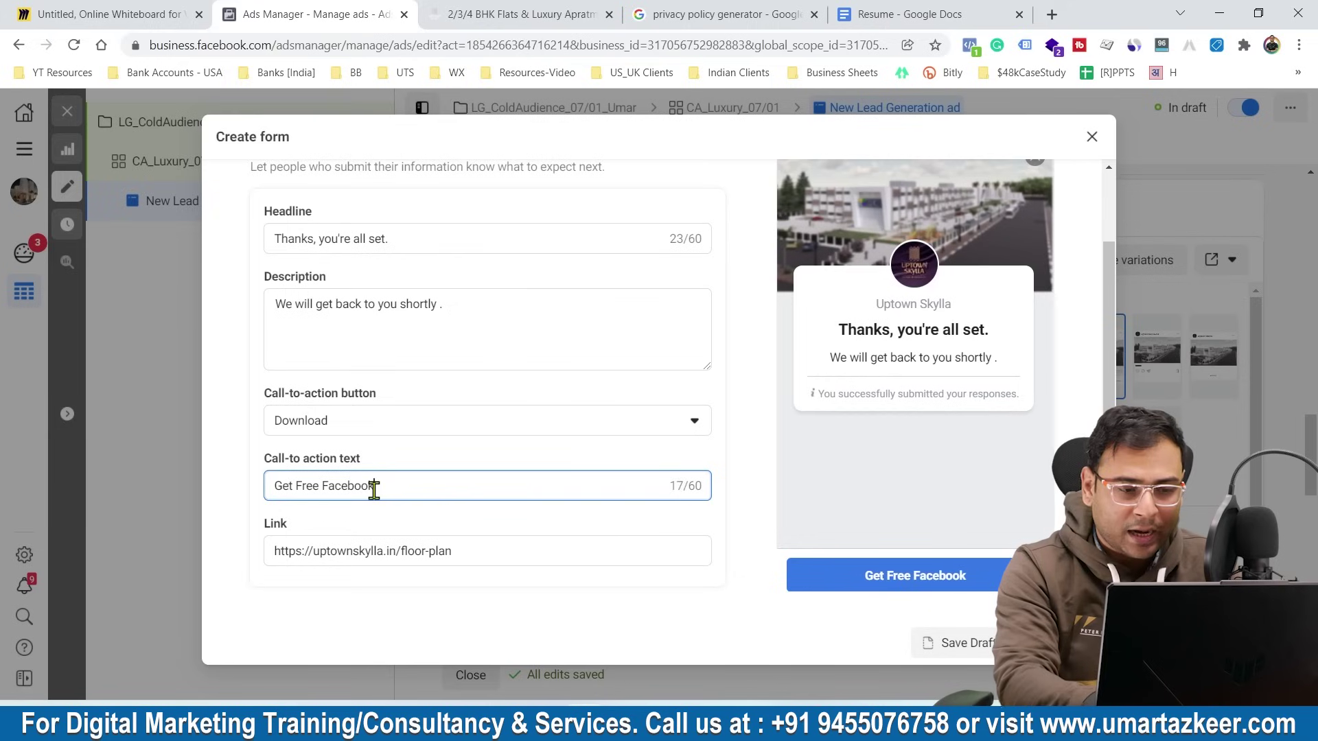
{"action": "type", "text": " Ads Checkl"}
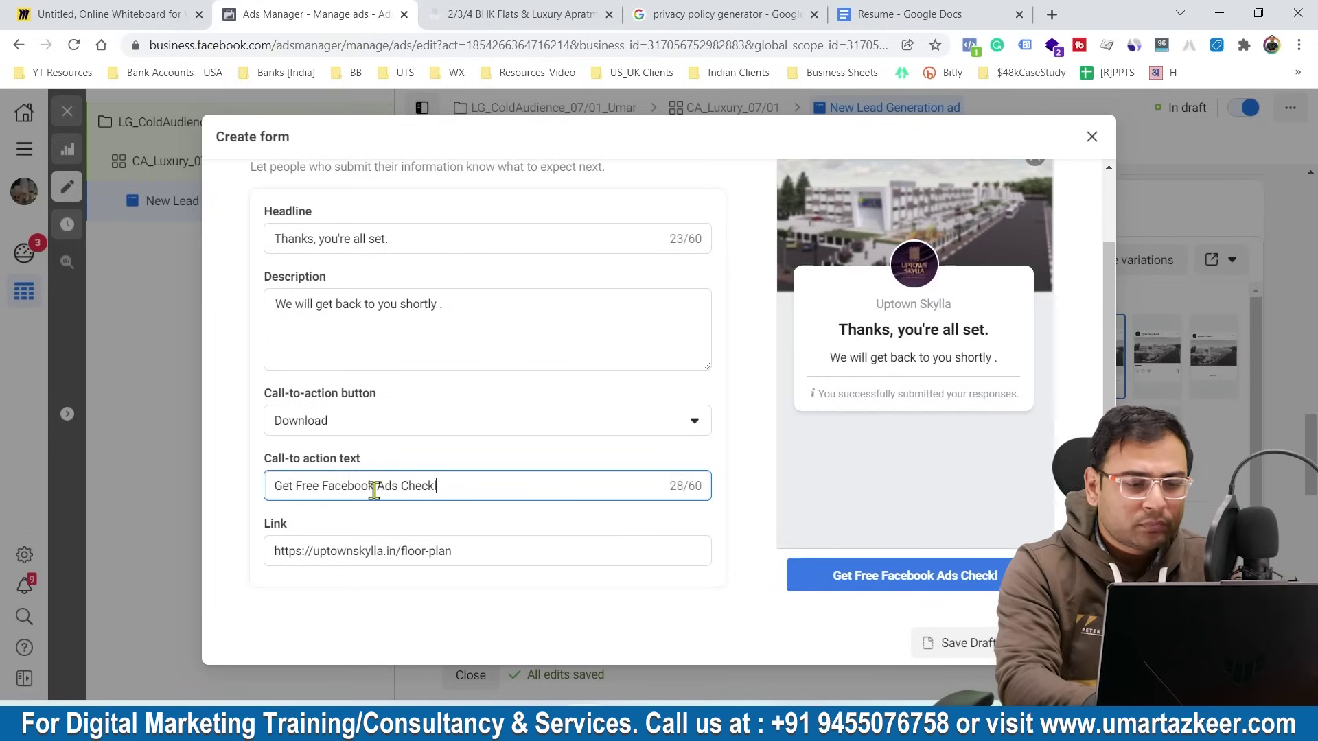
{"action": "type", "text": "ist"}
Select the completion message's website link, and close the lead form, discarding the work in progress
{"action": "left_click", "coordinate": [481, 553]}
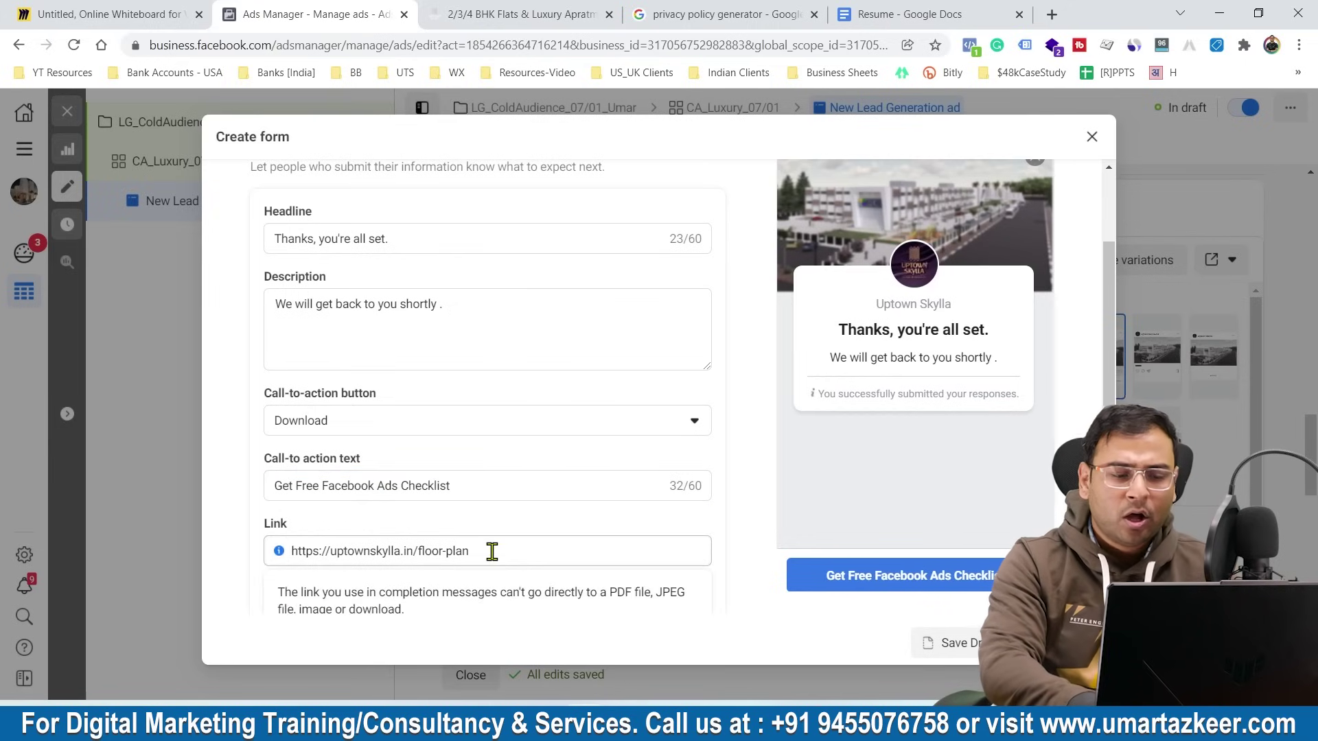
{"action": "triple_click", "coordinate": [492, 552]}
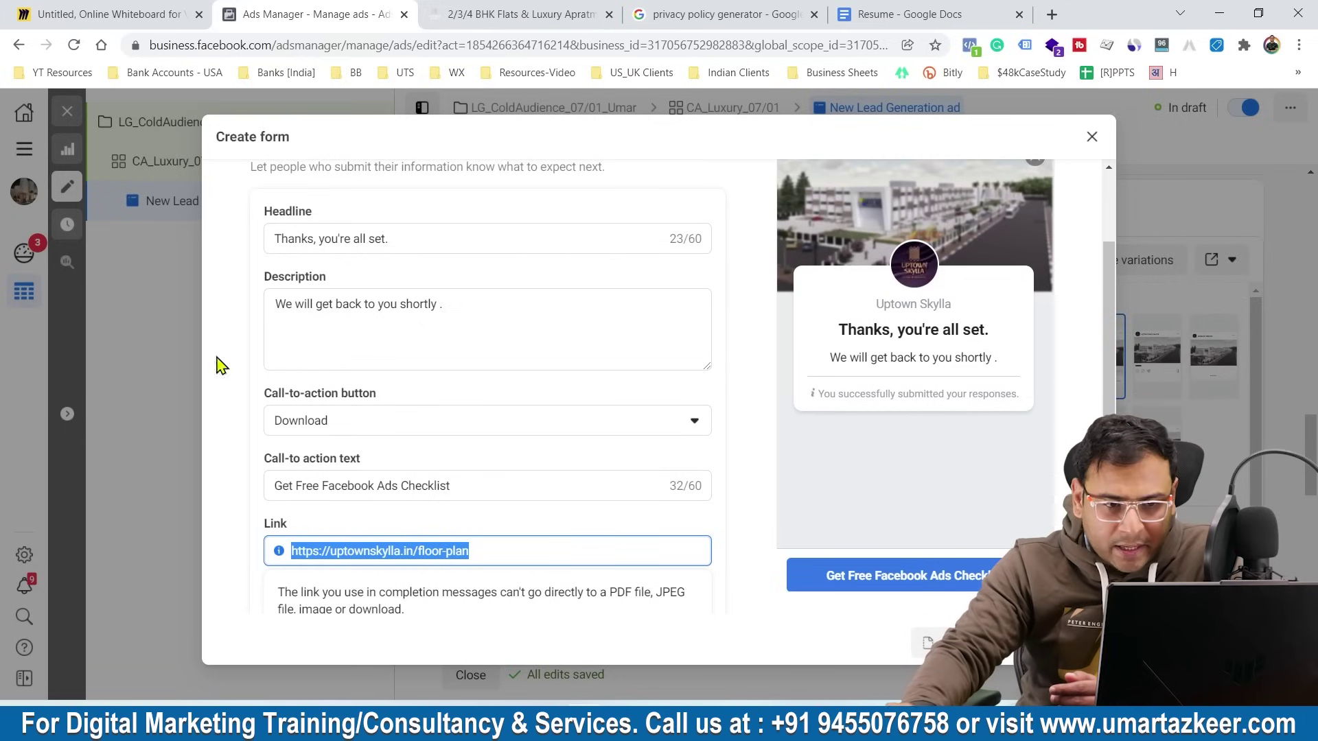
{"action": "left_click", "coordinate": [1091, 136]}
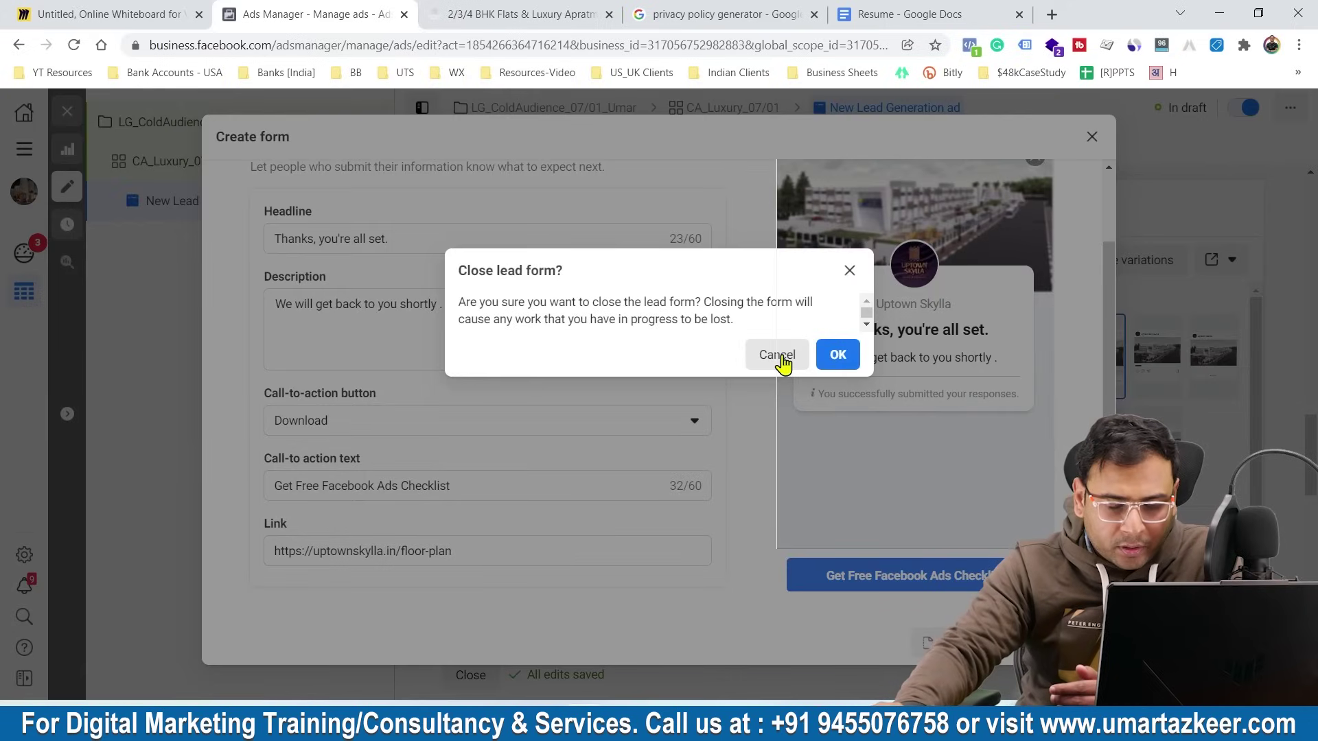
{"action": "left_click", "coordinate": [839, 355]}
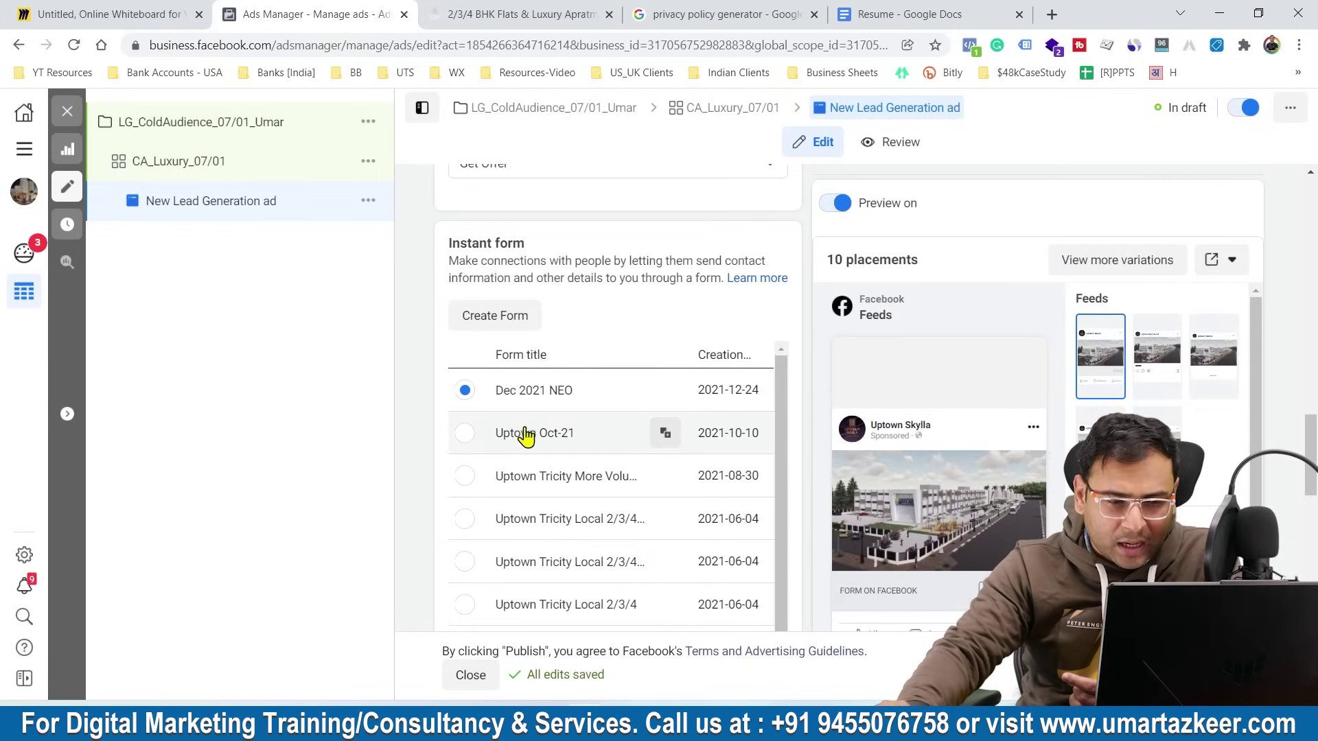
Duplicate the existing Dec 2021 NEO instant form and look over the sections of the copy
{"action": "scroll", "coordinate": [554, 447], "scroll_direction": "down", "scroll_amount": 2}
{"action": "scroll", "coordinate": [555, 446], "scroll_direction": "up", "scroll_amount": 2}
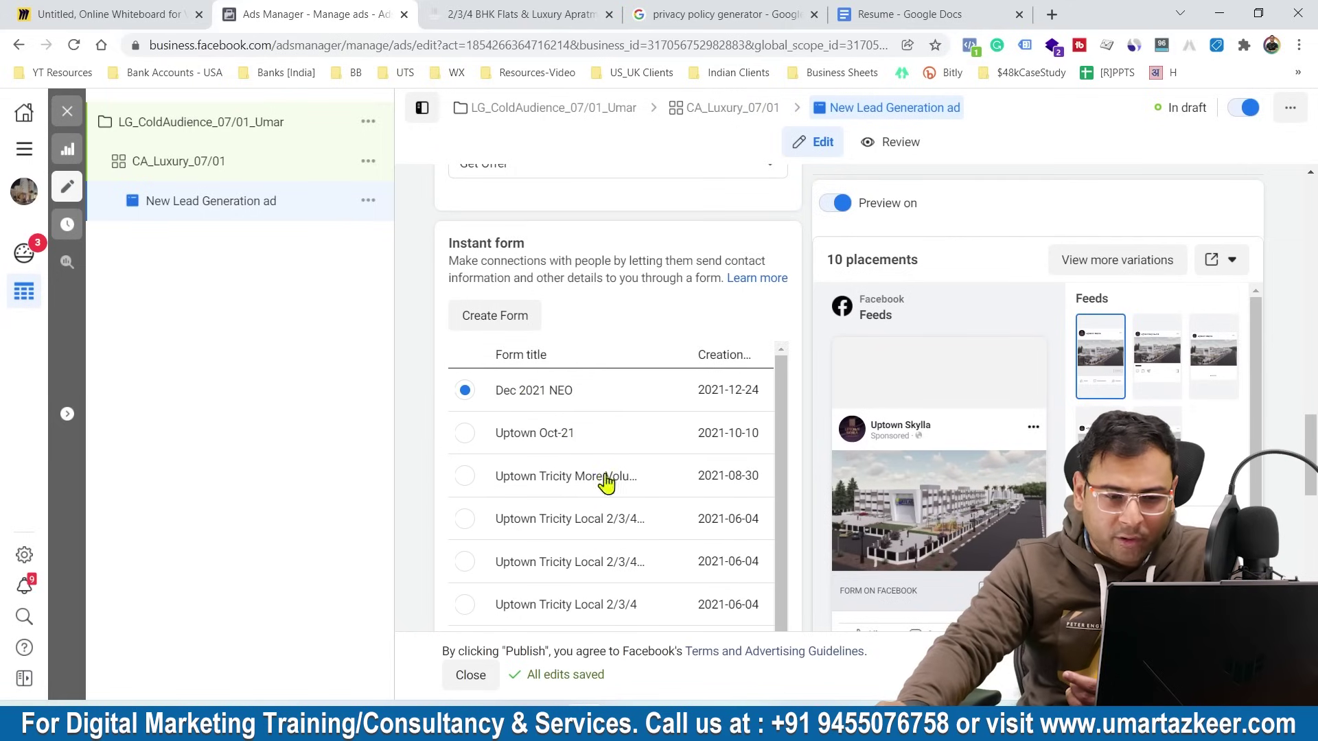
{"action": "left_click", "coordinate": [666, 392]}
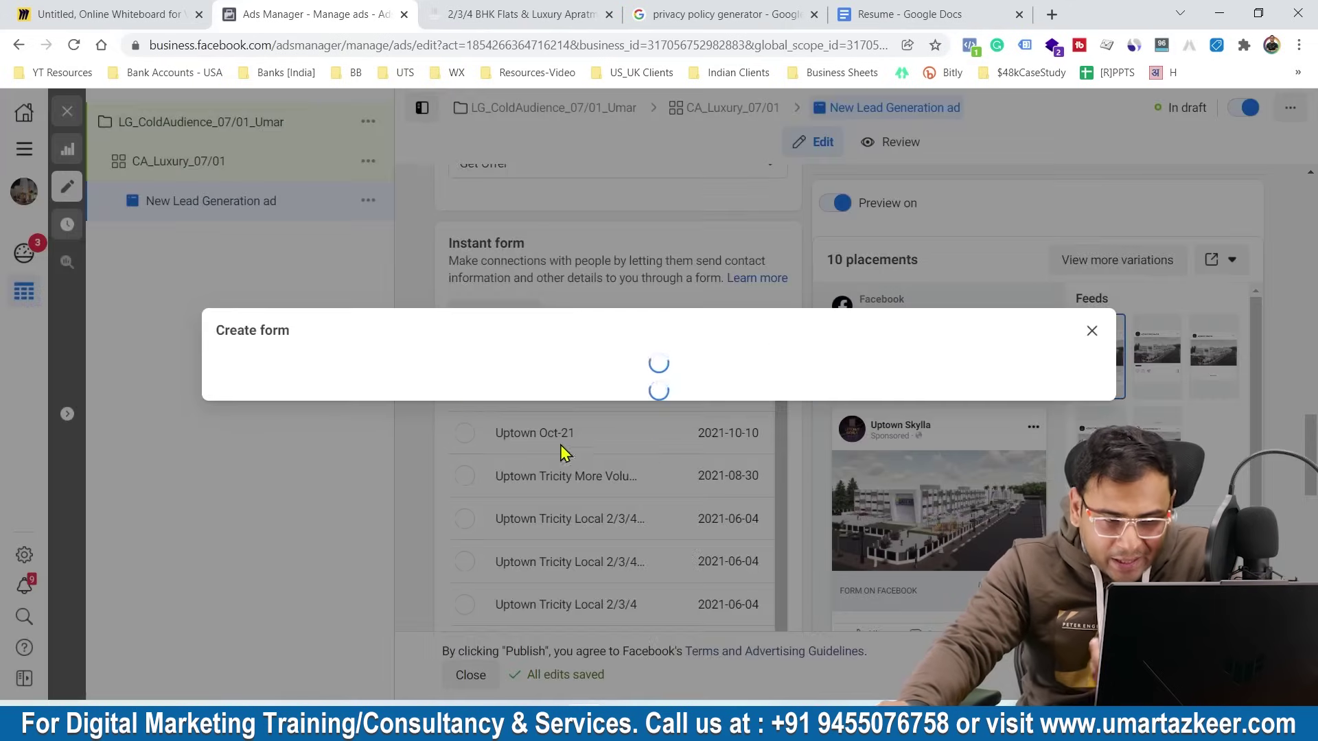
{"action": "scroll", "coordinate": [521, 398], "scroll_direction": "down", "scroll_amount": 2}
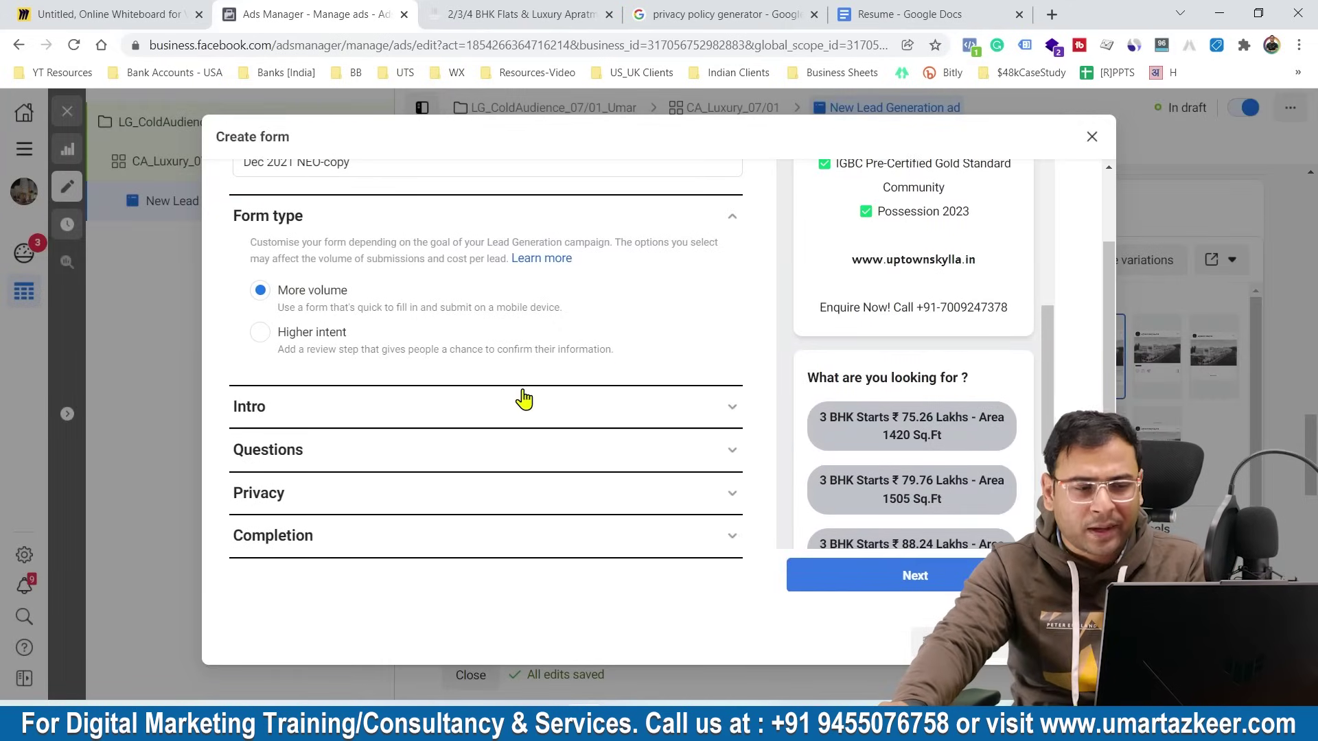
{"action": "scroll", "coordinate": [542, 441], "scroll_direction": "up", "scroll_amount": 2}
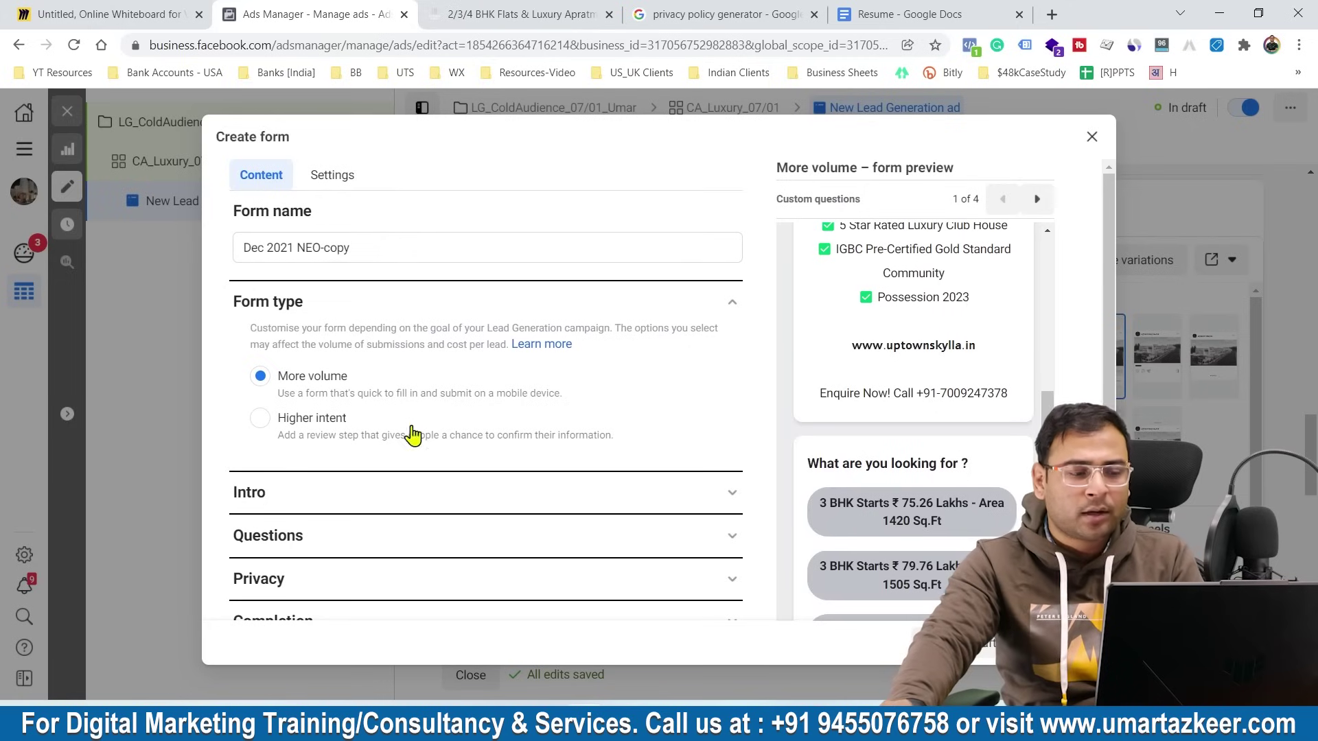
Try the Higher intent form type on the duplicated form, and close the copy without saving
{"action": "left_click", "coordinate": [321, 504]}
{"action": "left_click", "coordinate": [354, 304]}
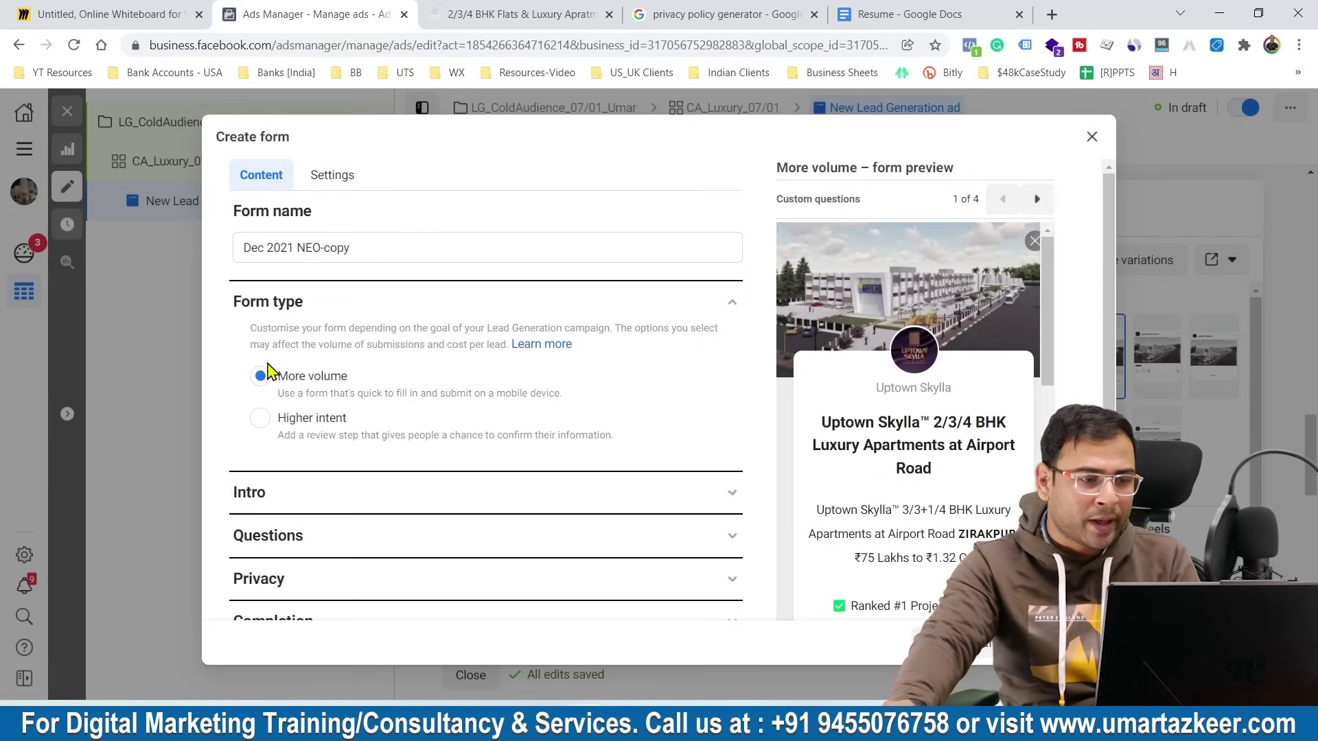
{"action": "left_click", "coordinate": [292, 420]}
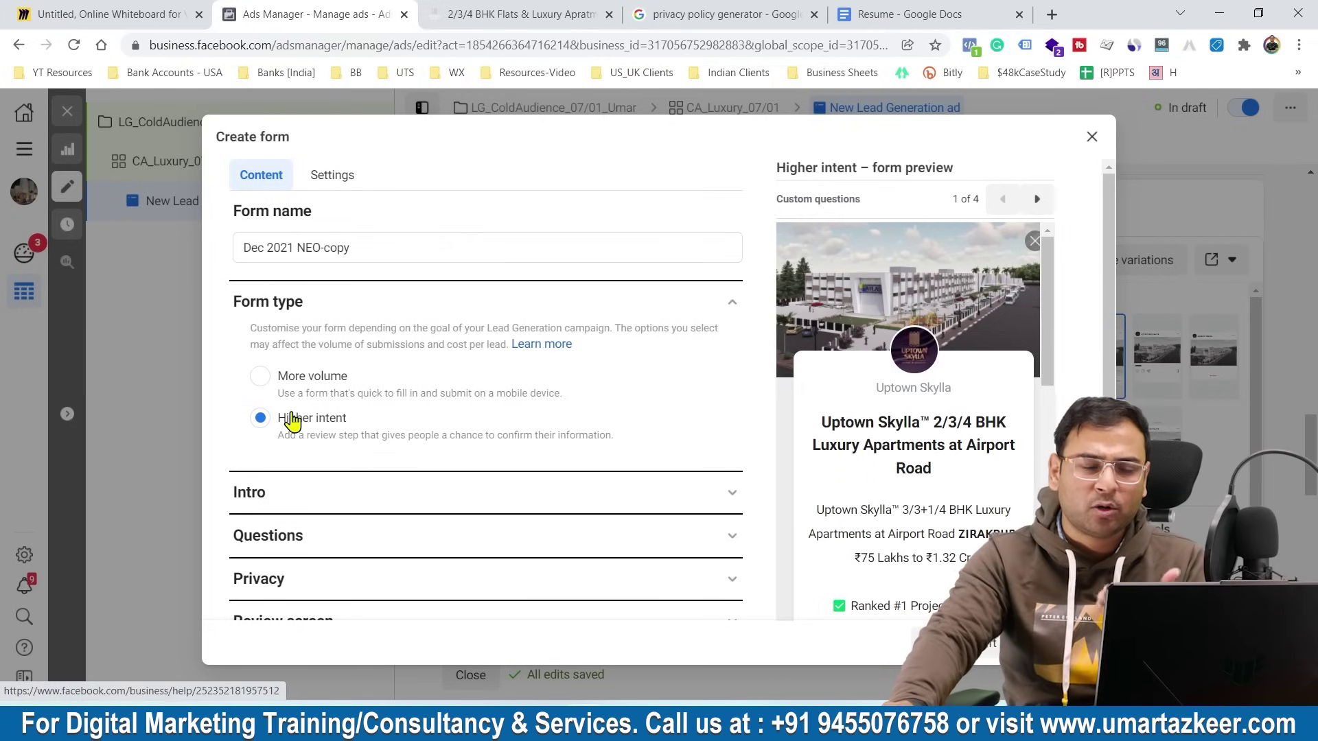
{"action": "left_click", "coordinate": [1092, 137]}
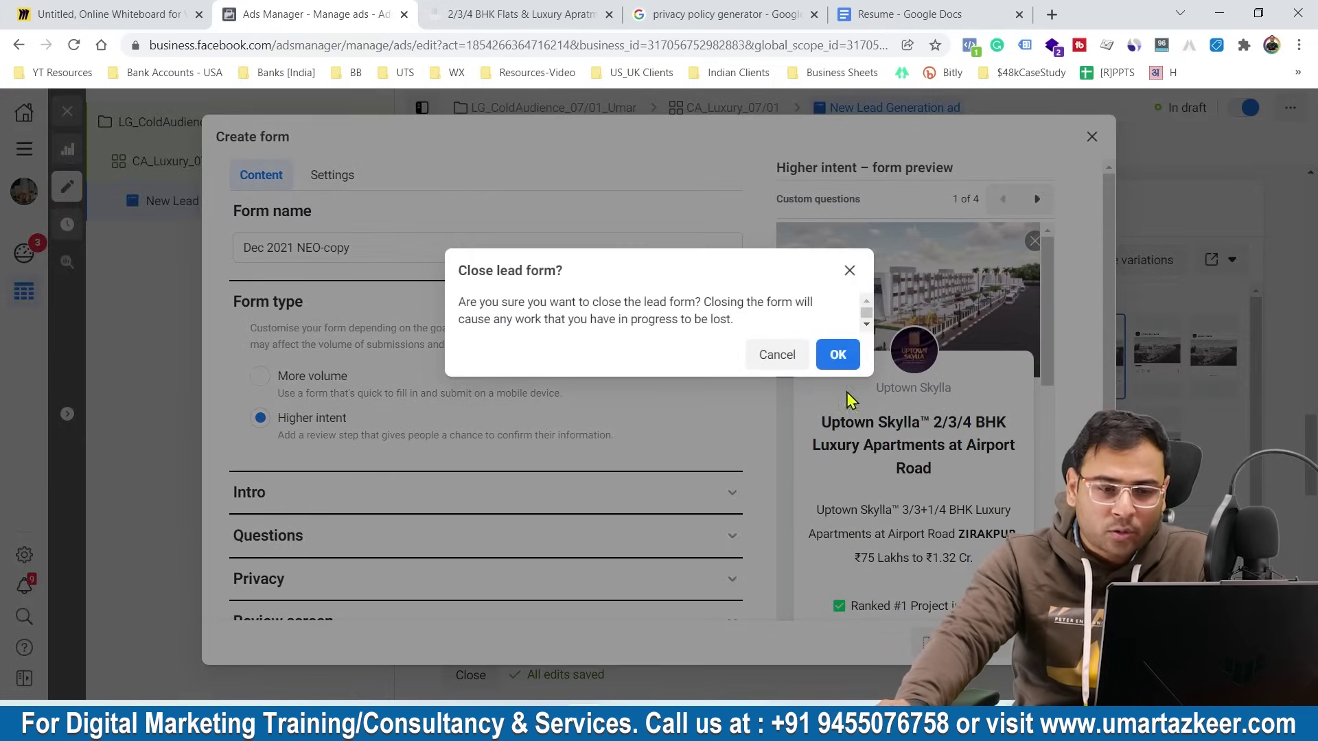
{"action": "left_click", "coordinate": [839, 355]}
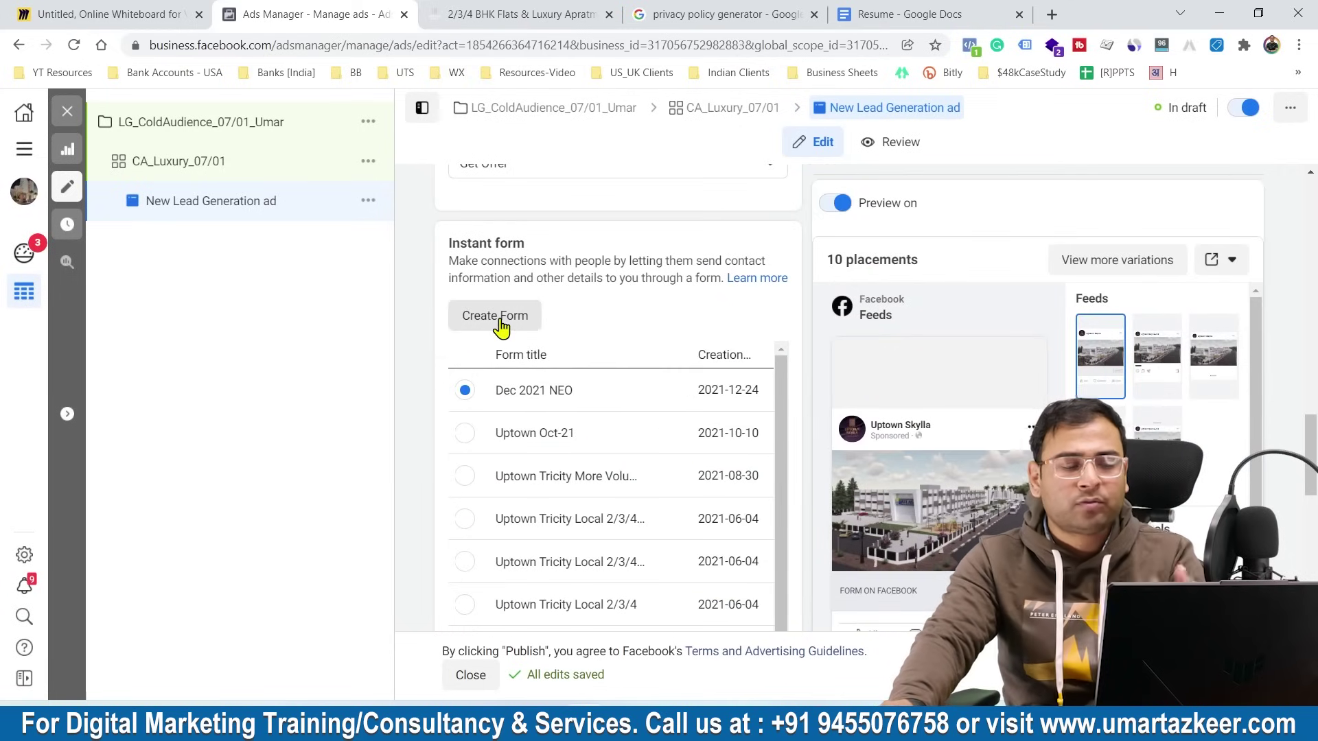
Review the cold-audience campaign settings and the CA_Luxury_07/01 ad set's audience, and return to the New Lead Generation ad
{"action": "scroll", "coordinate": [549, 412], "scroll_direction": "up", "scroll_amount": 15}
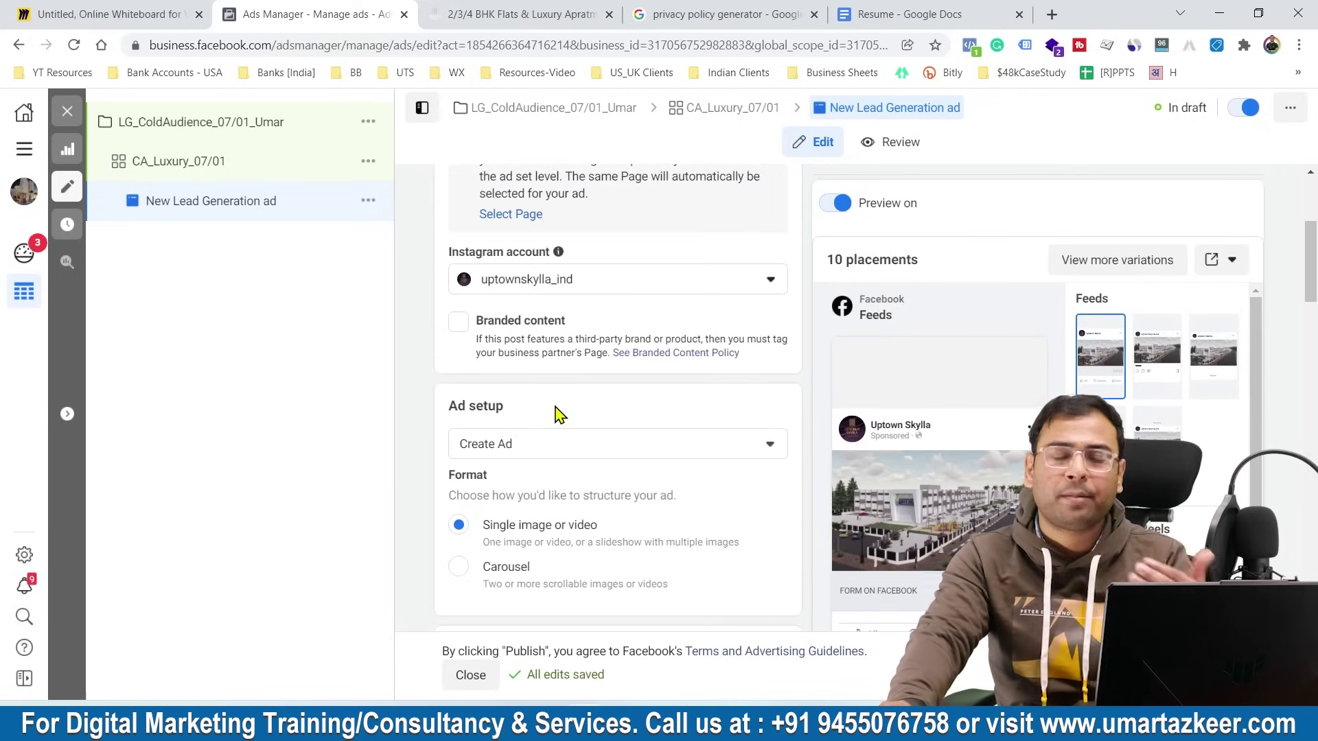
{"action": "right_click", "coordinate": [557, 413]}
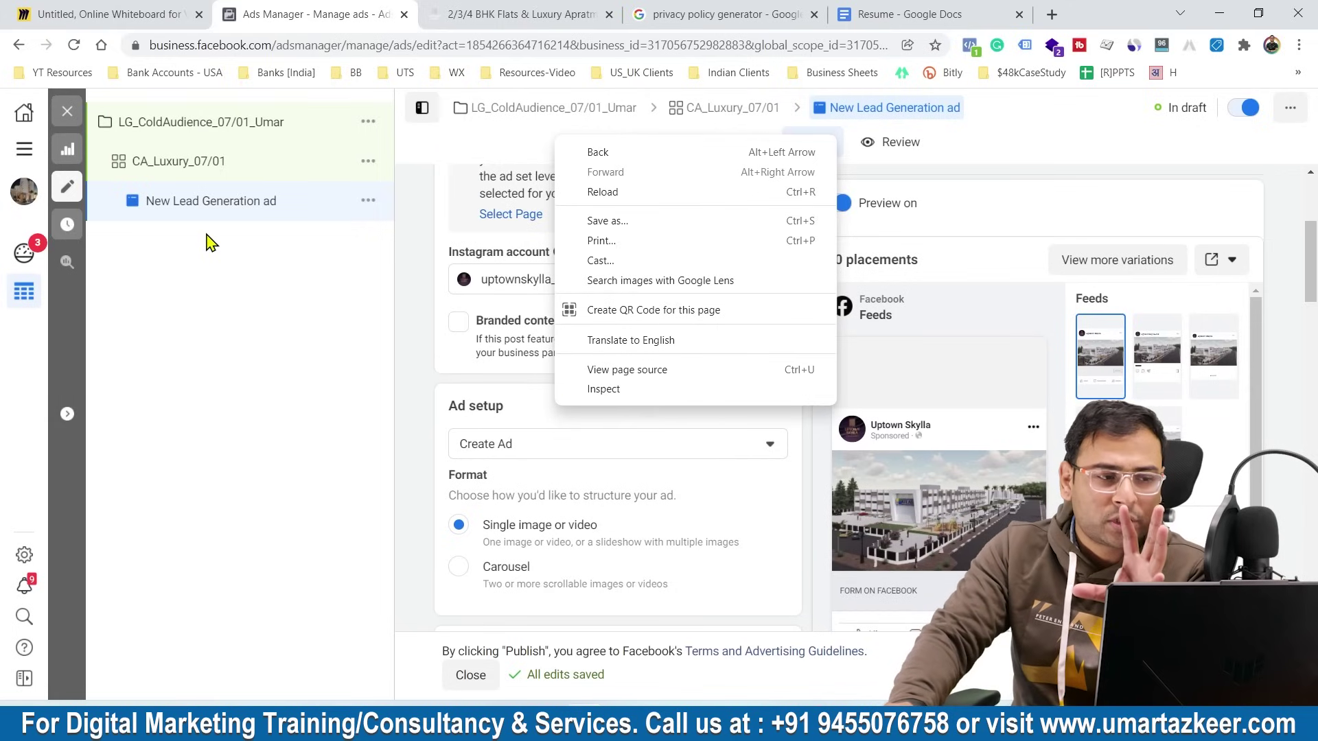
{"action": "left_click", "coordinate": [192, 127]}
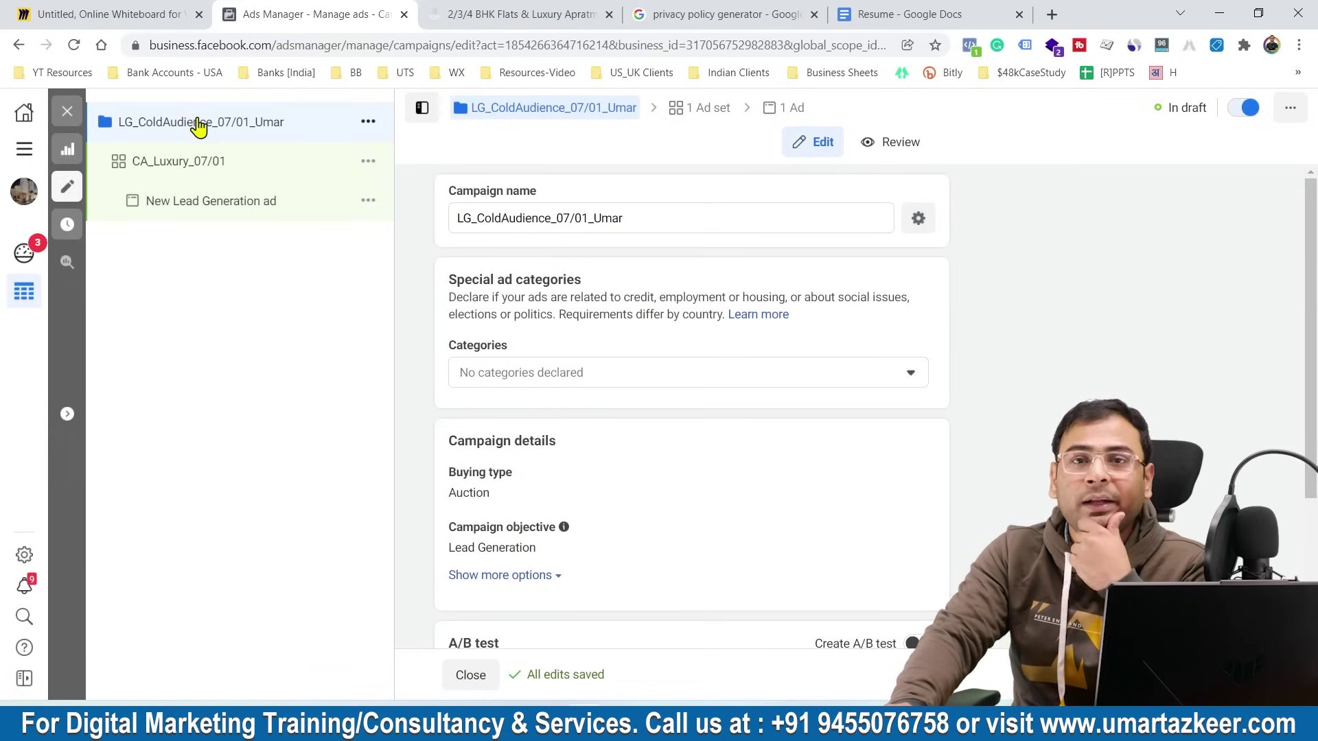
{"action": "left_click", "coordinate": [225, 173]}
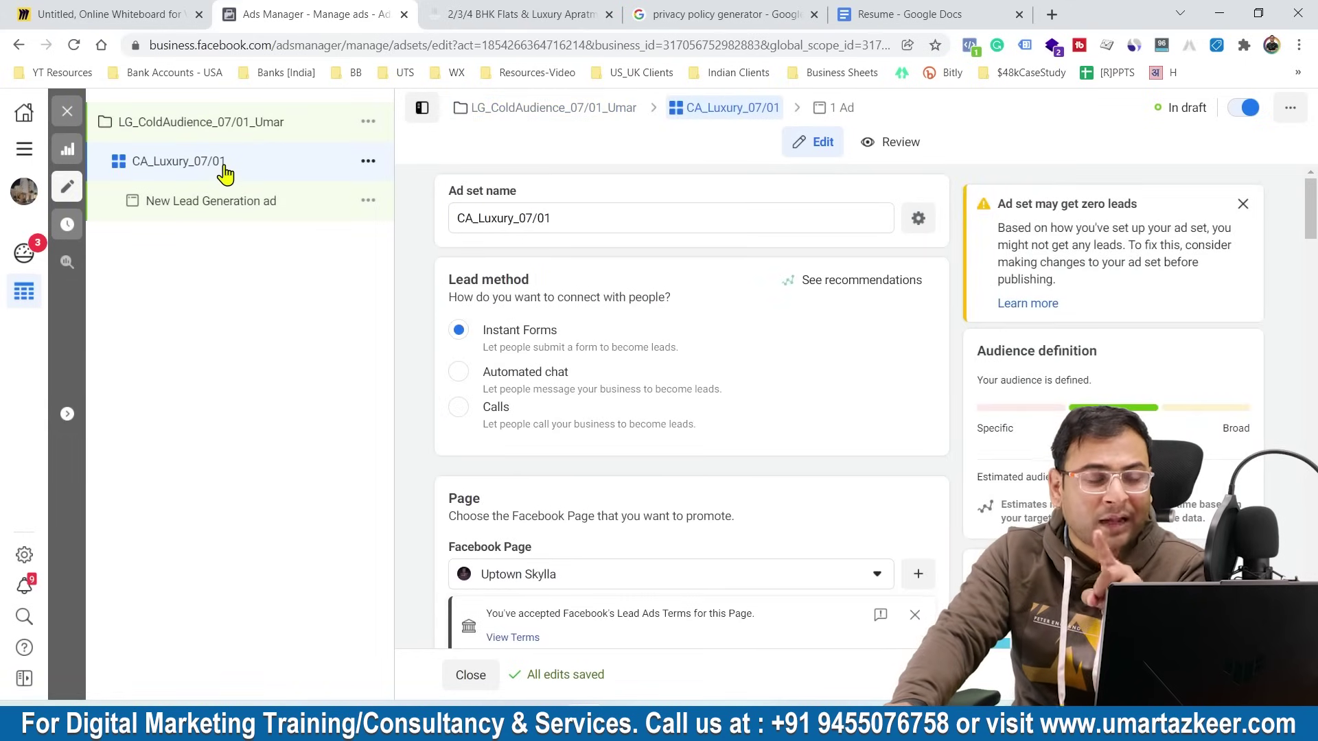
{"action": "scroll", "coordinate": [764, 435], "scroll_direction": "down", "scroll_amount": 15}
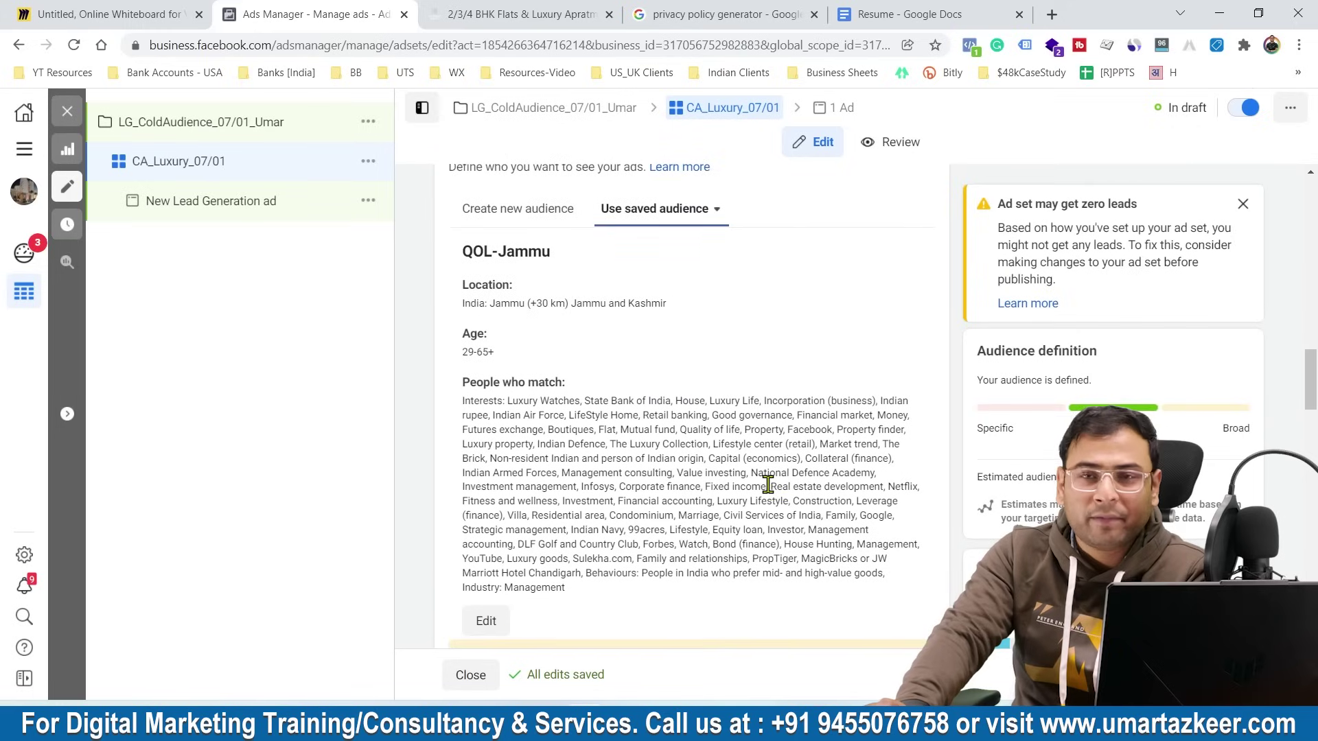
{"action": "scroll", "coordinate": [767, 484], "scroll_direction": "down", "scroll_amount": 8}
{"action": "left_click", "coordinate": [215, 220]}
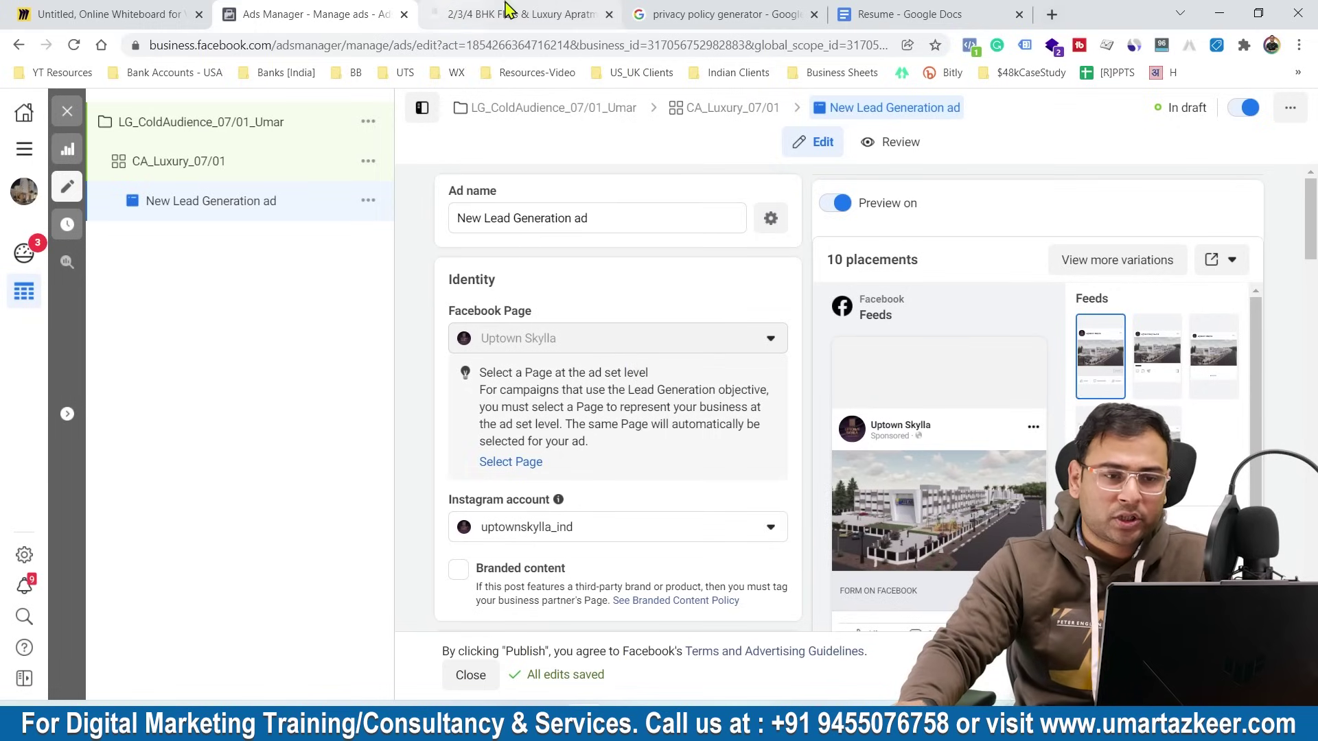
Open the Facebook home feed at facebook.com in a new browser tab
{"action": "left_click", "coordinate": [1051, 14]}
{"action": "type", "text": "Facewbook"}
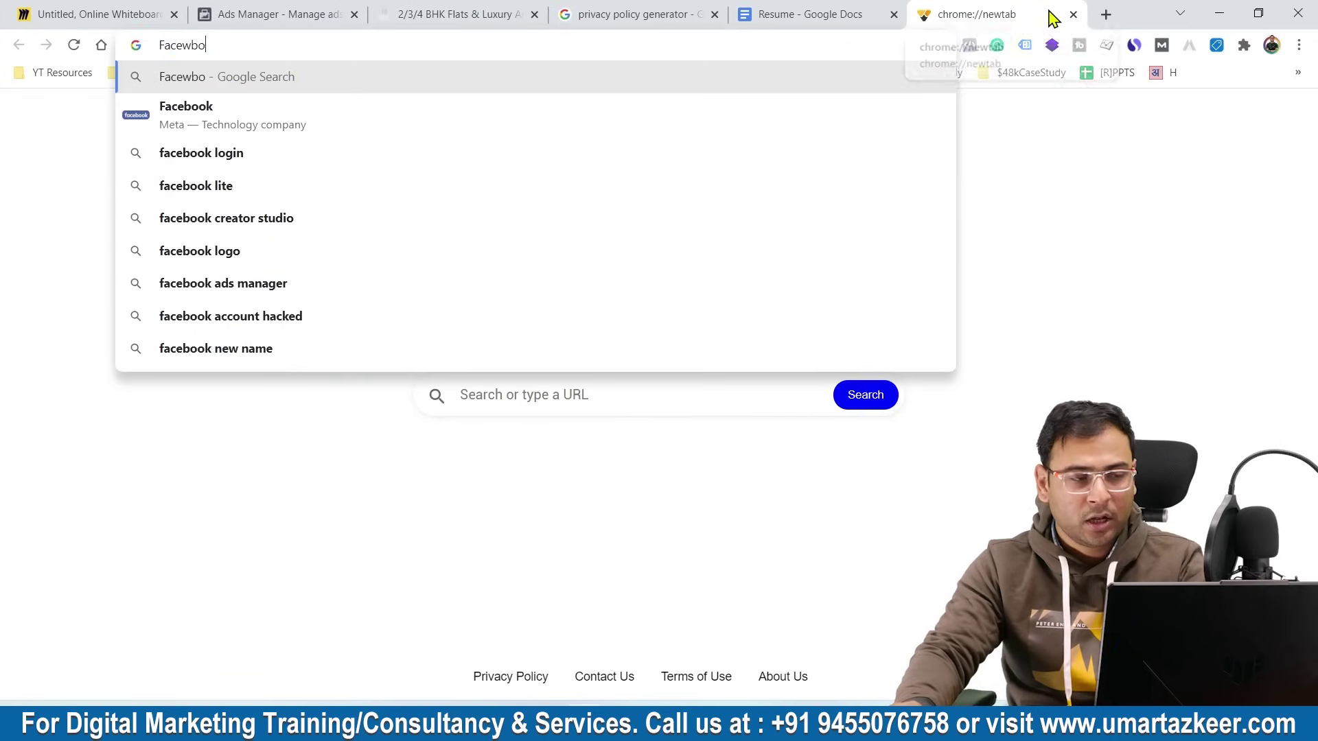
{"action": "key", "text": "BackSpace"}
{"action": "key", "text": "BackSpace"}
{"action": "key", "text": "BackSpace"}
{"action": "key", "text": "BackSpace"}
{"action": "key", "text": "BackSpace"}
{"action": "key", "text": "BackSpace"}
{"action": "key", "text": "BackSpace"}
{"action": "key", "text": "BackSpace"}
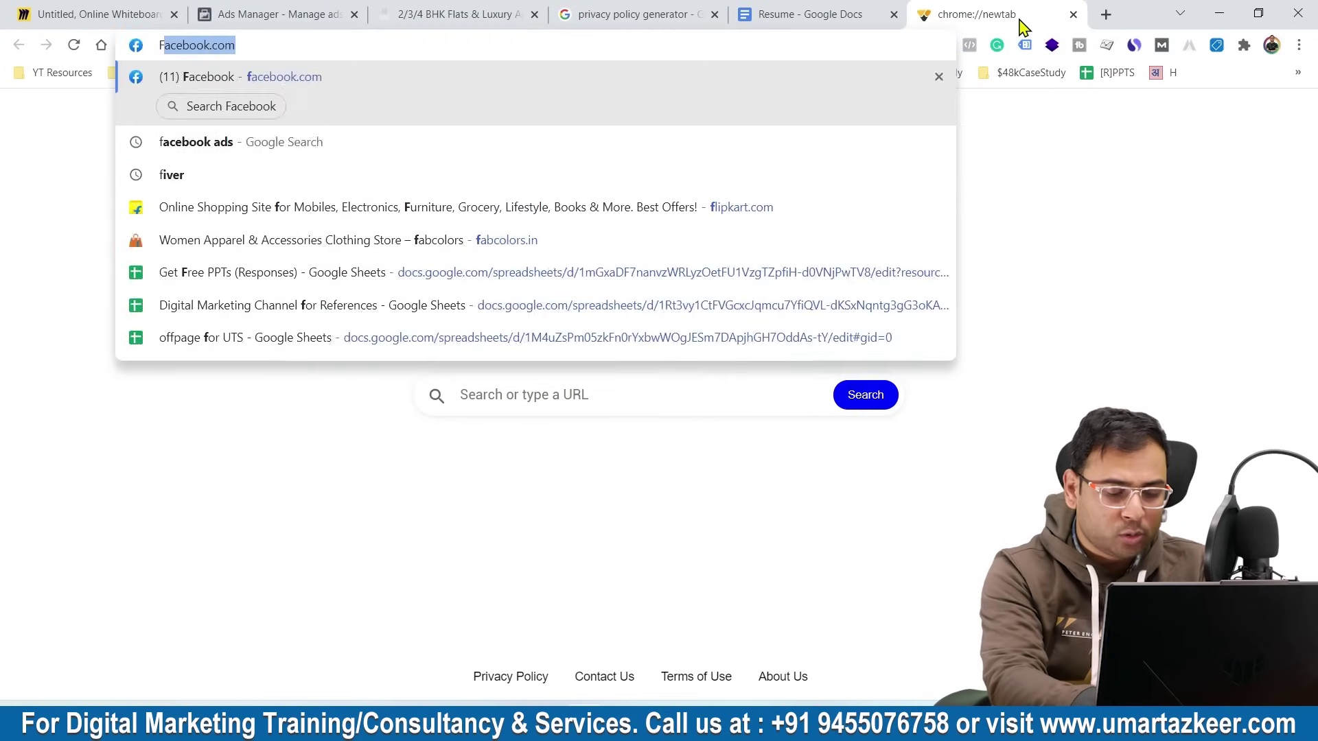
{"action": "type", "text": "acebook"}
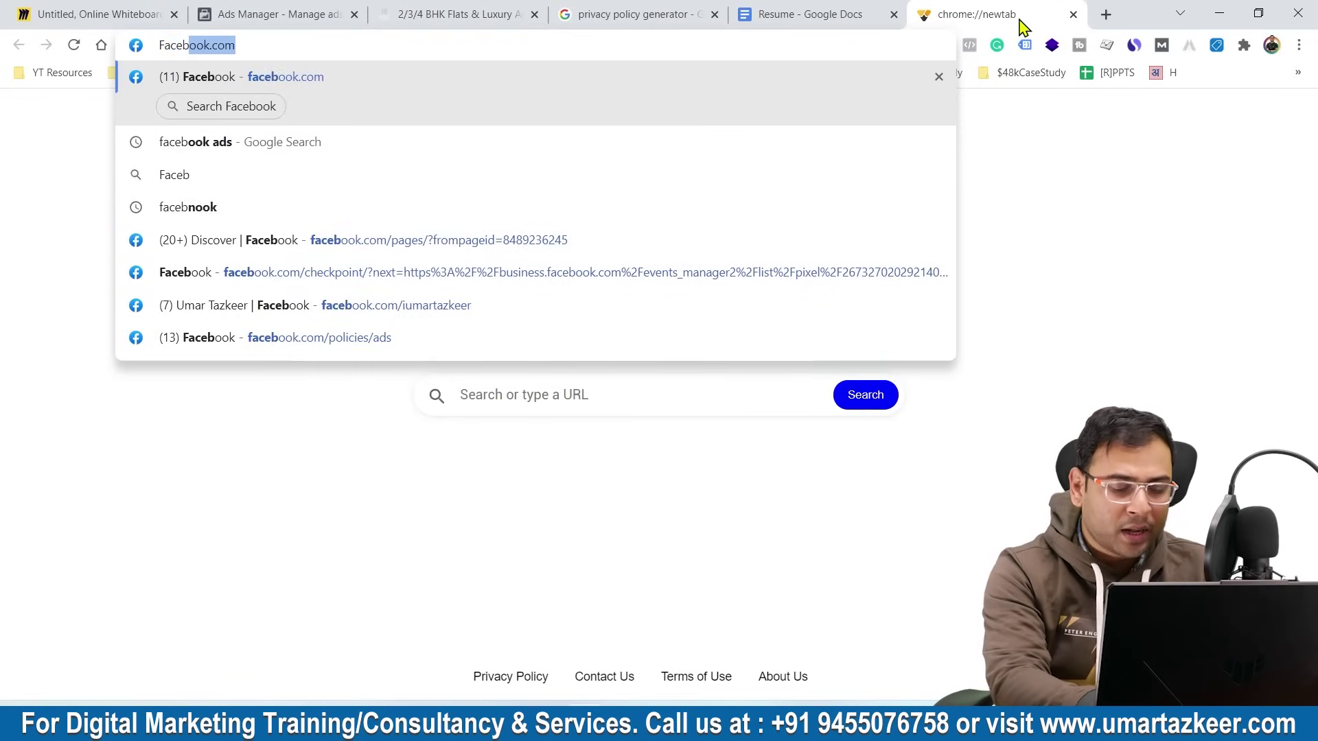
{"action": "key", "text": "Return"}
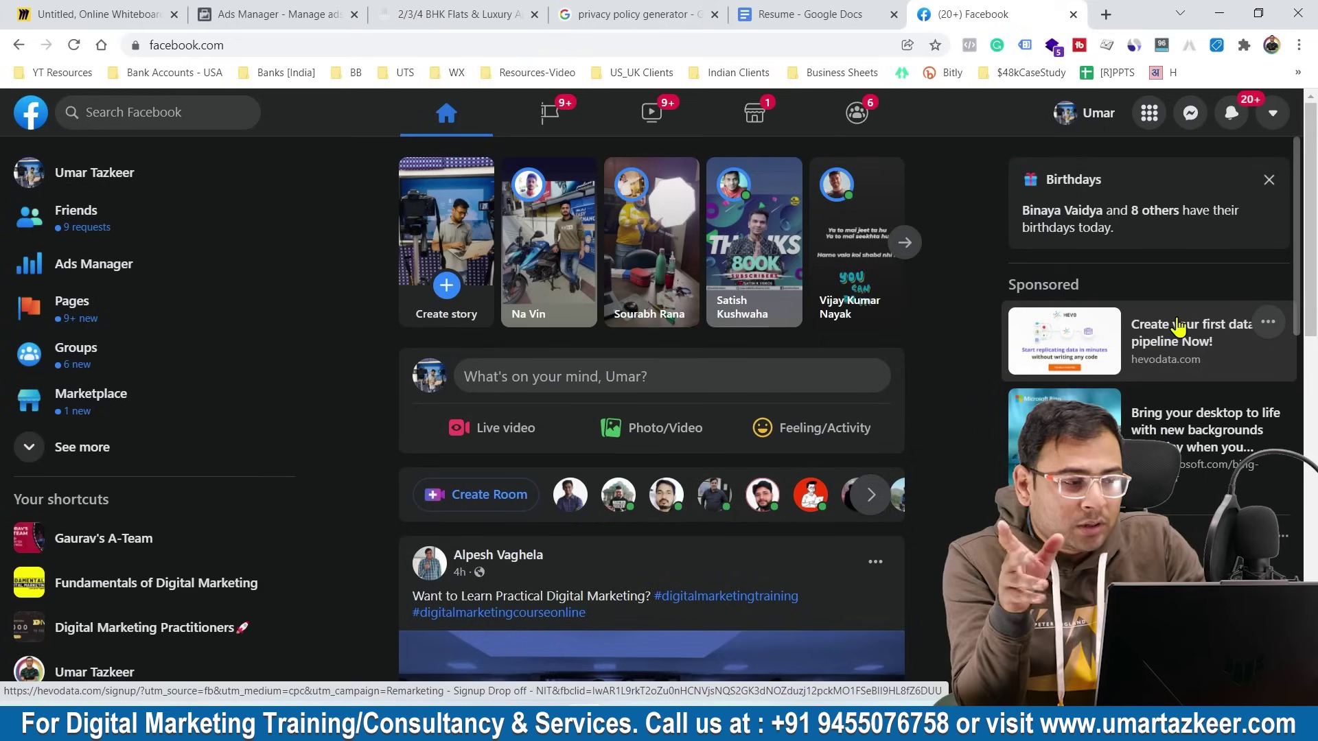
Search Facebook for Uptown and open the Uptown Skylla property developer Page
{"action": "left_click", "coordinate": [152, 114]}
{"action": "type", "text": "Uptown"}
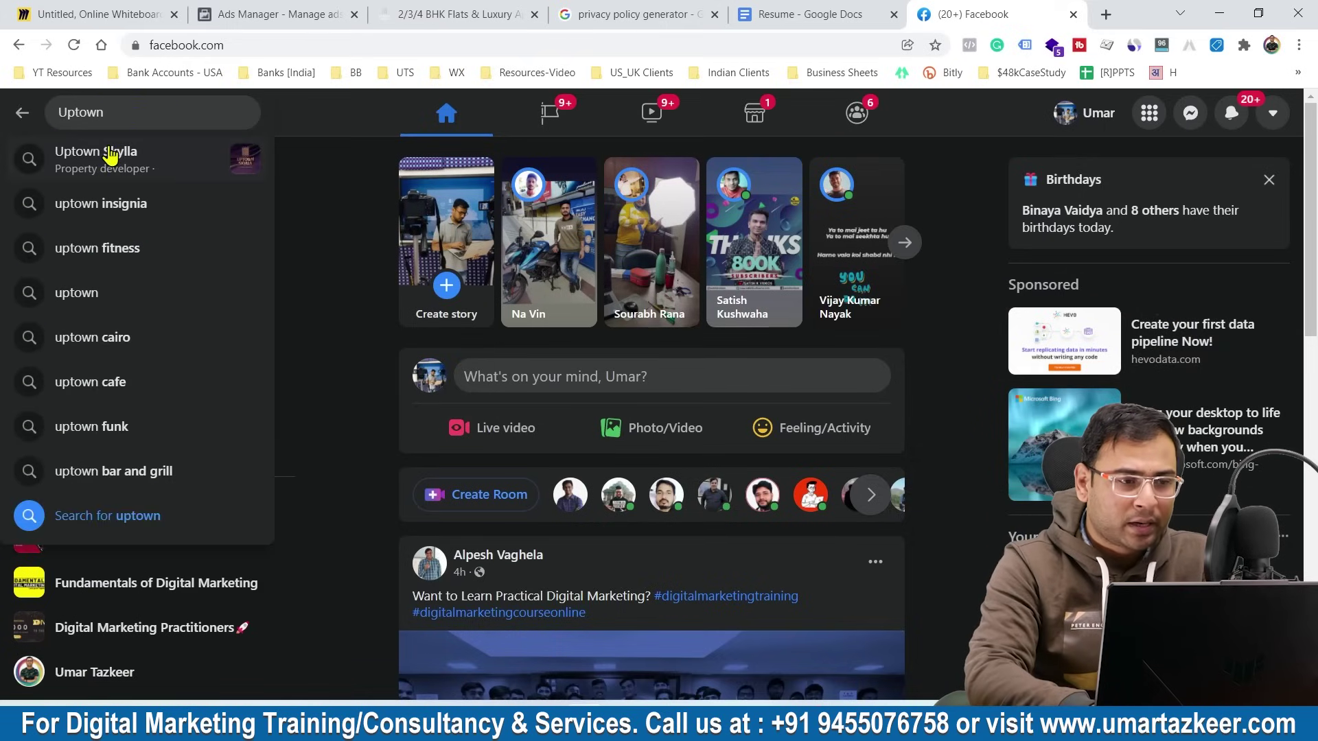
{"action": "left_click", "coordinate": [108, 153]}
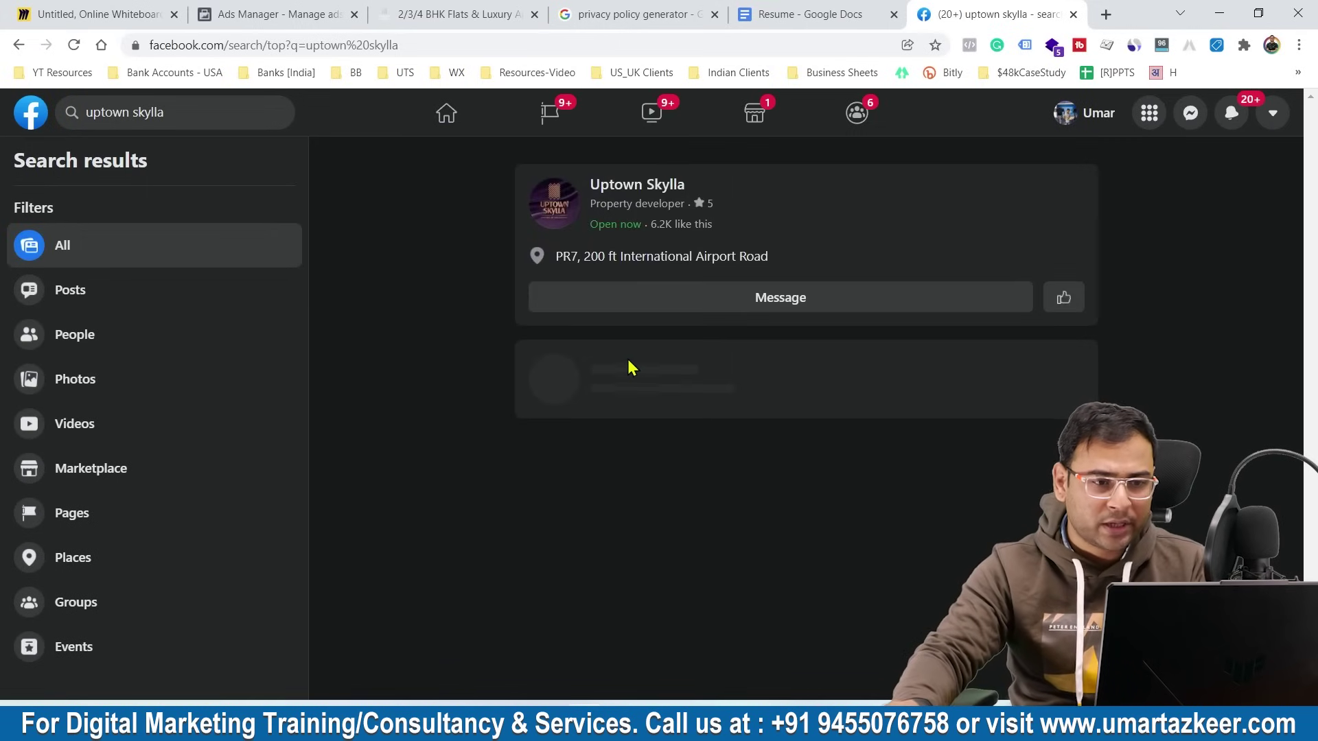
{"action": "left_click", "coordinate": [635, 186]}
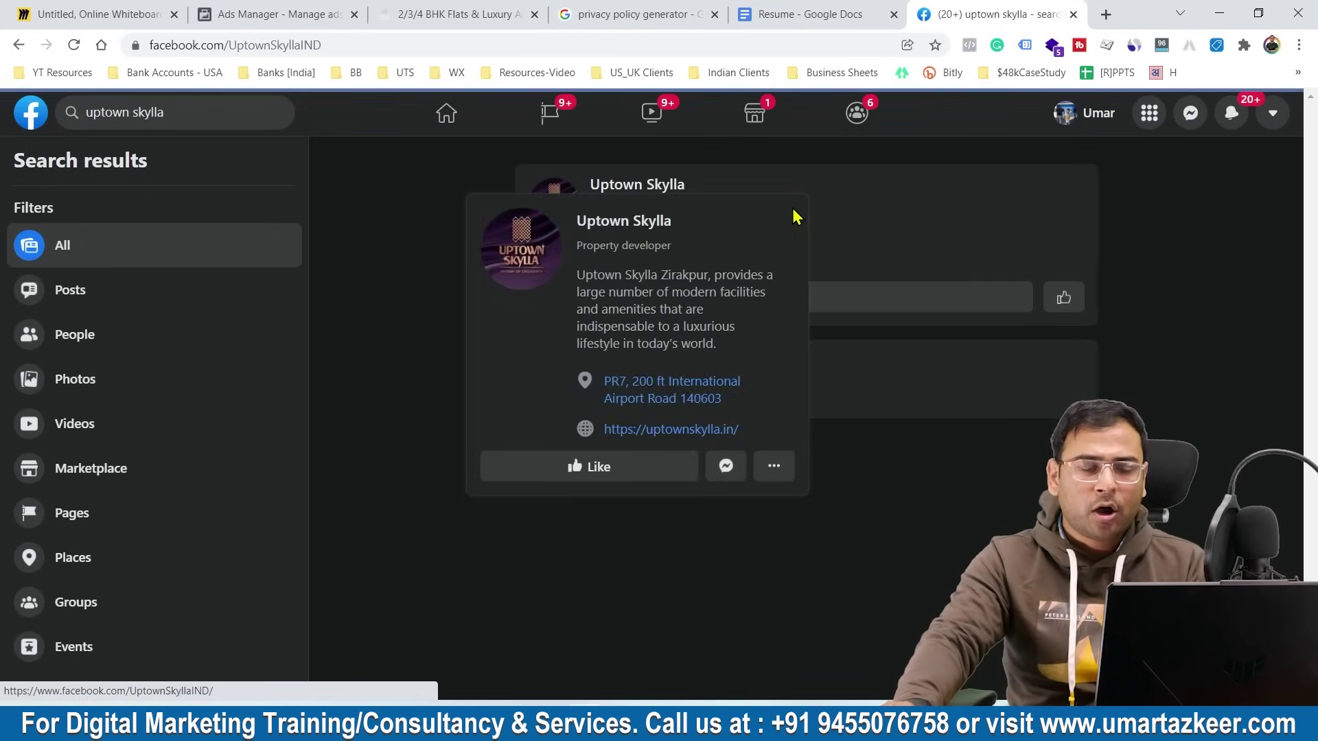
Open the Forms Library in the Page's Publishing Tools and look over the listed lead forms
{"action": "scroll", "coordinate": [257, 631], "scroll_direction": "down", "scroll_amount": 4}
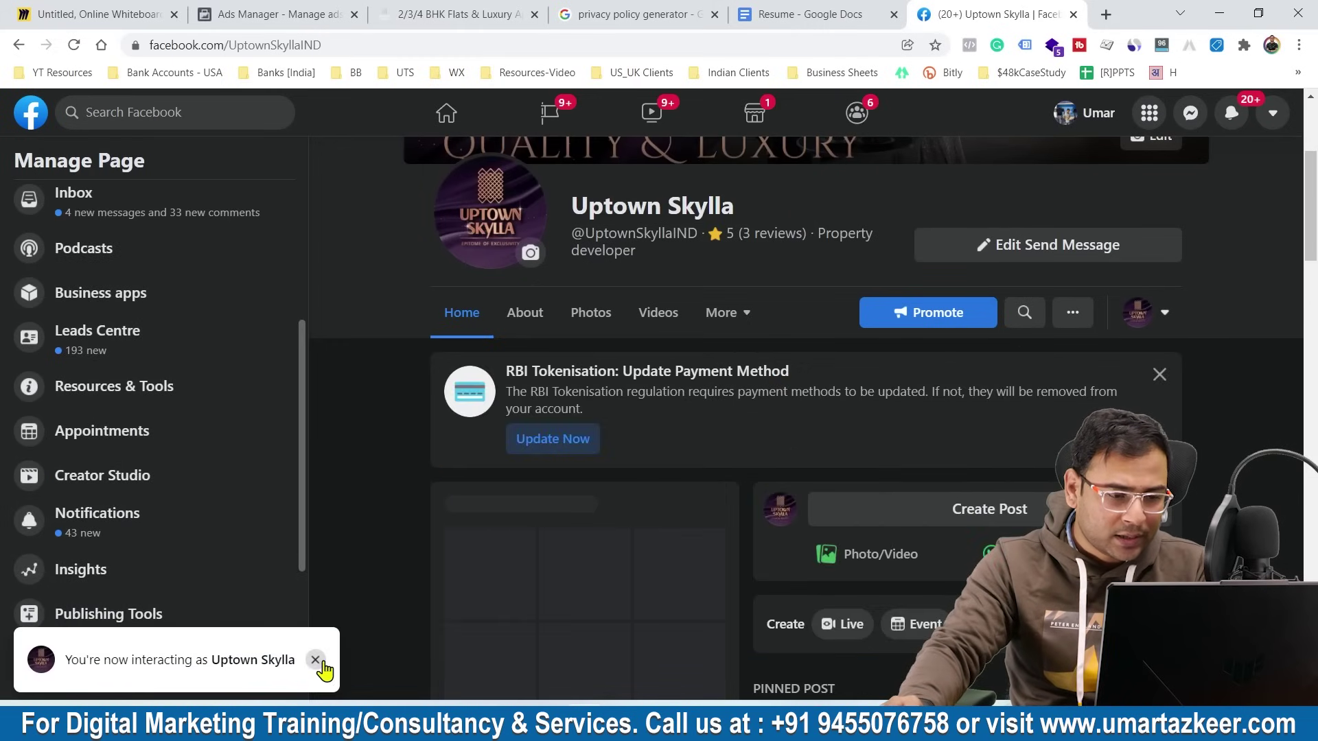
{"action": "left_click", "coordinate": [315, 660]}
{"action": "scroll", "coordinate": [206, 450], "scroll_direction": "down", "scroll_amount": 2}
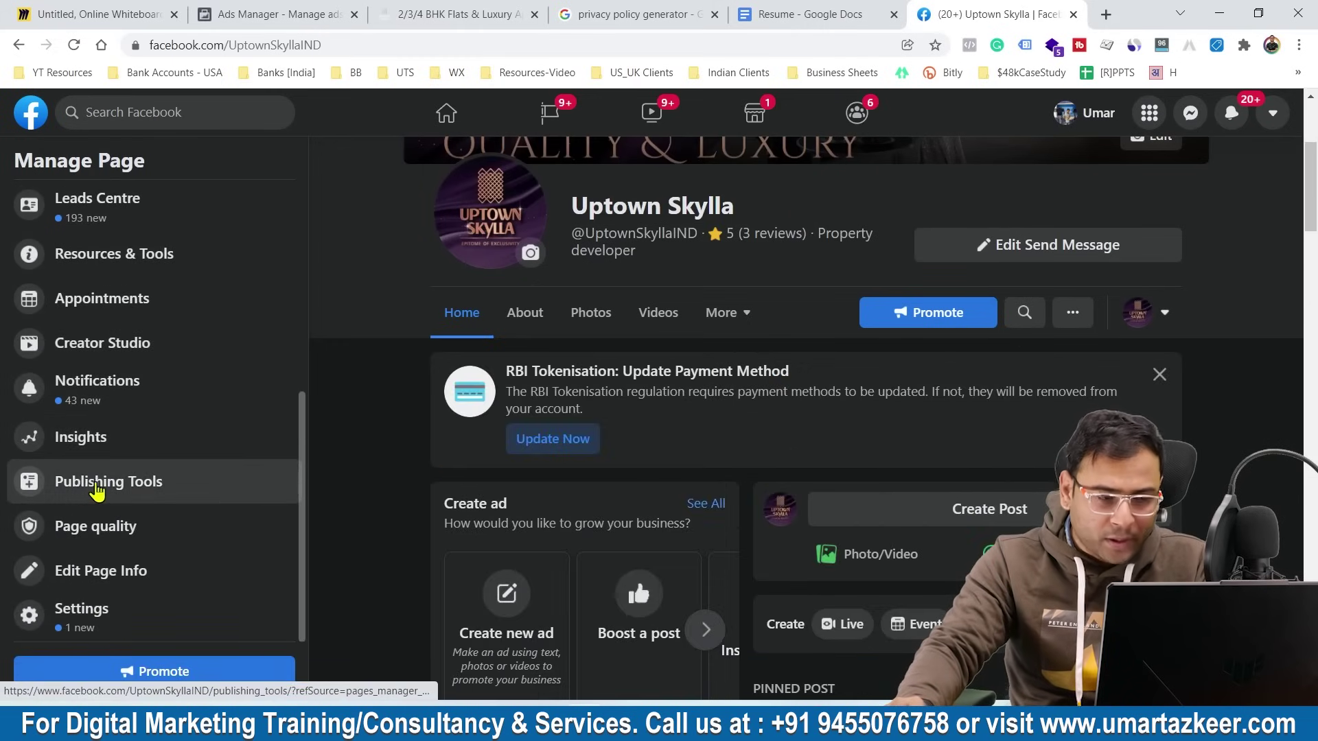
{"action": "left_click", "coordinate": [86, 495]}
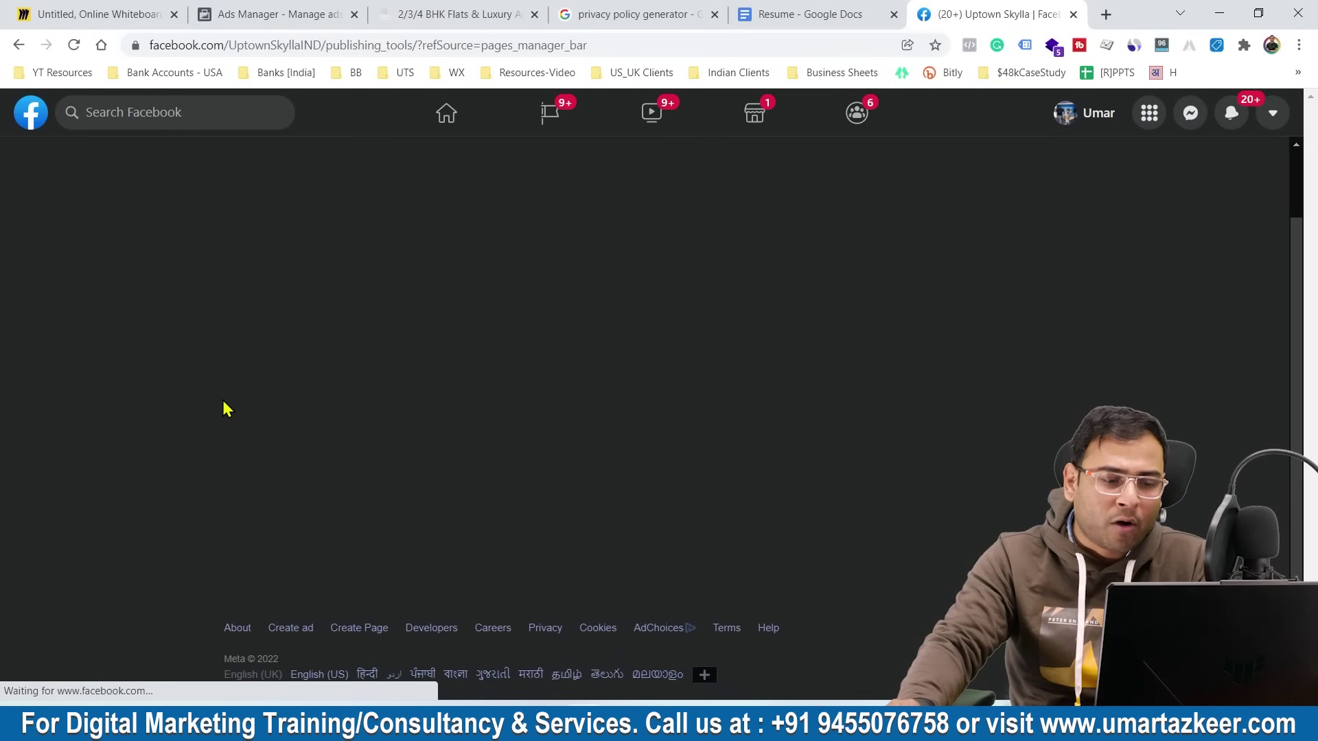
{"action": "scroll", "coordinate": [271, 415], "scroll_direction": "down", "scroll_amount": 5}
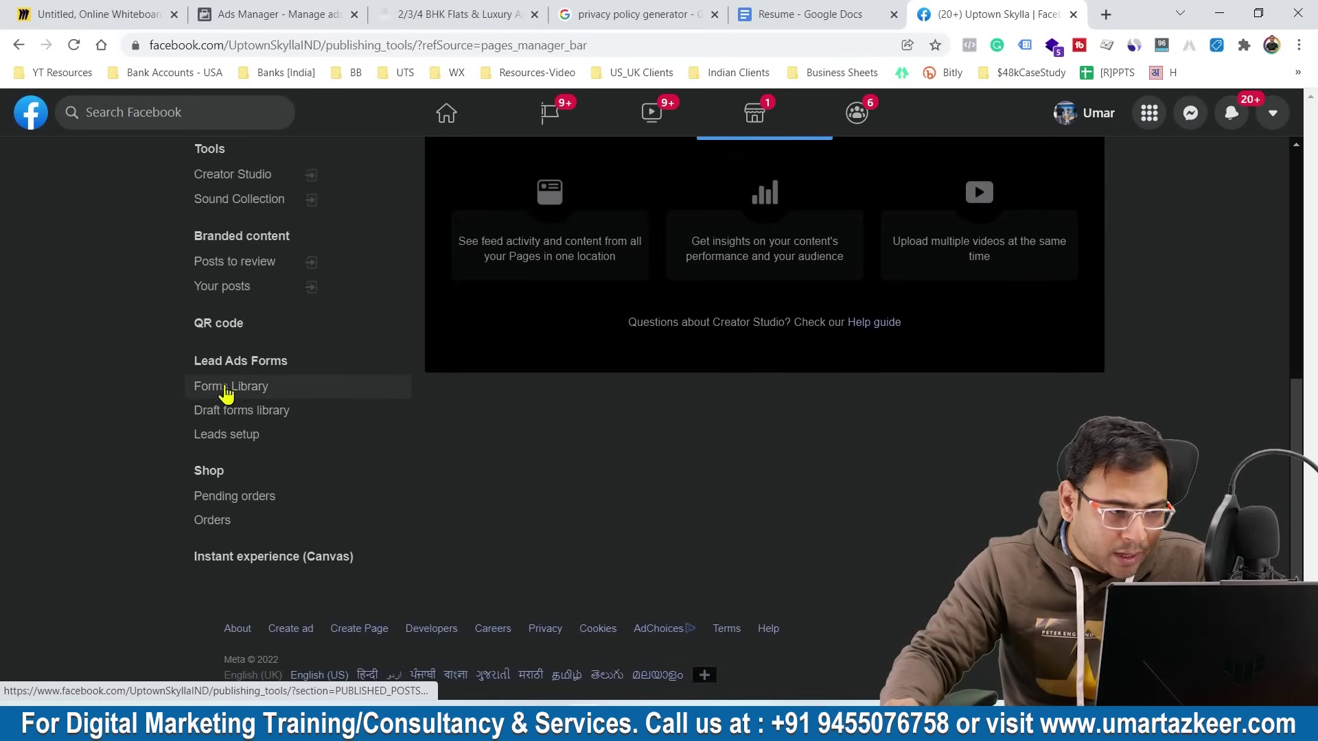
{"action": "left_click_drag", "start_coordinate": [182, 366], "coordinate": [75, 384]}
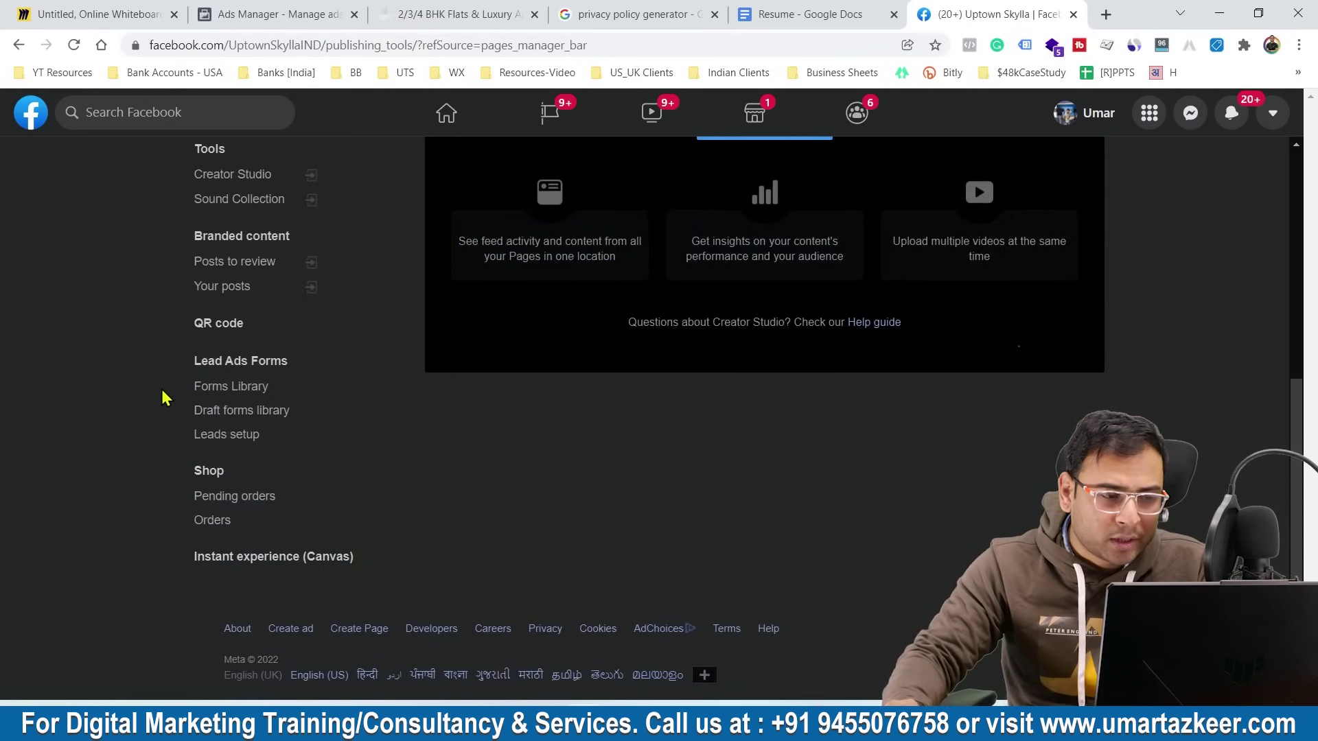
{"action": "left_click", "coordinate": [247, 386]}
{"action": "scroll", "coordinate": [597, 323], "scroll_direction": "up", "scroll_amount": 1}
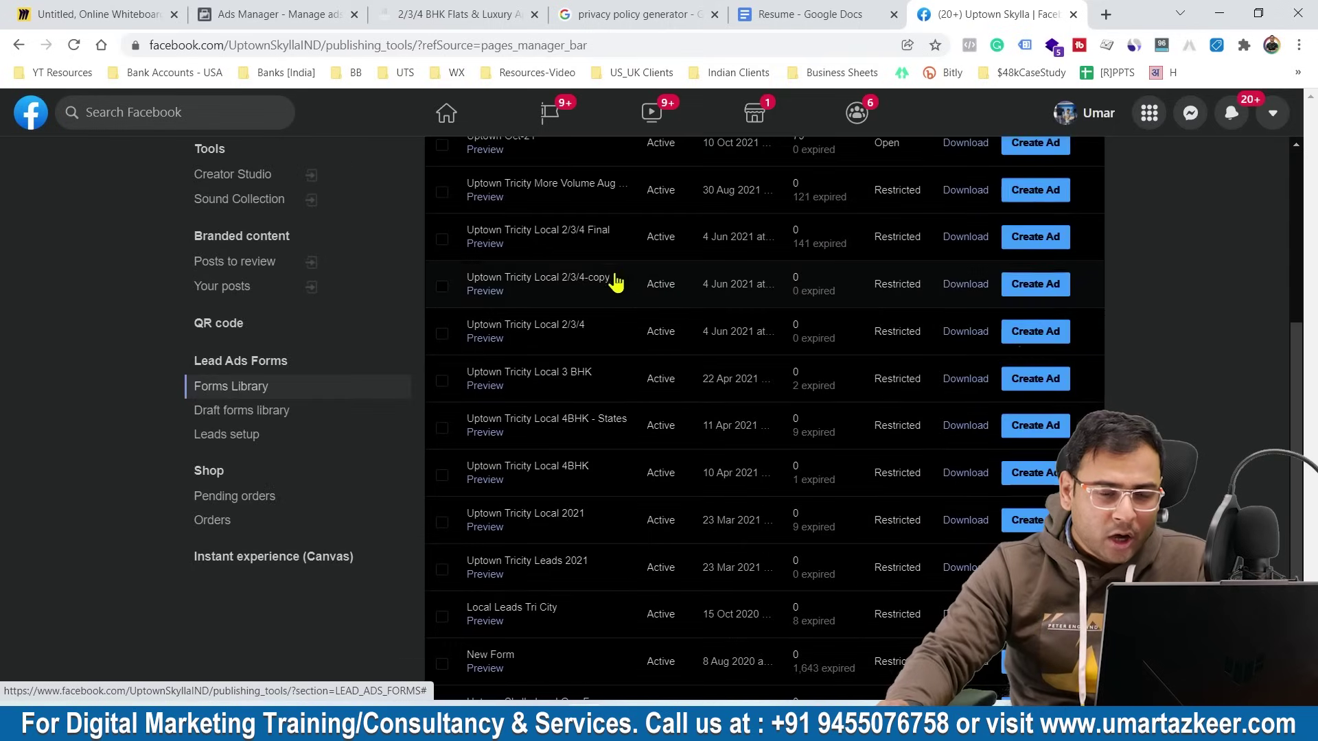
{"action": "scroll", "coordinate": [629, 343], "scroll_direction": "up", "scroll_amount": 2}
{"action": "scroll", "coordinate": [549, 275], "scroll_direction": "down", "scroll_amount": 2}
{"action": "scroll", "coordinate": [618, 288], "scroll_direction": "up", "scroll_amount": 2}
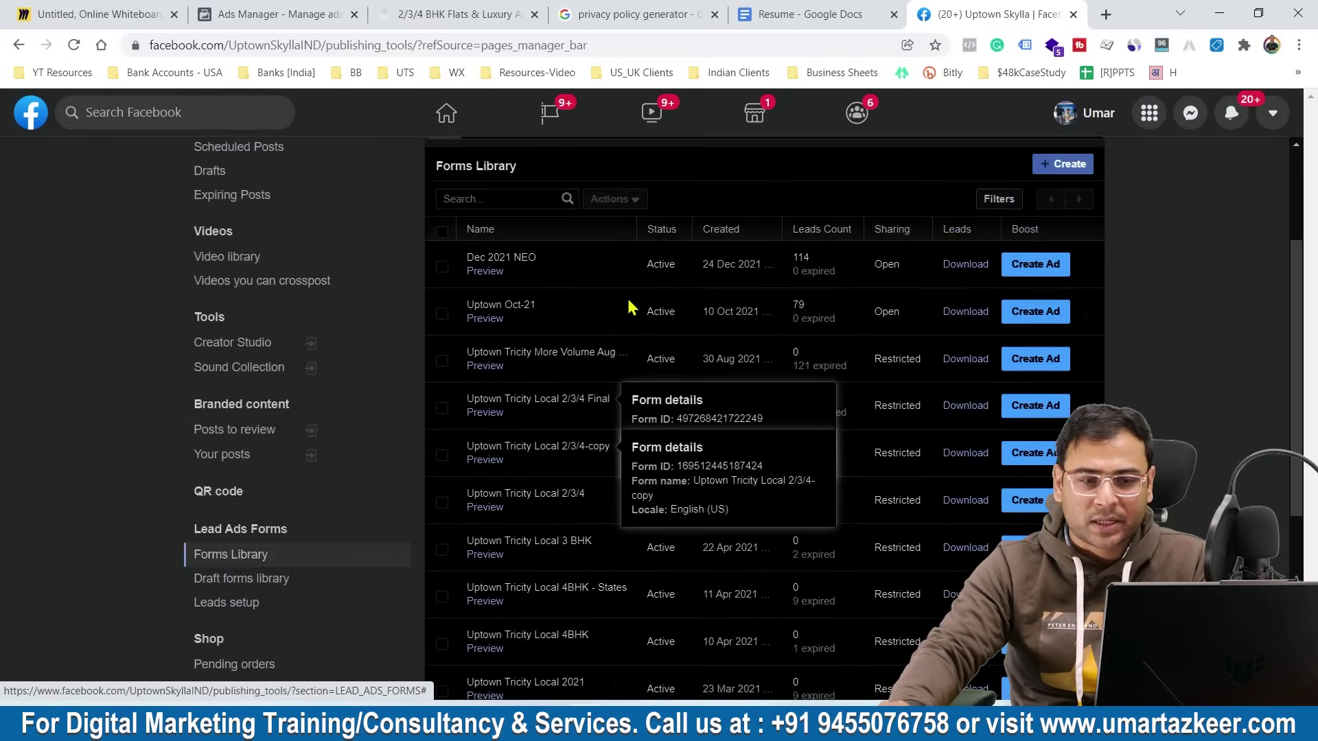
{"action": "scroll", "coordinate": [629, 307], "scroll_direction": "up", "scroll_amount": 3}
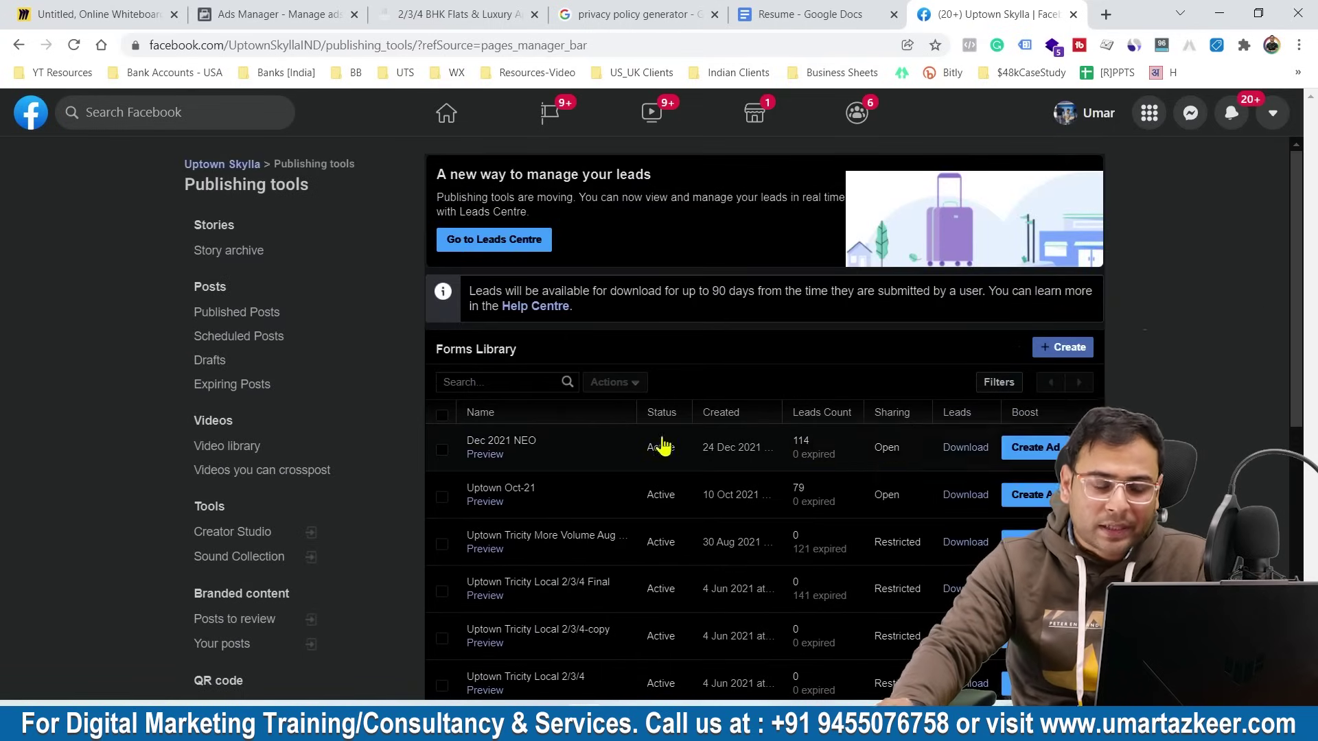
Prepare the new leads of the Dec 2021 NEO form for download, view the file format links, and close the dialog
{"action": "mouse_move", "coordinate": [795, 447]}
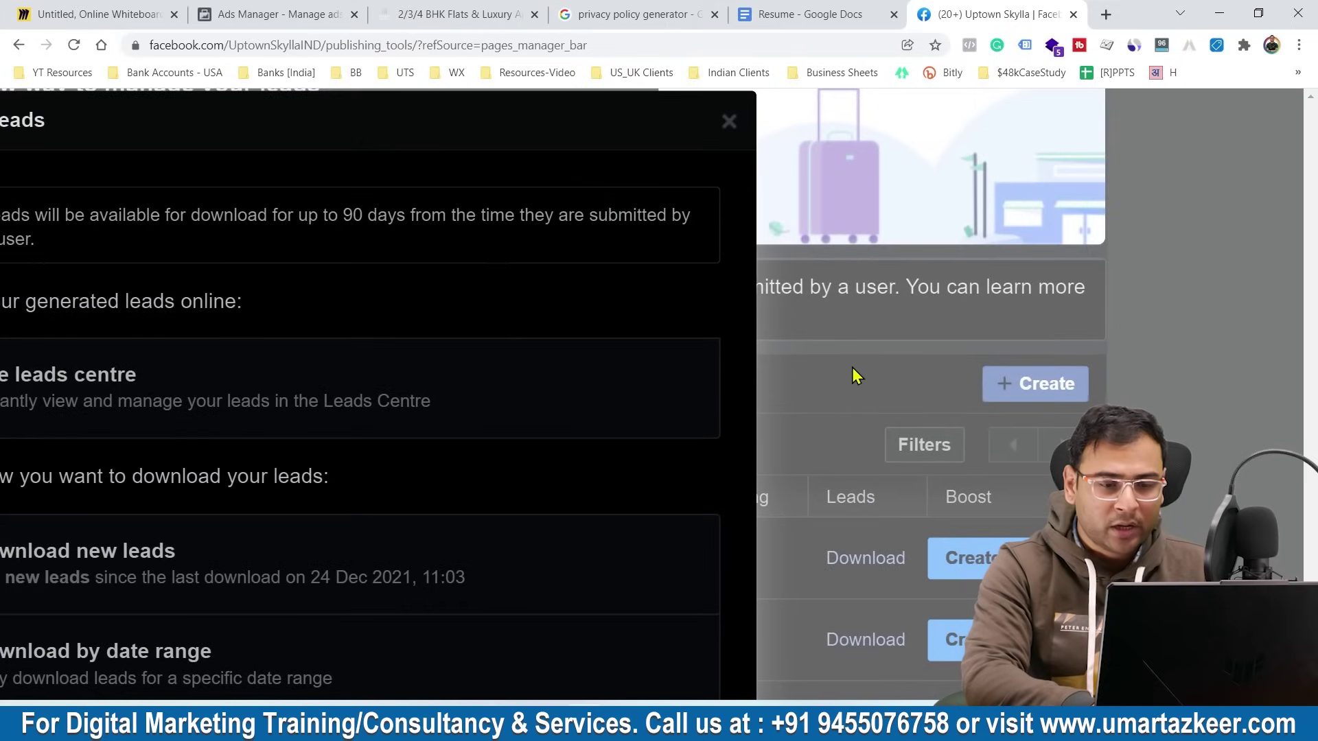
{"action": "left_click", "coordinate": [851, 368]}
{"action": "scroll", "coordinate": [814, 484], "scroll_direction": "down", "scroll_amount": 3}
{"action": "scroll", "coordinate": [844, 419], "scroll_direction": "down", "scroll_amount": 1}
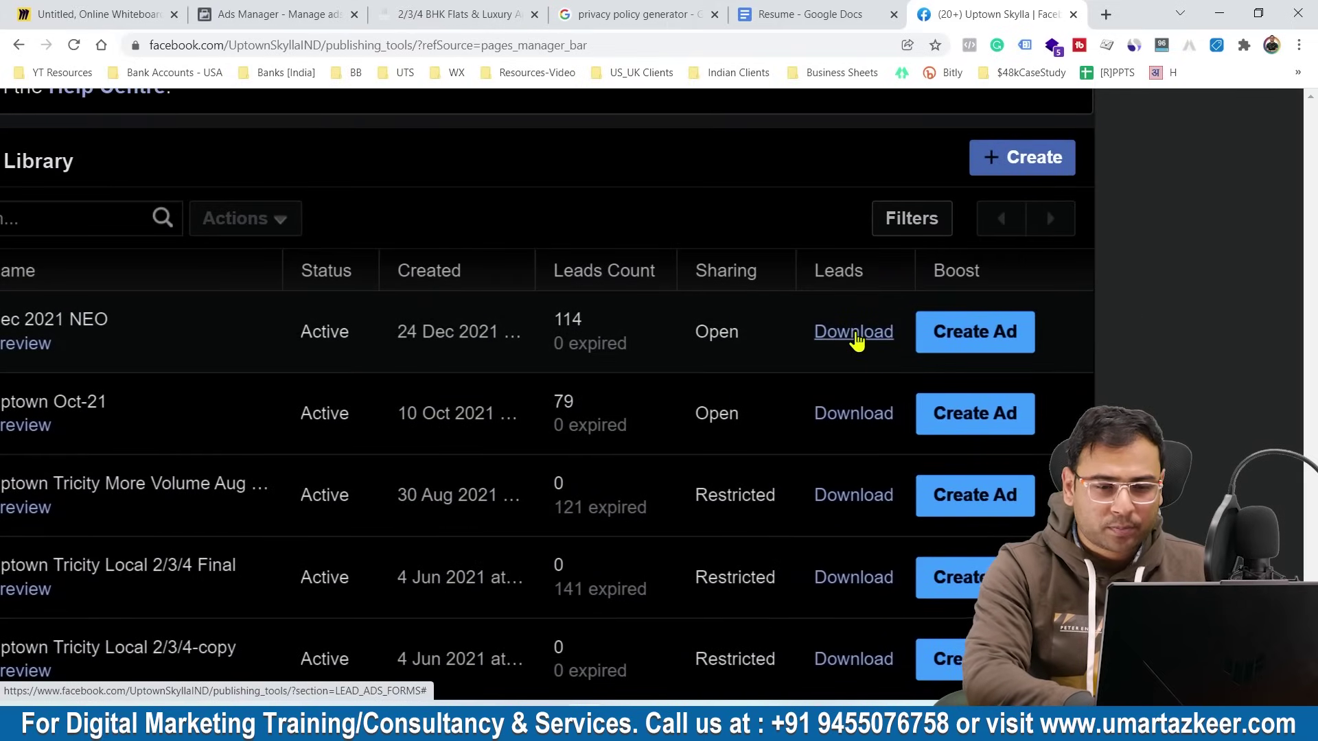
{"action": "left_click", "coordinate": [854, 334]}
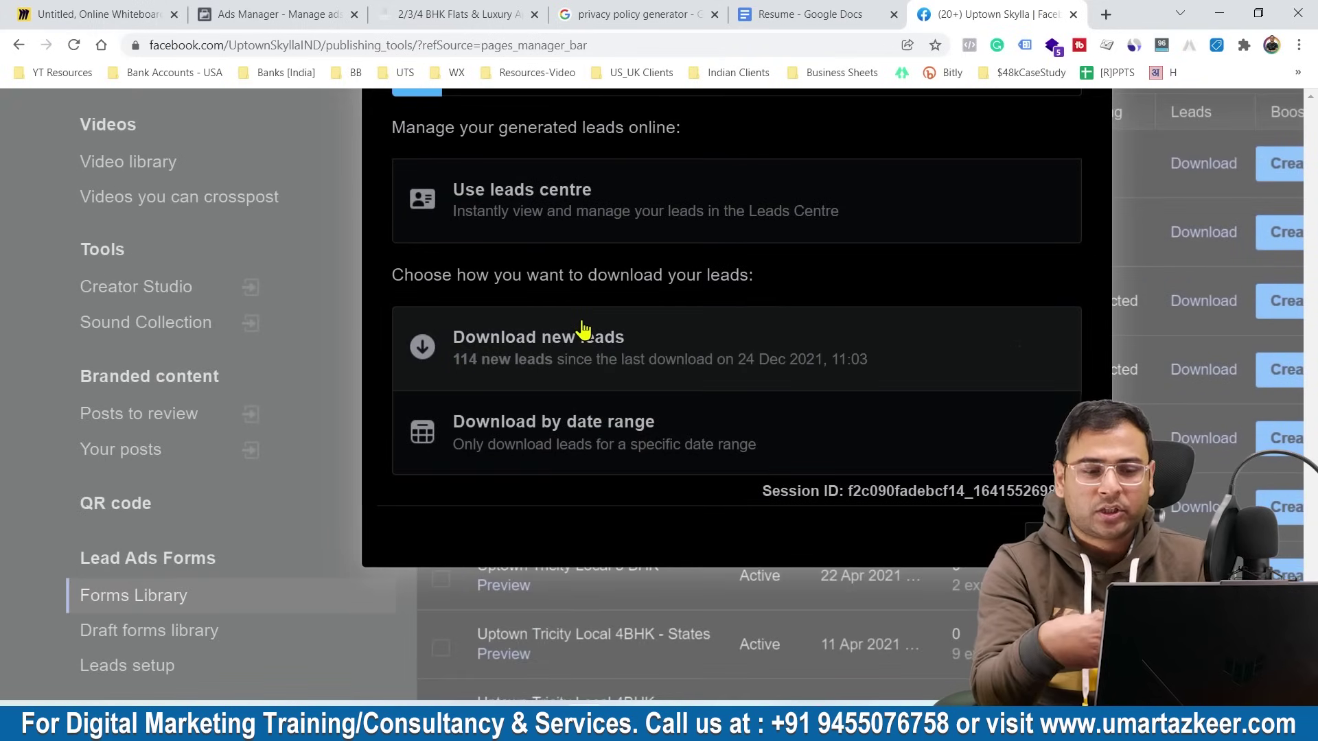
{"action": "left_click", "coordinate": [602, 347]}
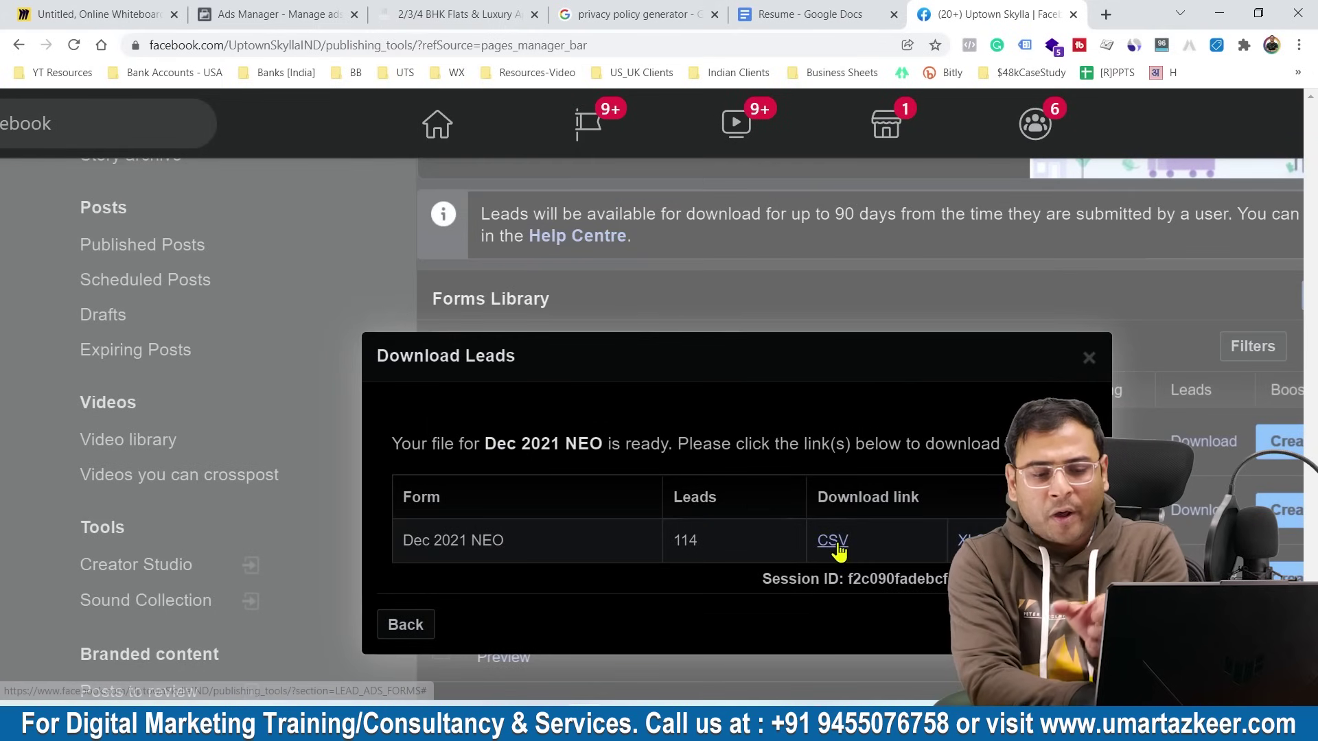
{"action": "key", "text": "Escape"}
Look through the rest of the Forms Library, return to the Uptown Skylla Page and open its Leads Centre
{"action": "scroll", "coordinate": [627, 559], "scroll_direction": "down", "scroll_amount": 10}
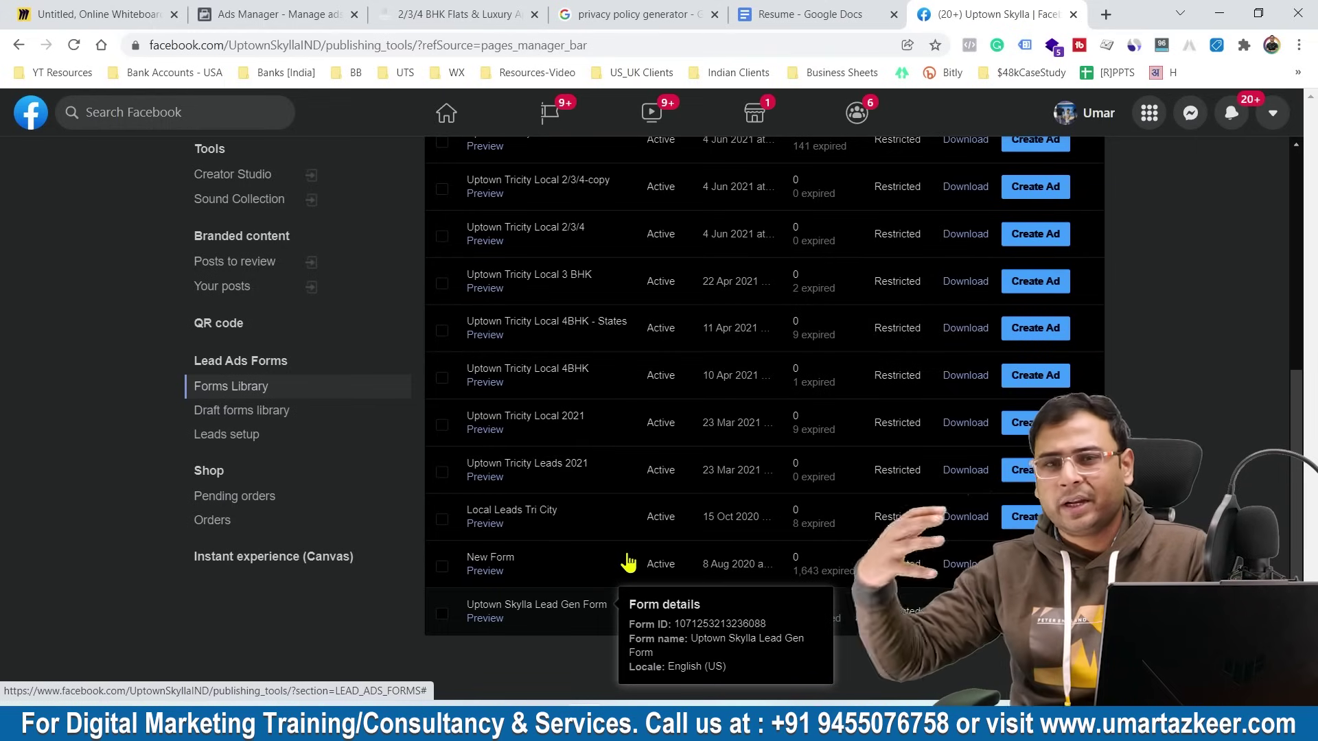
{"action": "scroll", "coordinate": [626, 563], "scroll_direction": "down", "scroll_amount": 2}
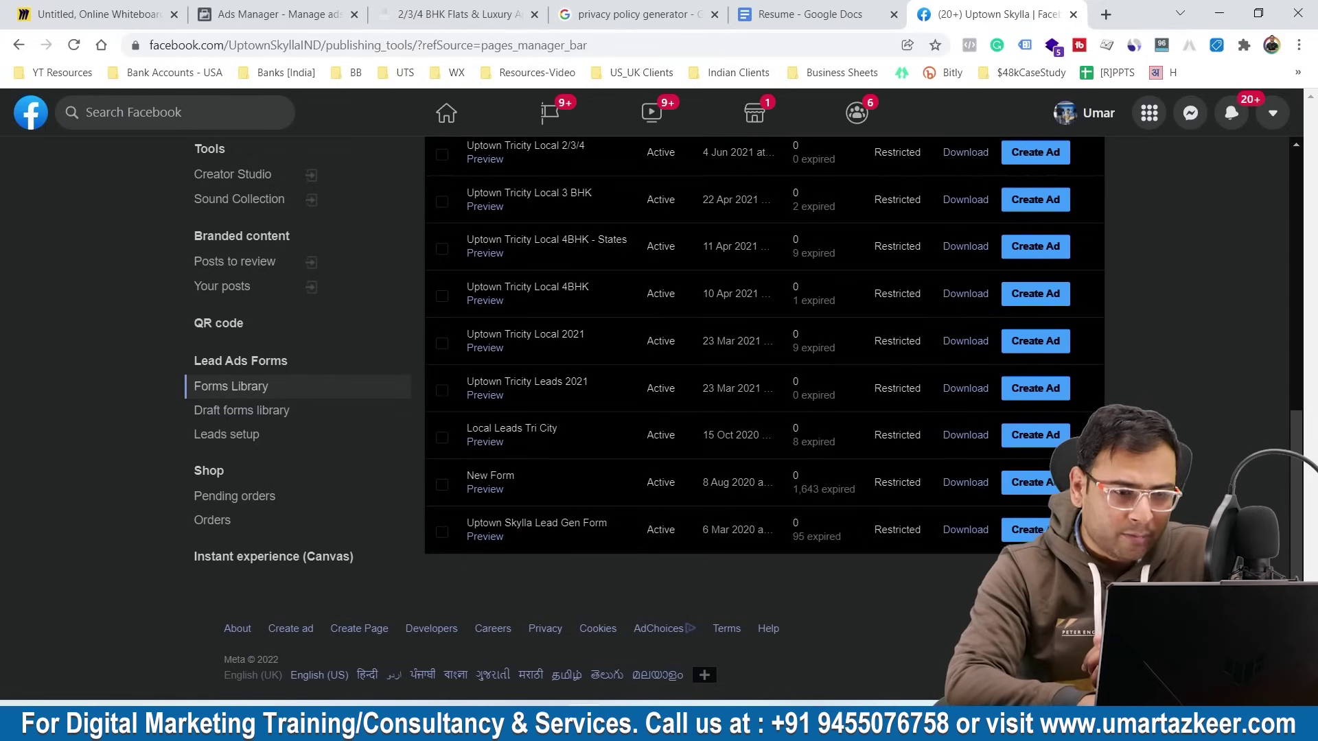
{"action": "scroll", "coordinate": [1229, 431], "scroll_direction": "up", "scroll_amount": 5}
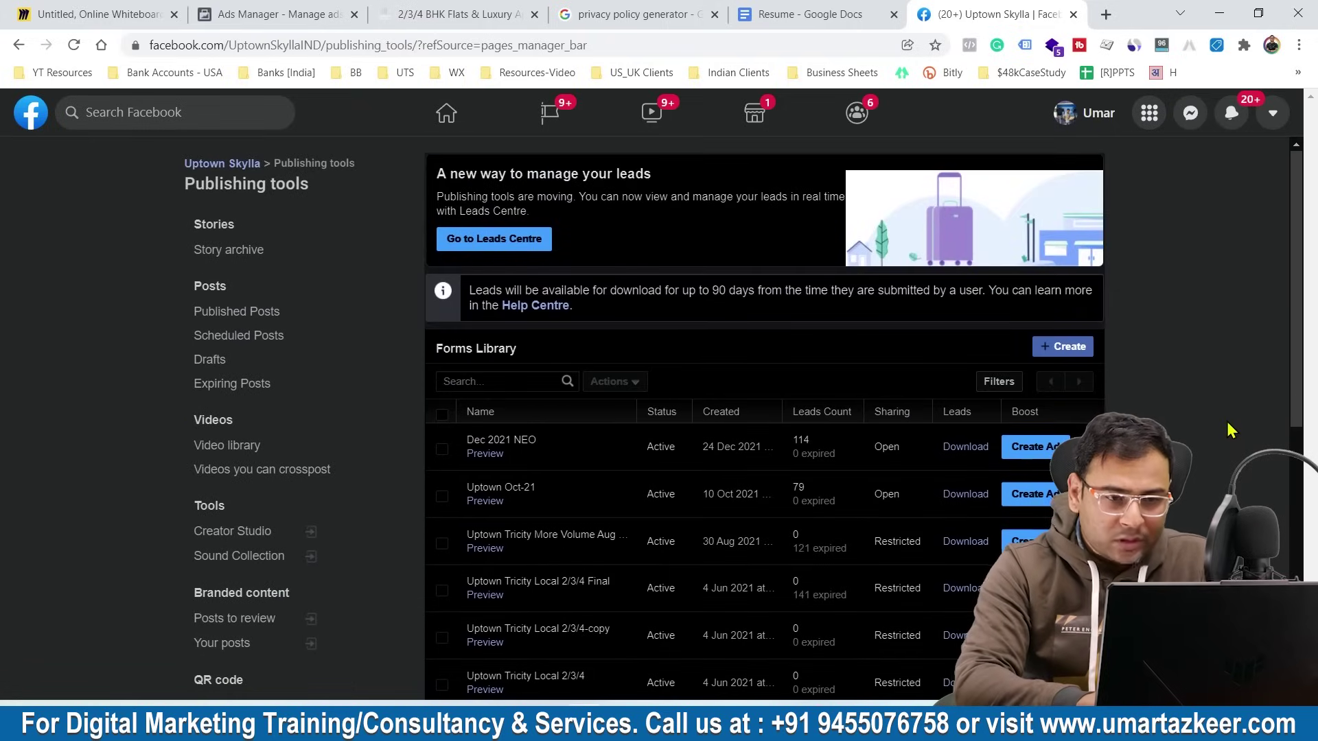
{"action": "scroll", "coordinate": [1229, 430], "scroll_direction": "down", "scroll_amount": 1}
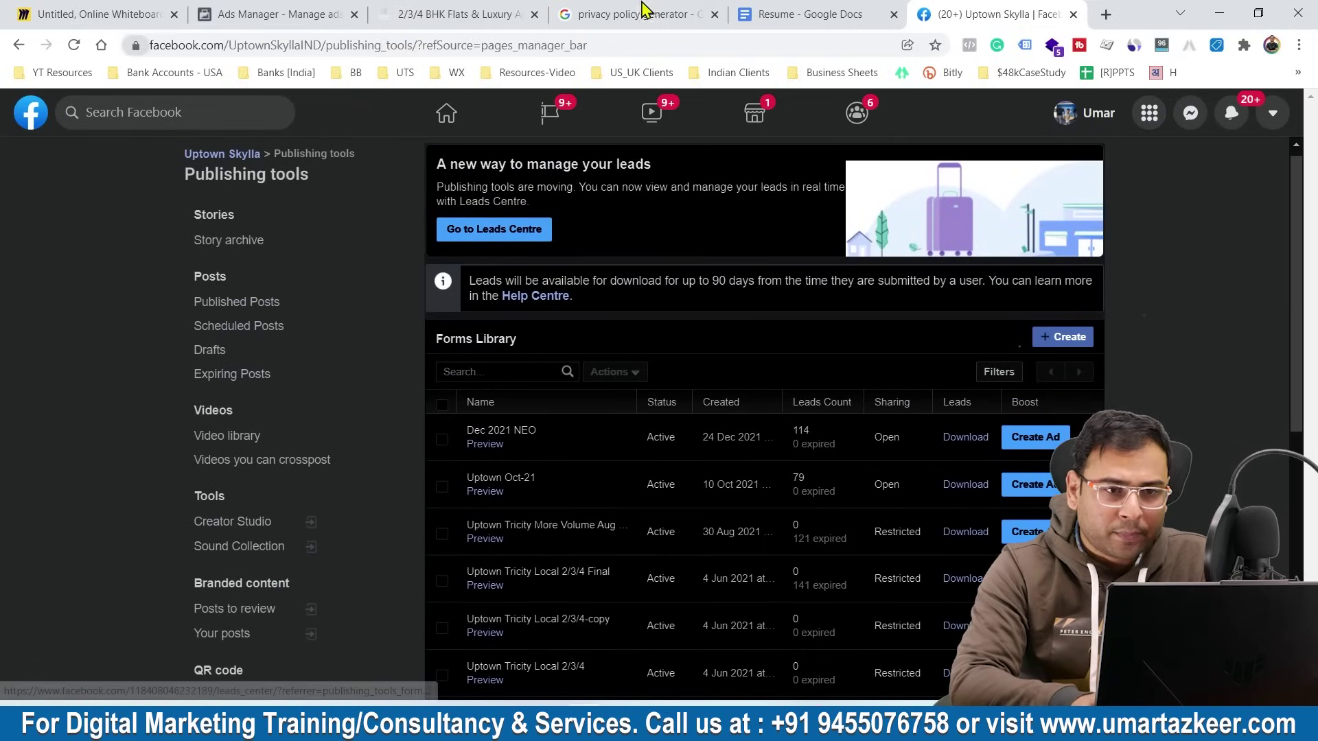
{"action": "left_click", "coordinate": [19, 44]}
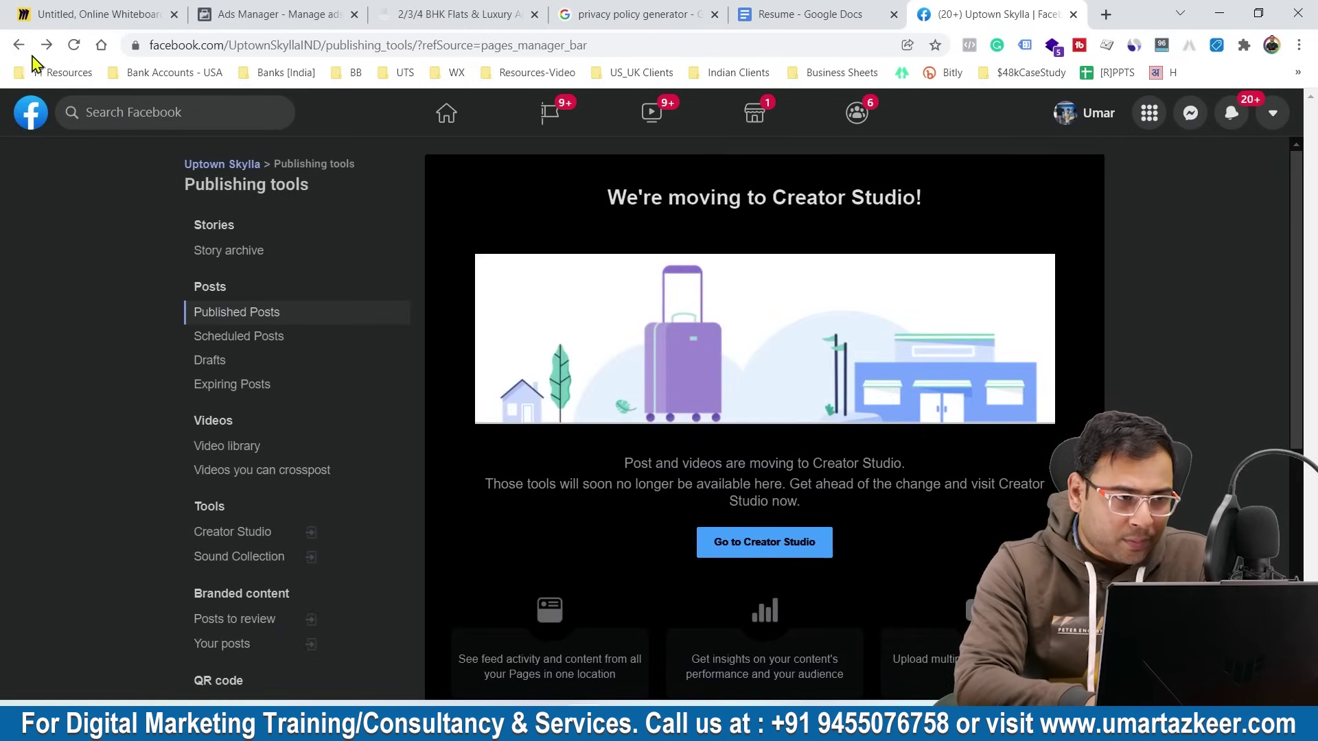
{"action": "left_click", "coordinate": [19, 45]}
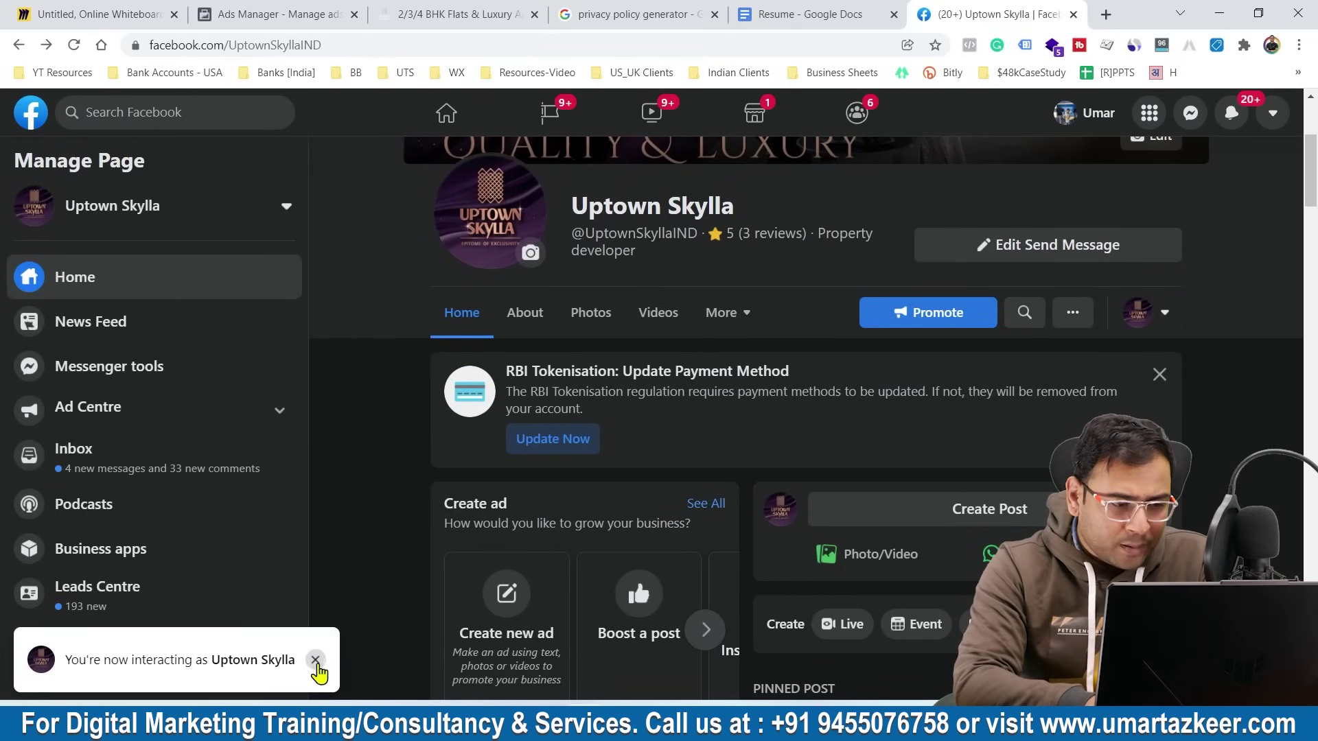
{"action": "left_click", "coordinate": [316, 660]}
{"action": "scroll", "coordinate": [233, 382], "scroll_direction": "down", "scroll_amount": 5}
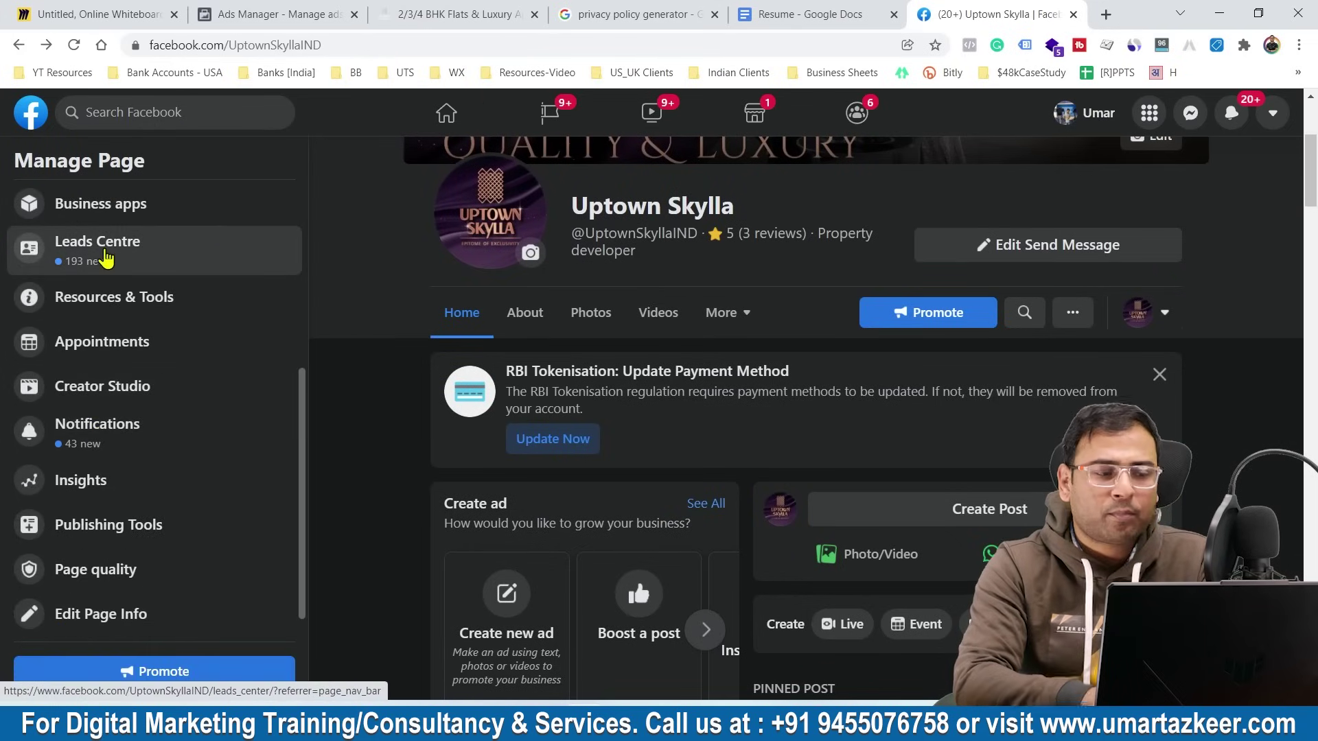
{"action": "left_click", "coordinate": [105, 254]}
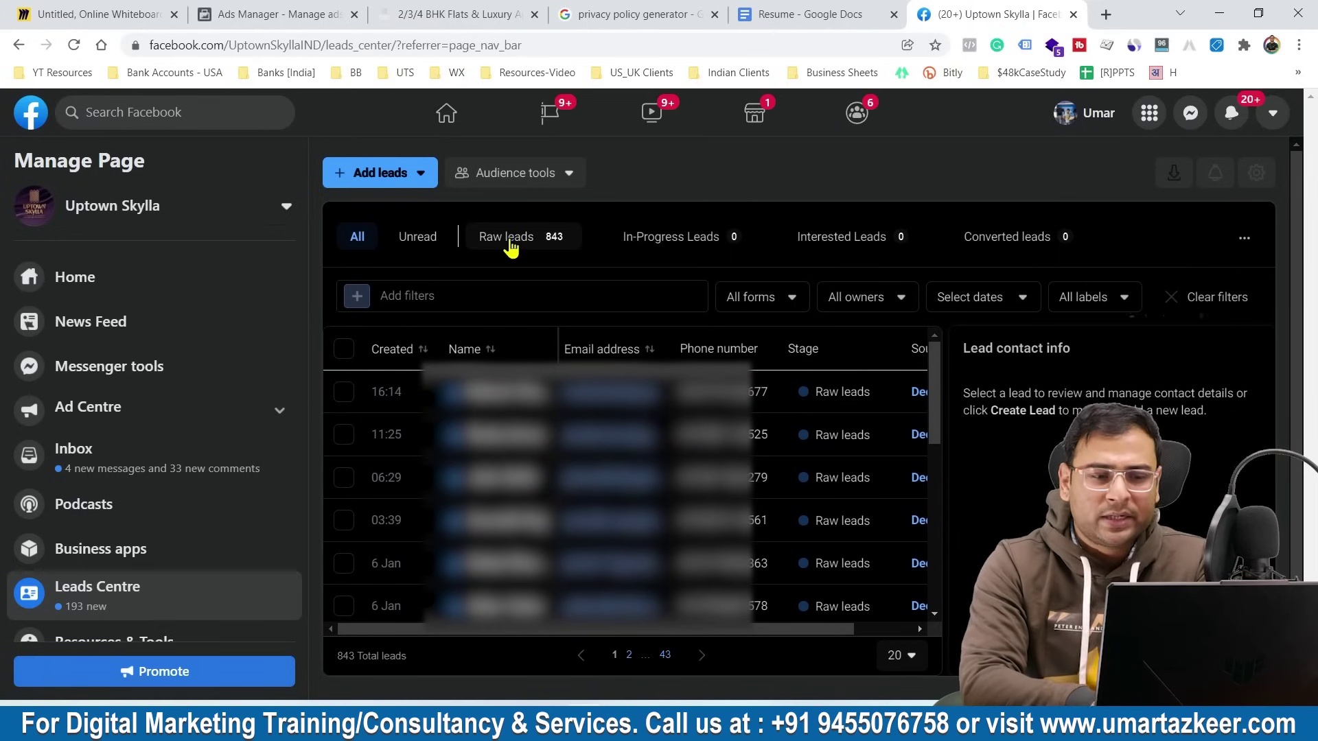
Select the newest lead in the Leads Centre and review its contact details, notes and form answers
{"action": "left_click", "coordinate": [343, 394]}
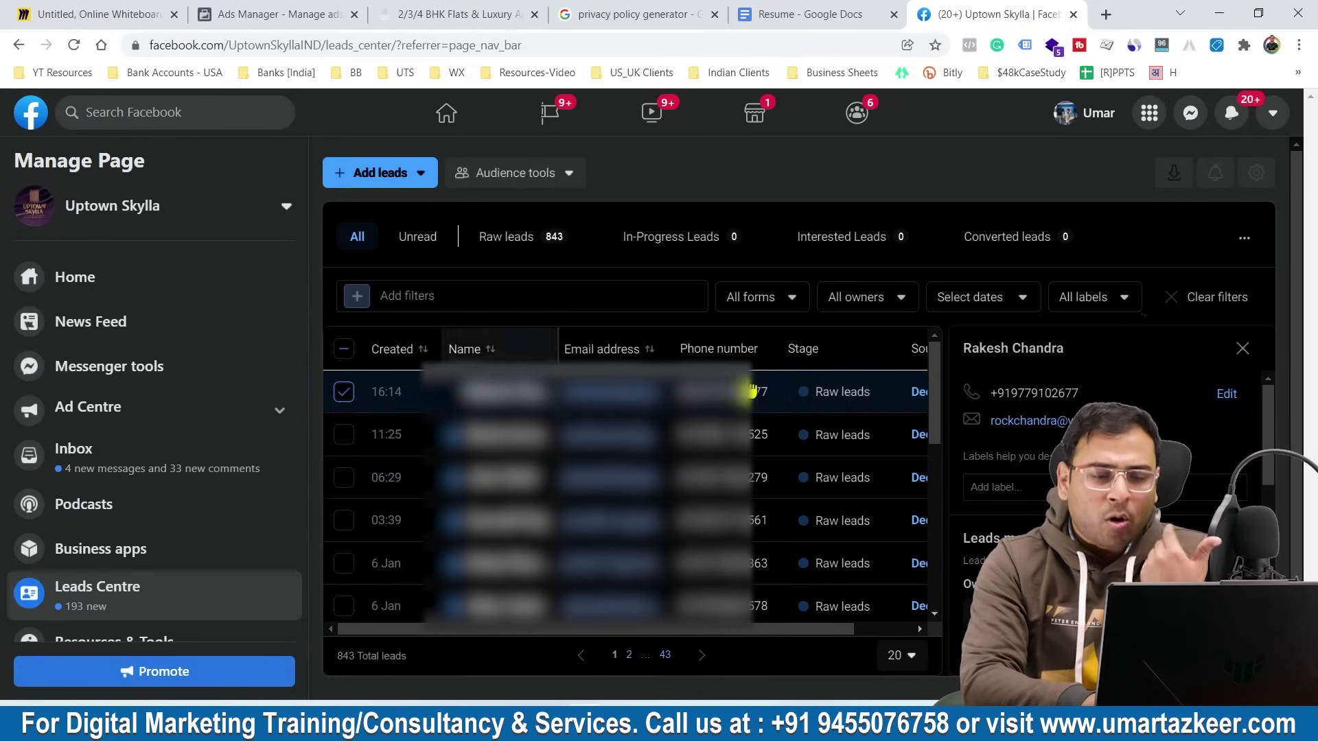
{"action": "scroll", "coordinate": [1105, 494], "scroll_direction": "down", "scroll_amount": 5}
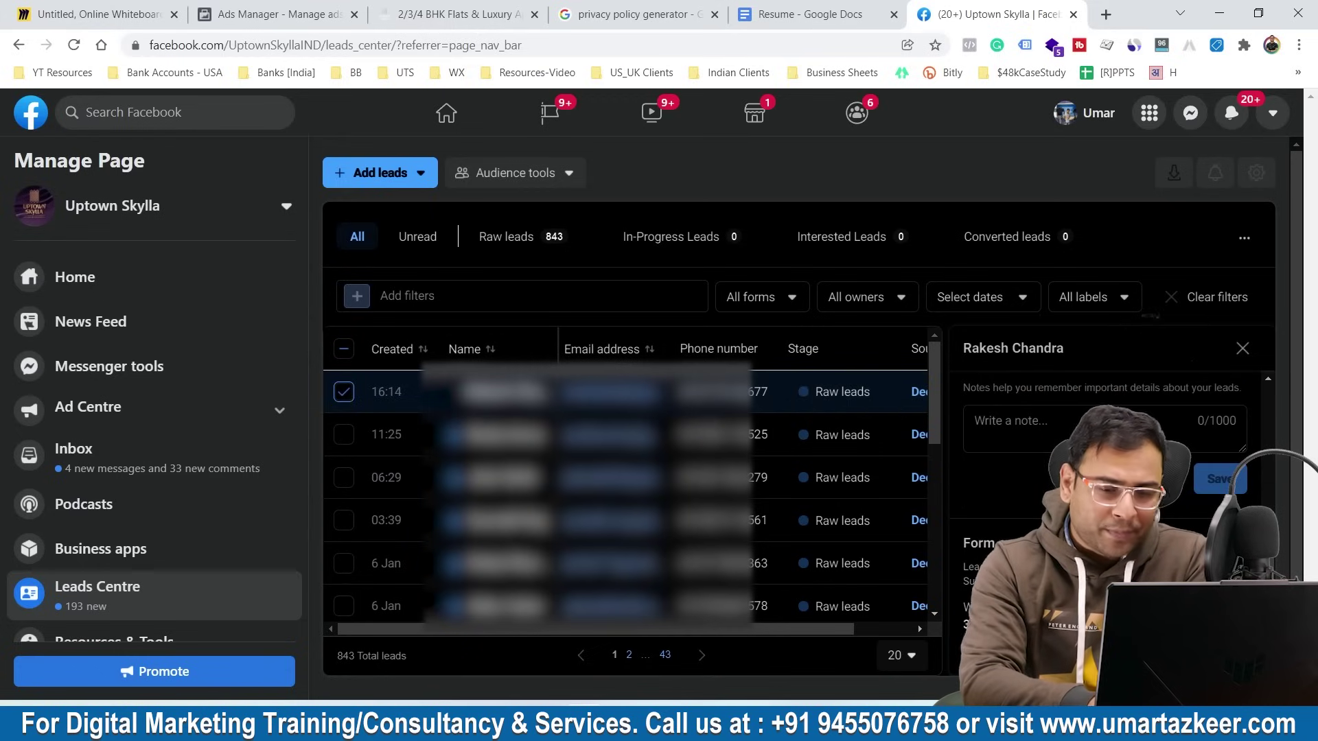
{"action": "scroll", "coordinate": [1105, 494], "scroll_direction": "up", "scroll_amount": 5}
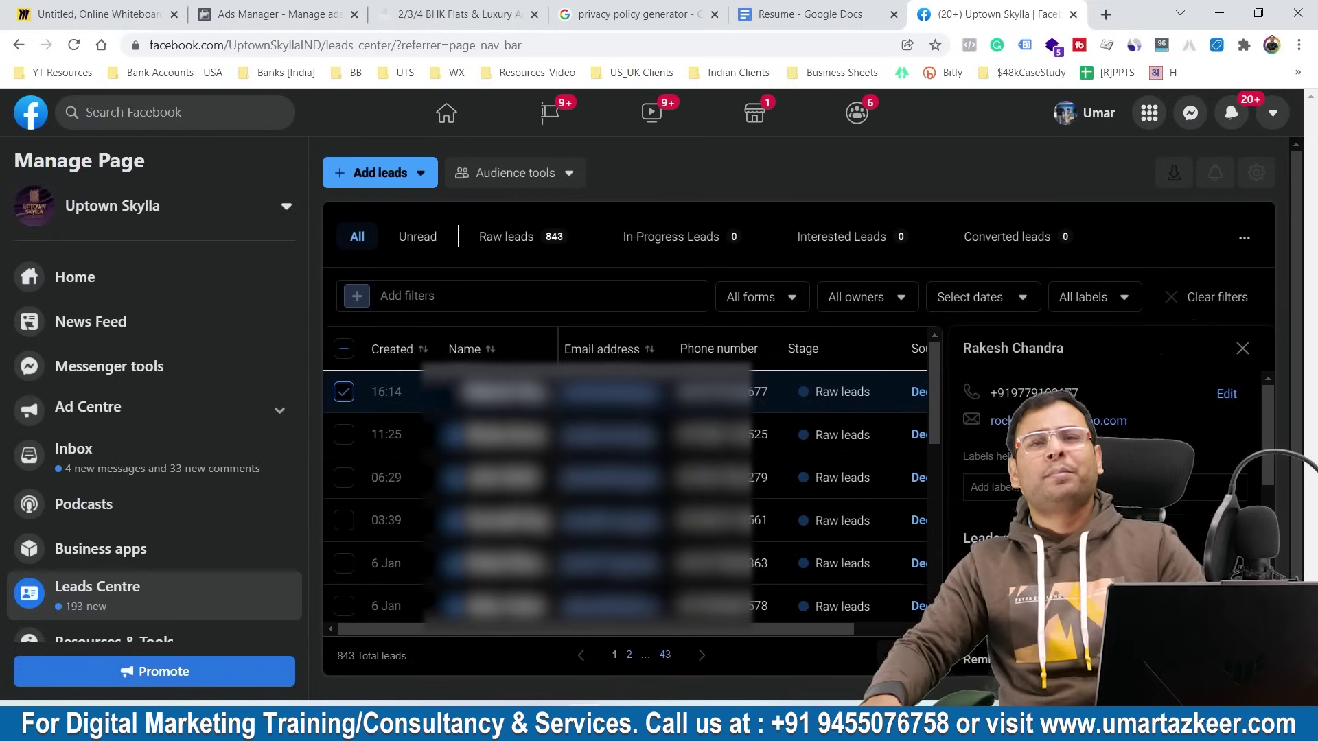